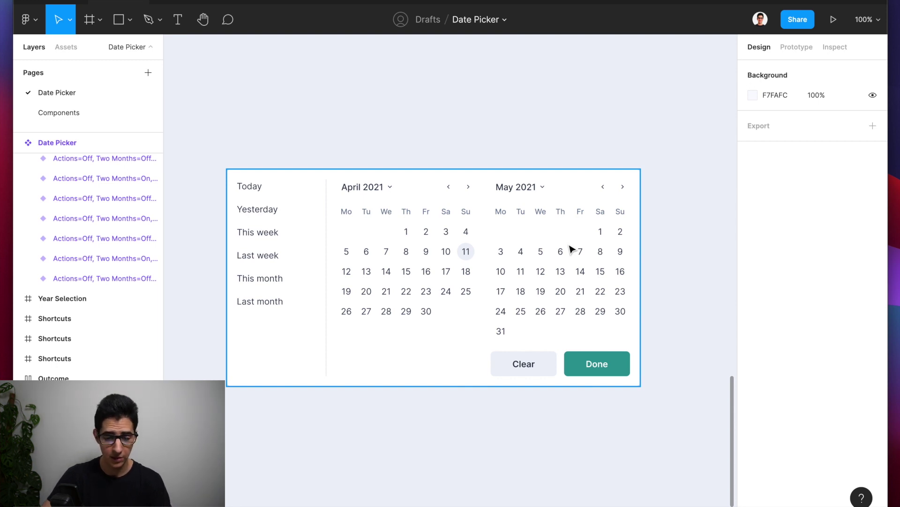
# Step: Read the Design Spec frame's problem statement, objectives, success metrics, user stories, technical requirements and other notes
pyautogui.scroll(-10, 571, 248)
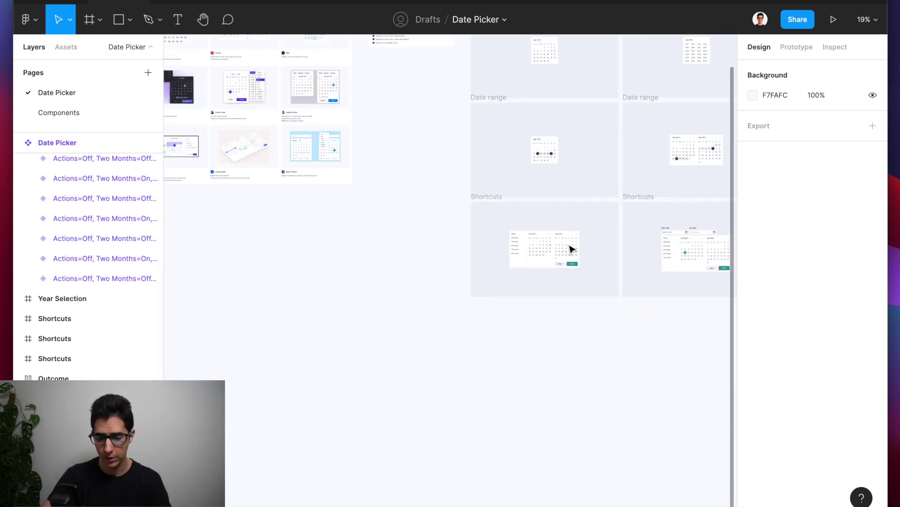
pyautogui.hscroll(-5, 571, 248)
pyautogui.scroll(3, 571, 248)
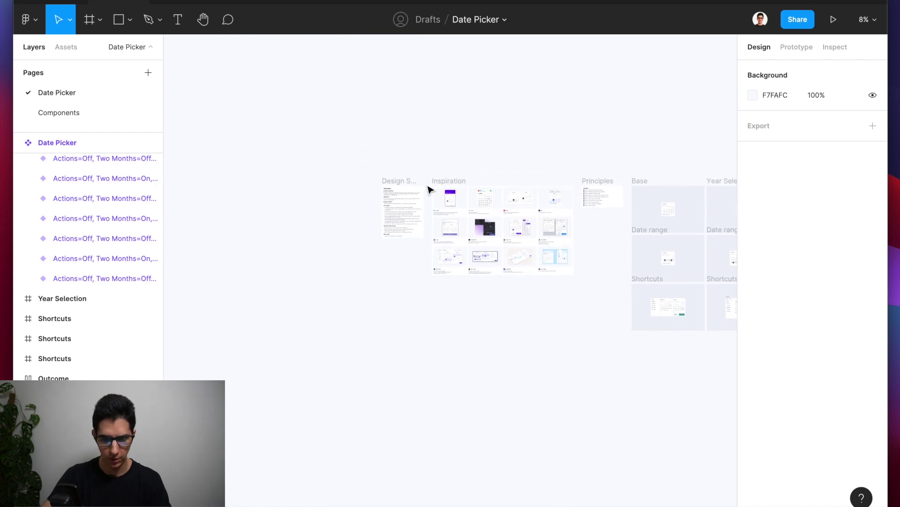
pyautogui.scroll(6, 402, 198)
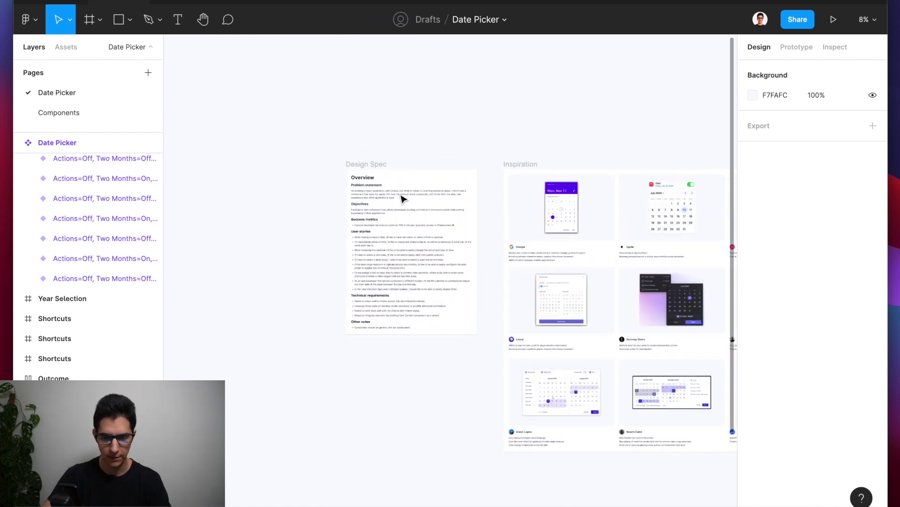
pyautogui.scroll(3, 402, 197)
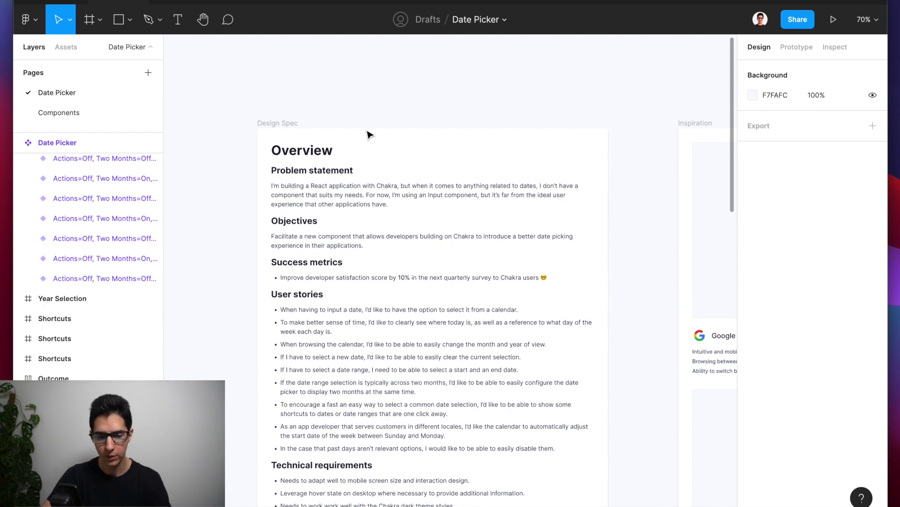
pyautogui.scroll(2, 401, 147)
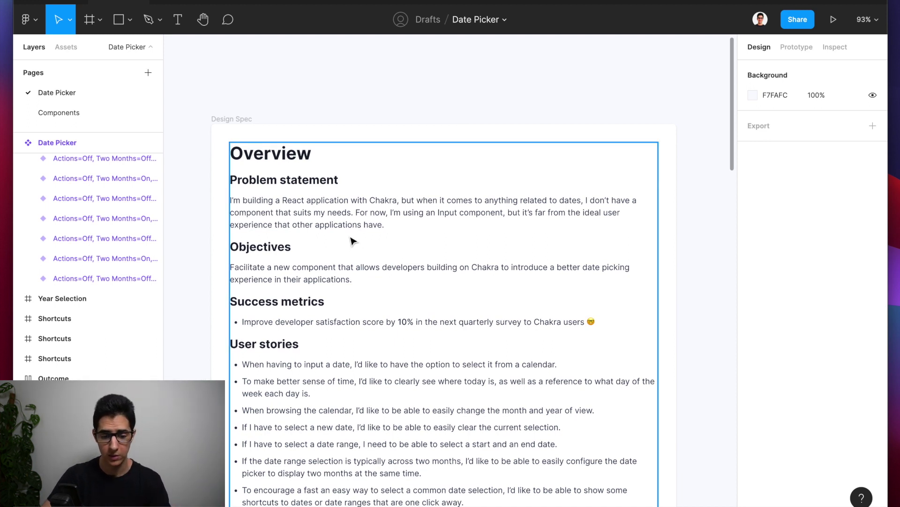
pyautogui.scroll(-2, 366, 308)
pyautogui.scroll(-3, 367, 310)
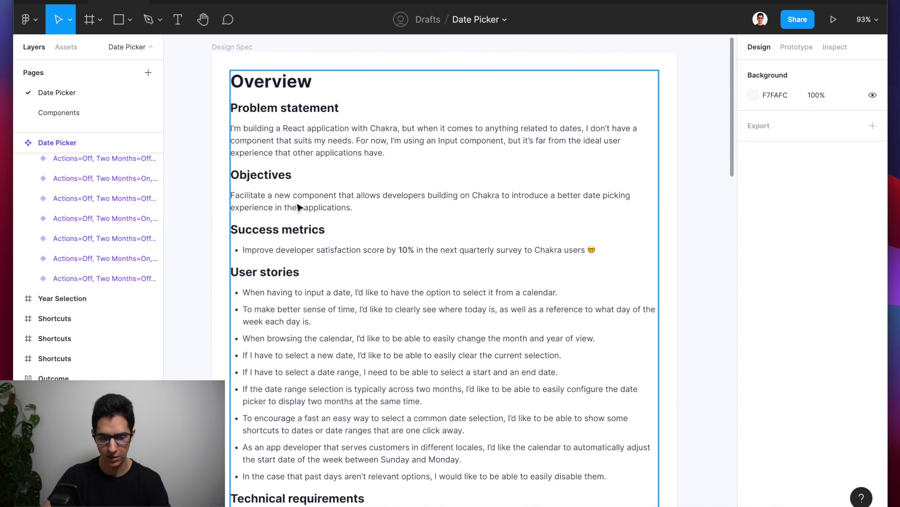
pyautogui.scroll(-6, 425, 306)
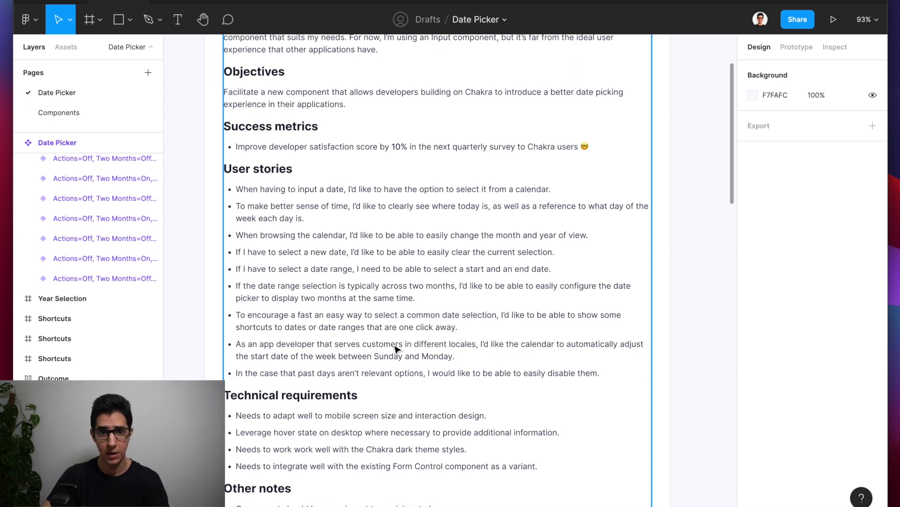
pyautogui.scroll(-5, 395, 348)
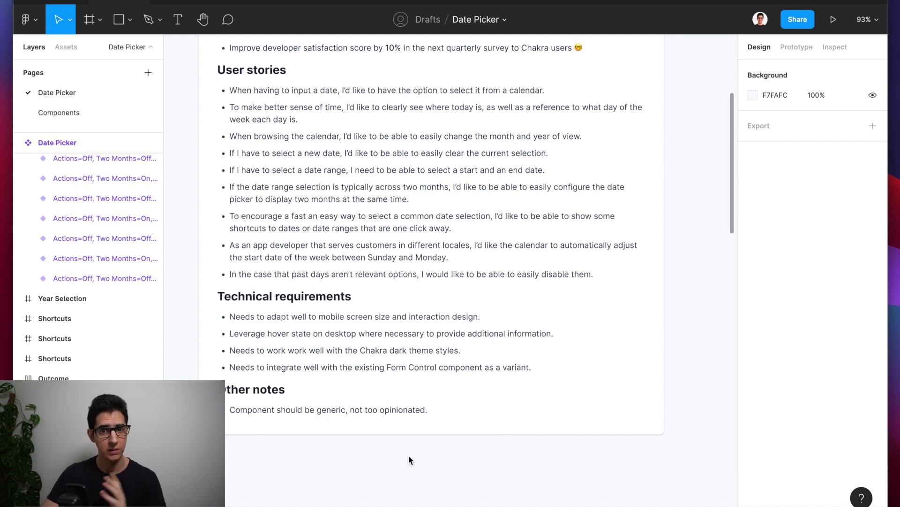
pyautogui.scroll(5, 409, 455)
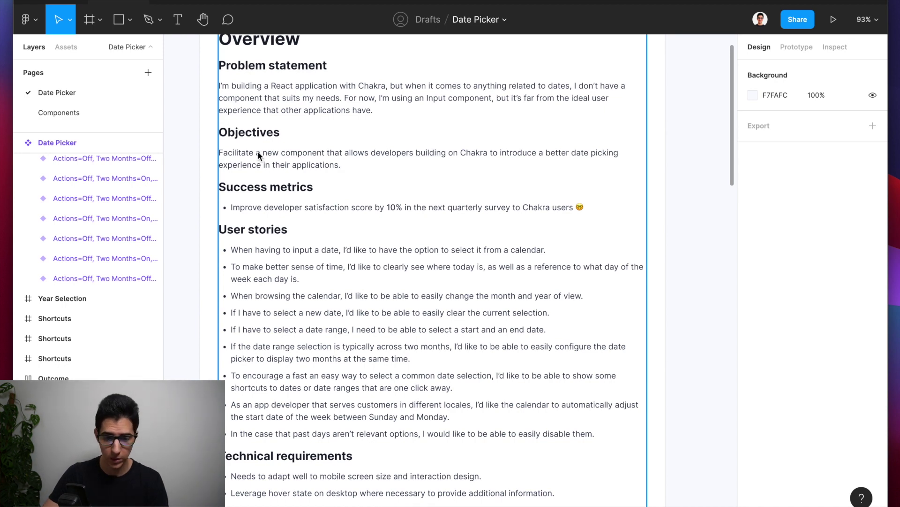
pyautogui.scroll(5, 320, 147)
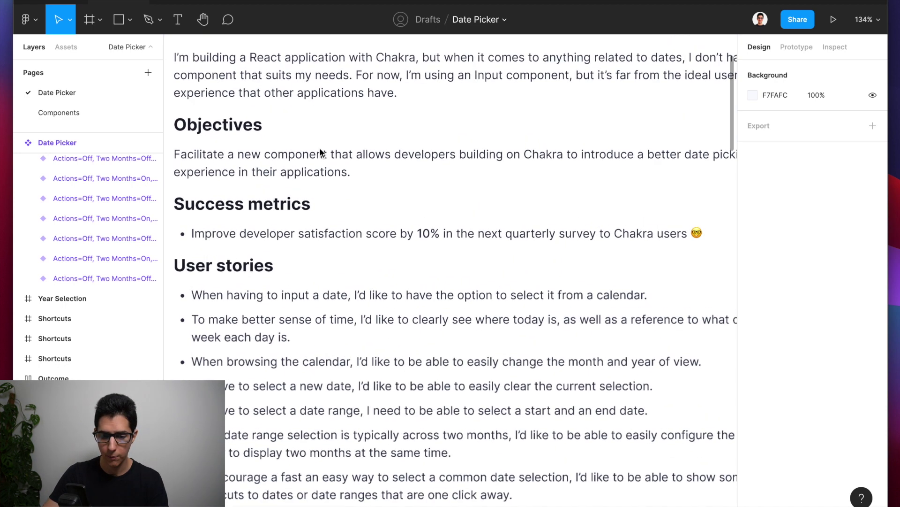
pyautogui.hscroll(3, 398, 165)
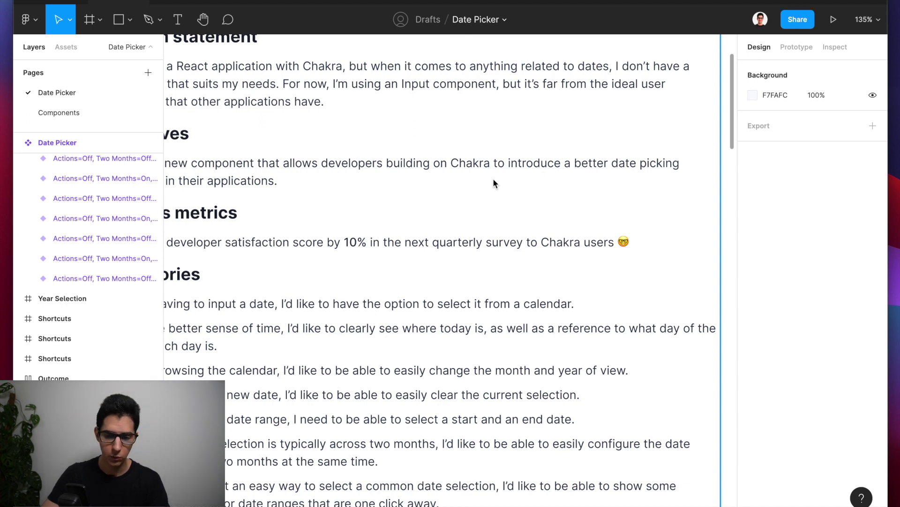
pyautogui.hscroll(-3, 492, 179)
pyautogui.hscroll(-1, 302, 174)
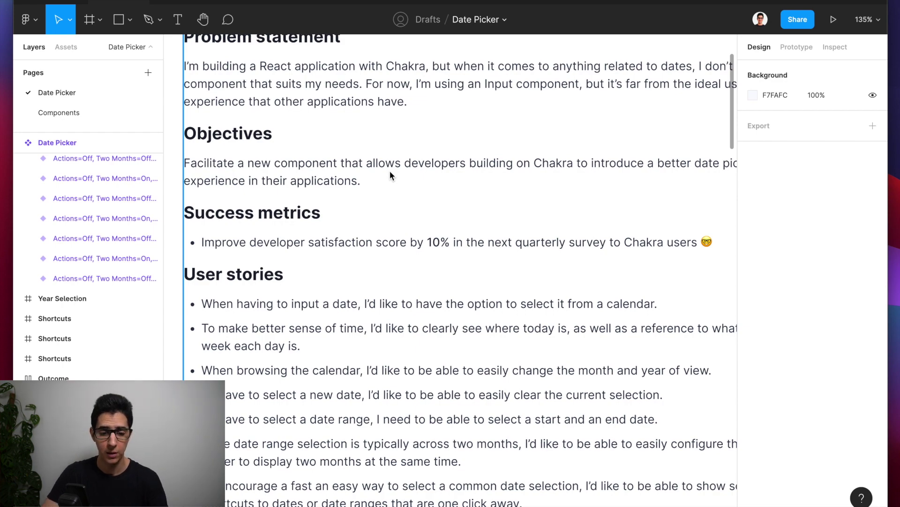
# Step: Examine the date picker references and their notes in the Inspiration frame, including the Google, Apple, Airbnb, IBM and designer examples
pyautogui.scroll(-5, 390, 171)
pyautogui.scroll(-10, 390, 172)
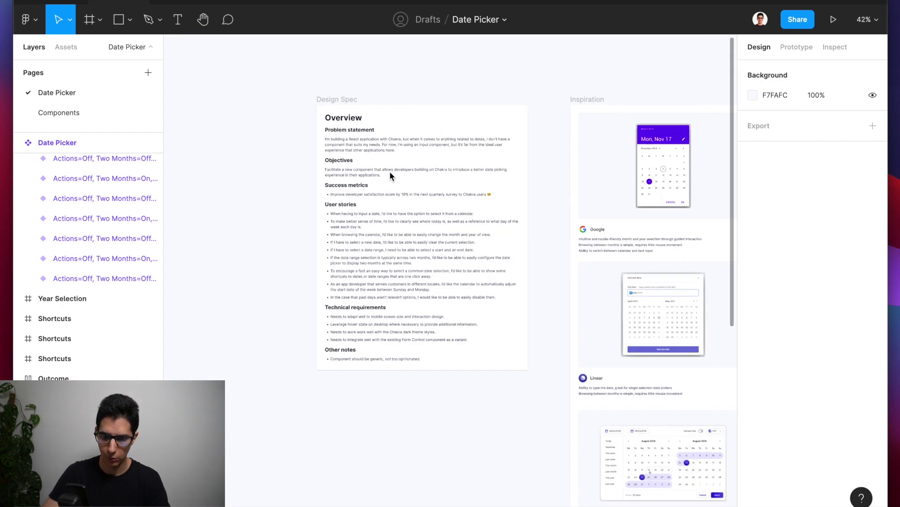
pyautogui.hscroll(6, 390, 173)
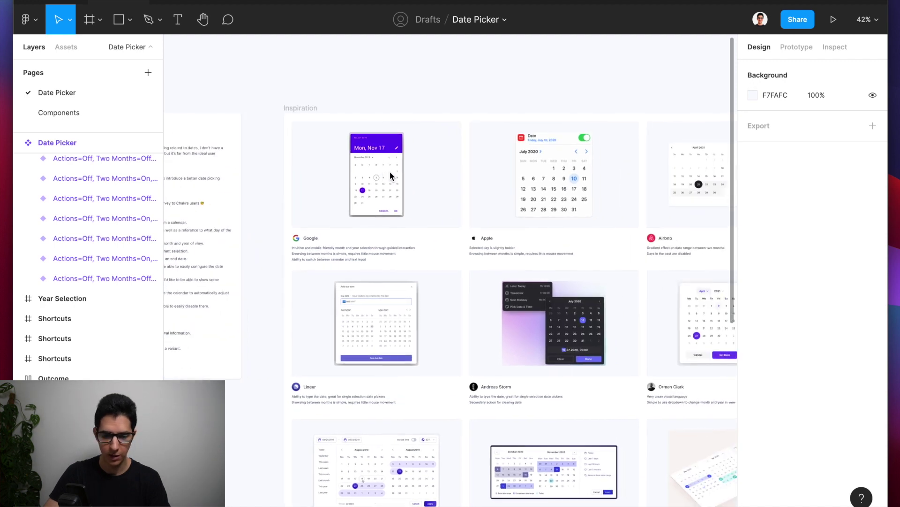
pyautogui.scroll(5, 260, 148)
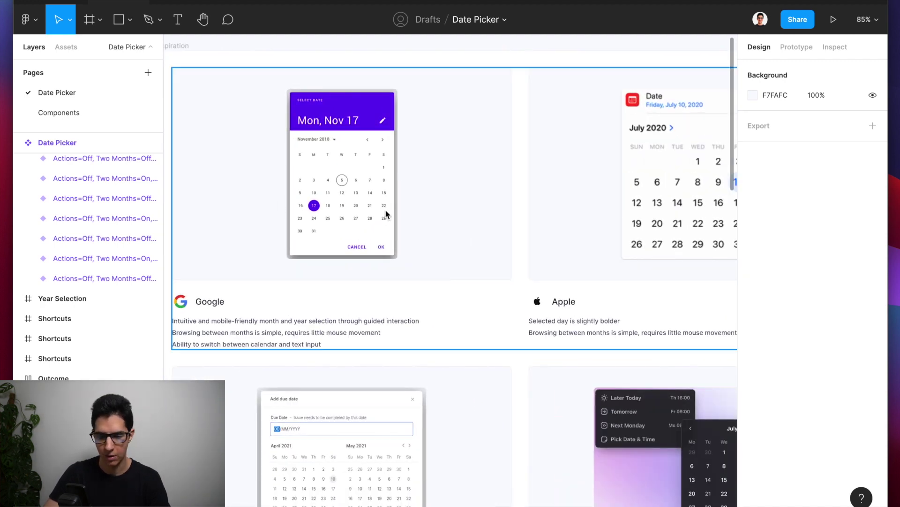
pyautogui.hscroll(5, 386, 214)
pyautogui.hscroll(9, 385, 210)
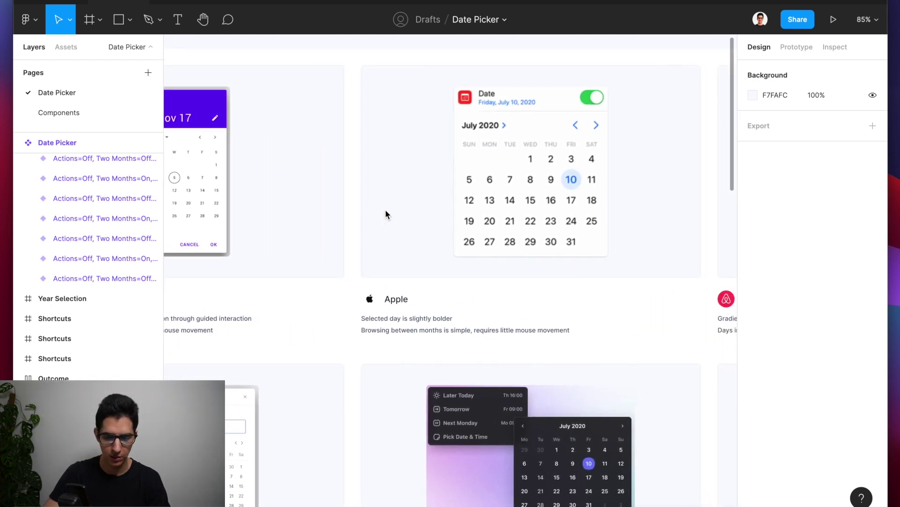
pyautogui.scroll(-5, 385, 211)
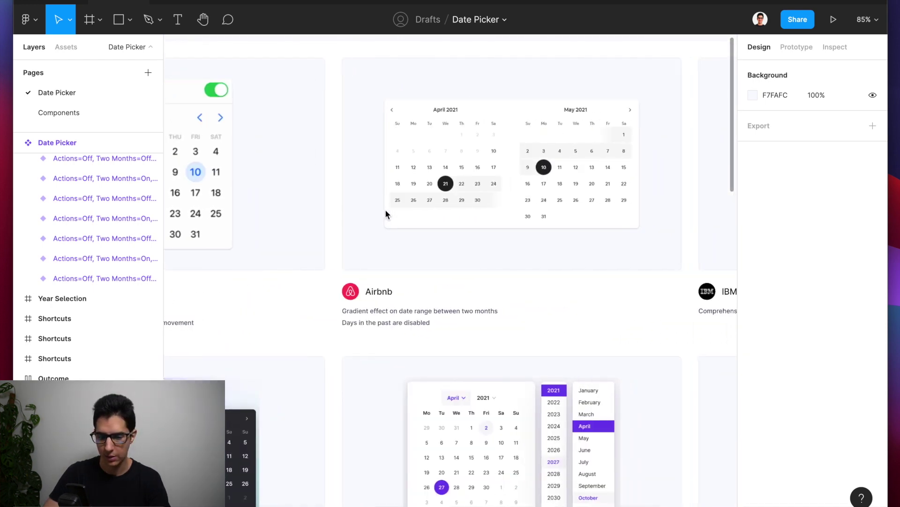
pyautogui.scroll(-5, 385, 209)
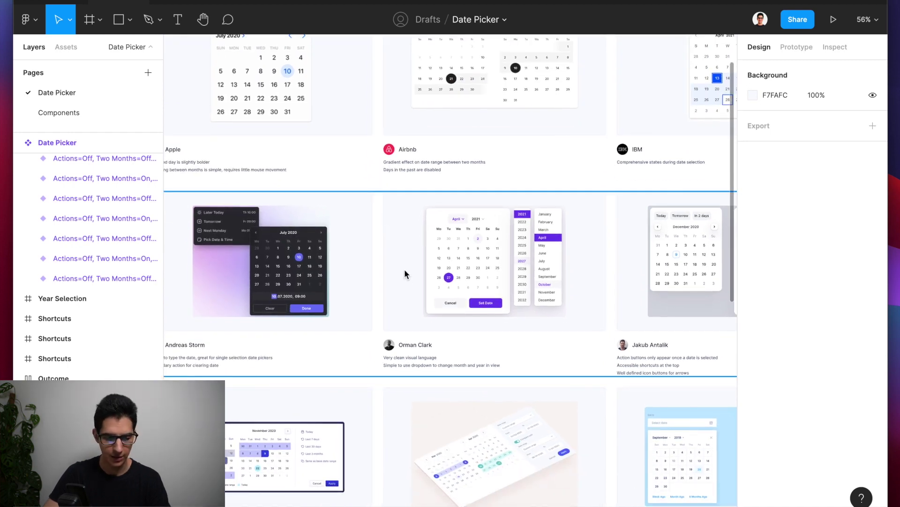
pyautogui.hscroll(-3, 404, 269)
pyautogui.scroll(-2, 404, 268)
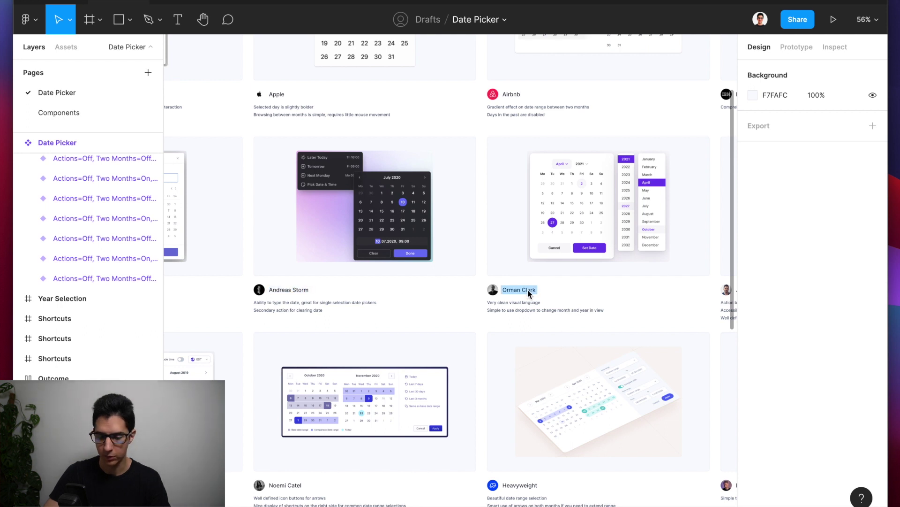
pyautogui.moveTo(528, 289)
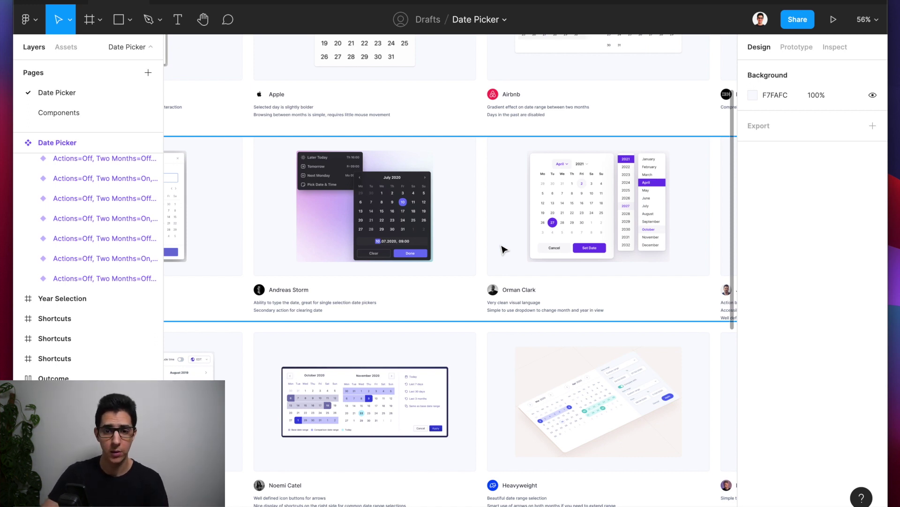
pyautogui.scroll(-5, 504, 249)
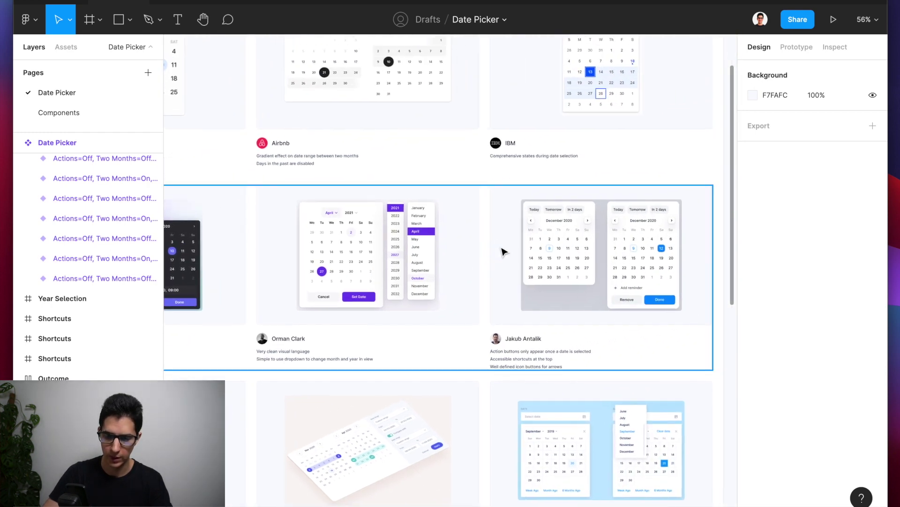
# Step: Read through the date picker checklist in the Principles frame
pyautogui.scroll(4, 503, 251)
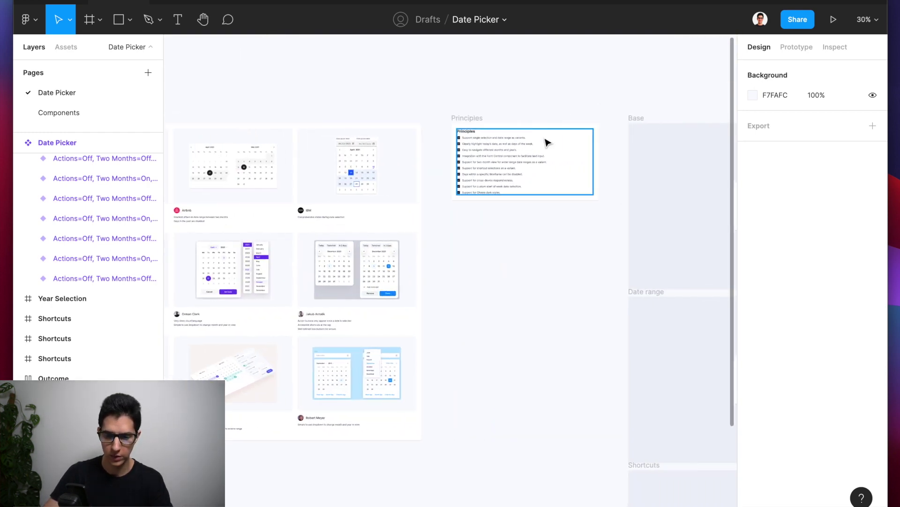
pyautogui.scroll(3, 545, 142)
pyautogui.scroll(3, 546, 142)
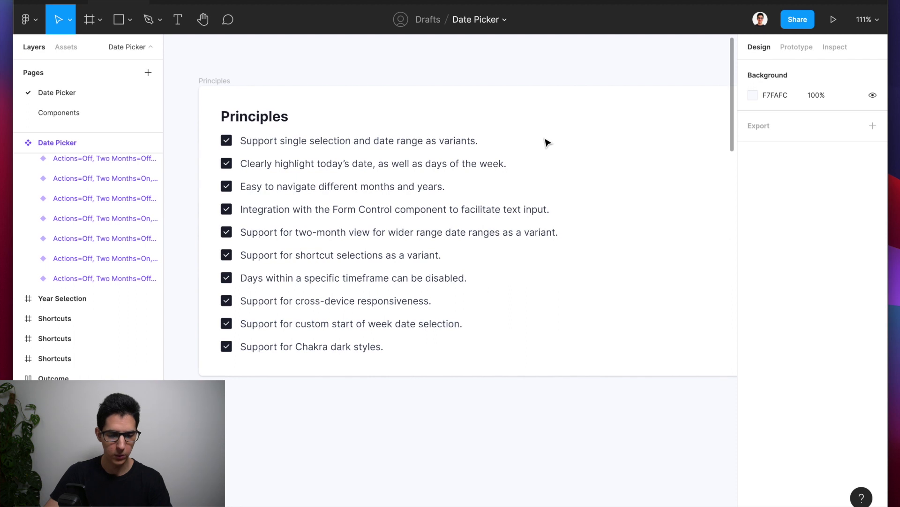
pyautogui.scroll(1, 548, 140)
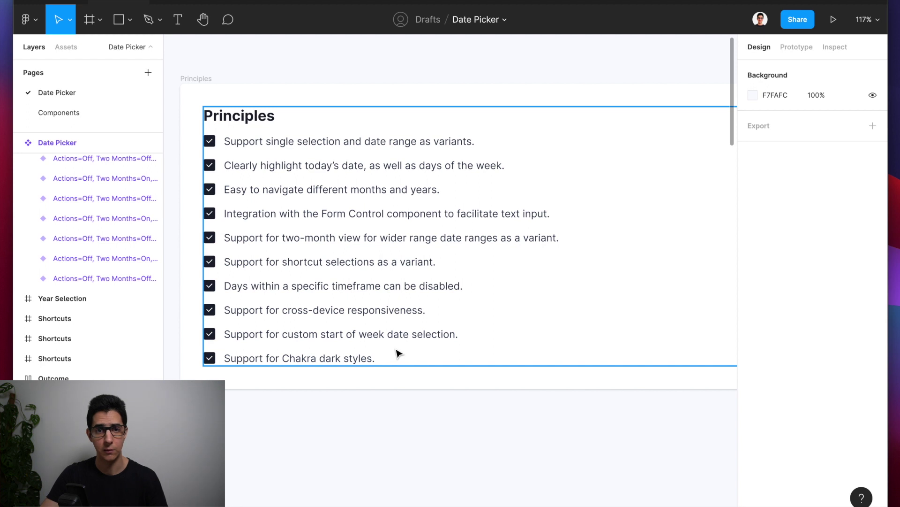
pyautogui.scroll(-3, 436, 404)
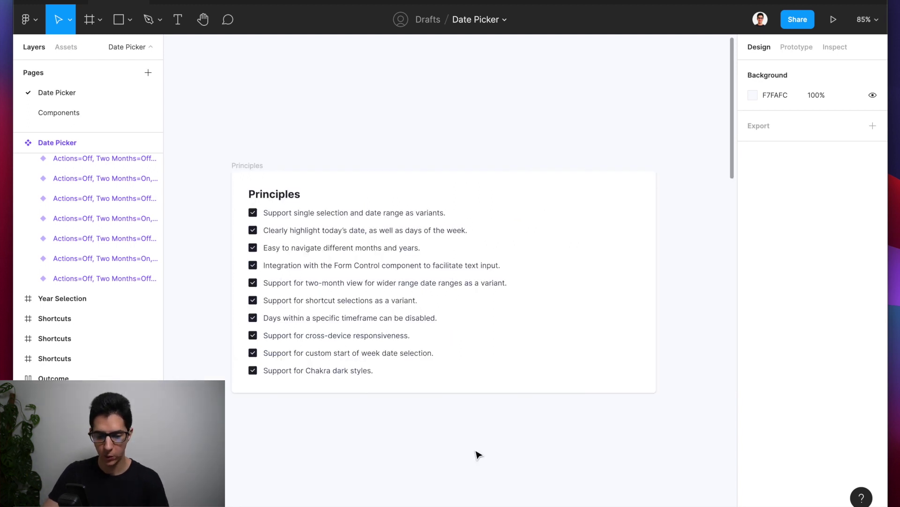
# Step: Examine the single-month calendar in the Base frame and the year grid in the Year Selection frame
pyautogui.hscroll(10, 478, 455)
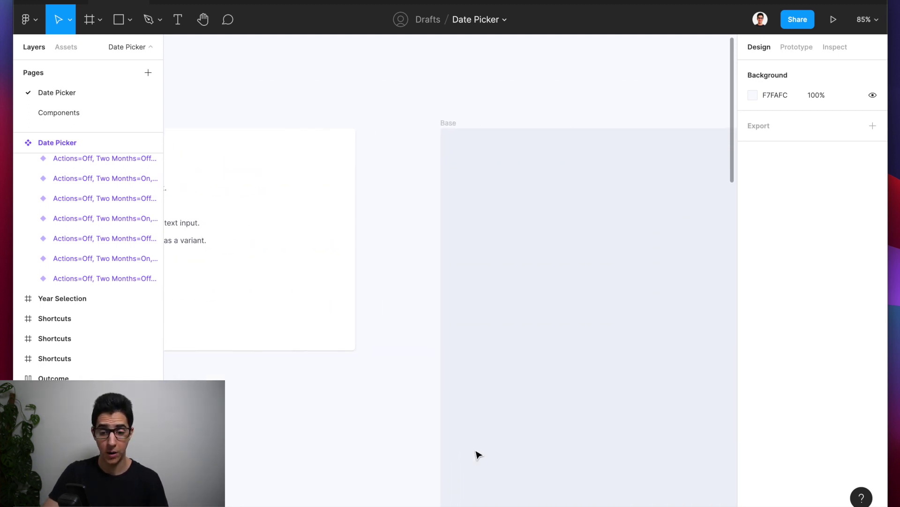
pyautogui.scroll(-3, 479, 455)
pyautogui.hscroll(5, 478, 455)
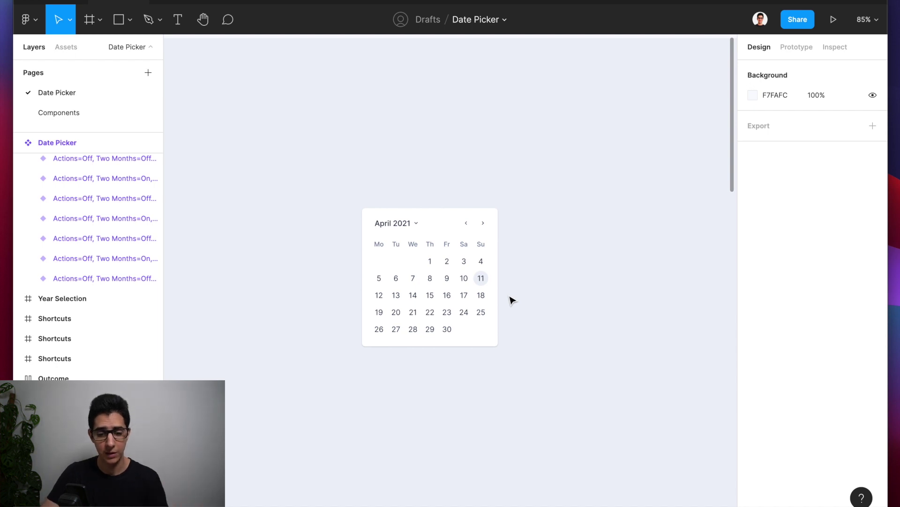
pyautogui.scroll(-5, 518, 289)
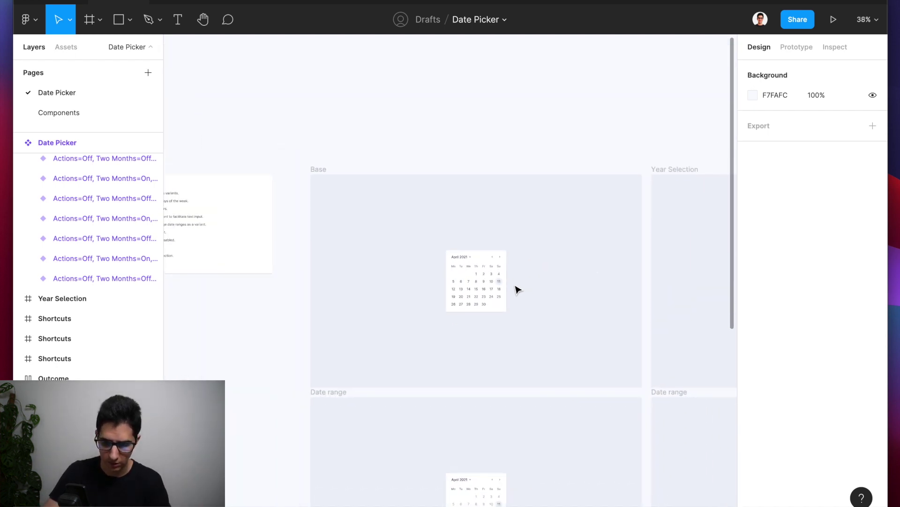
pyautogui.hscroll(5, 517, 289)
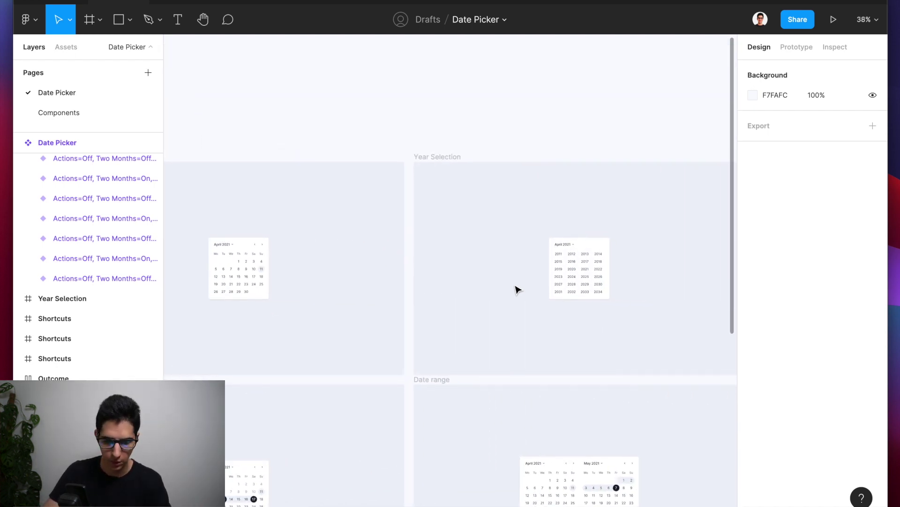
pyautogui.hscroll(-4, 517, 289)
pyautogui.scroll(3, 344, 263)
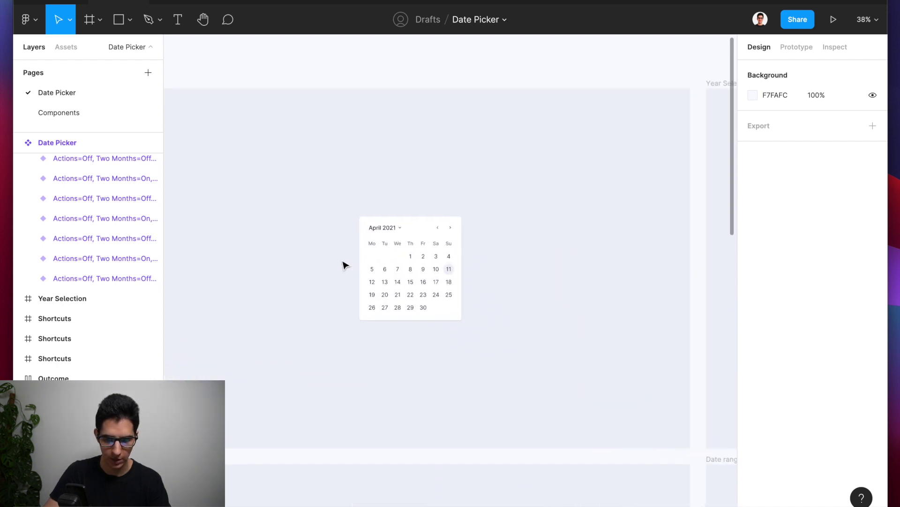
pyautogui.hscroll(5, 446, 271)
pyautogui.scroll(4, 446, 272)
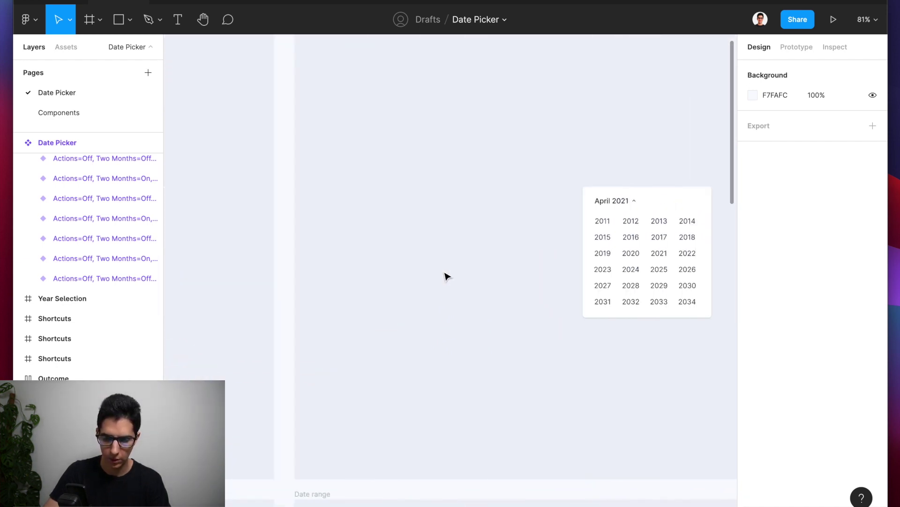
pyautogui.hscroll(6, 446, 275)
pyautogui.scroll(1, 446, 275)
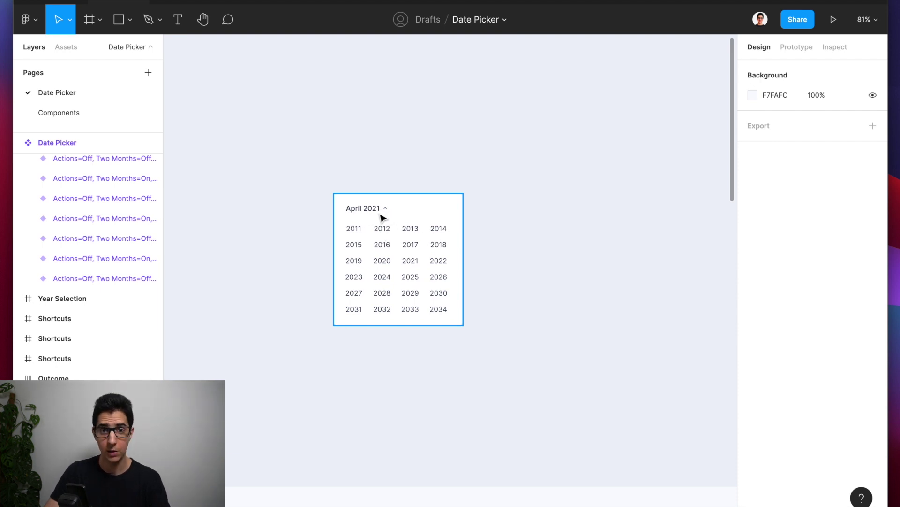
# Step: Examine the two-month calendar in the Two Months frame and the greyed-out days in the Disabled past dates frame
pyautogui.press('n')
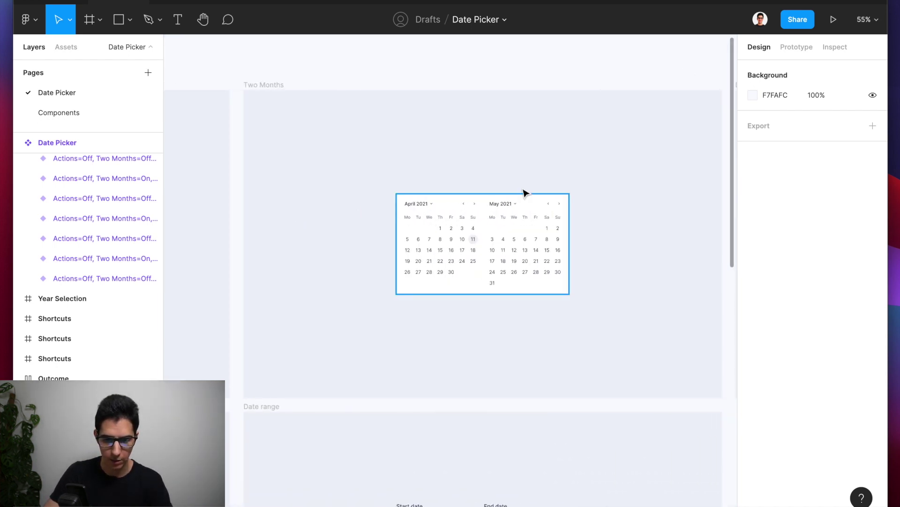
pyautogui.scroll(3, 536, 246)
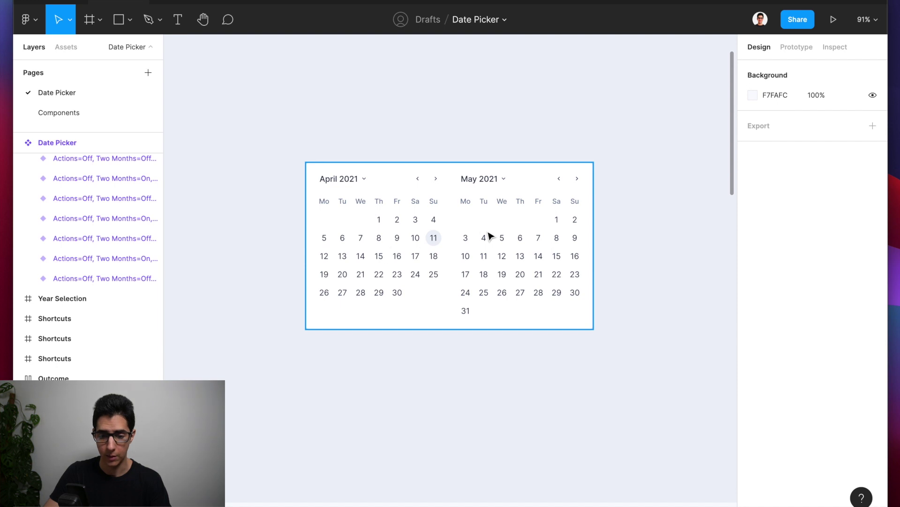
pyautogui.scroll(-5, 468, 239)
pyautogui.hscroll(3, 470, 240)
pyautogui.hscroll(3, 470, 240)
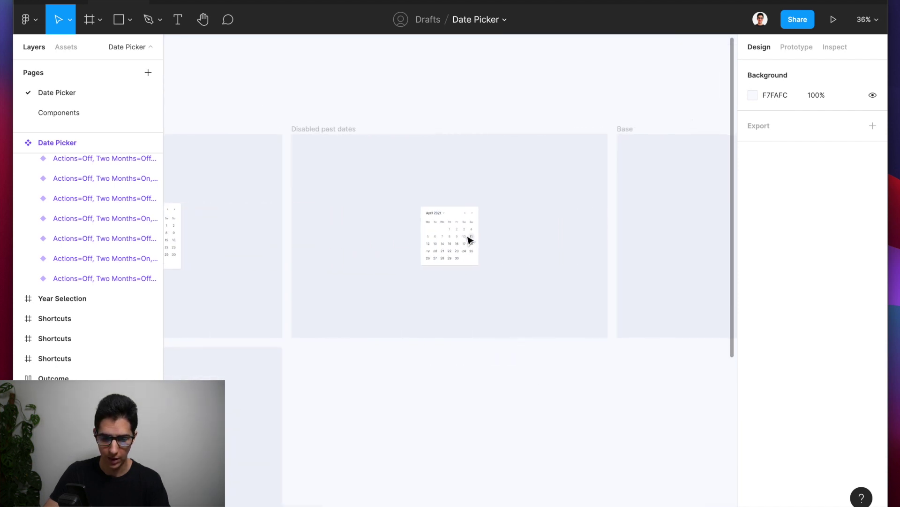
pyautogui.scroll(3, 483, 230)
pyautogui.scroll(2, 483, 230)
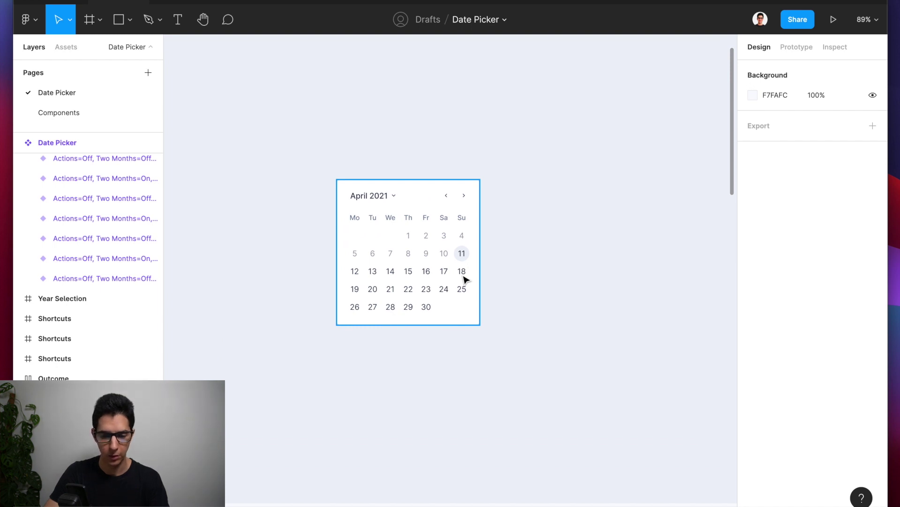
pyautogui.scroll(-3, 458, 251)
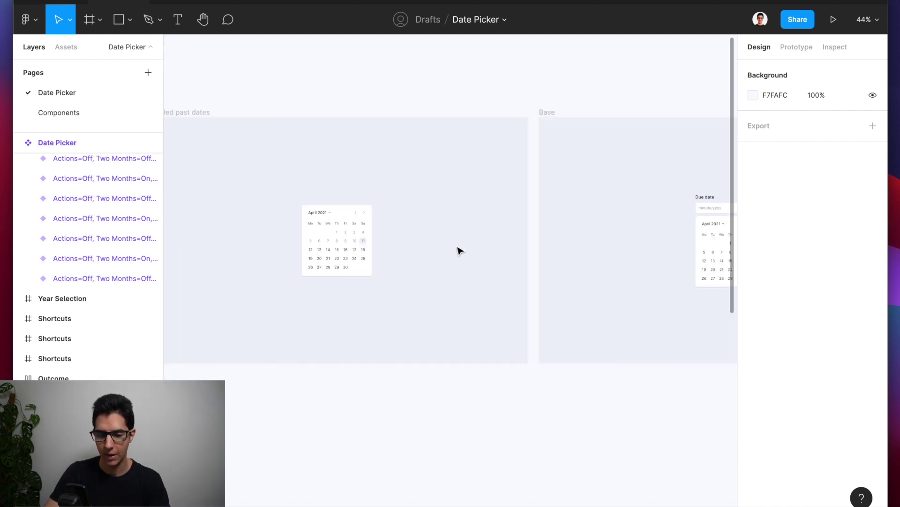
# Step: Examine the calendar with the Due date field and the one-month and two-month calendars with Clear and Done buttons
pyautogui.hscroll(5, 459, 251)
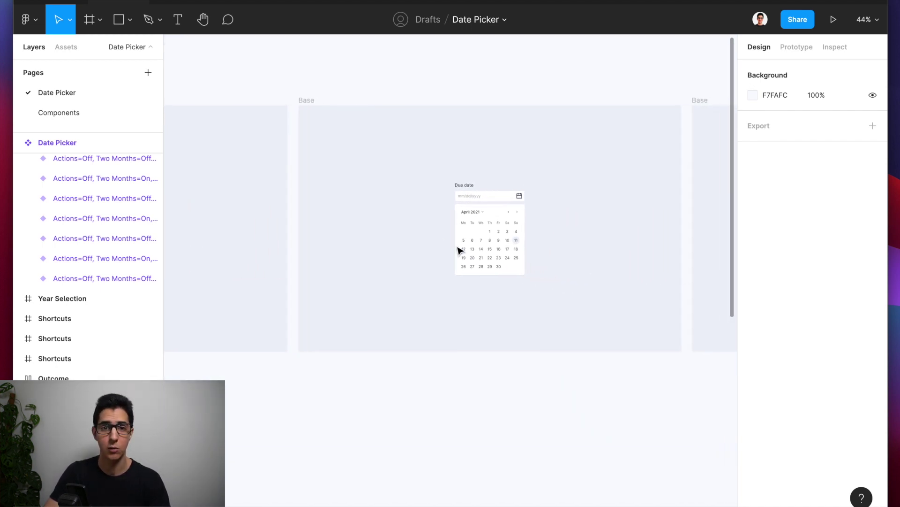
pyautogui.scroll(-1, 458, 251)
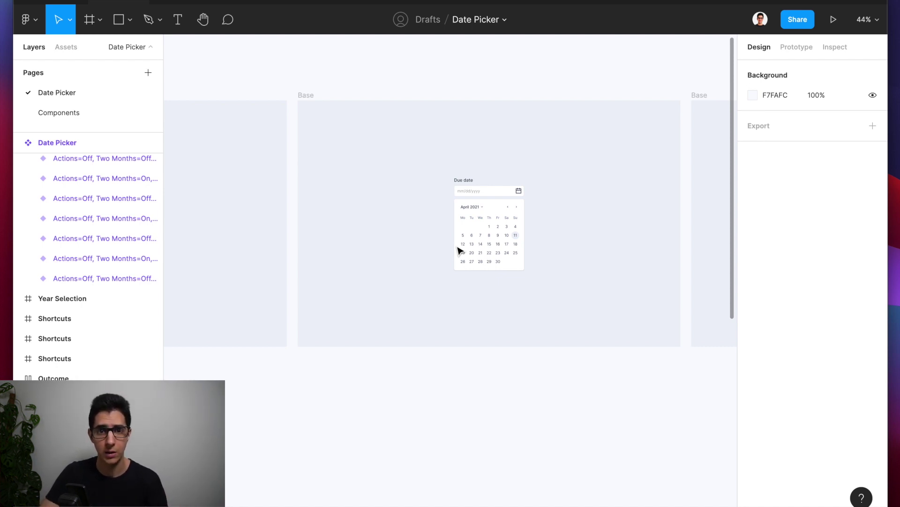
pyautogui.hscroll(10, 460, 251)
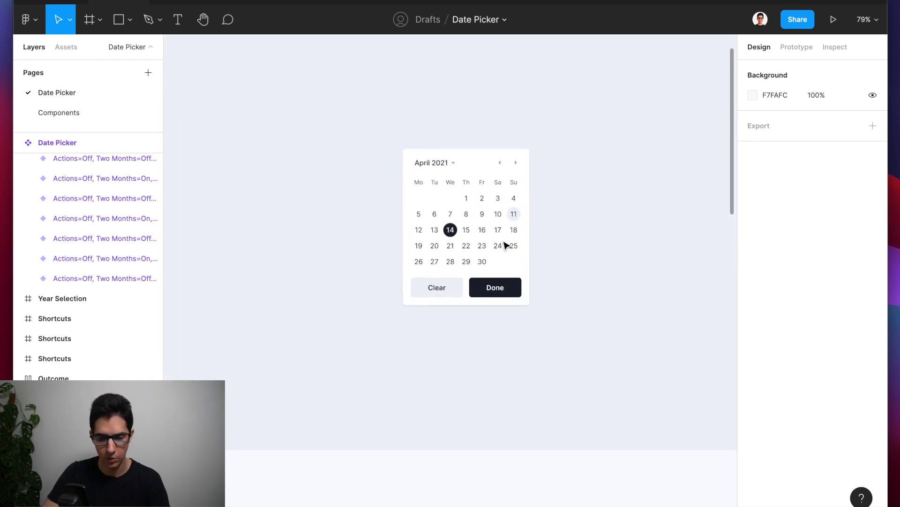
pyautogui.scroll(-3, 506, 245)
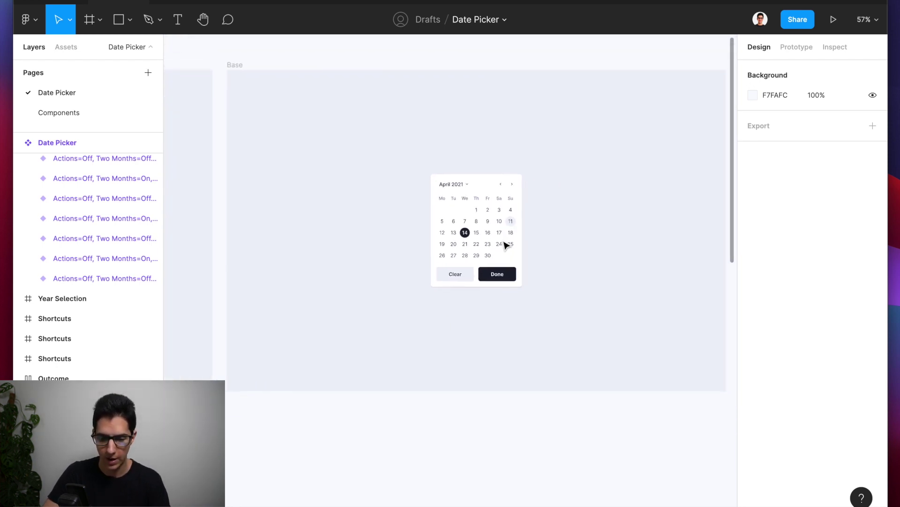
pyautogui.hscroll(8, 506, 244)
pyautogui.scroll(2, 506, 245)
pyautogui.hscroll(5, 505, 245)
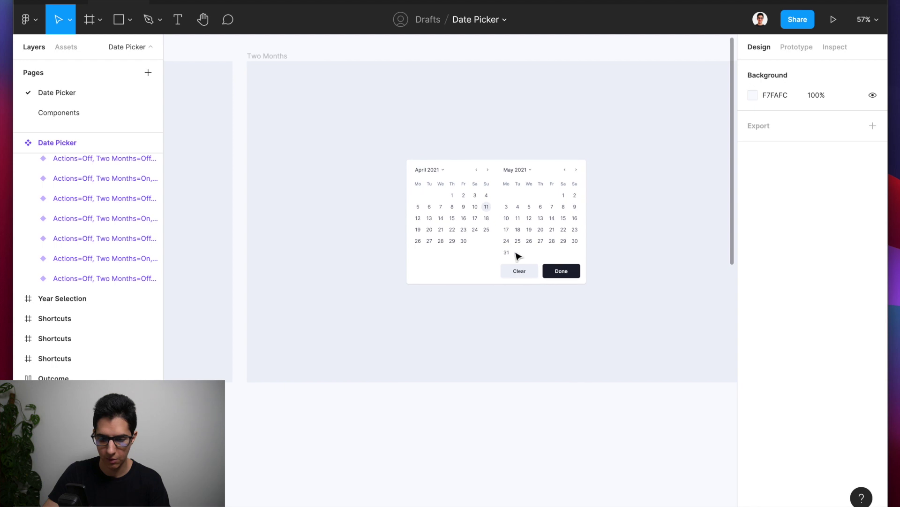
pyautogui.scroll(-2, 583, 275)
pyautogui.scroll(-2, 583, 275)
pyautogui.hscroll(-2, 583, 275)
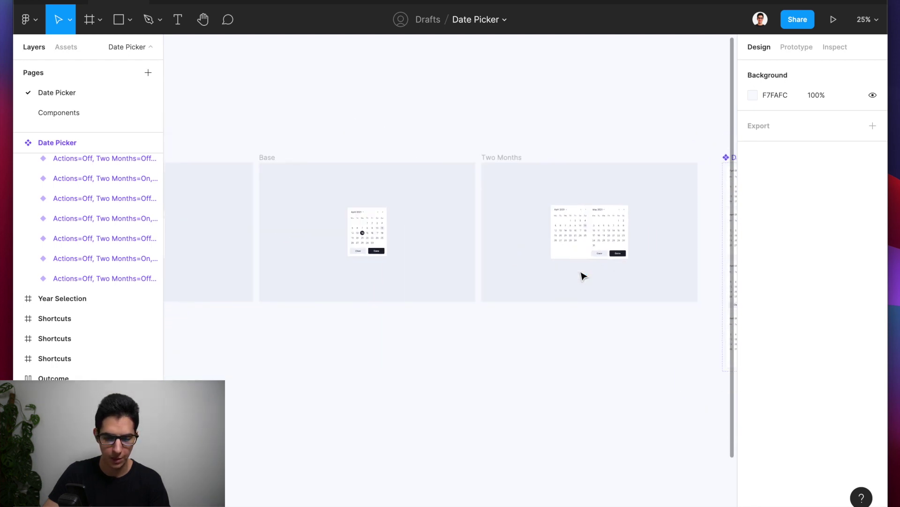
# Step: Examine the Date range frames and the light and dark Shortcuts frames
pyautogui.hscroll(5, 583, 276)
pyautogui.scroll(-4, 583, 275)
pyautogui.hscroll(-4, 583, 276)
pyautogui.scroll(-1, 583, 275)
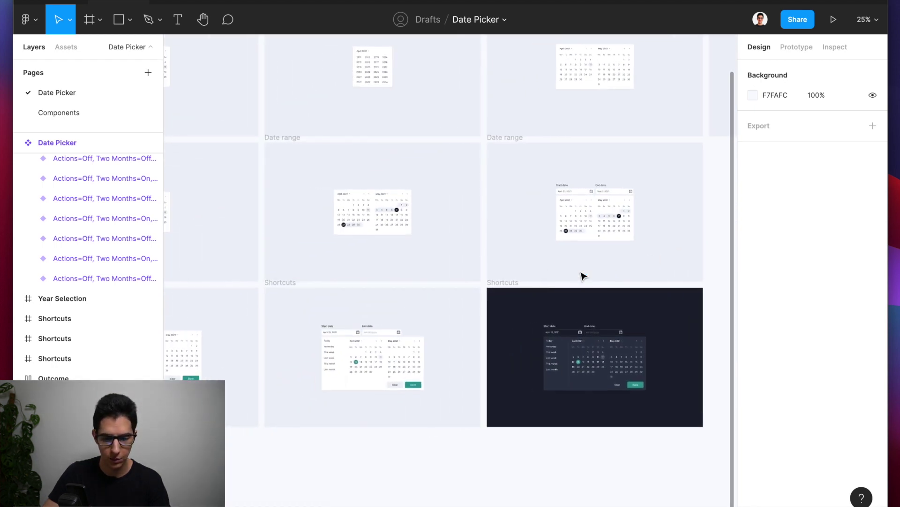
pyautogui.scroll(5, 398, 203)
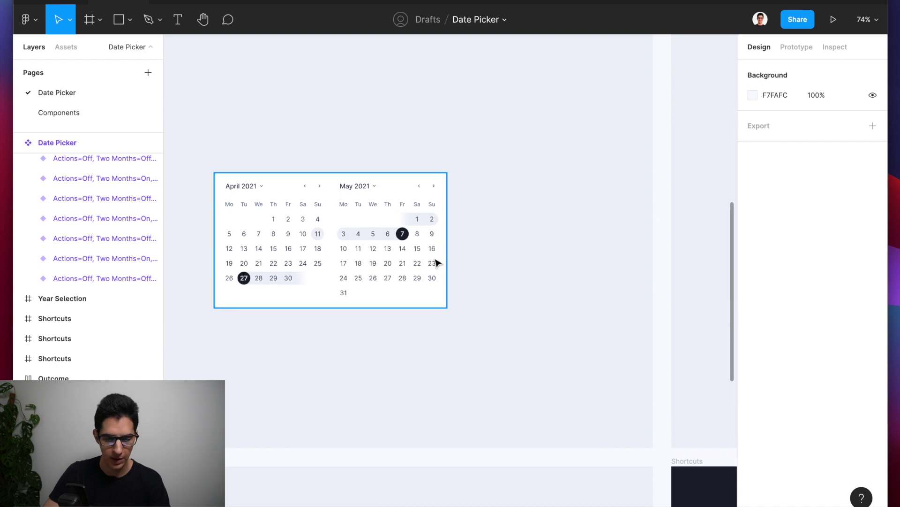
pyautogui.scroll(-3, 438, 261)
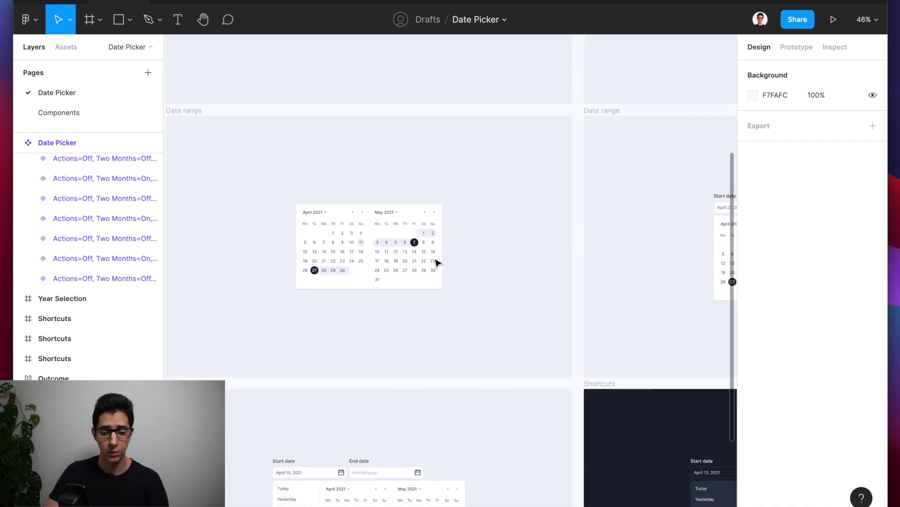
pyautogui.scroll(-5, 436, 261)
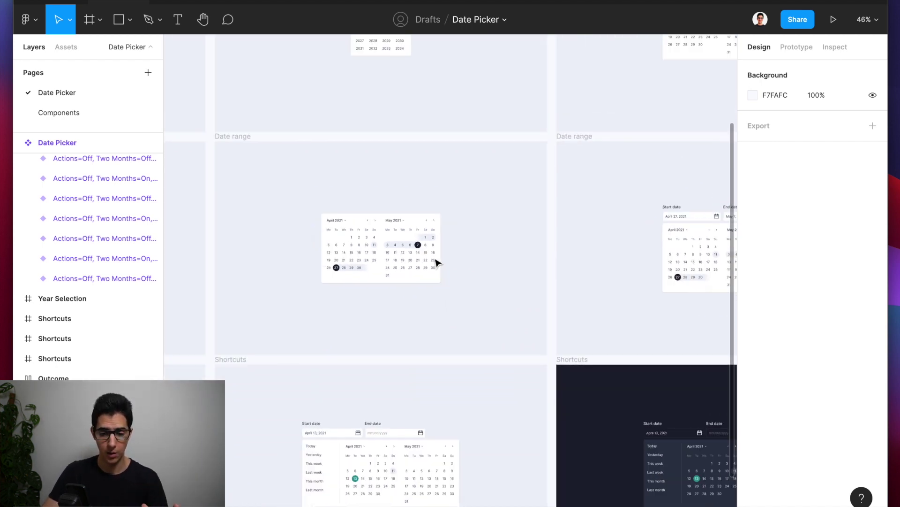
pyautogui.scroll(-2, 436, 261)
pyautogui.hscroll(-2, 436, 261)
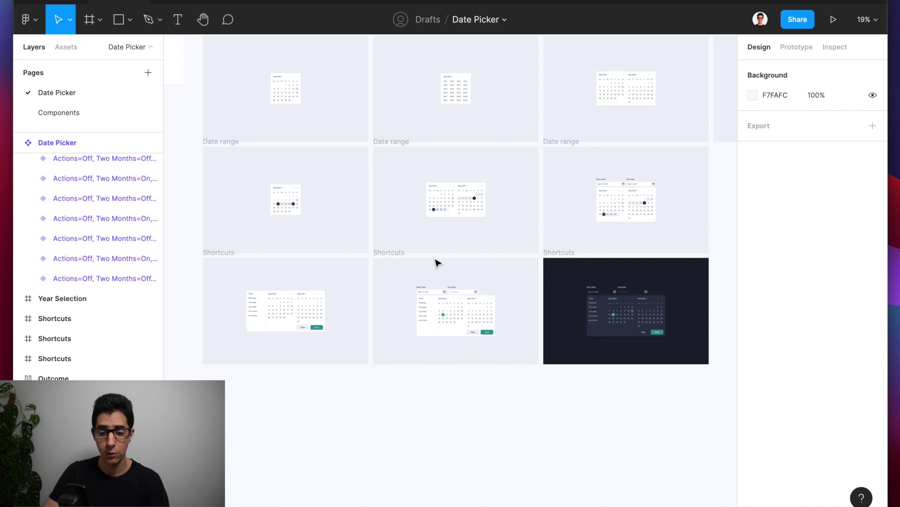
pyautogui.scroll(-4, 436, 262)
pyautogui.hscroll(6, 436, 262)
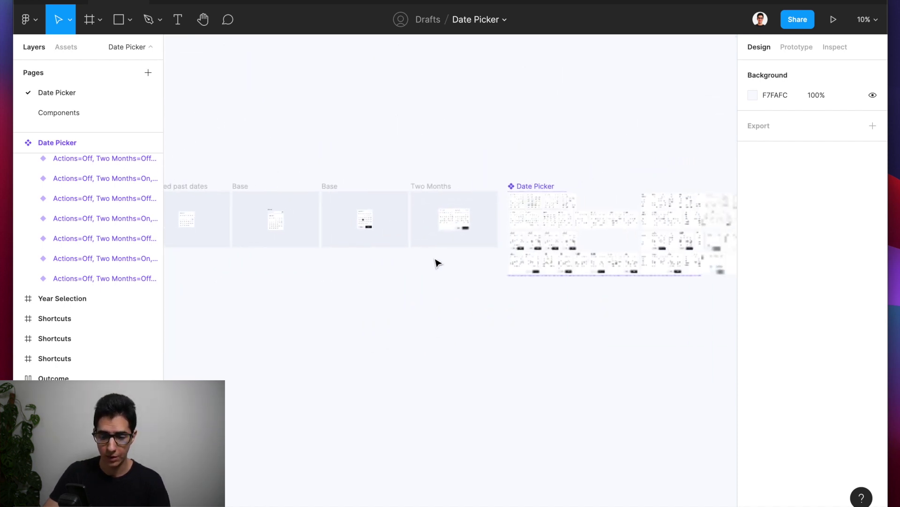
# Step: Select the Date Picker component set and examine its one-month and two-month variants
pyautogui.hscroll(4, 436, 262)
pyautogui.click(483, 203)
pyautogui.scroll(5, 467, 206)
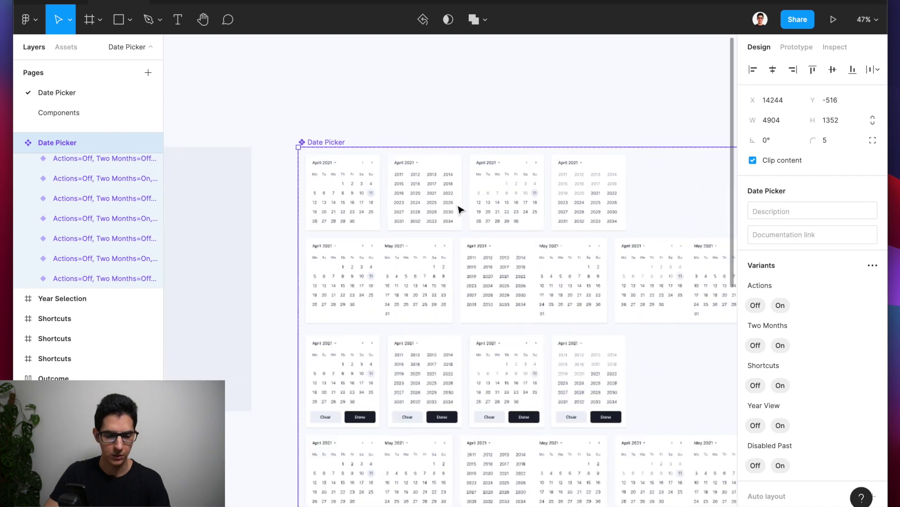
pyautogui.scroll(3, 346, 195)
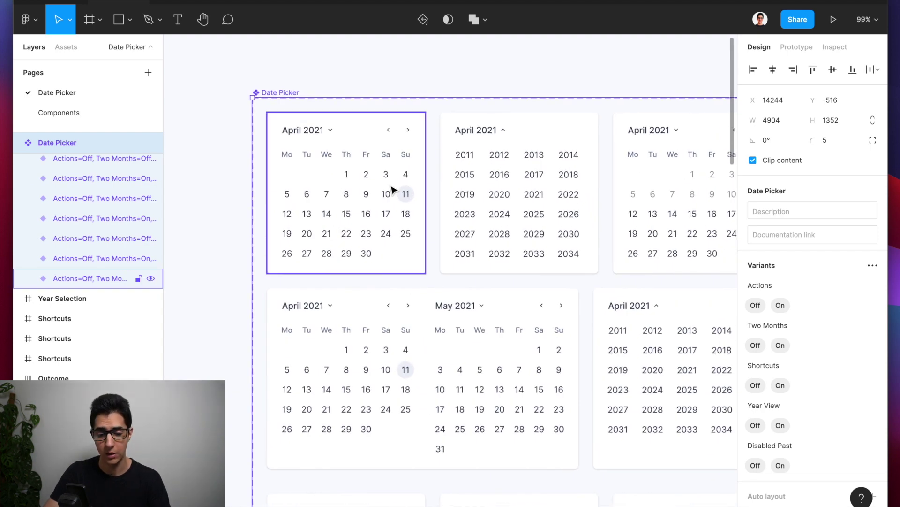
pyautogui.scroll(-3, 392, 189)
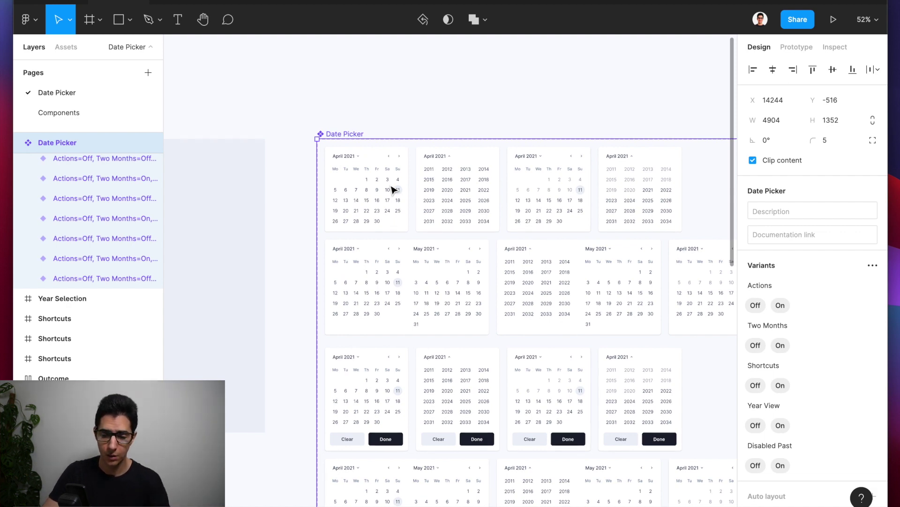
# Step: Place a copy of the basic single-month variant above the Date Picker component set, at about X 14703, Y -985
pyautogui.hscroll(3, 393, 190)
pyautogui.scroll(2, 393, 190)
pyautogui.click(289, 234)
pyautogui.moveTo(289, 235); pyautogui.dragTo(398, 101)
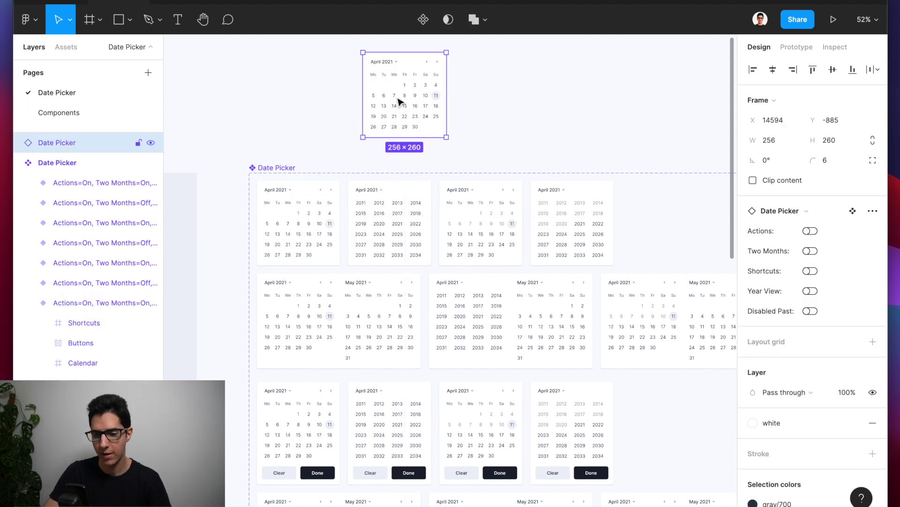
pyautogui.scroll(3, 400, 100)
pyautogui.hscroll(2, 401, 100)
pyautogui.moveTo(382, 155); pyautogui.dragTo(419, 126)
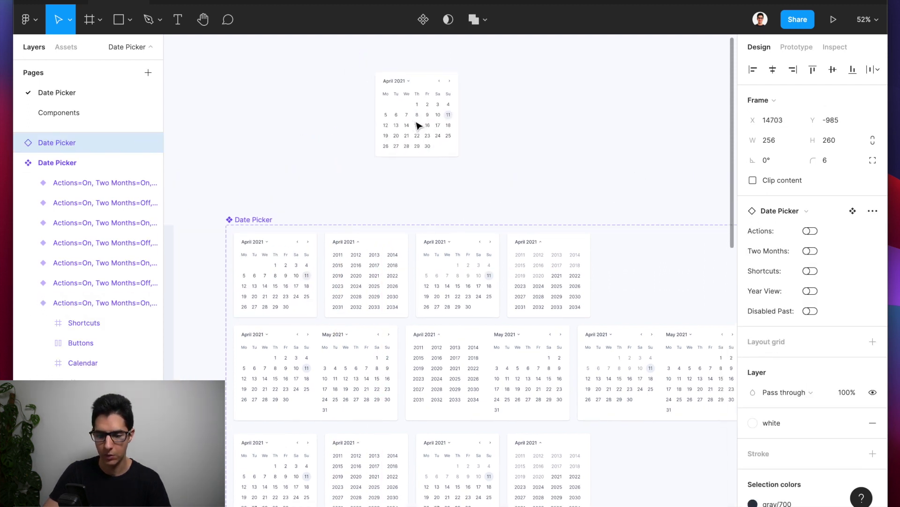
# Step: Try the Actions property on the date picker copy, then turn on Two Months and Shortcuts
pyautogui.scroll(5, 450, 86)
pyautogui.scroll(3, 448, 85)
pyautogui.click(809, 231)
pyautogui.click(809, 231)
pyautogui.click(810, 251)
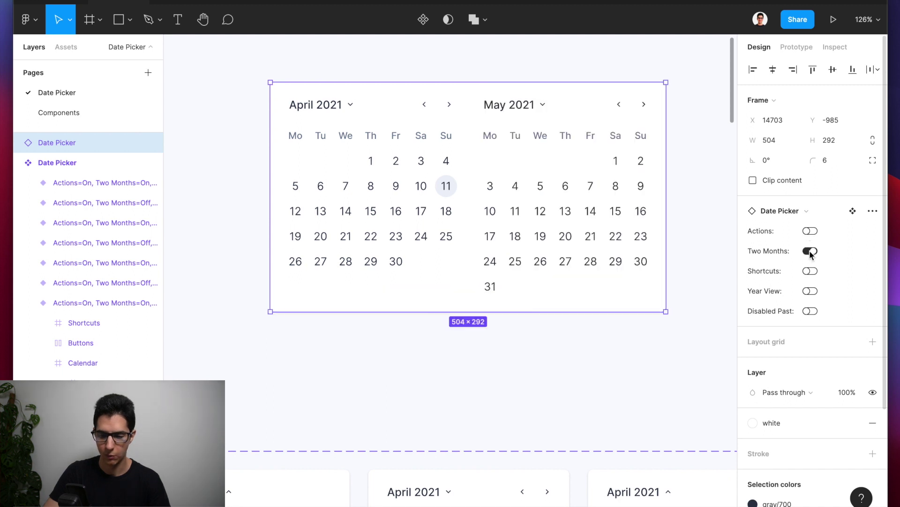
pyautogui.click(810, 271)
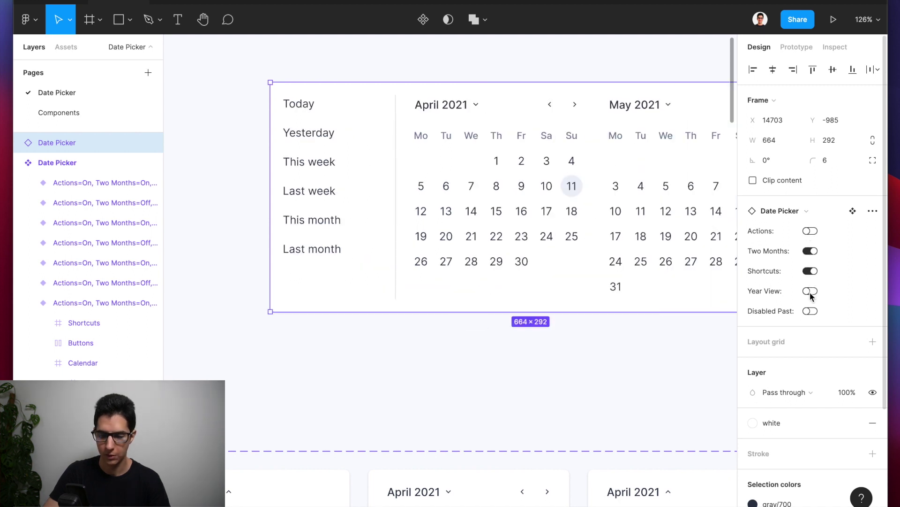
# Step: Try Year View and Disabled Past on the date picker copy, then turn off Two Months and Shortcuts
pyautogui.click(811, 291)
pyautogui.click(811, 291)
pyautogui.click(811, 311)
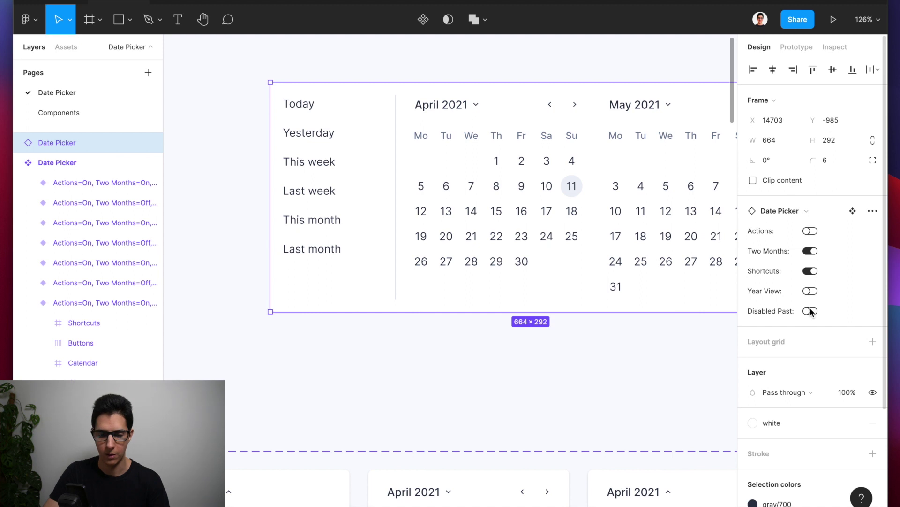
pyautogui.click(810, 312)
pyautogui.click(810, 251)
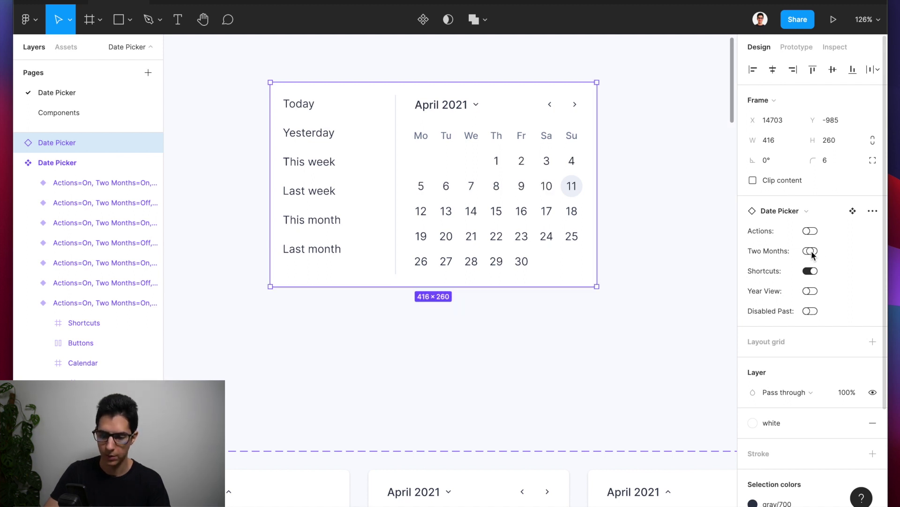
pyautogui.click(810, 271)
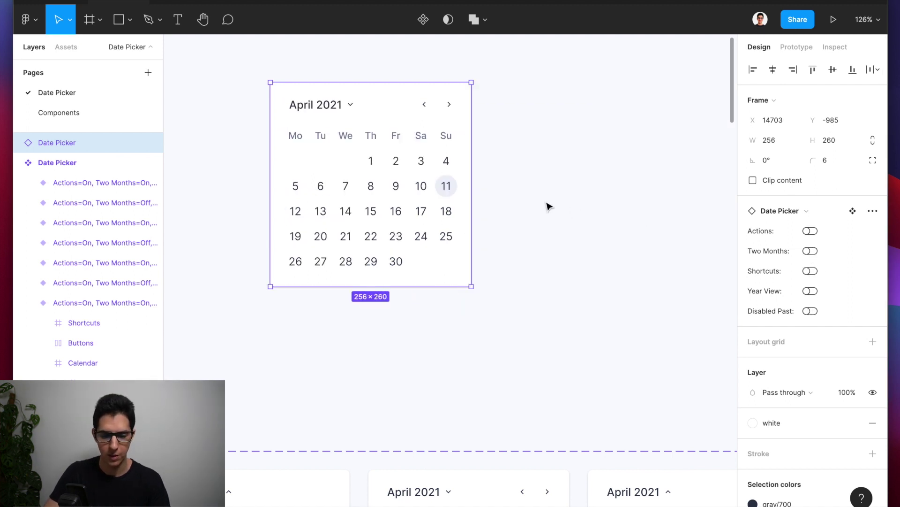
# Step: Turn on the Actions, Two Months and Shortcuts properties of the date picker copy
pyautogui.keyDown('ctrl'); pyautogui.scroll(-2, 540, 199); pyautogui.keyUp('ctrl')
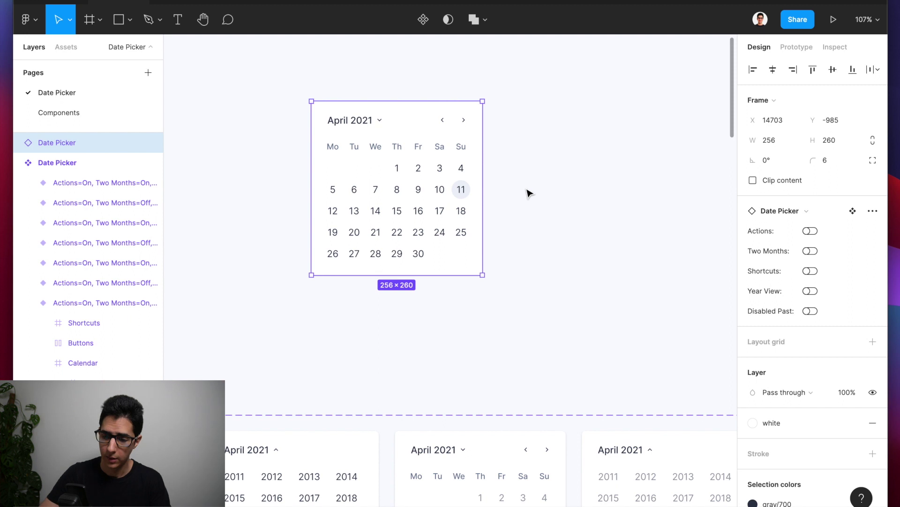
pyautogui.click(810, 230)
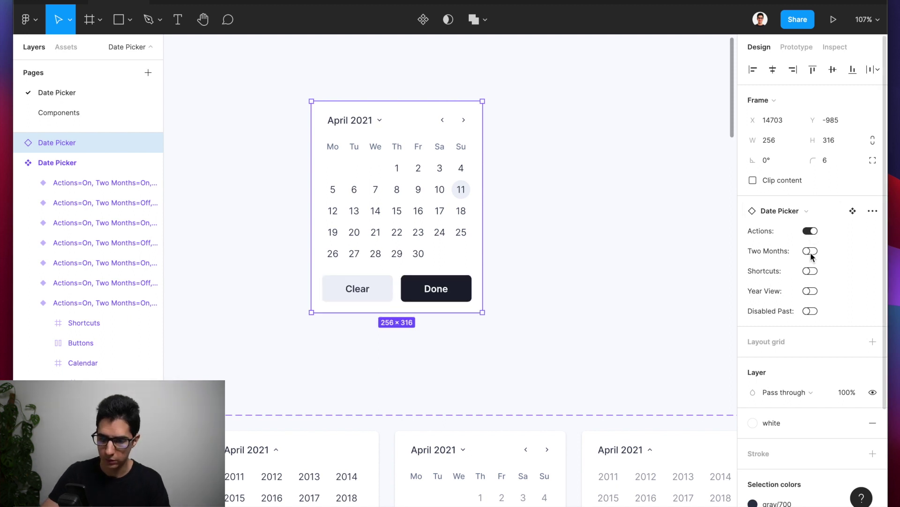
pyautogui.click(811, 252)
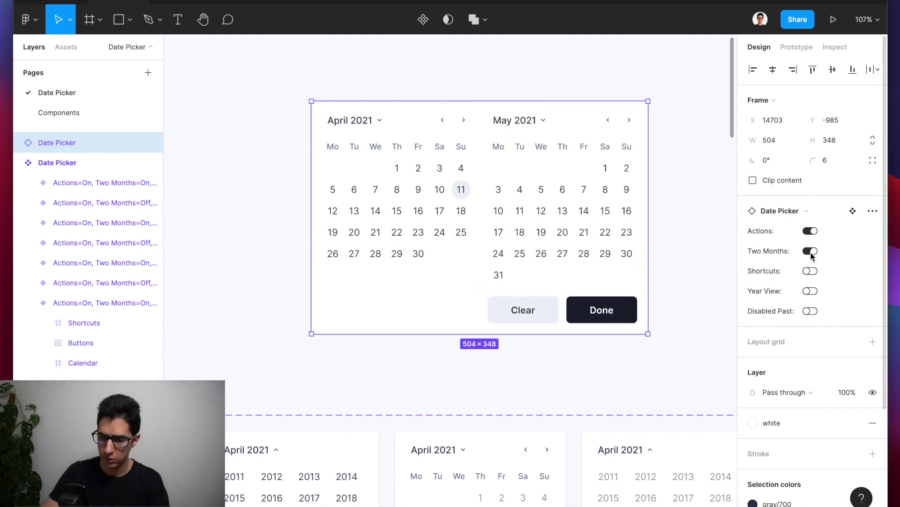
pyautogui.click(810, 271)
# Step: Try Year View with and without Disabled Past on the date picker copy, leaving Year View off and Disabled Past on
pyautogui.click(810, 292)
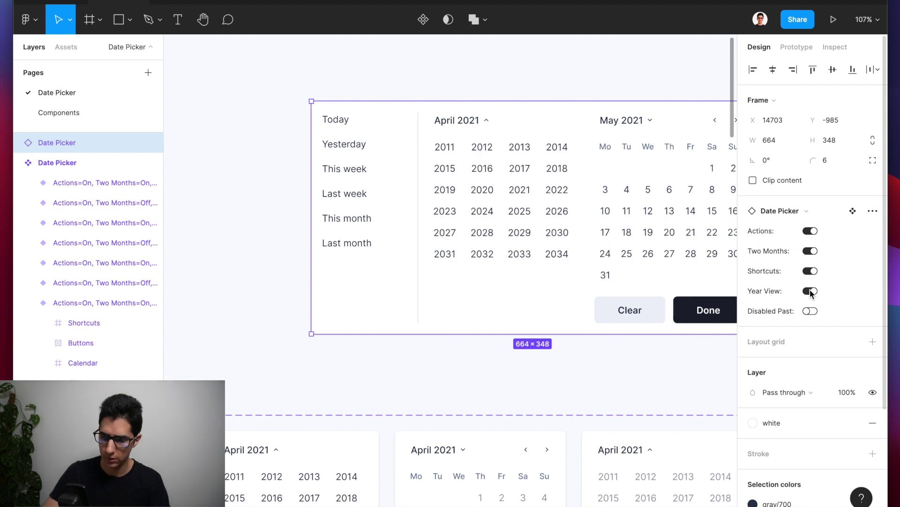
pyautogui.click(810, 312)
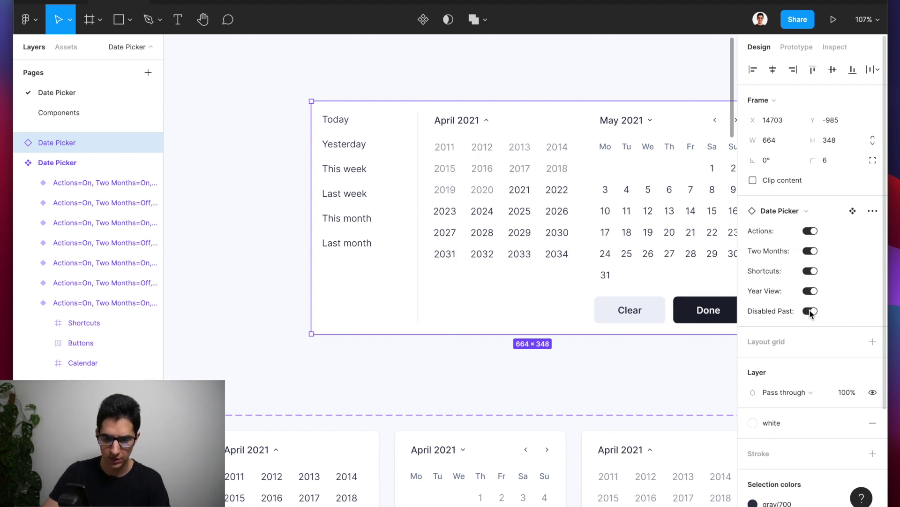
pyautogui.hscroll(2, 773, 302)
pyautogui.click(811, 311)
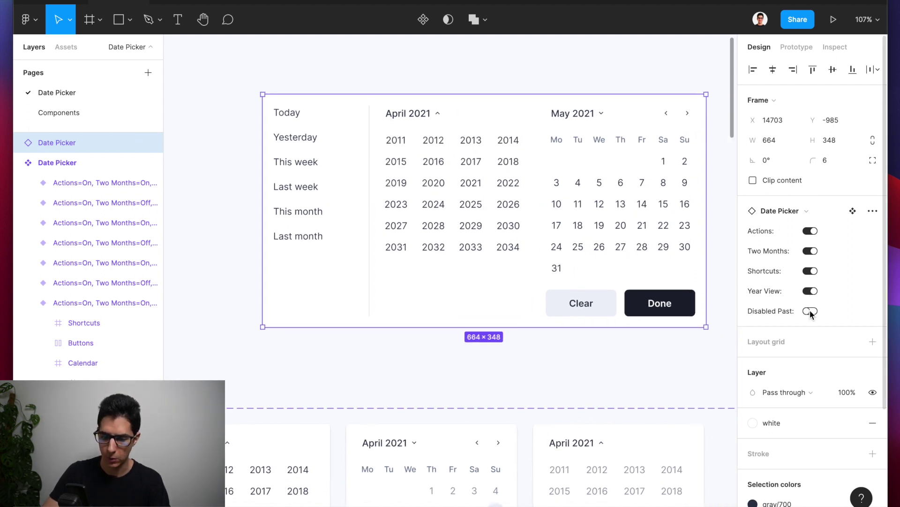
pyautogui.click(810, 291)
pyautogui.click(810, 311)
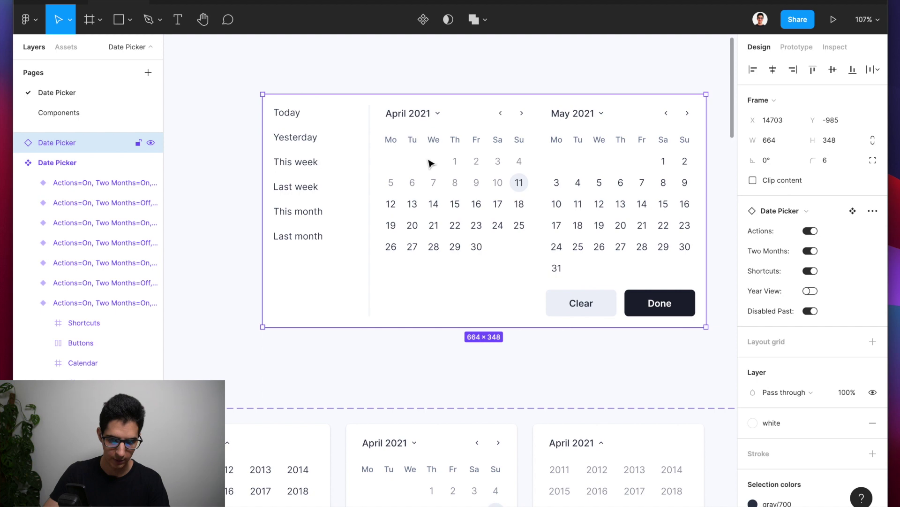
pyautogui.scroll(-5, 502, 171)
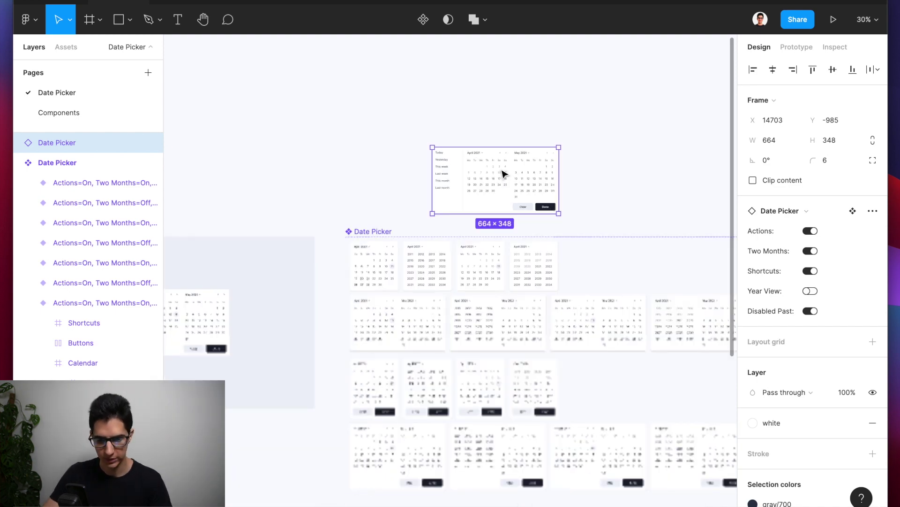
# Step: Move the date picker copy to empty canvas away from the Date Picker component set, at about X 20868, Y -516
pyautogui.scroll(-4, 500, 168)
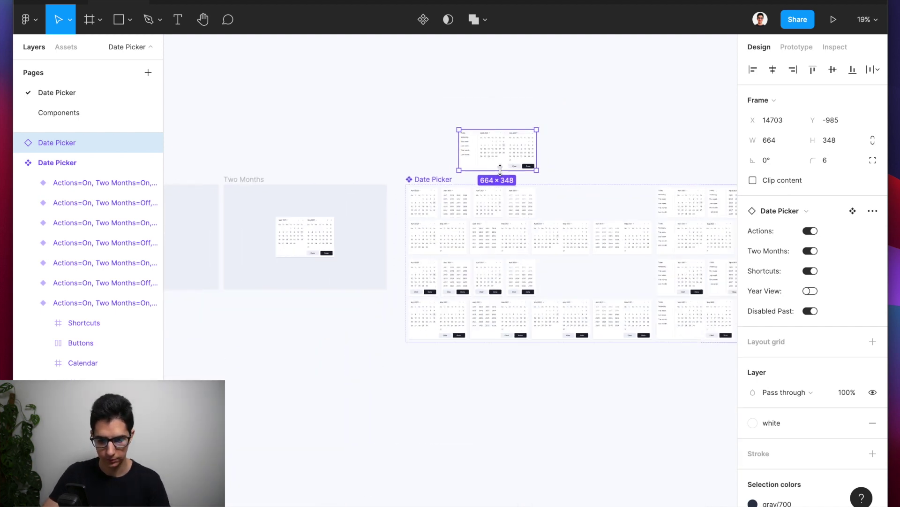
pyautogui.hscroll(5, 505, 157)
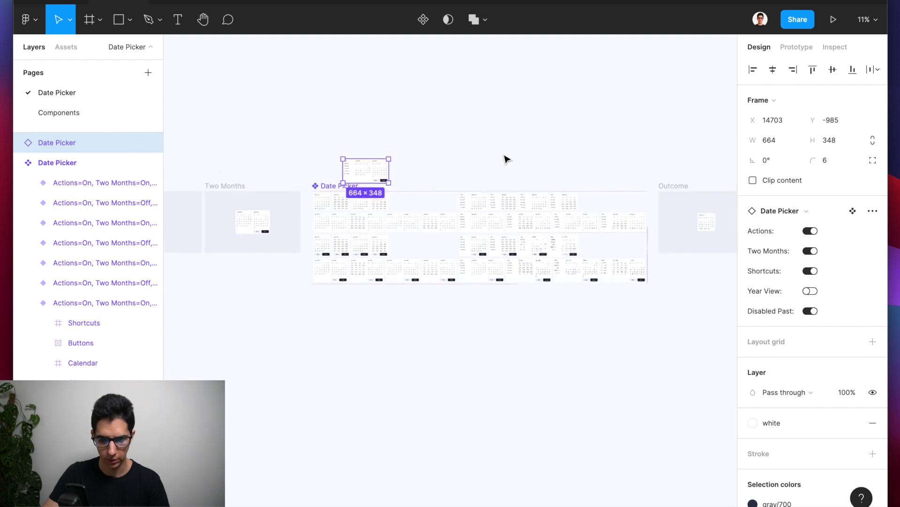
pyautogui.moveTo(272, 174); pyautogui.dragTo(547, 202)
pyautogui.scroll(5, 589, 209)
pyautogui.scroll(10, 394, 165)
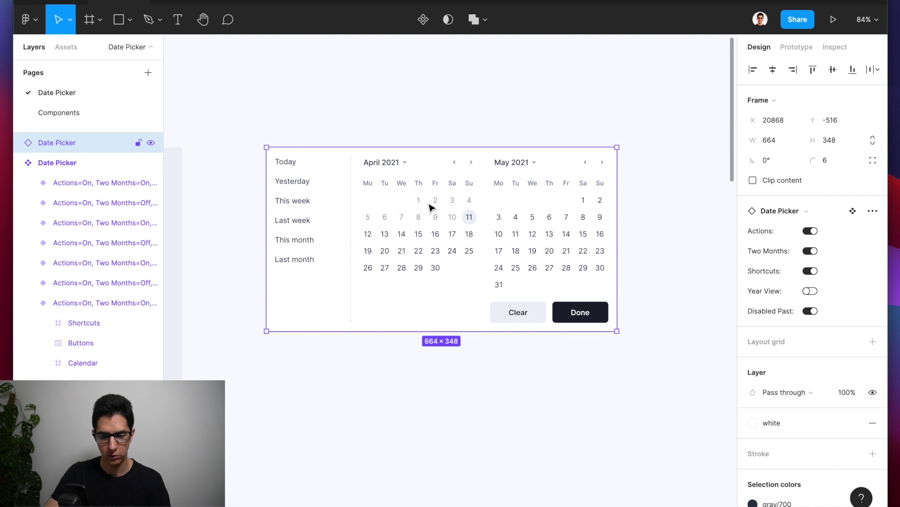
# Step: Inspect the properties of the nested .Date instances for April 8 and April 9 in the date picker copy
pyautogui.scroll(5, 437, 209)
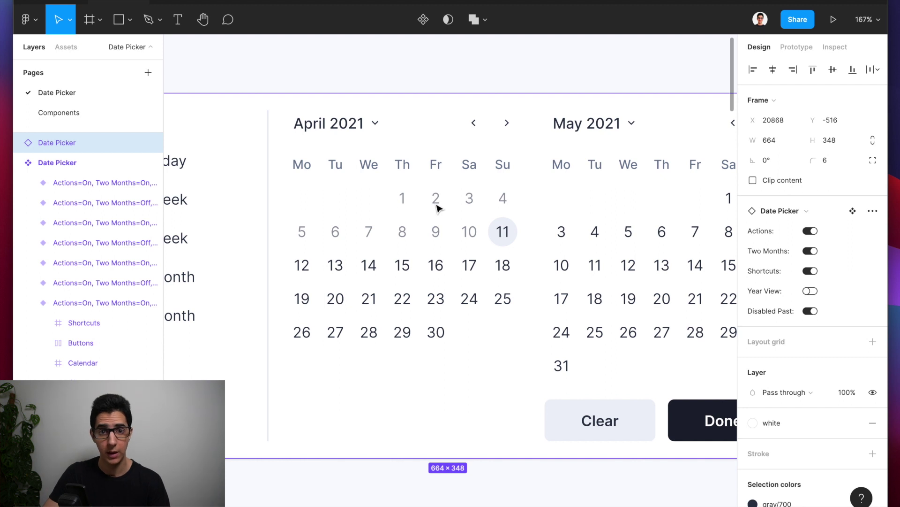
pyautogui.click(403, 235)
pyautogui.click(402, 235)
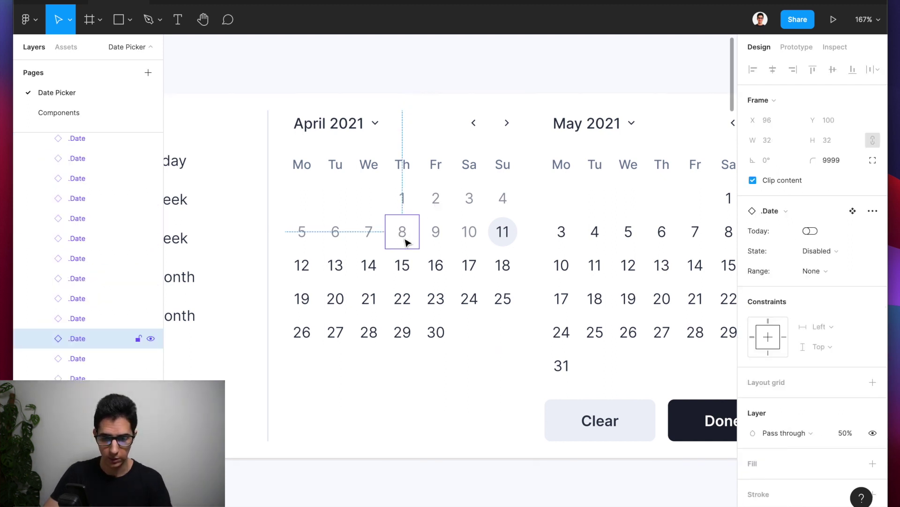
pyautogui.click(439, 241)
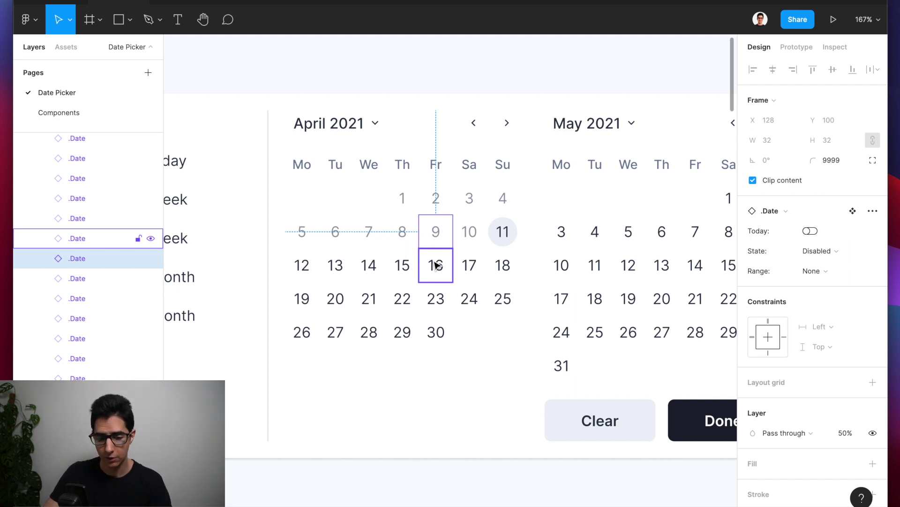
# Step: Examine the variants of the .Date component set on the Components page
pyautogui.scroll(-1, 379, 199)
pyautogui.scroll(-3, 379, 200)
pyautogui.hscroll(5, 379, 199)
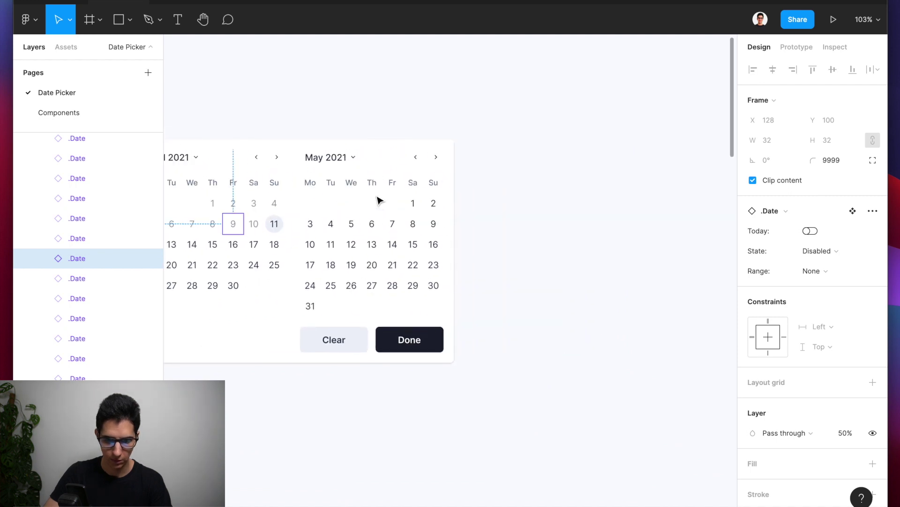
pyautogui.hscroll(3, 379, 200)
pyautogui.click(525, 205)
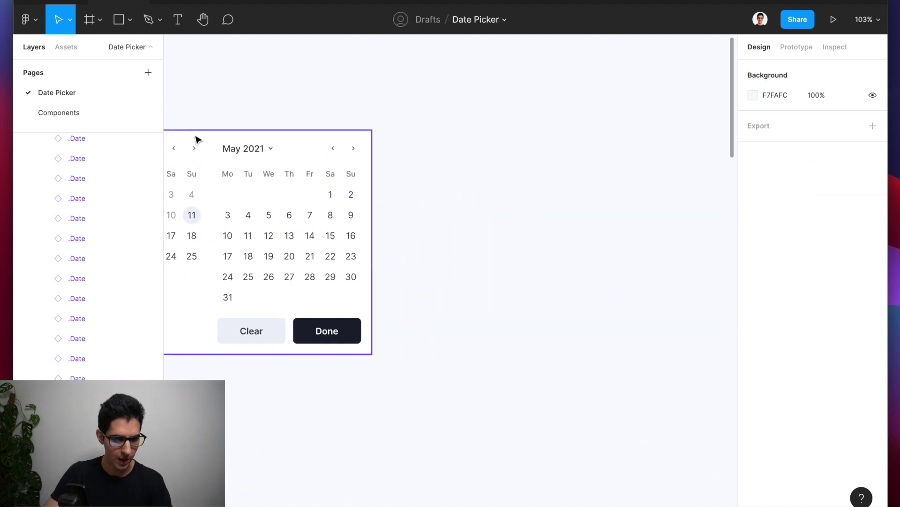
pyautogui.click(100, 113)
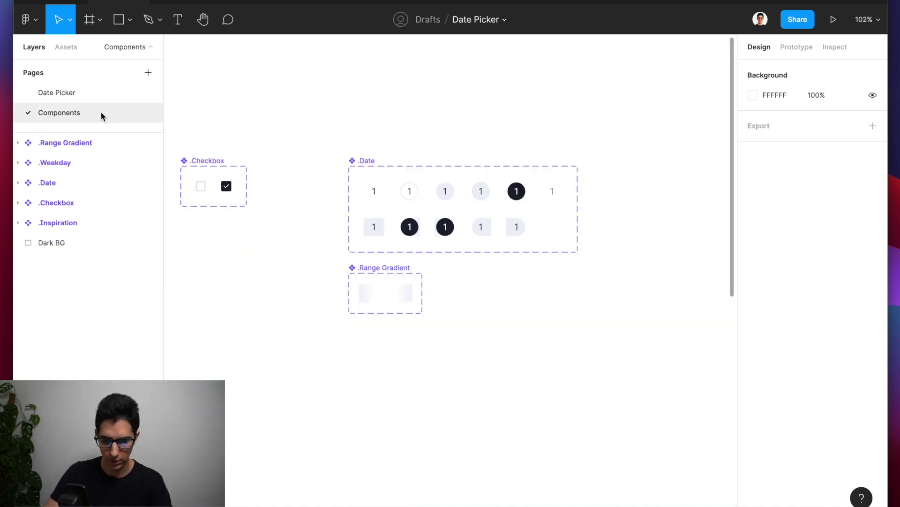
pyautogui.click(369, 160)
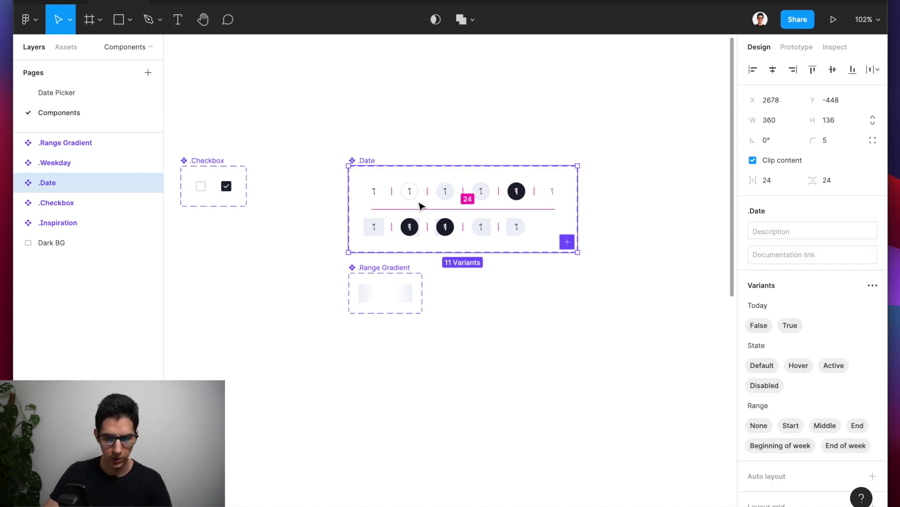
# Step: Draw a 32 × 32 frame on the empty canvas beside the date picker copy on the Date Picker page
pyautogui.click(65, 95)
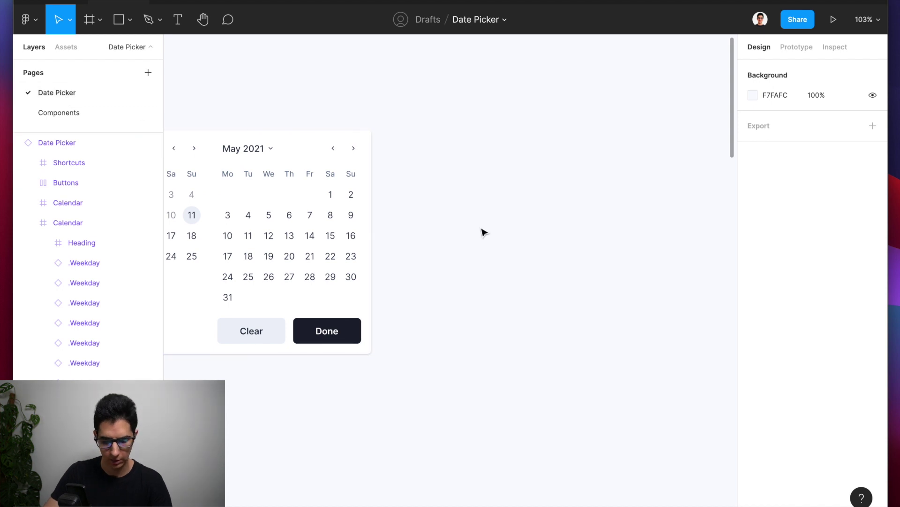
pyautogui.scroll(5, 488, 164)
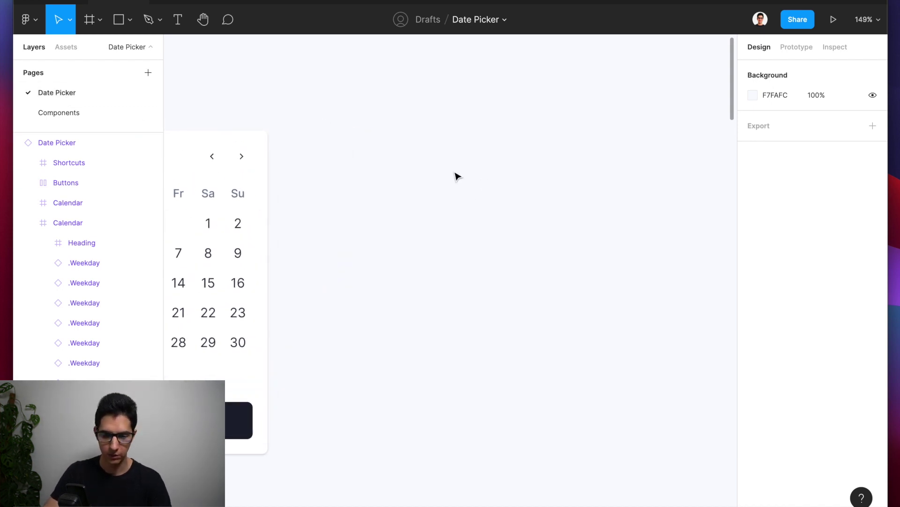
pyautogui.press('f')
pyautogui.moveTo(428, 173); pyautogui.dragTo(457, 202)
pyautogui.scroll(5, 454, 193)
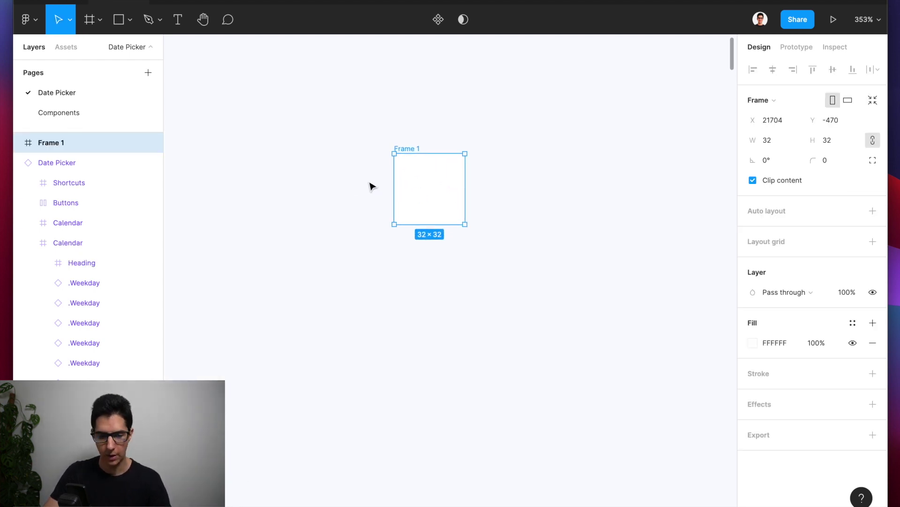
# Step: Rename the new 32 × 32 frame as NewDate and turn it into a component
pyautogui.doubleClick(52, 148)
pyautogui.write('NewDate')
pyautogui.press('Return')
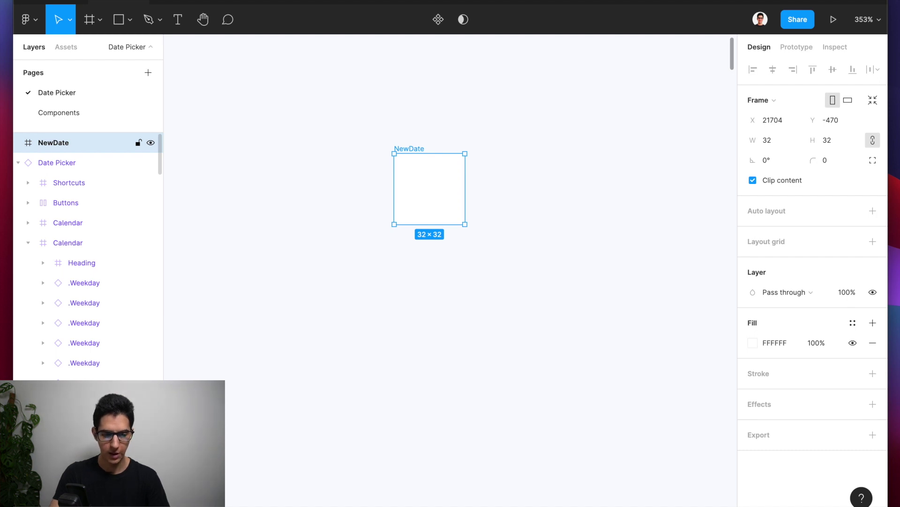
pyautogui.press('super+alt+k')
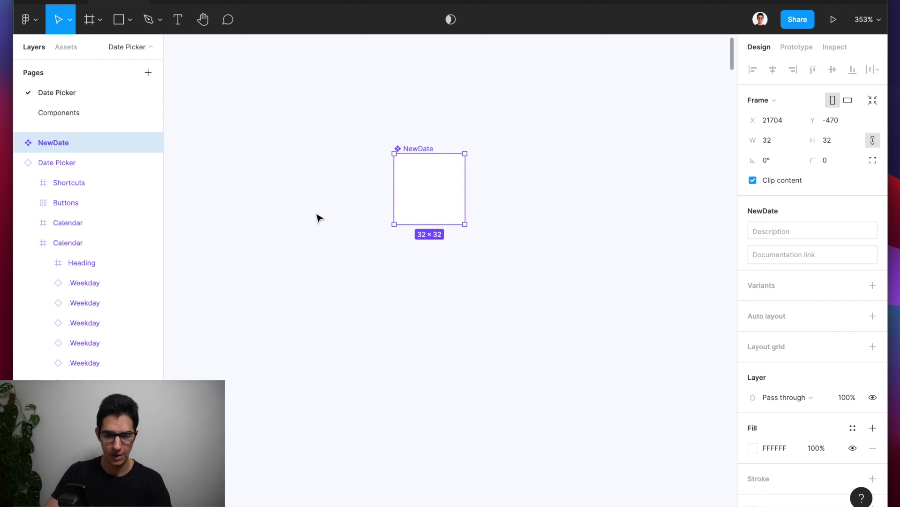
# Step: Add the text "1" inside the NewDate component with the text-regular/sm text style
pyautogui.press('t')
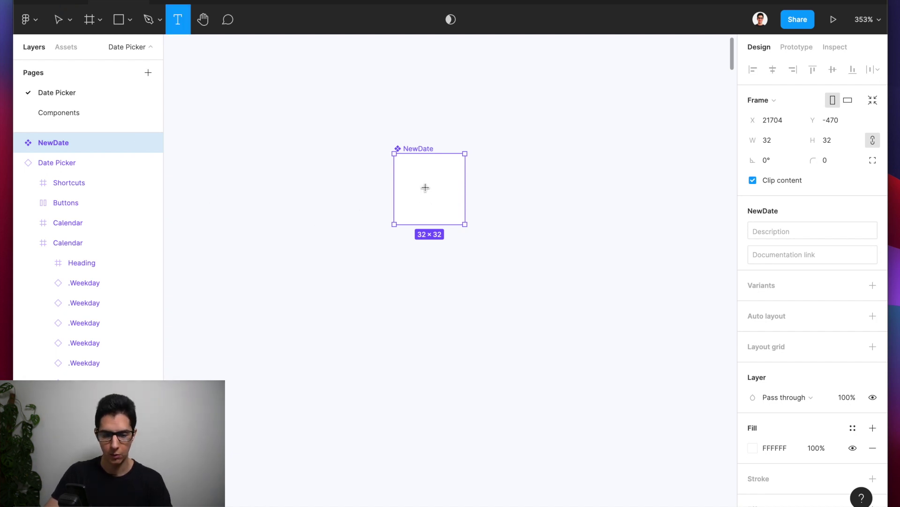
pyautogui.click(429, 186)
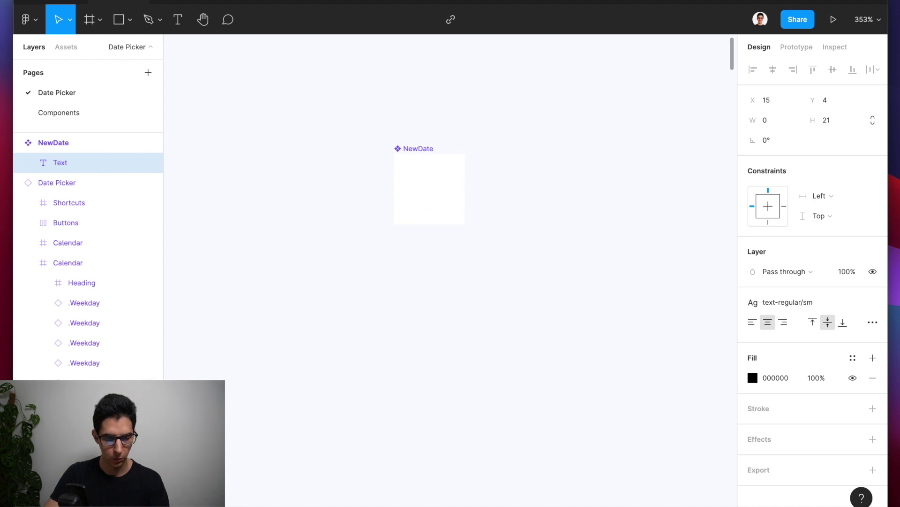
pyautogui.write('1')
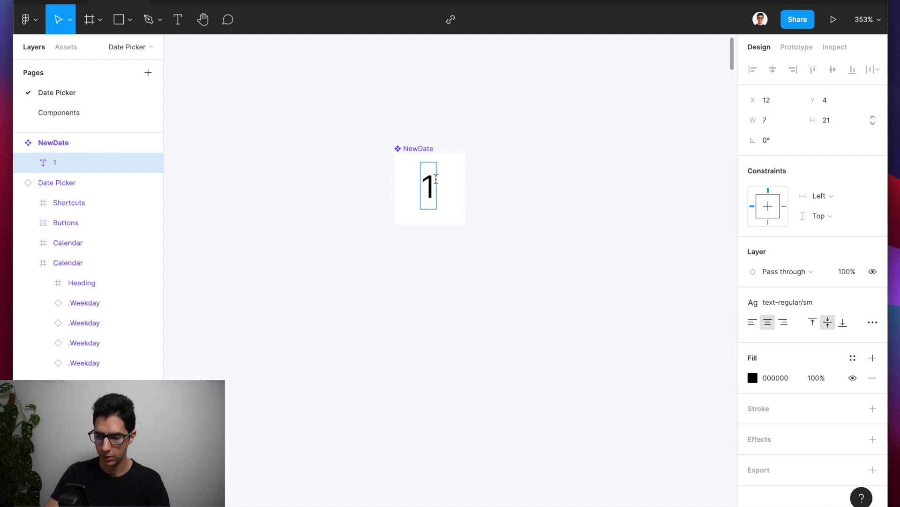
pyautogui.press('Escape')
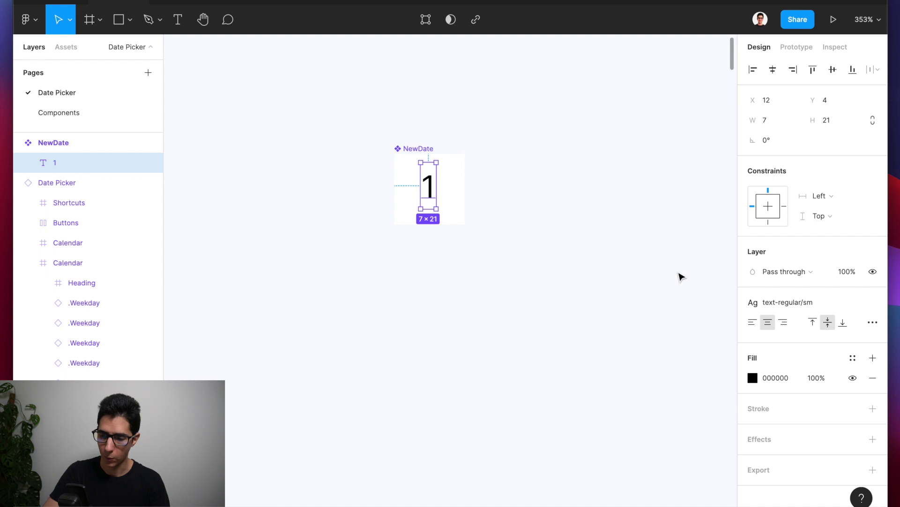
pyautogui.click(797, 302)
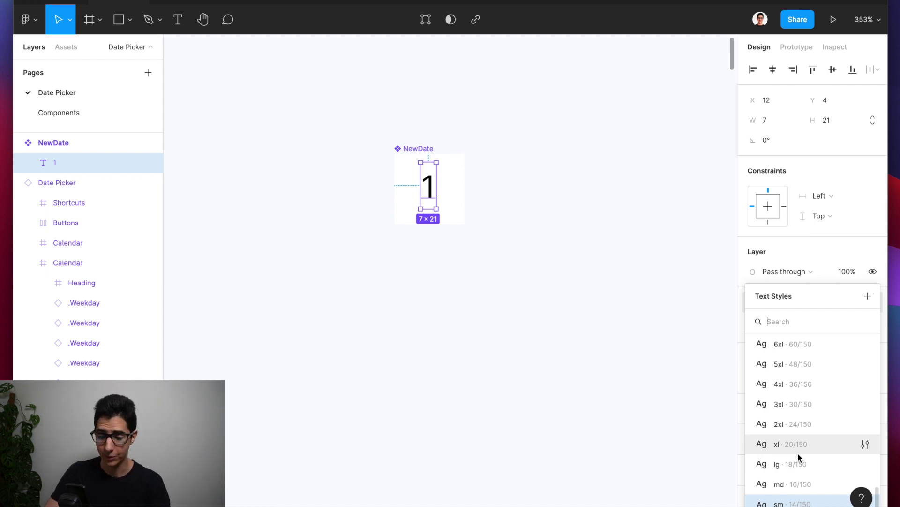
pyautogui.scroll(-1, 804, 465)
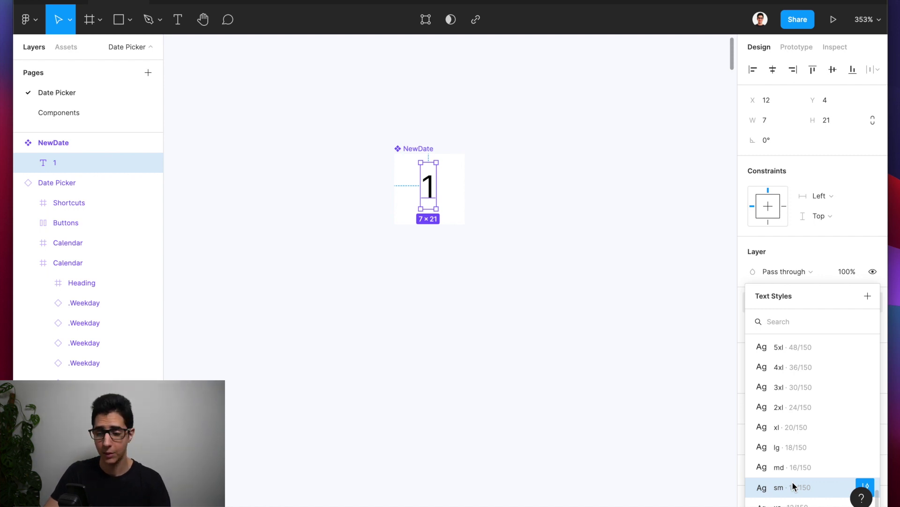
pyautogui.click(791, 487)
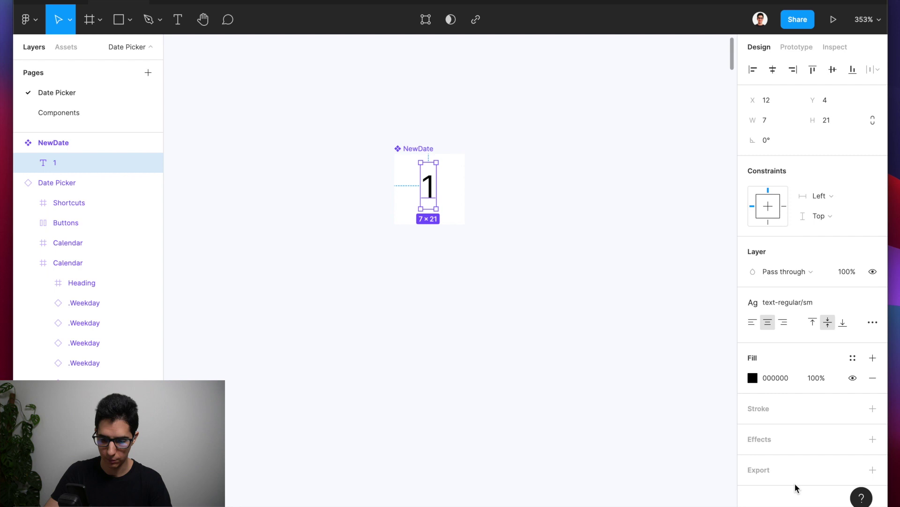
# Step: Apply the gray/800 color style to the fill of the "1" text
pyautogui.click(849, 355)
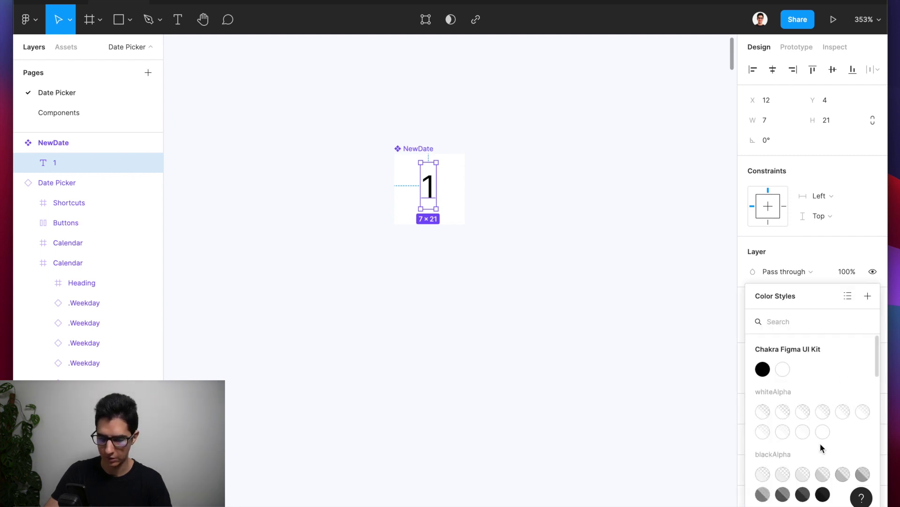
pyautogui.scroll(-10, 826, 422)
pyautogui.scroll(-10, 820, 443)
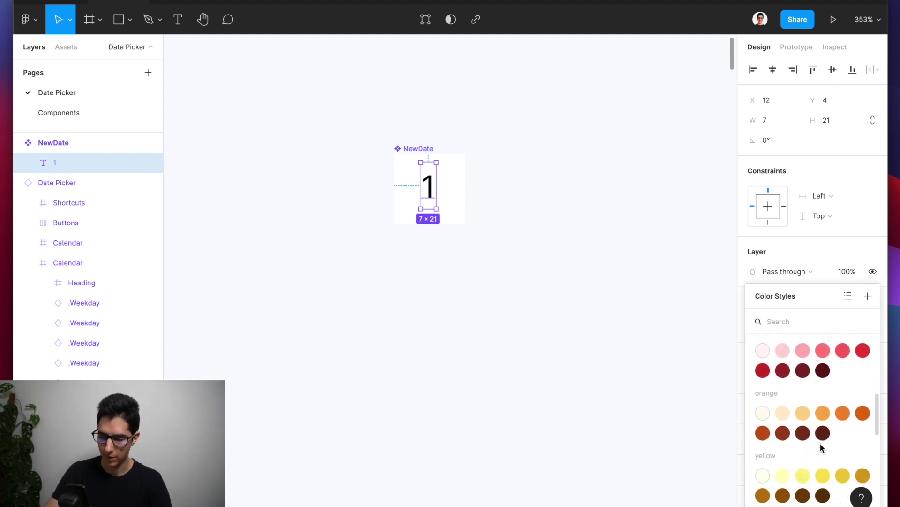
pyautogui.scroll(10, 820, 446)
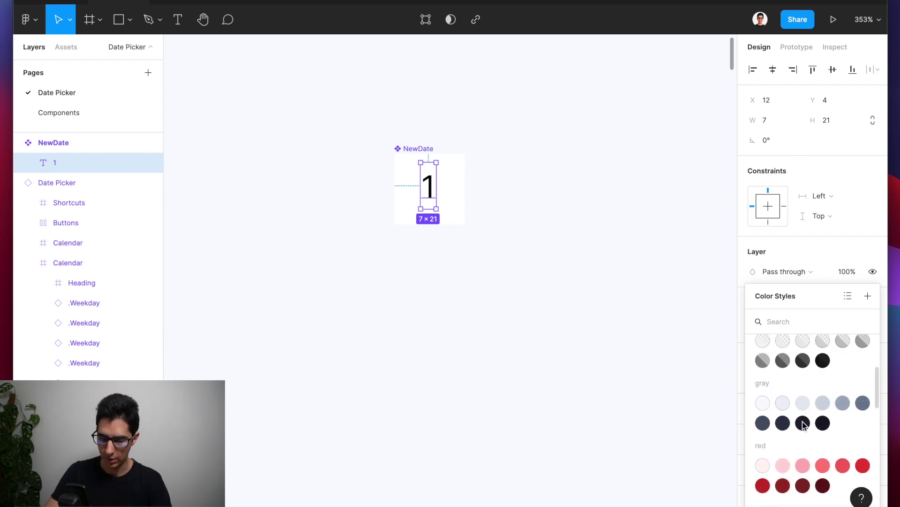
pyautogui.click(803, 422)
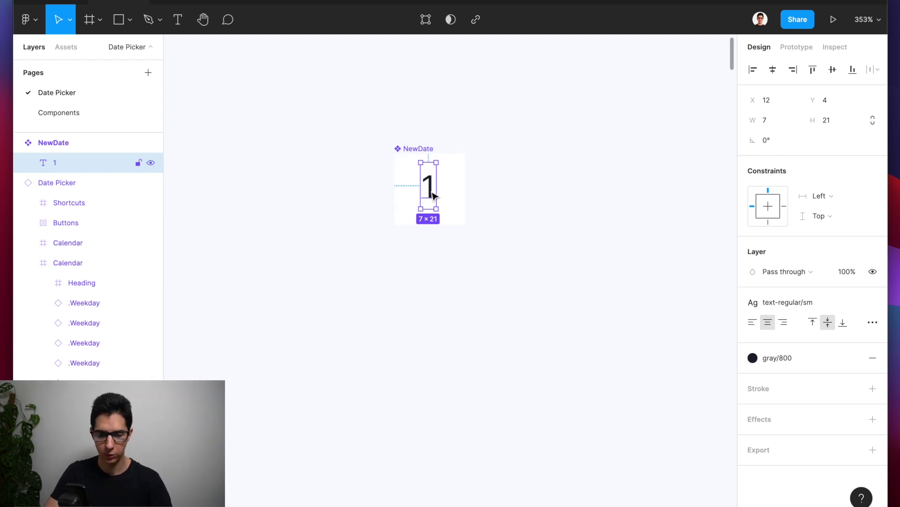
# Step: Resize the "1" text box to 32 × 32 so it fills the whole NewDate component
pyautogui.scroll(5, 419, 166)
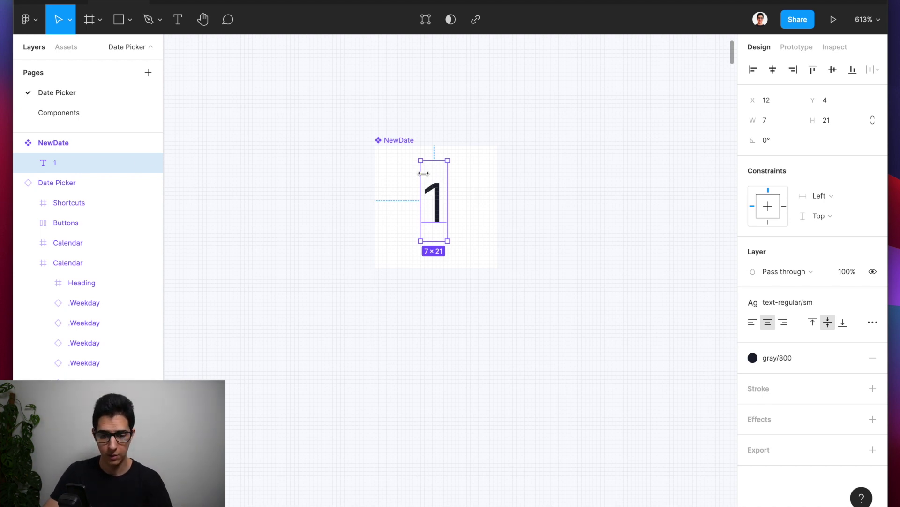
pyautogui.moveTo(420, 160); pyautogui.dragTo(376, 142)
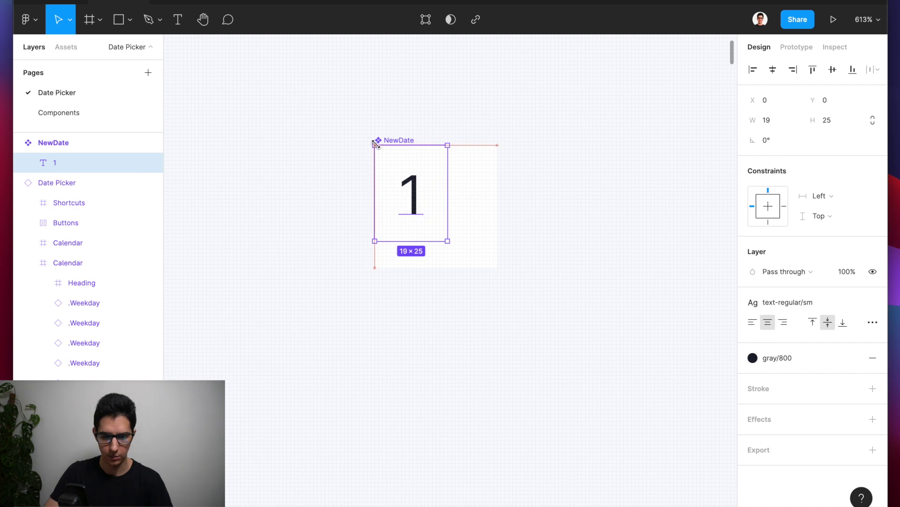
pyautogui.moveTo(451, 243); pyautogui.dragTo(499, 269)
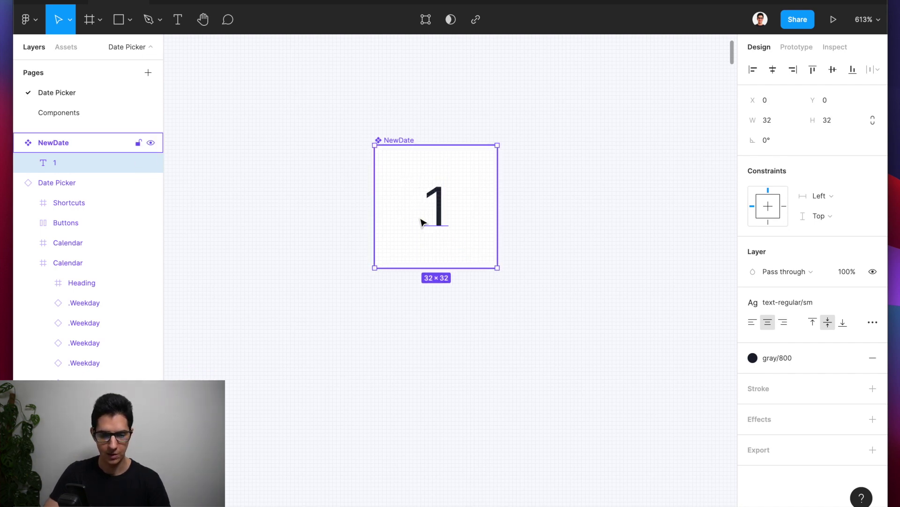
# Step: Set the "1" text's constraints to Left and right horizontally and Top and bottom vertically, then deselect it
pyautogui.click(837, 196)
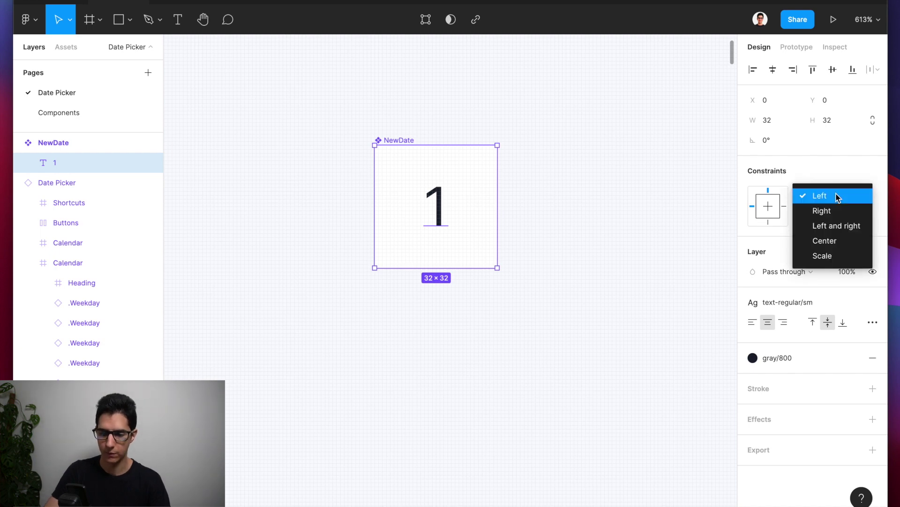
pyautogui.click(832, 227)
pyautogui.click(831, 213)
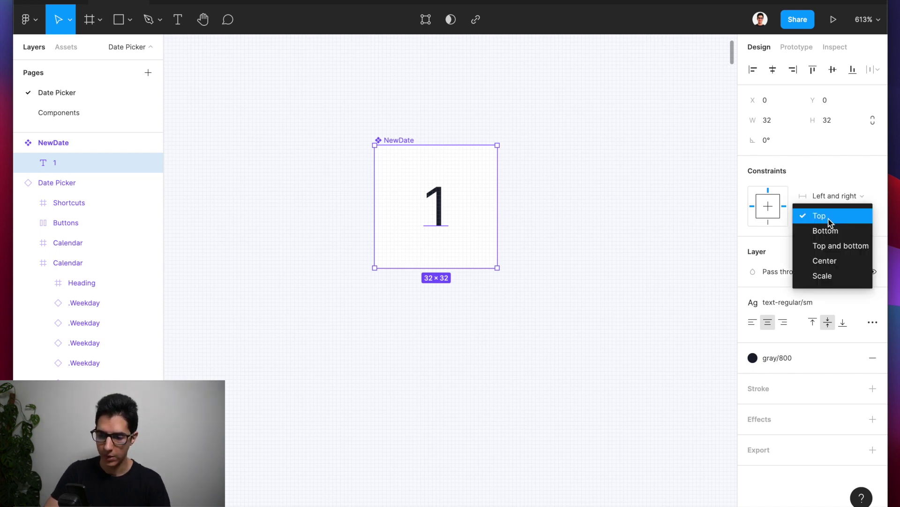
pyautogui.click(831, 246)
pyautogui.click(554, 211)
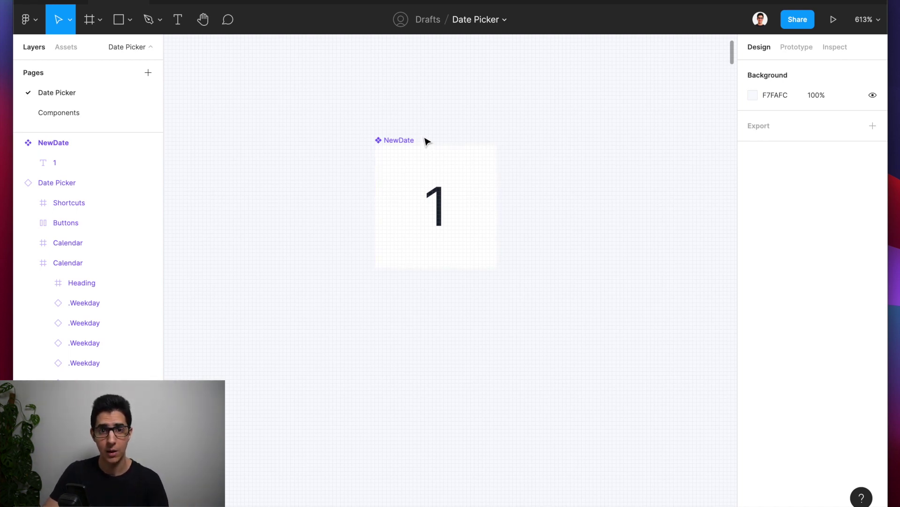
# Step: Try the number 20 as the NewDate component's text, then undo the text change
pyautogui.doubleClick(432, 202)
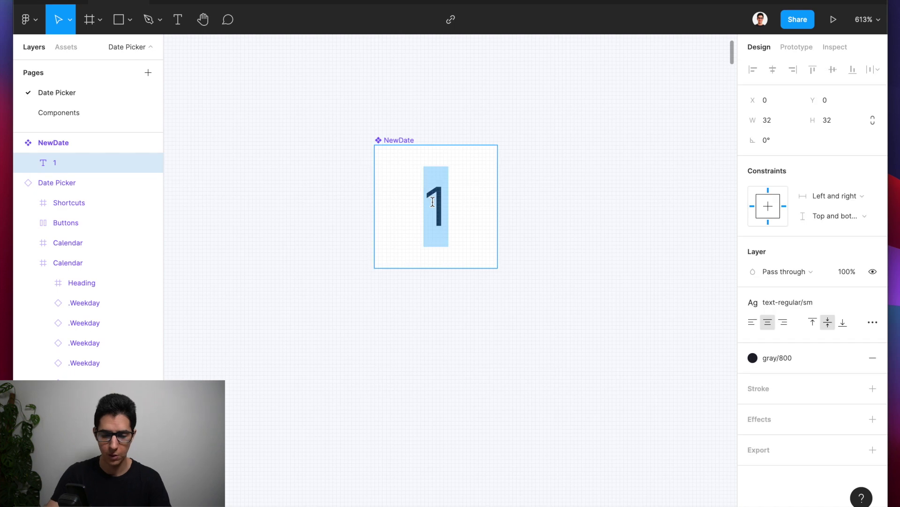
pyautogui.write('20')
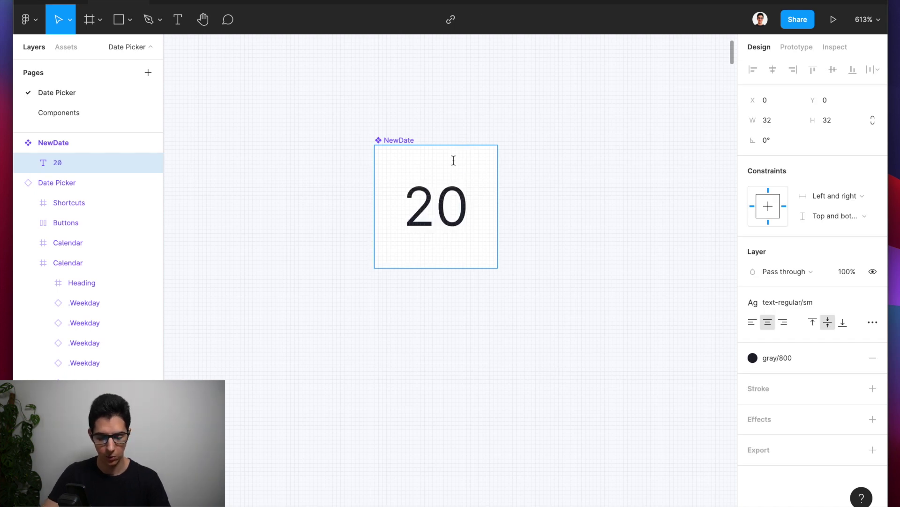
pyautogui.hotkey('ctrl', 'z')
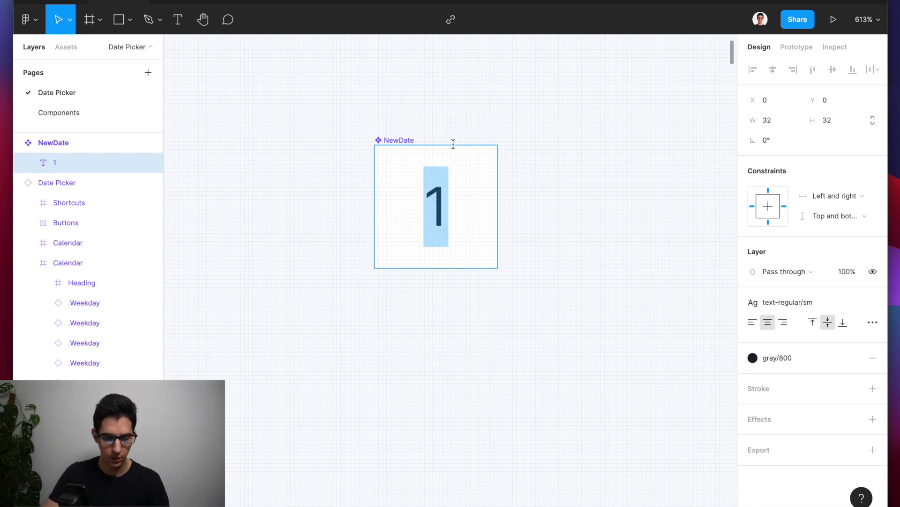
# Step: Deselect the text and examine the past, current-day and upcoming date cells in the Date Picker's April 2021 calendar
pyautogui.click(453, 144)
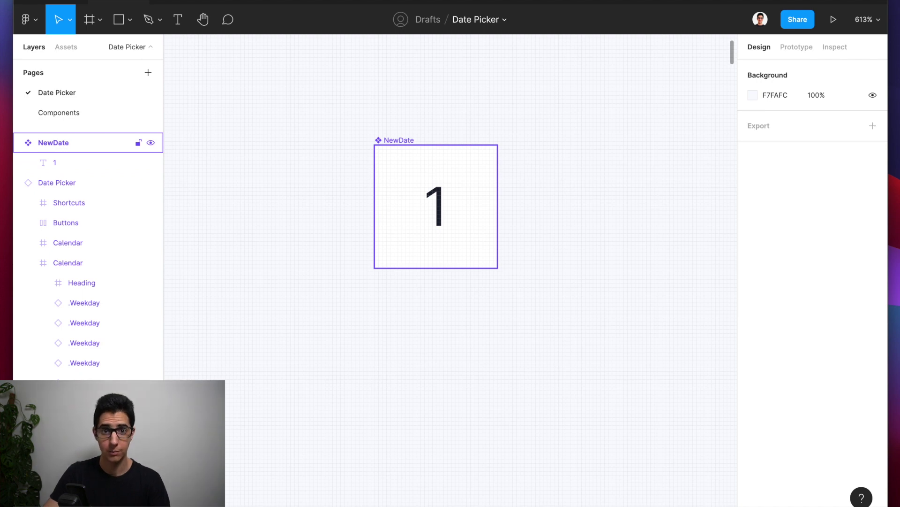
pyautogui.scroll(2, 526, 257)
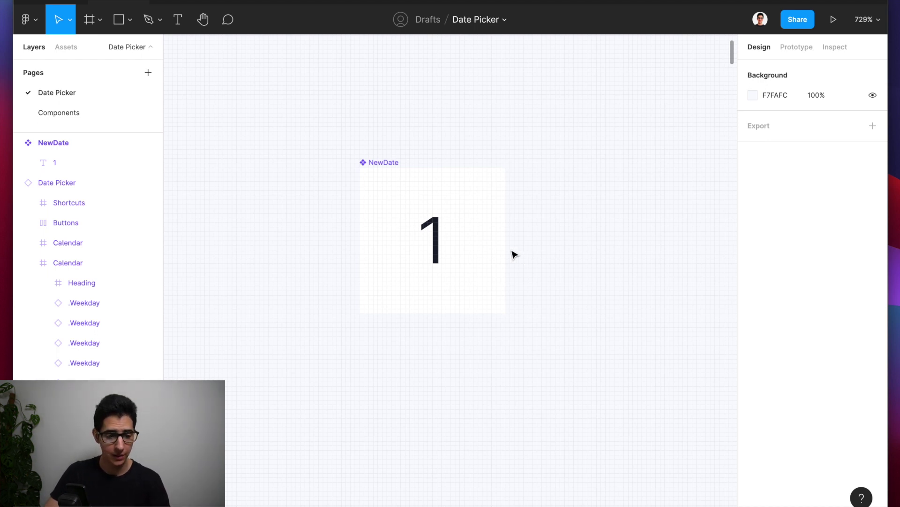
pyautogui.scroll(-5, 332, 210)
pyautogui.scroll(-10, 332, 210)
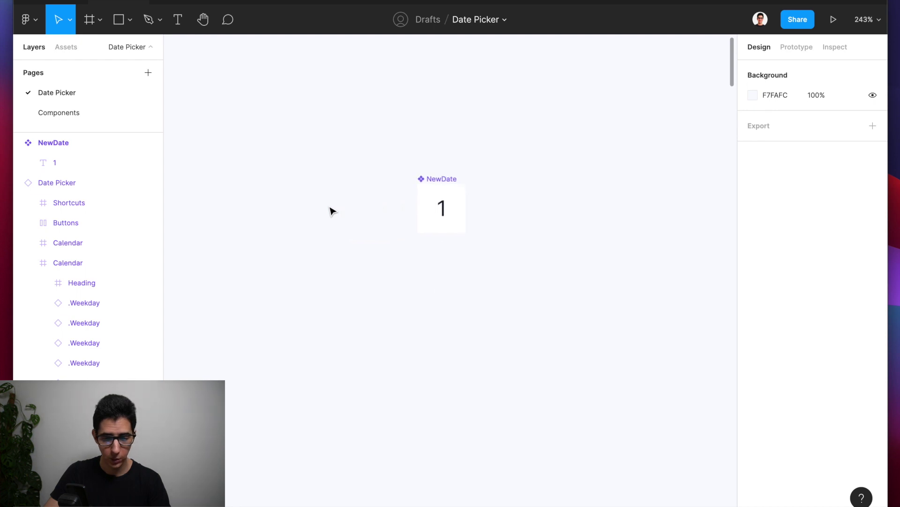
pyautogui.hscroll(-10, 332, 210)
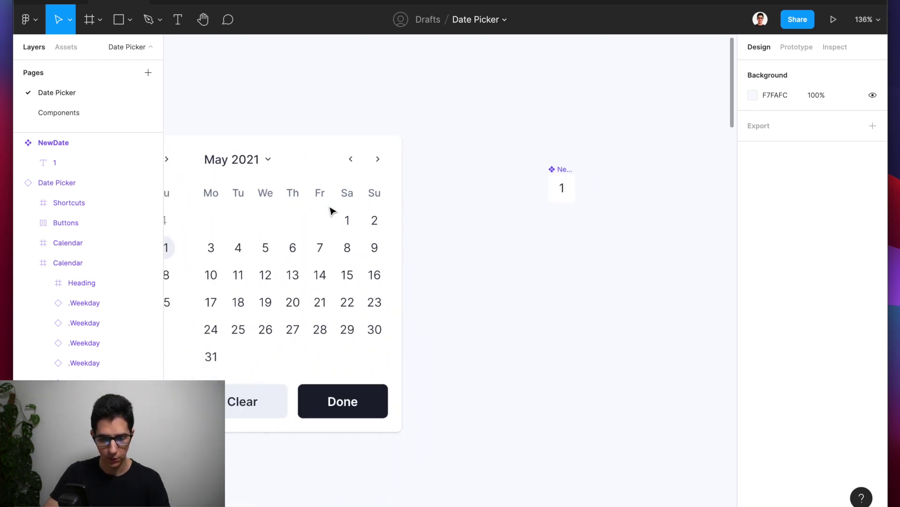
pyautogui.hscroll(-3, 291, 233)
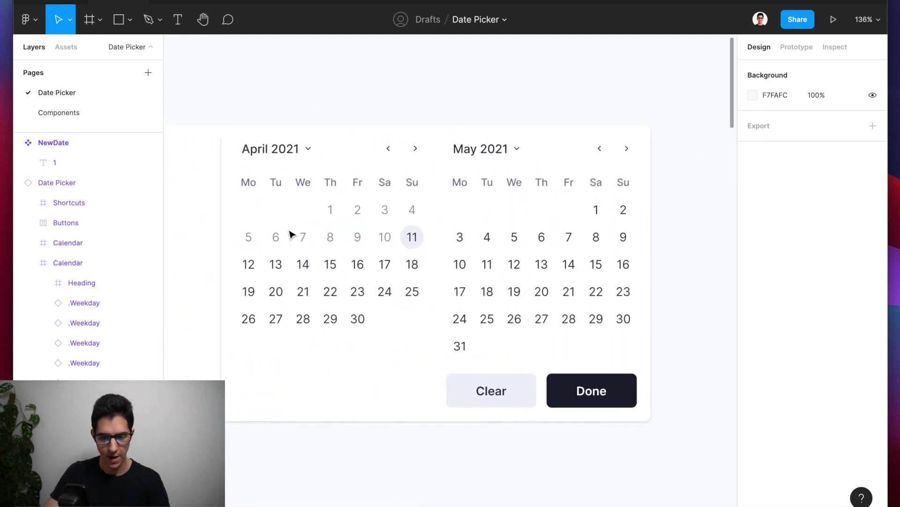
pyautogui.scroll(5, 398, 242)
pyautogui.hscroll(-5, 398, 242)
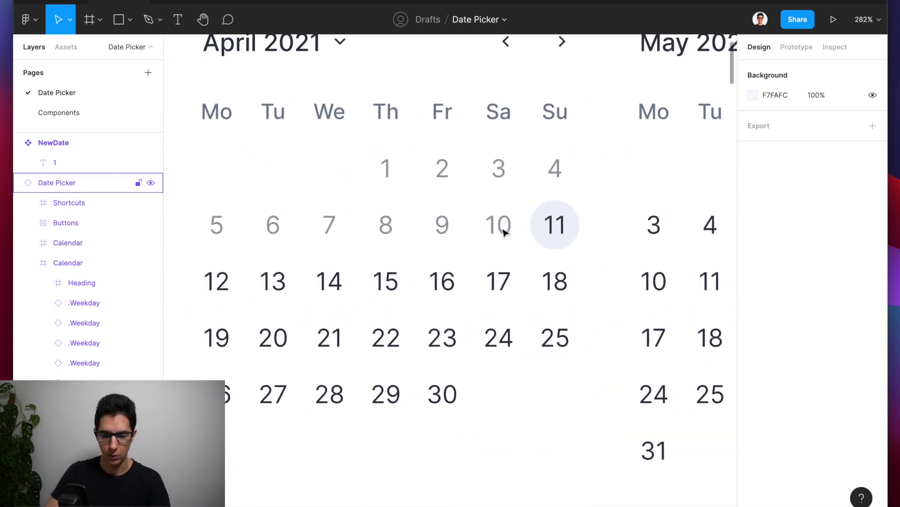
pyautogui.scroll(-4, 562, 232)
pyautogui.hscroll(2, 562, 233)
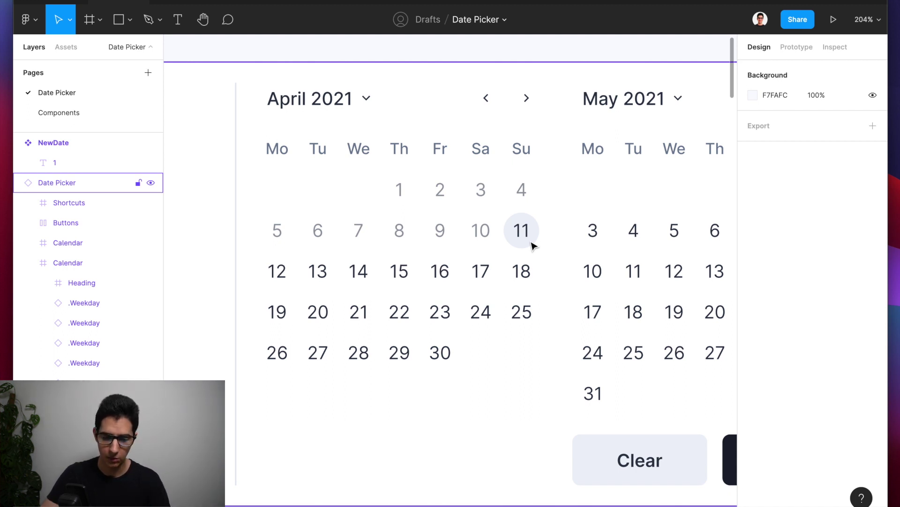
# Step: Try the Hover and Active states on the 15 date cell in the April 2021 calendar
pyautogui.keyDown('super'); pyautogui.click(397, 267); pyautogui.keyUp('super')
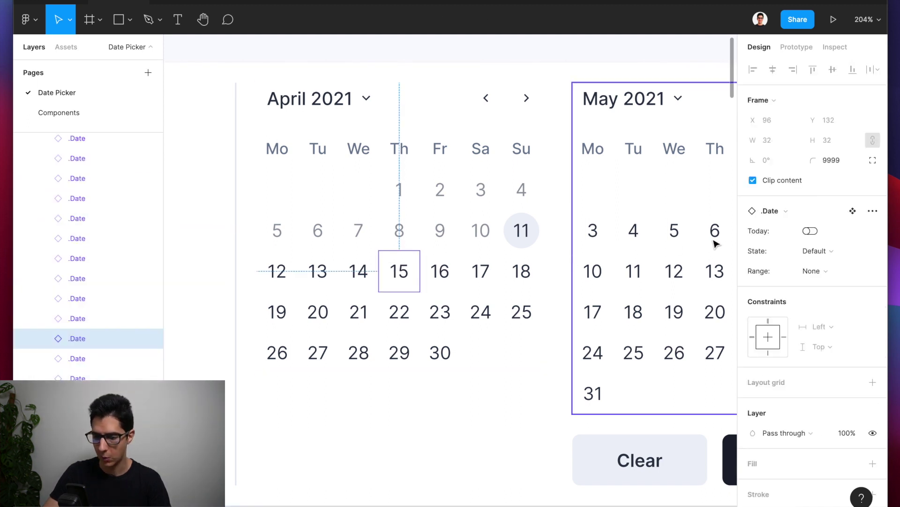
pyautogui.click(818, 253)
pyautogui.click(823, 266)
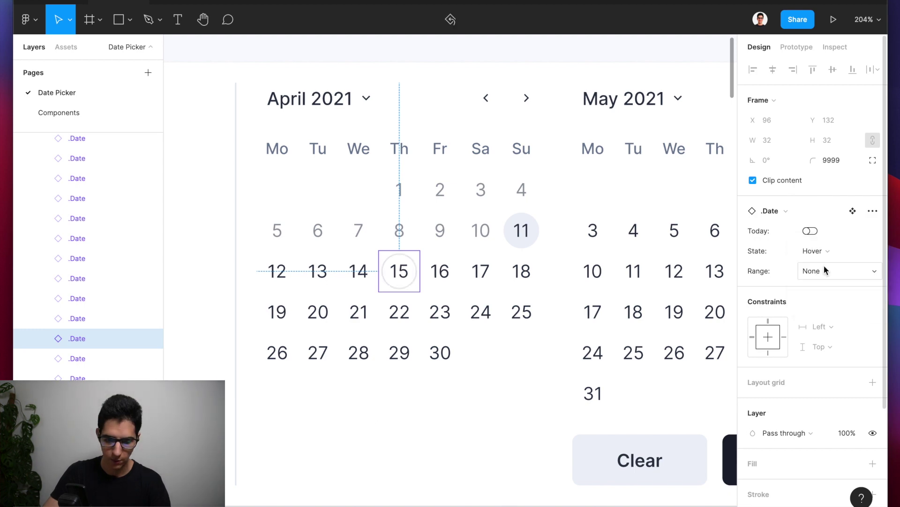
pyautogui.scroll(5, 388, 264)
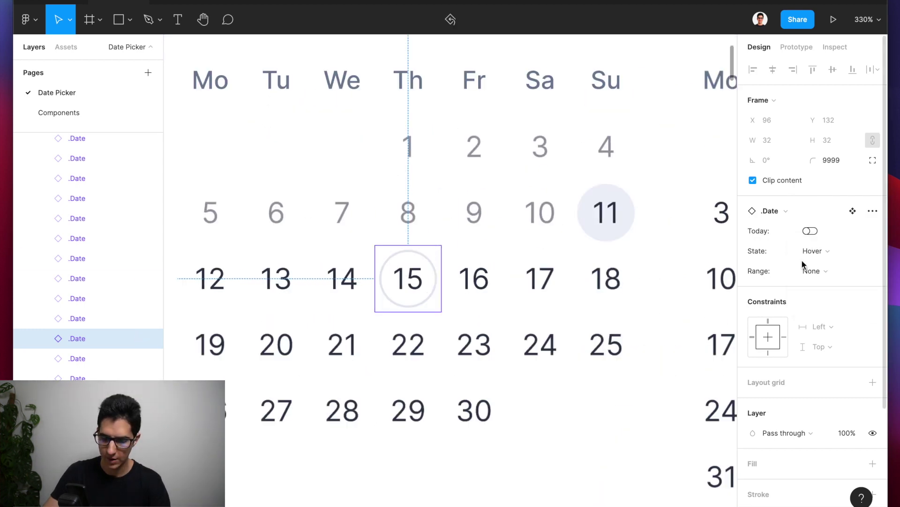
pyautogui.click(827, 252)
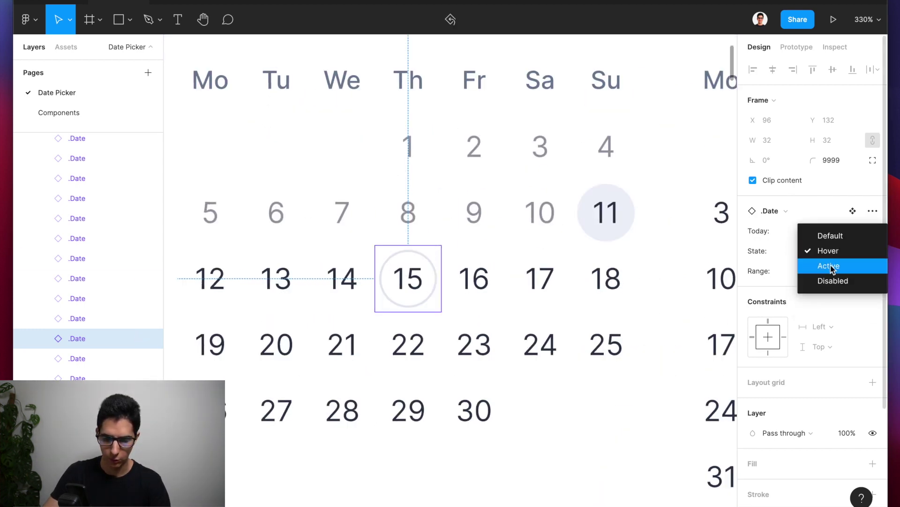
pyautogui.click(831, 265)
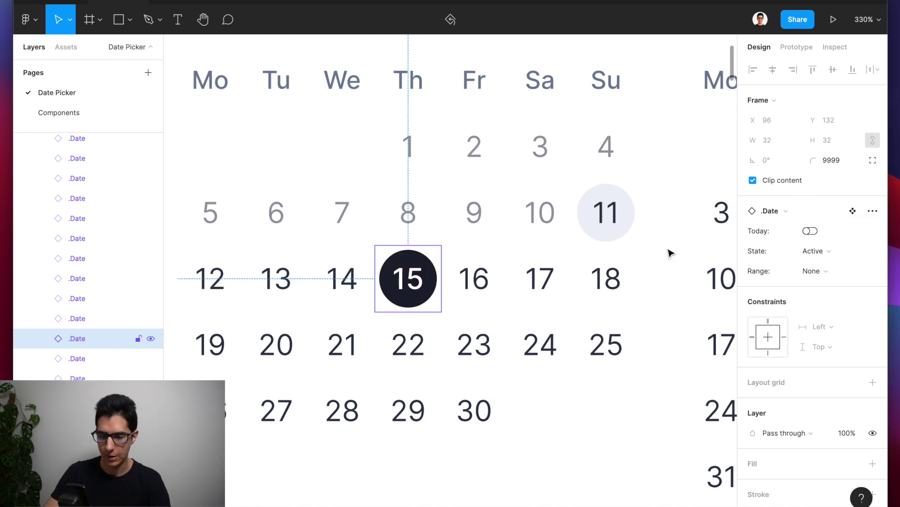
# Step: Try the Start range on the 15 date cell and set its Range to Middle
pyautogui.click(816, 270)
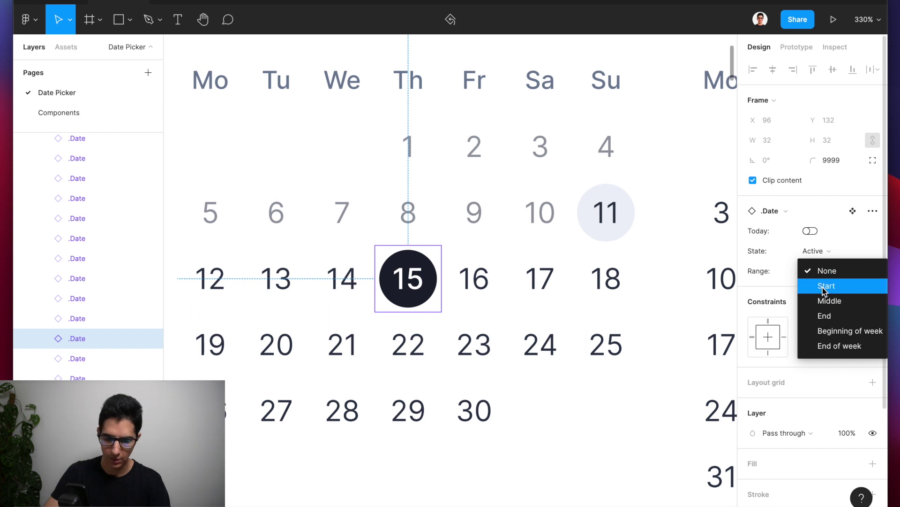
pyautogui.click(823, 287)
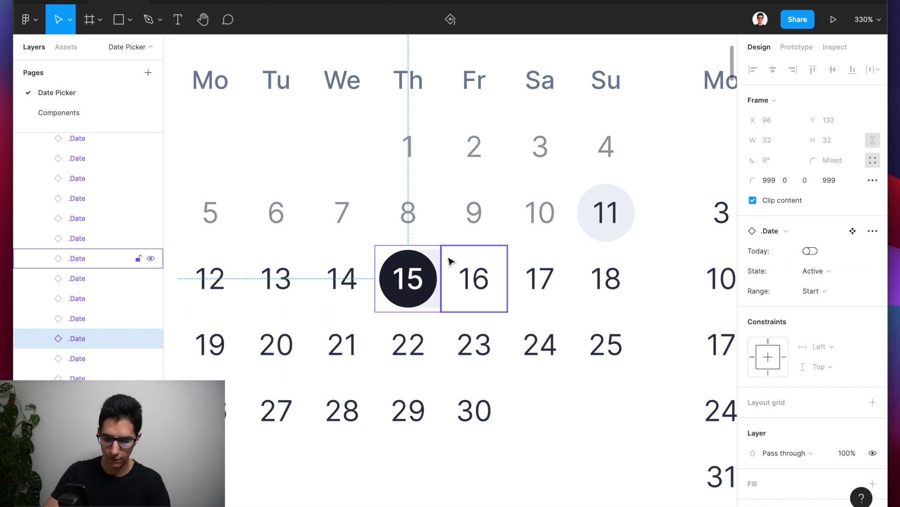
pyautogui.click(822, 289)
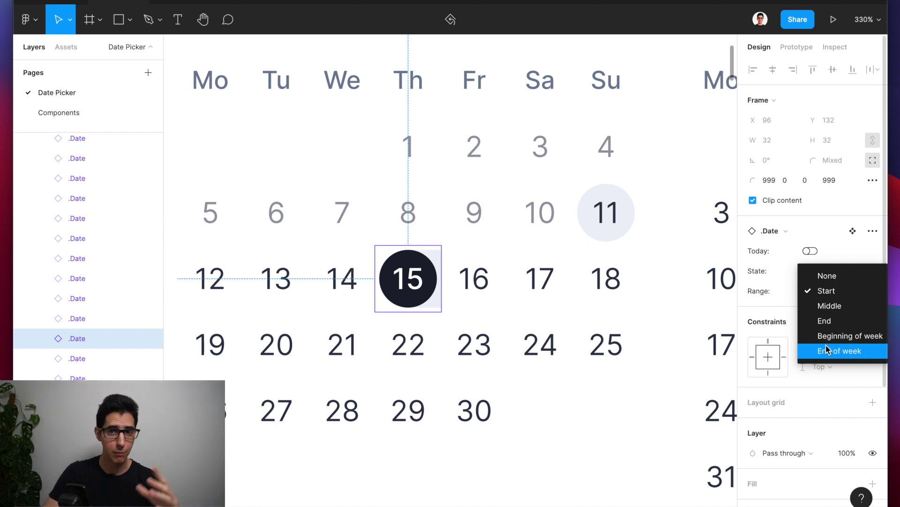
pyautogui.click(828, 310)
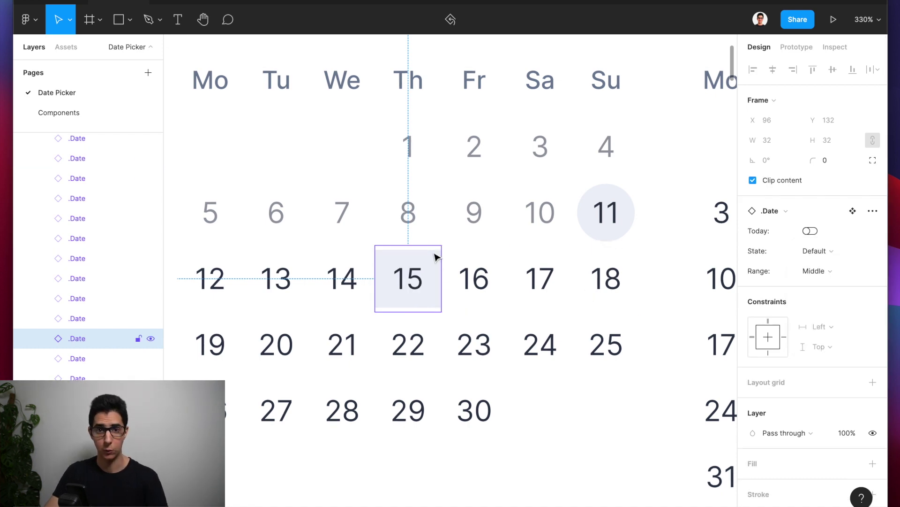
# Step: Select the round background of the 11 date cell and measure its spacing to the cell's edges
pyautogui.scroll(2, 563, 249)
pyautogui.click(662, 245)
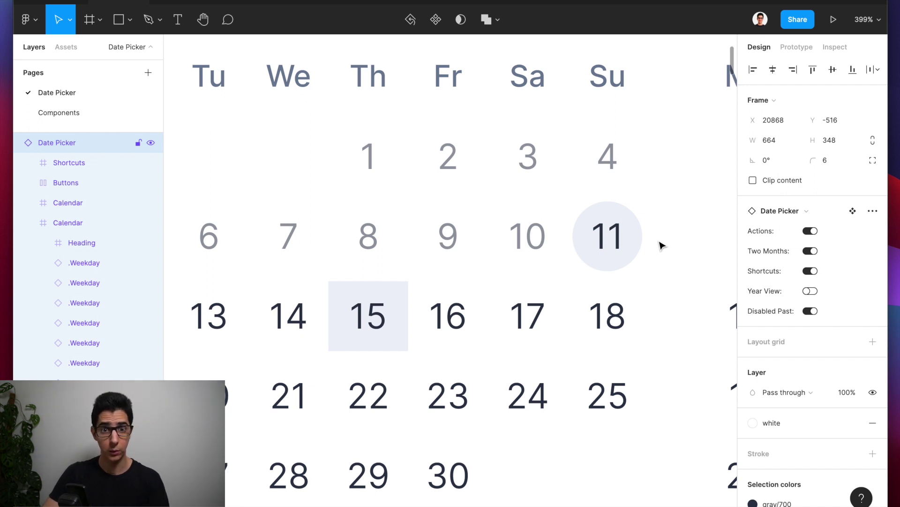
pyautogui.keyDown('super'); pyautogui.click(638, 228); pyautogui.keyUp('super')
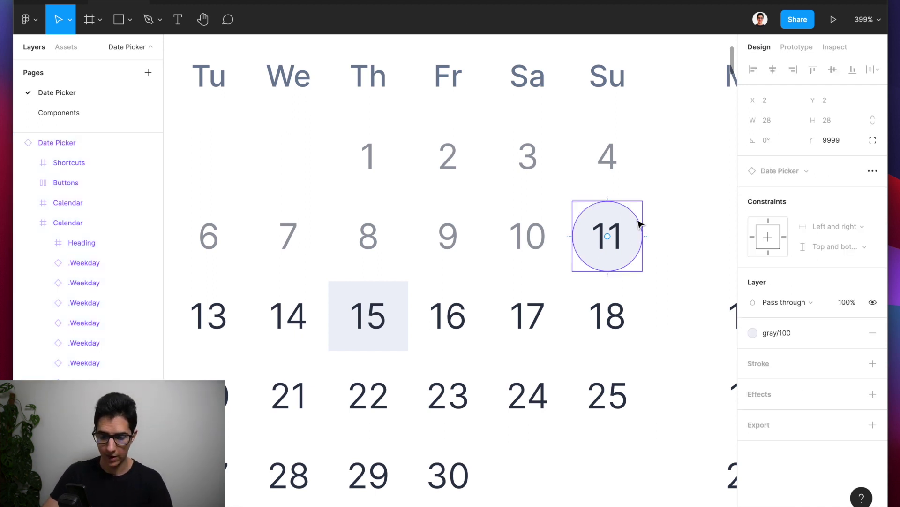
pyautogui.scroll(5, 640, 213)
pyautogui.press('alt')
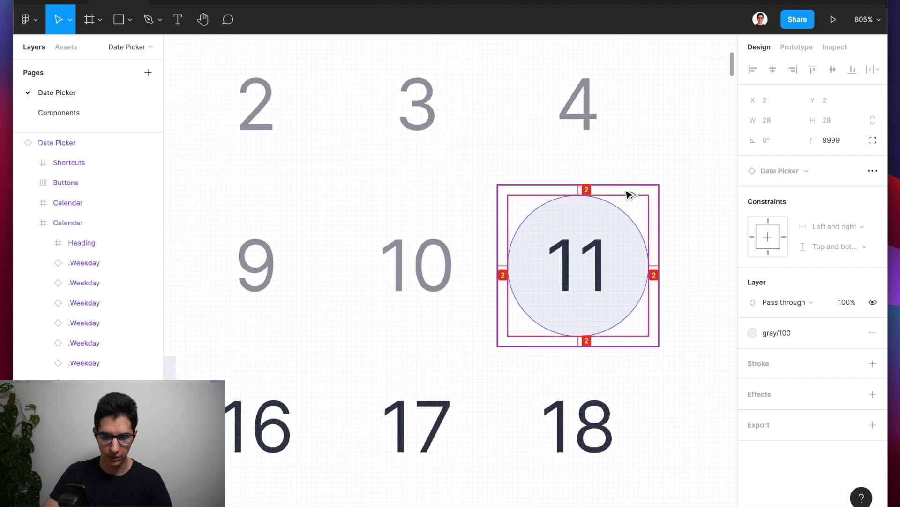
pyautogui.press('alt')
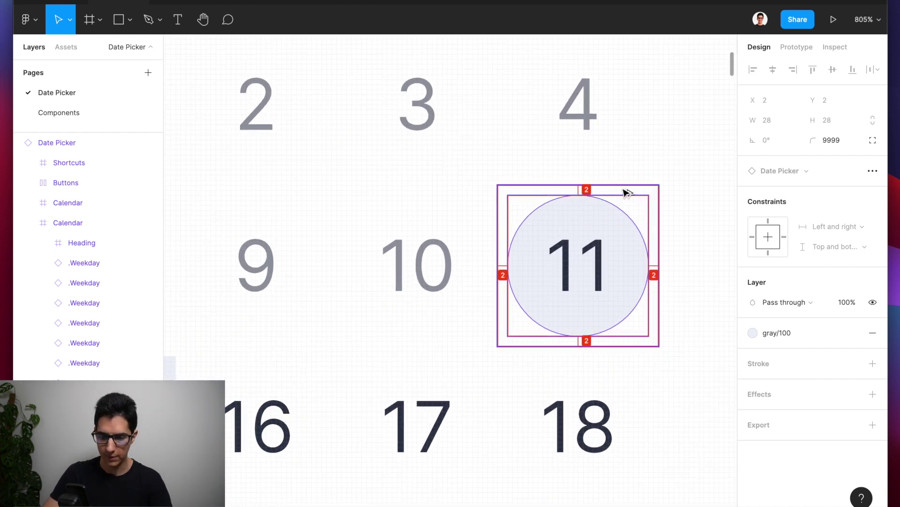
pyautogui.press('alt')
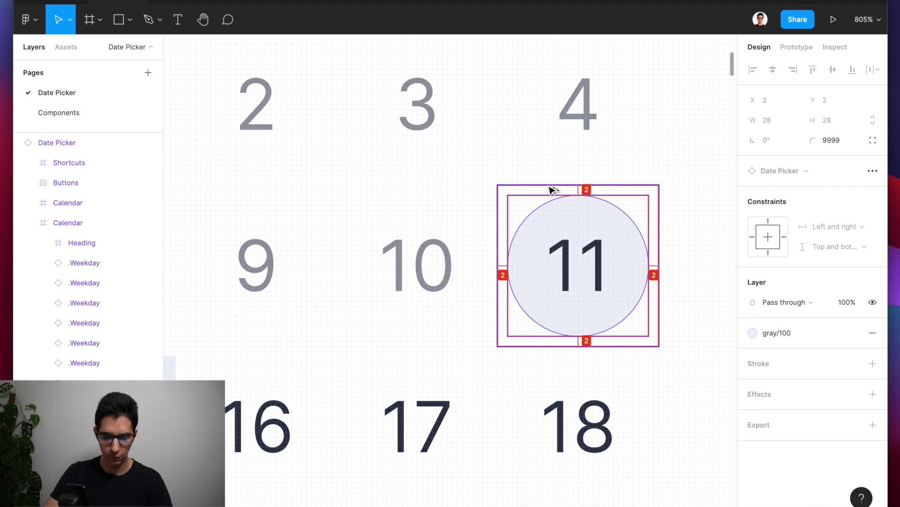
pyautogui.scroll(-5, 639, 245)
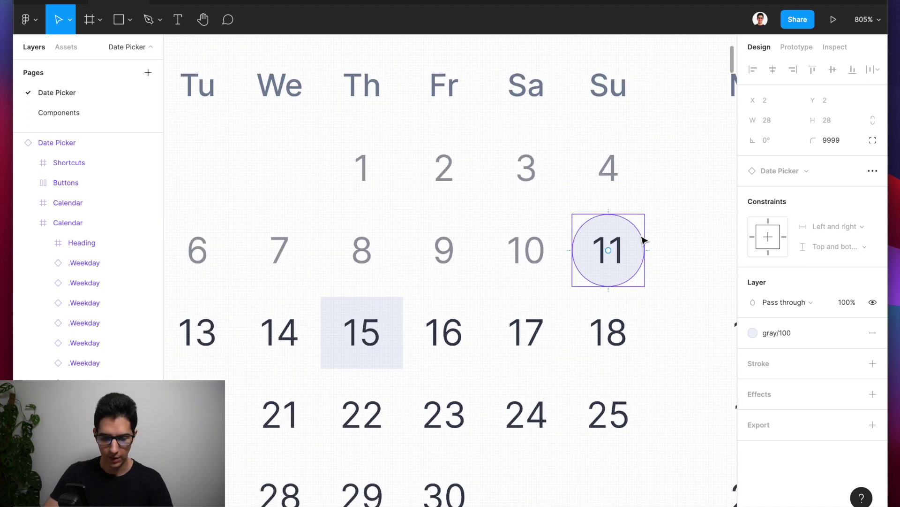
# Step: Select the Background rectangle inside the 15 date cell, check its gap to the cell's edges, and deselect it
pyautogui.scroll(-2, 644, 241)
pyautogui.click(458, 258)
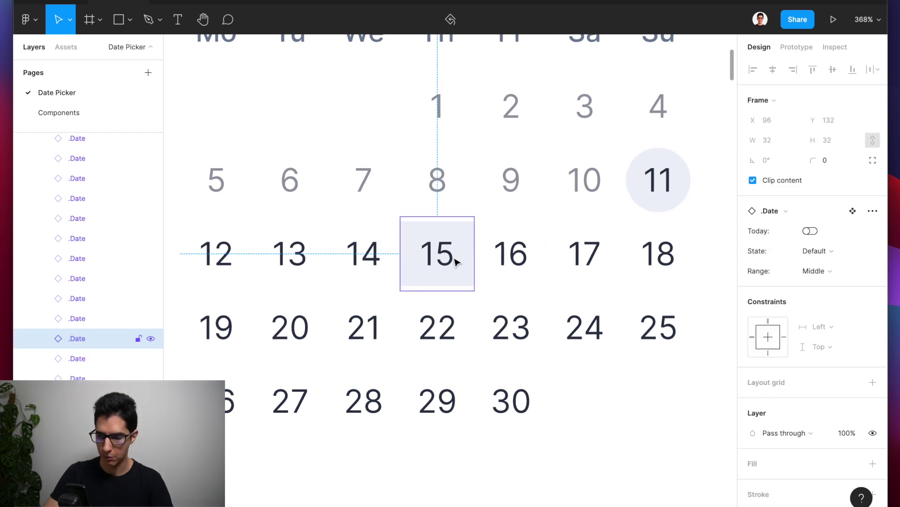
pyautogui.scroll(3, 457, 232)
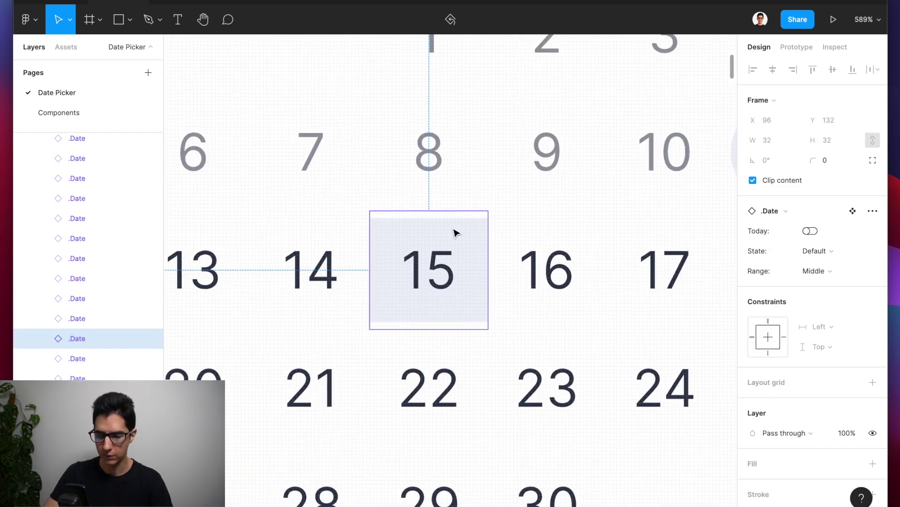
pyautogui.click(823, 272)
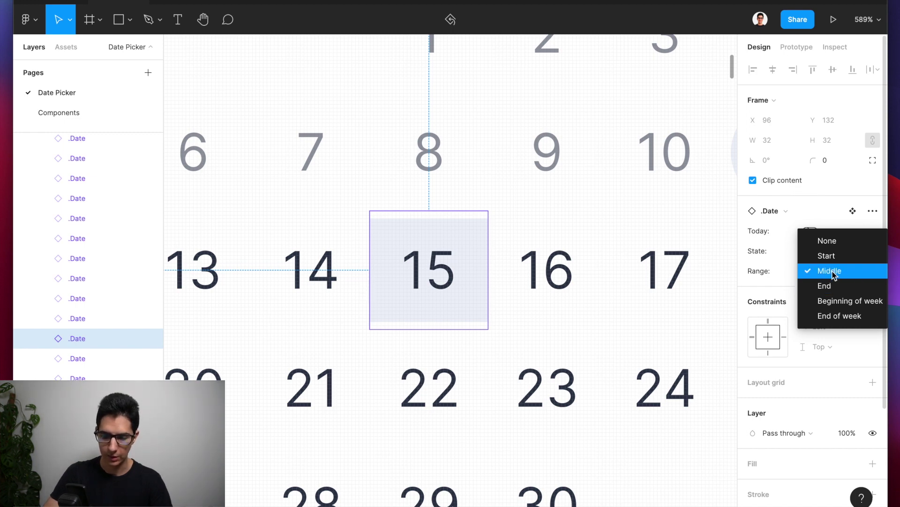
pyautogui.click(472, 241)
pyautogui.scroll(3, 437, 241)
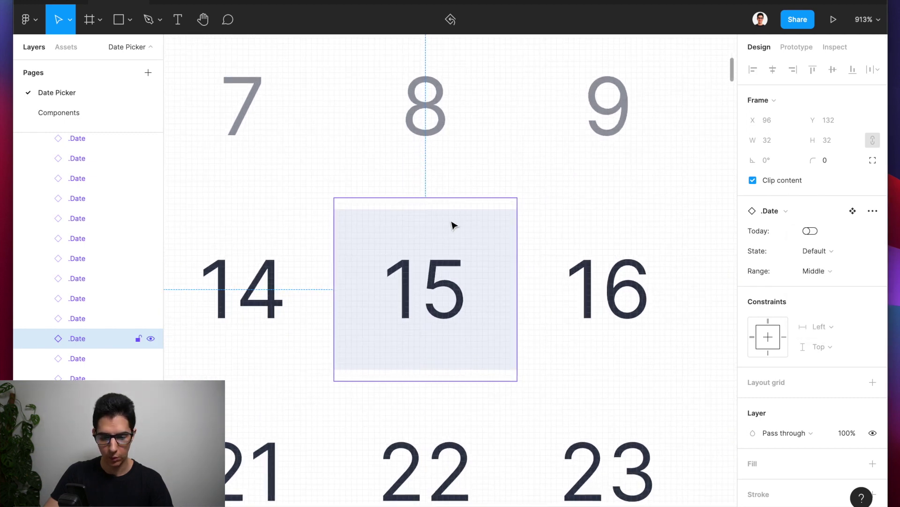
pyautogui.doubleClick(450, 219)
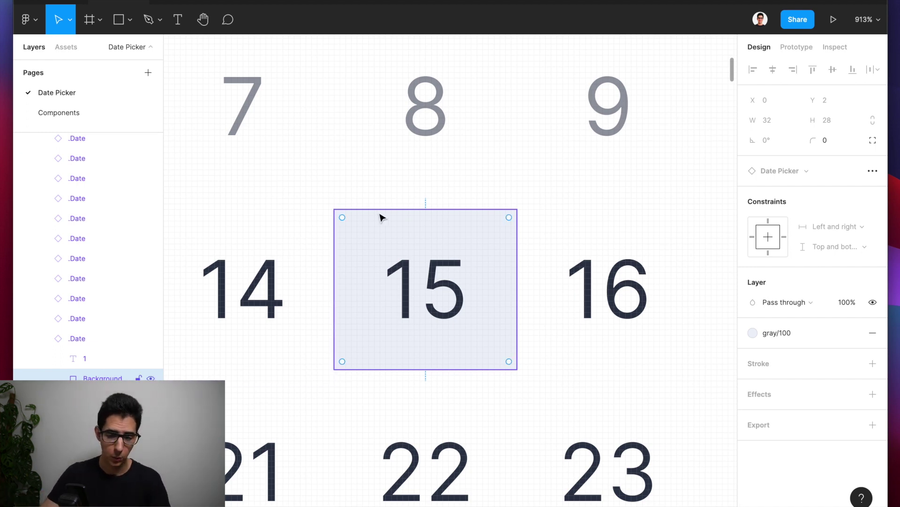
pyautogui.press('alt')
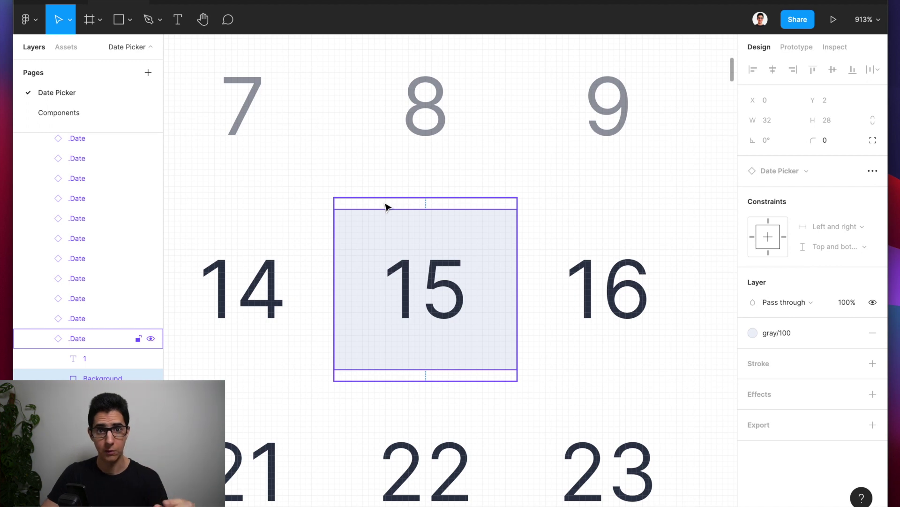
pyautogui.scroll(-5, 387, 206)
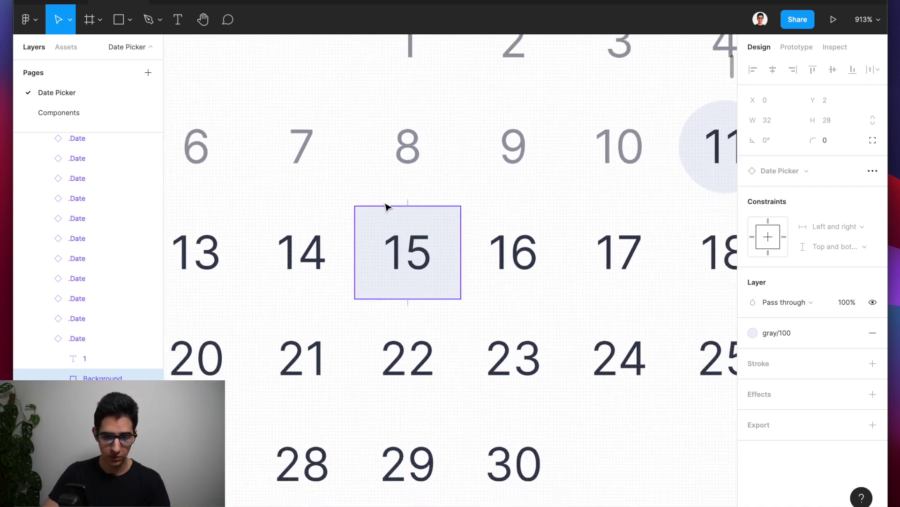
pyautogui.press('Escape')
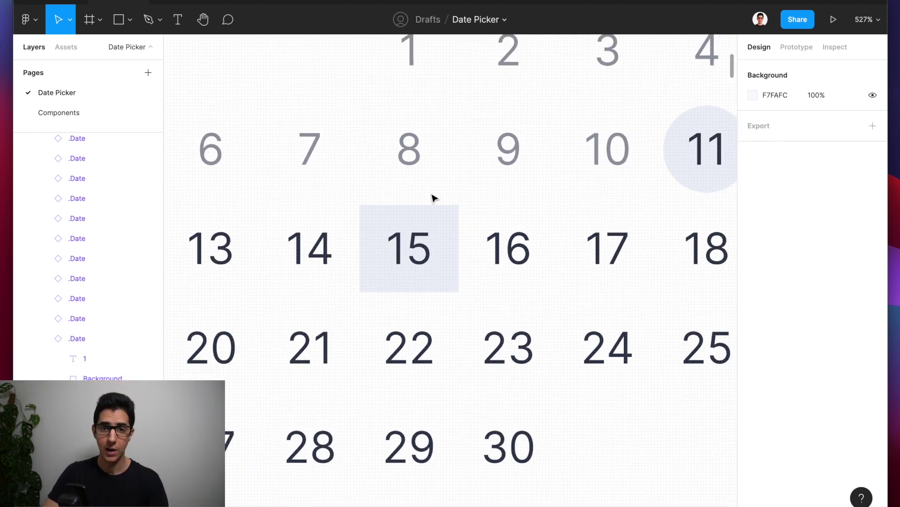
# Step: Compare the variant properties and cell bounds of the 8, 9 and 15 date cells
pyautogui.scroll(-2, 432, 196)
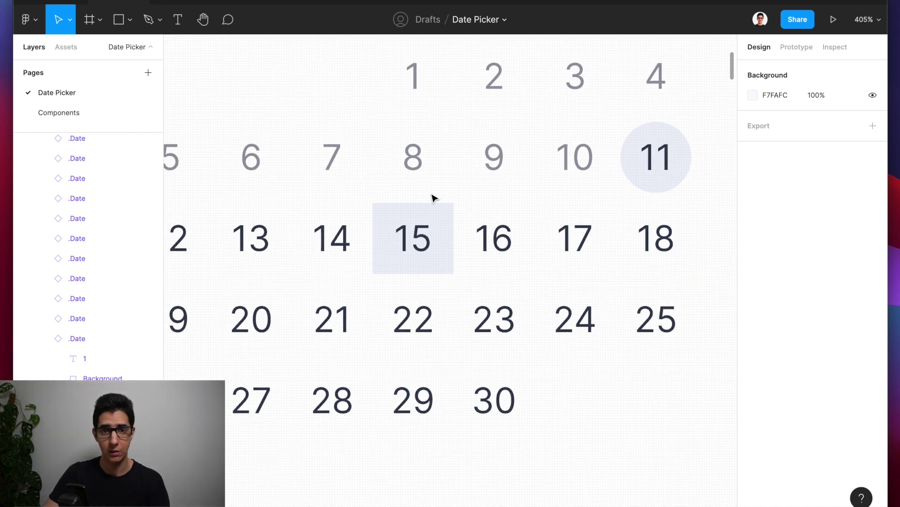
pyautogui.click(424, 163)
pyautogui.click(424, 163)
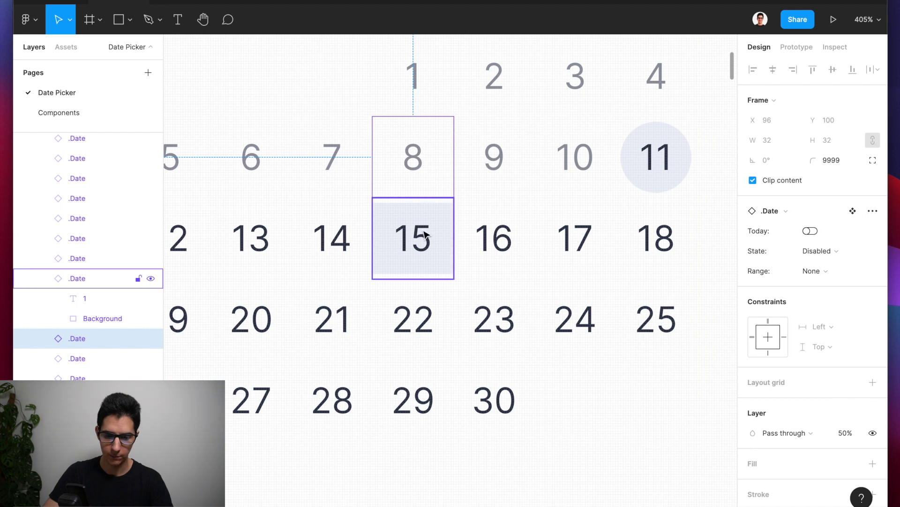
pyautogui.click(528, 232)
pyautogui.click(498, 182)
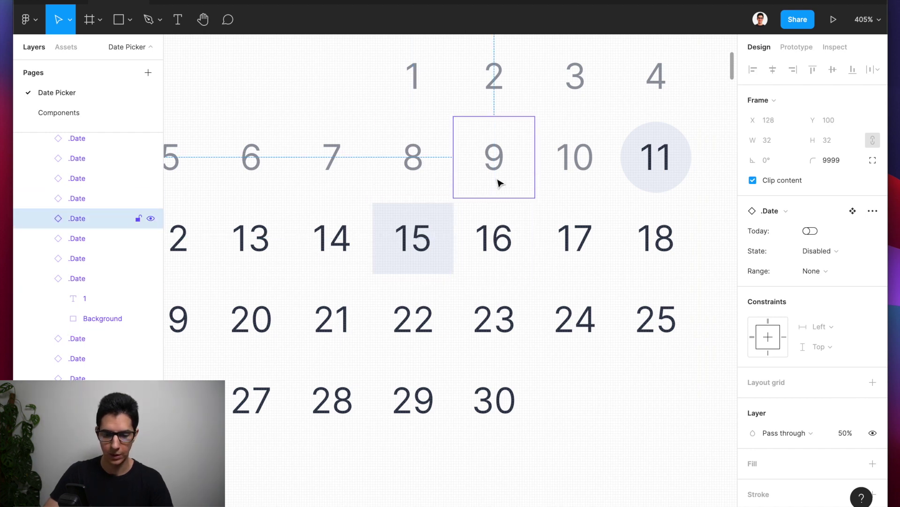
pyautogui.click(382, 248)
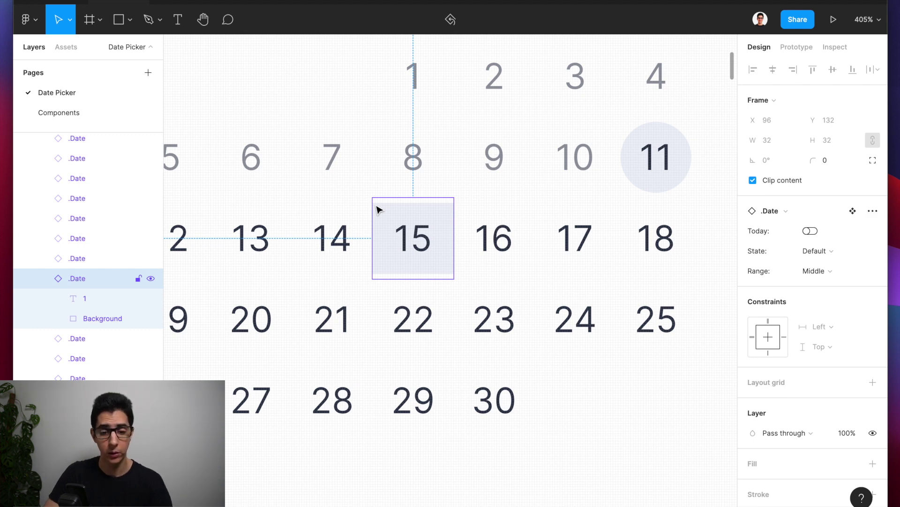
pyautogui.scroll(5, 407, 222)
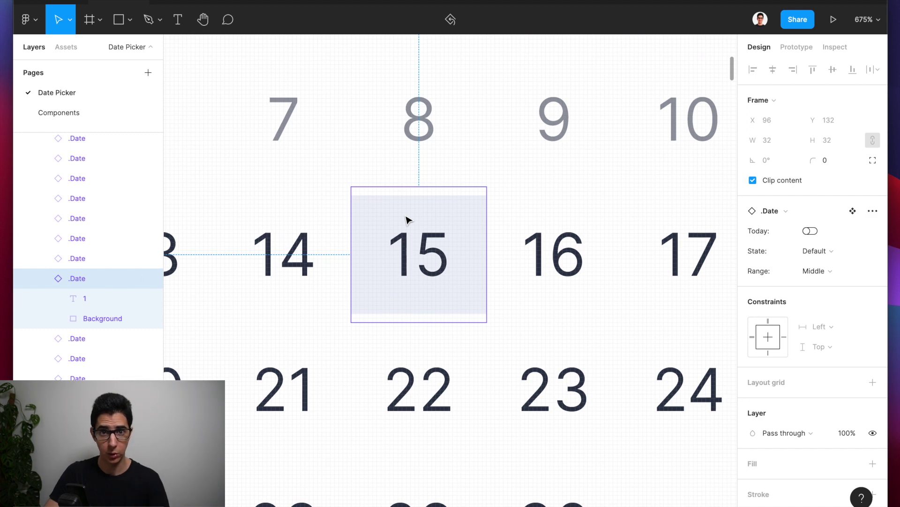
# Step: Set the Range of the 22 date cell to Middle, deselect it, and compare its background with the 15 cell above
pyautogui.click(420, 150)
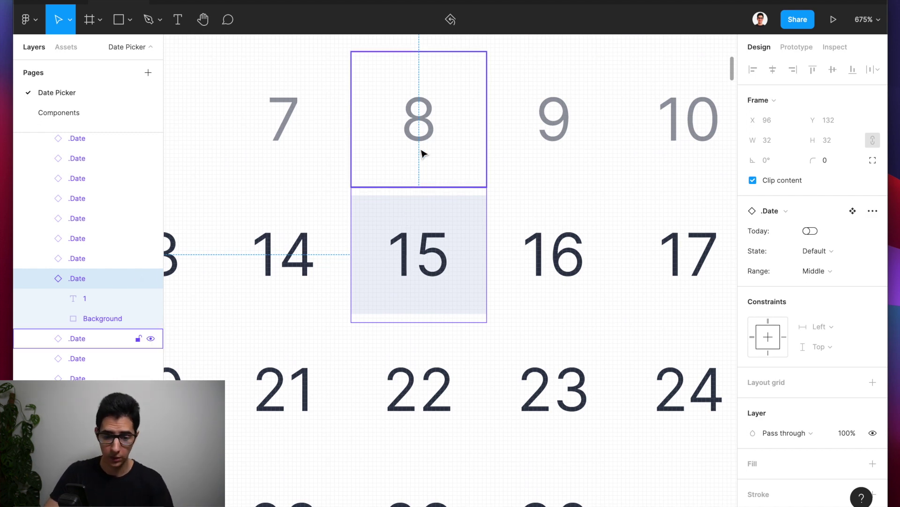
pyautogui.scroll(1, 418, 129)
pyautogui.scroll(-3, 417, 129)
pyautogui.click(441, 321)
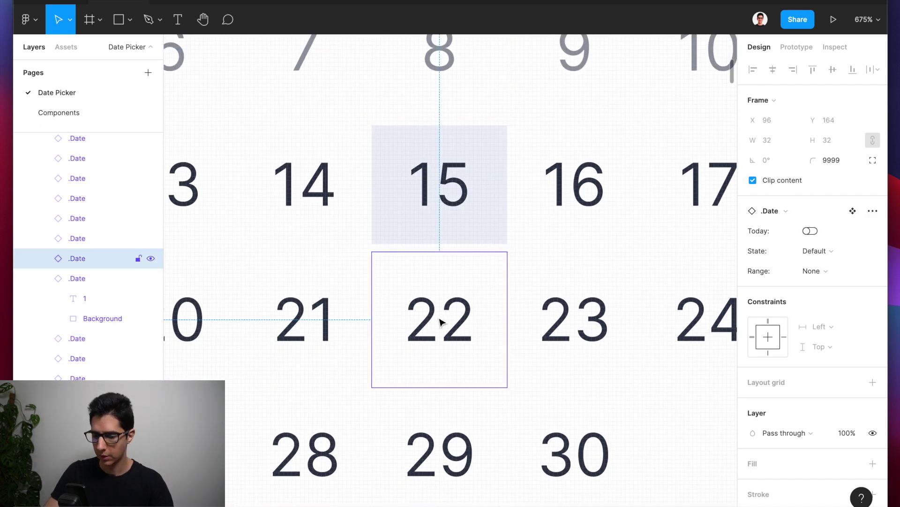
pyautogui.click(825, 271)
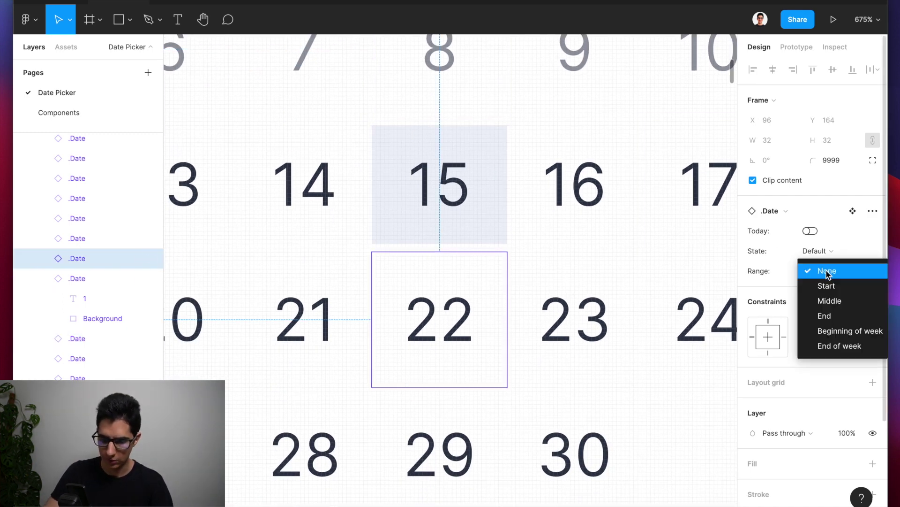
pyautogui.click(825, 301)
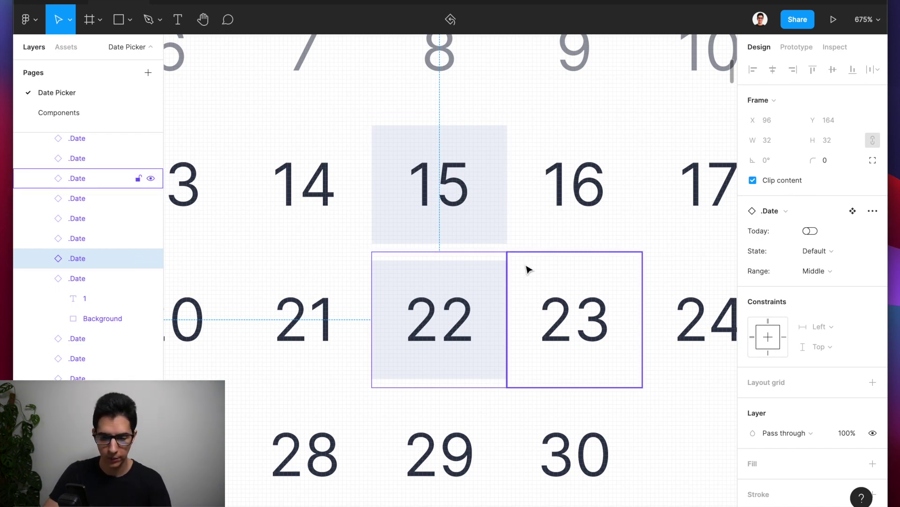
pyautogui.scroll(-5, 539, 214)
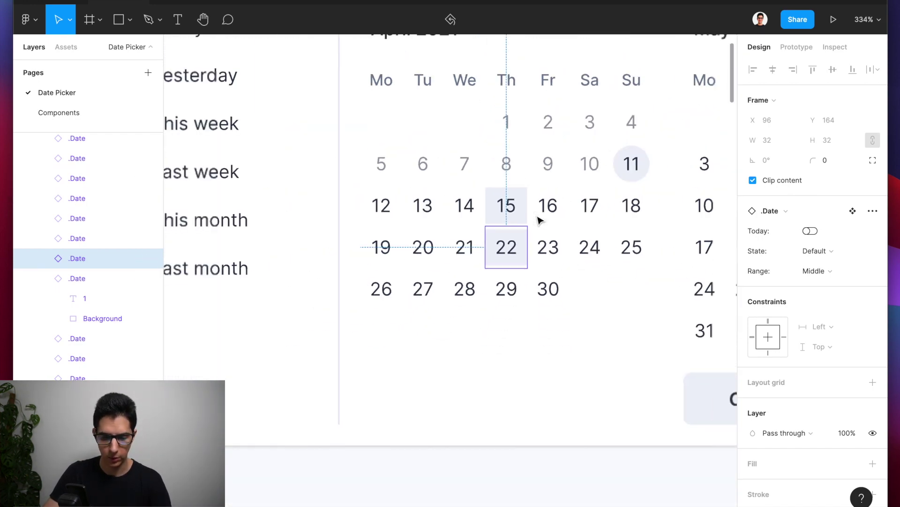
pyautogui.scroll(-3, 533, 354)
pyautogui.click(518, 468)
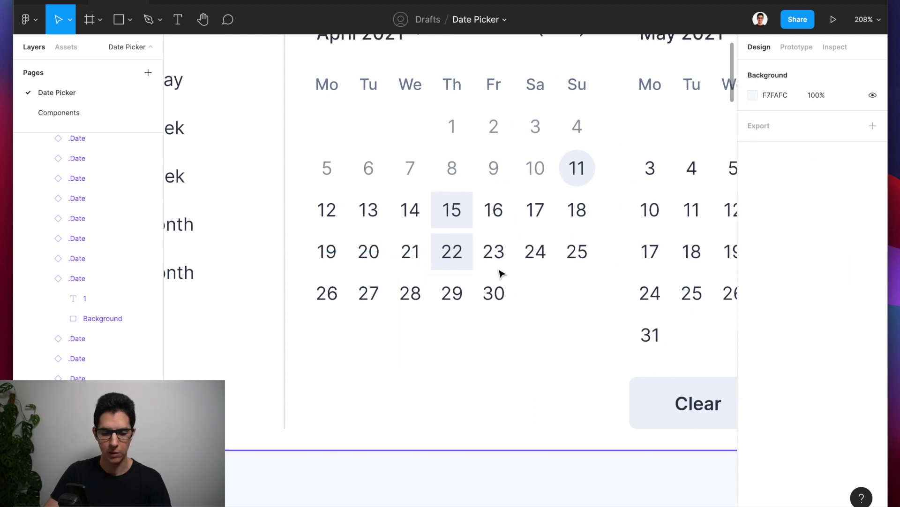
pyautogui.hscroll(2, 499, 259)
pyautogui.scroll(1, 499, 259)
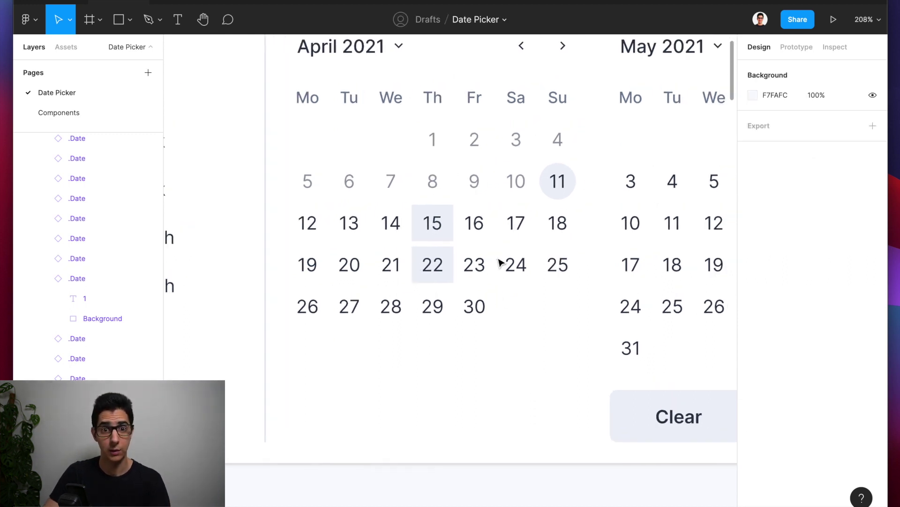
# Step: Rename the rectangle inside the NewDate component as Background
pyautogui.click(445, 245)
pyautogui.click(446, 241)
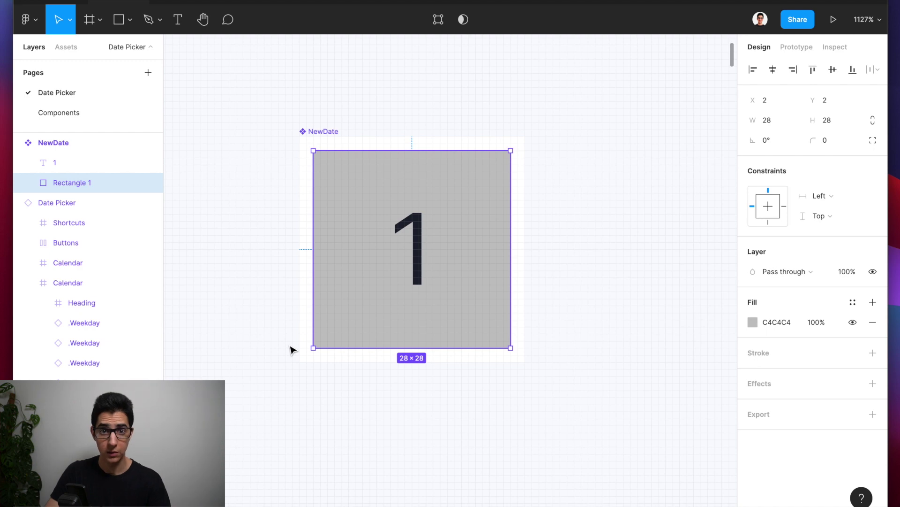
pyautogui.doubleClick(62, 184)
pyautogui.write('Background')
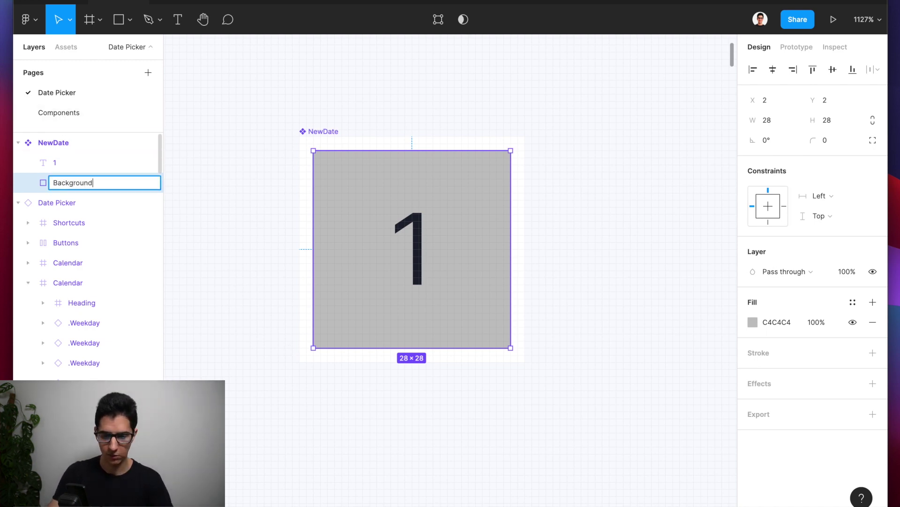
pyautogui.press('Return')
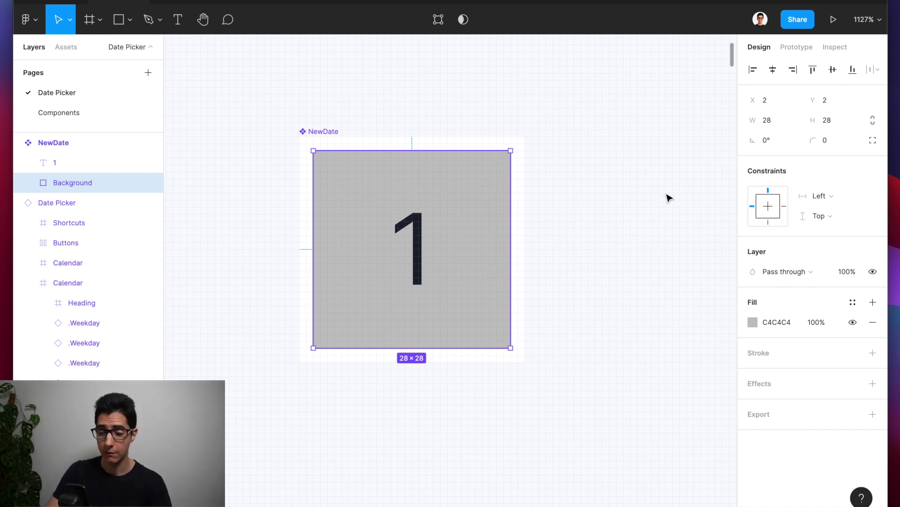
# Step: Set the Background's constraints to Left and right horizontally and Top and bottom vertically
pyautogui.click(831, 197)
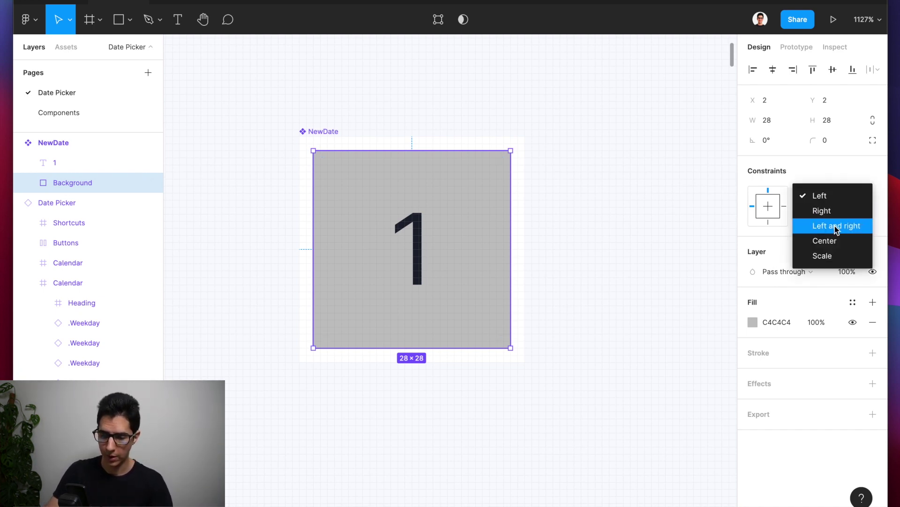
pyautogui.click(835, 227)
pyautogui.click(837, 212)
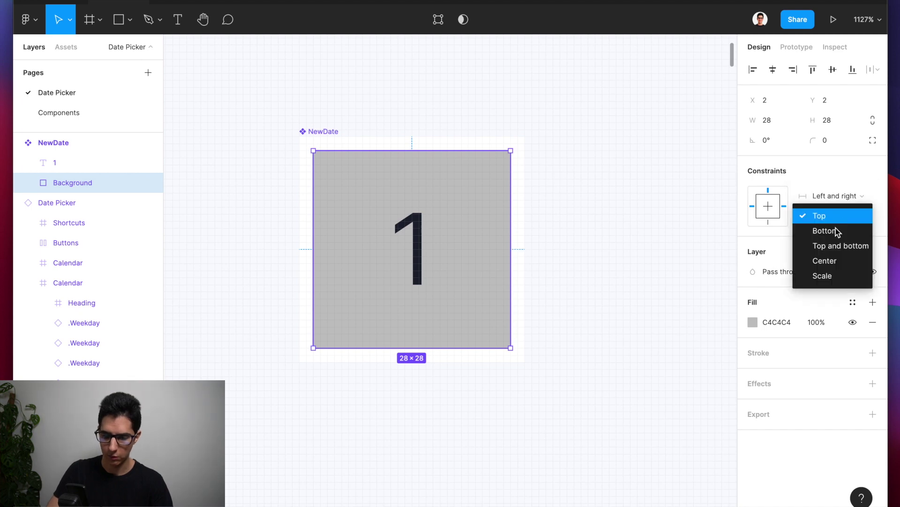
pyautogui.click(835, 247)
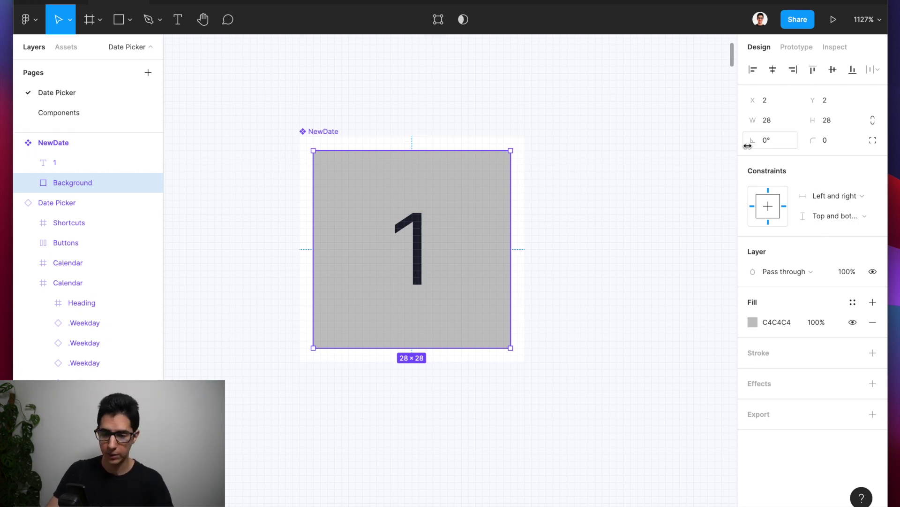
# Step: On the Components page, examine the variant properties and selection colors of the .Date non-today Hover variant
pyautogui.click(58, 118)
pyautogui.hscroll(2, 416, 288)
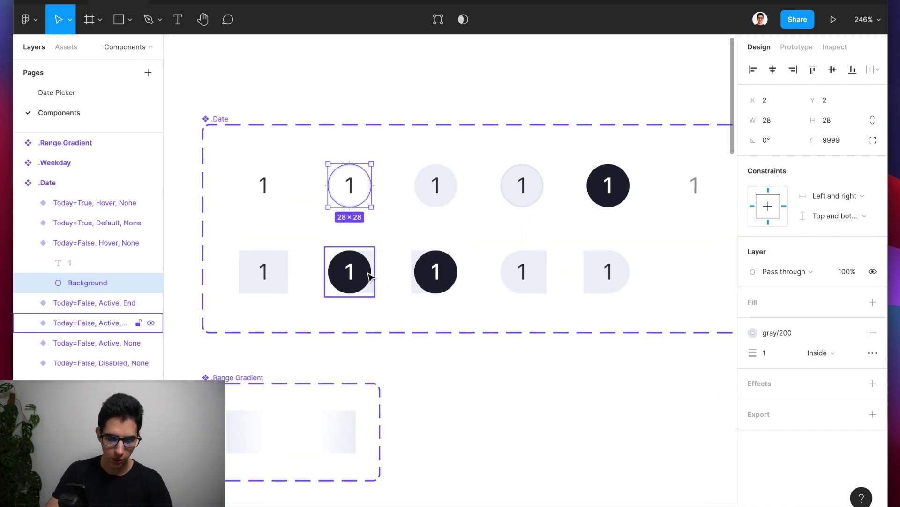
pyautogui.scroll(-3, 316, 261)
pyautogui.click(483, 400)
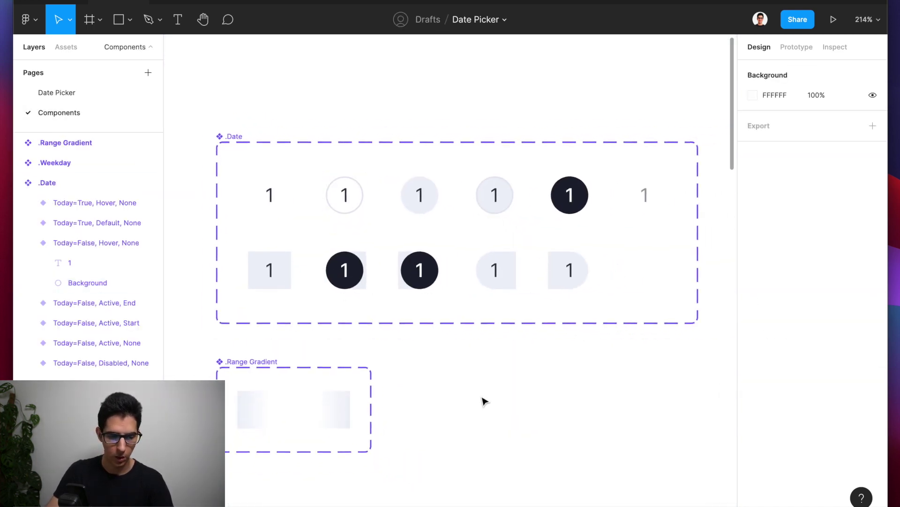
pyautogui.click(348, 215)
pyautogui.scroll(4, 336, 208)
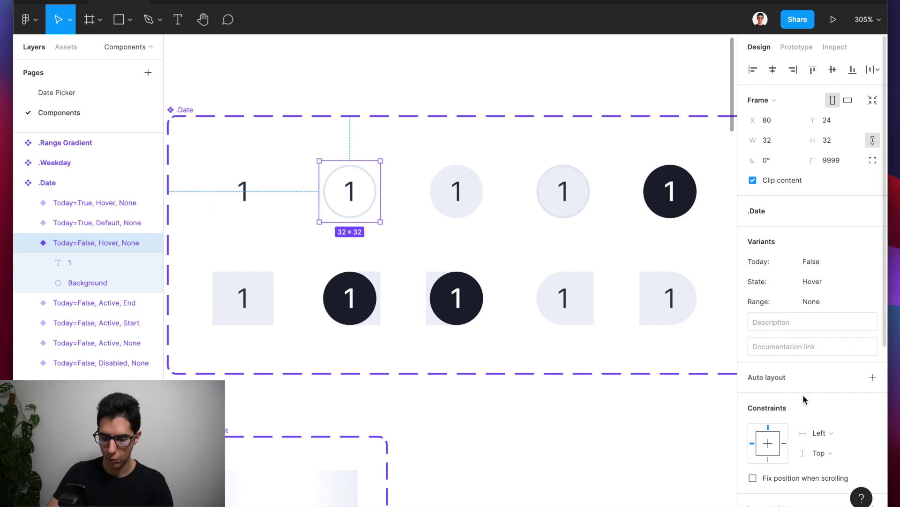
pyautogui.scroll(-5, 804, 399)
pyautogui.scroll(-1, 804, 399)
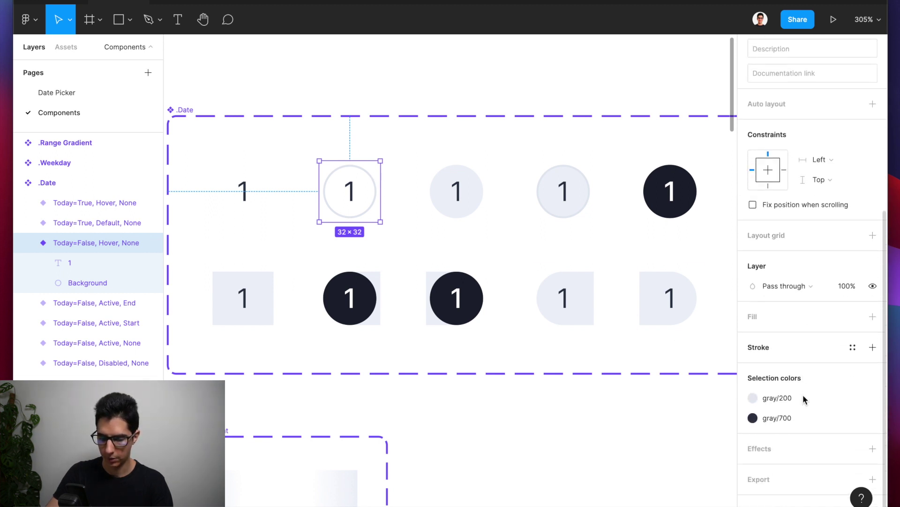
pyautogui.hscroll(2, 556, 261)
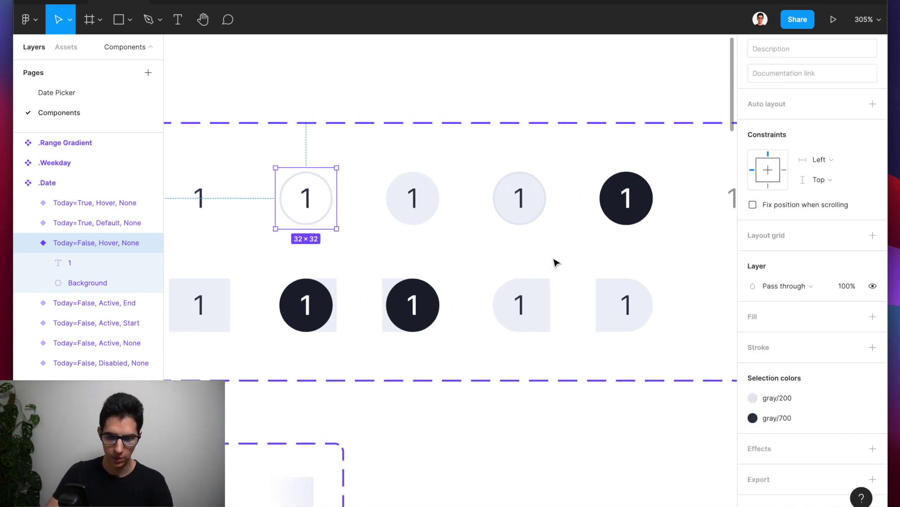
# Step: Compare the variant properties of the .Date set's today Default, today Hover and non-range Active variants
pyautogui.click(414, 201)
pyautogui.scroll(1, 809, 254)
pyautogui.scroll(3, 810, 248)
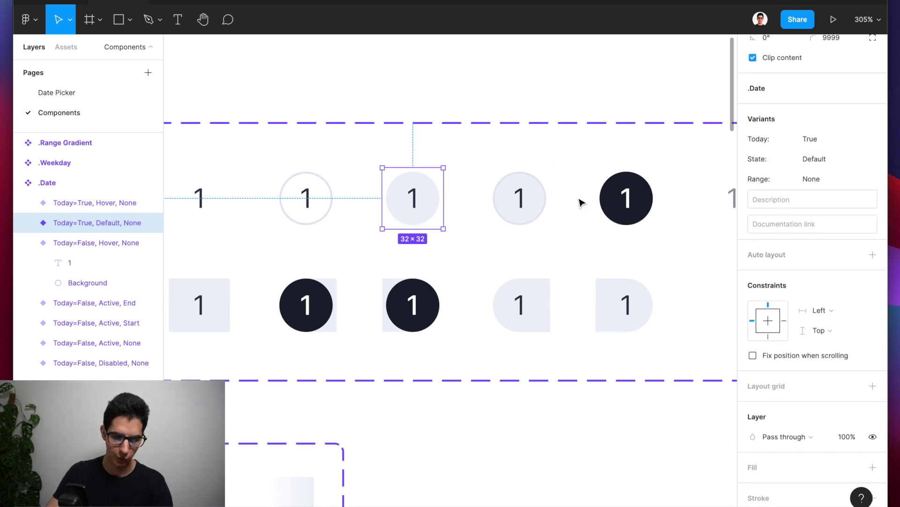
pyautogui.hscroll(3, 549, 211)
pyautogui.click(436, 211)
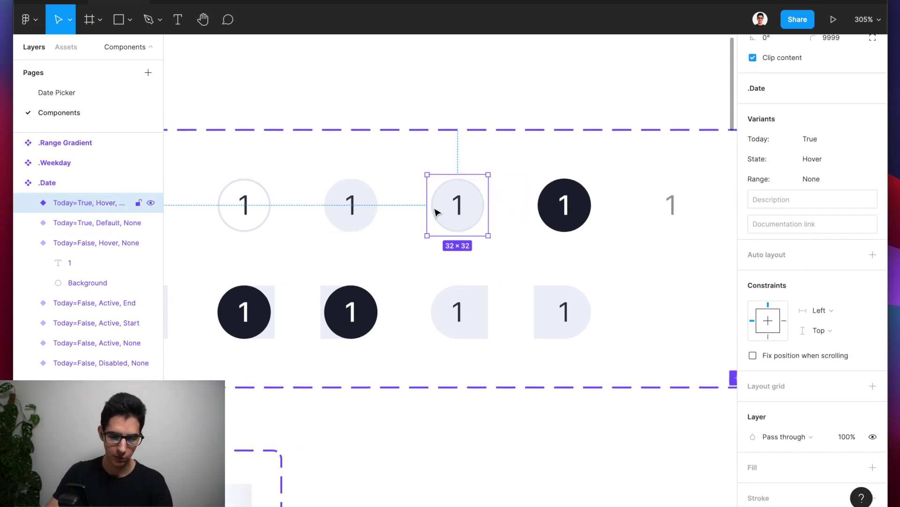
pyautogui.hscroll(4, 450, 211)
pyautogui.click(464, 208)
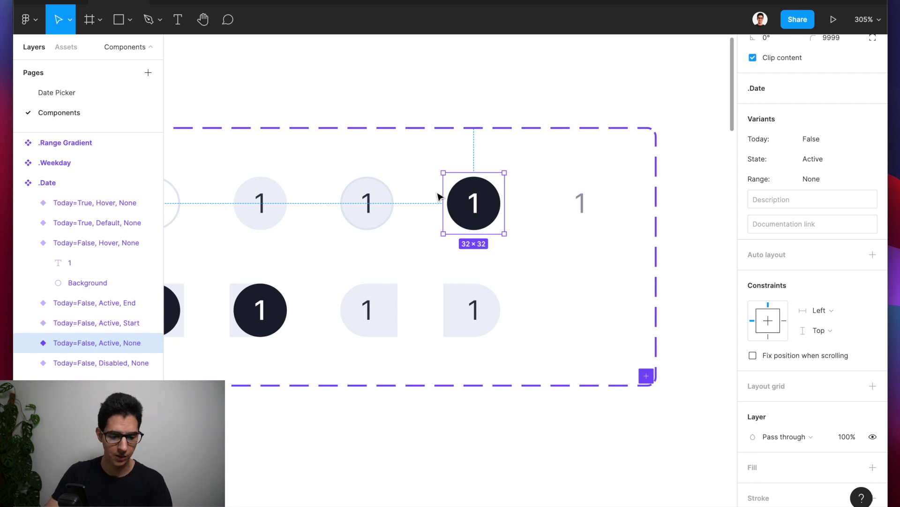
# Step: Return to the Date Picker page and set the NewDate Background's corner radius to 9999
pyautogui.click(79, 89)
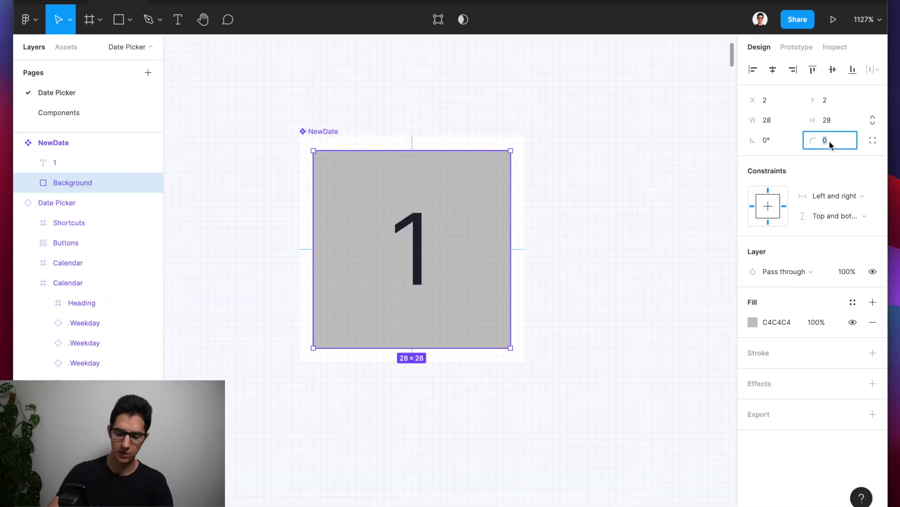
pyautogui.write('99')
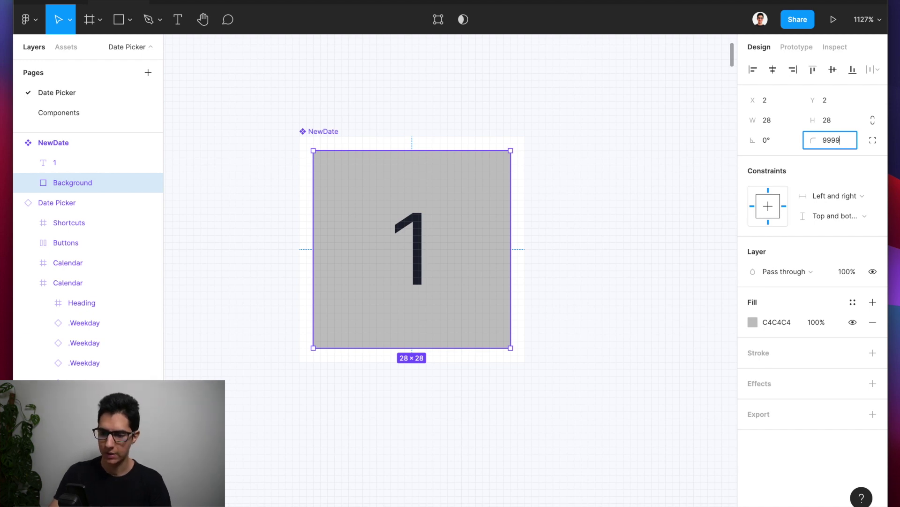
pyautogui.write('99')
pyautogui.press('Return')
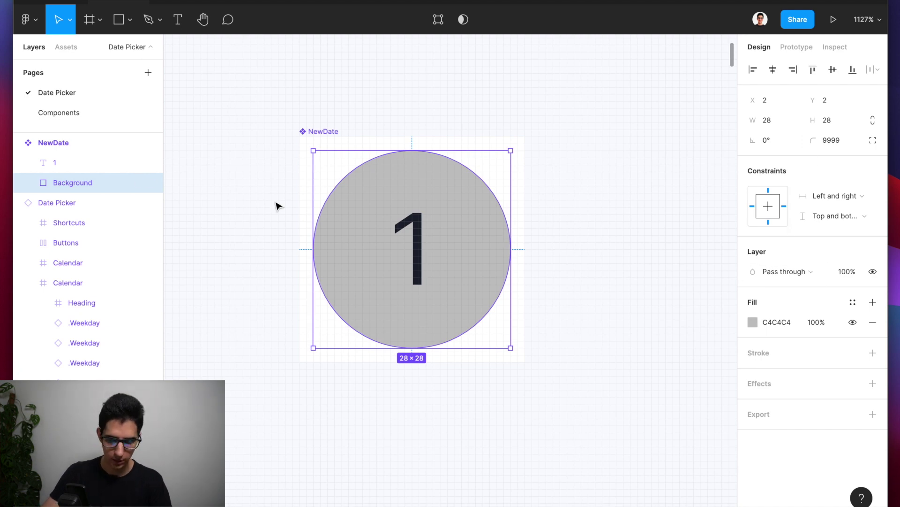
# Step: Apply the white color style from the Chakra Figma UI Kit to the Background's fill and deselect it
pyautogui.click(853, 304)
pyautogui.scroll(-3, 815, 381)
pyautogui.scroll(2, 816, 381)
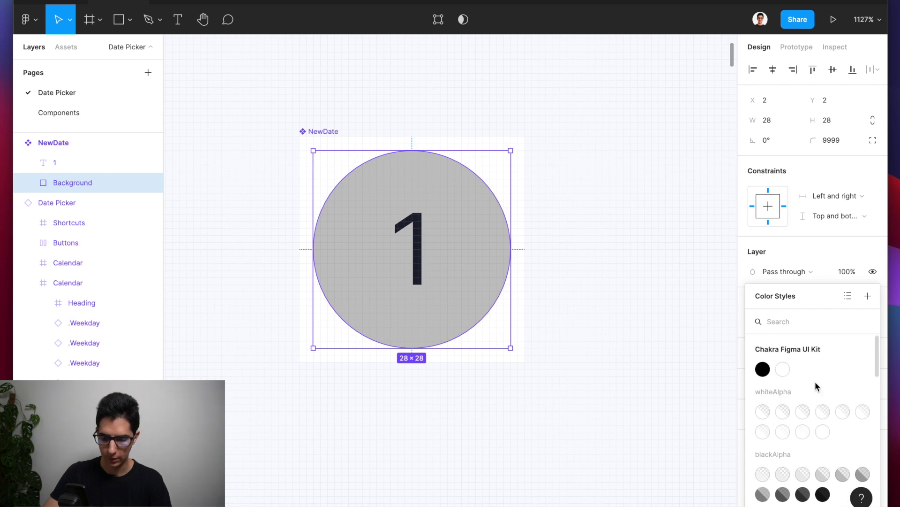
pyautogui.click(782, 369)
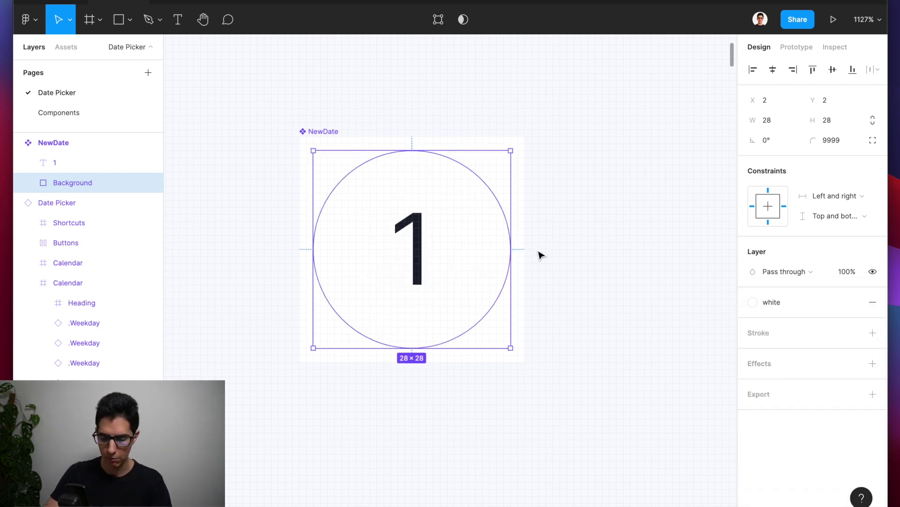
pyautogui.scroll(-2, 241, 191)
pyautogui.click(240, 191)
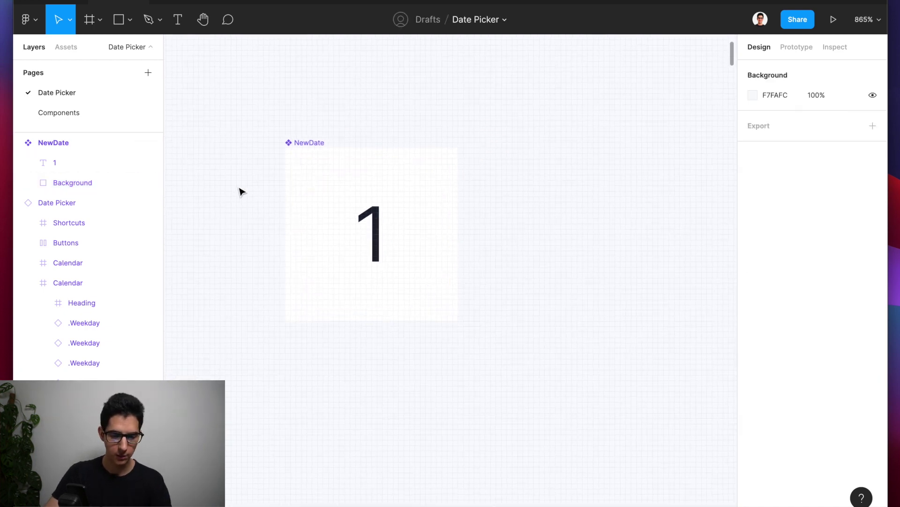
pyautogui.scroll(-1, 319, 103)
pyautogui.scroll(-3, 319, 103)
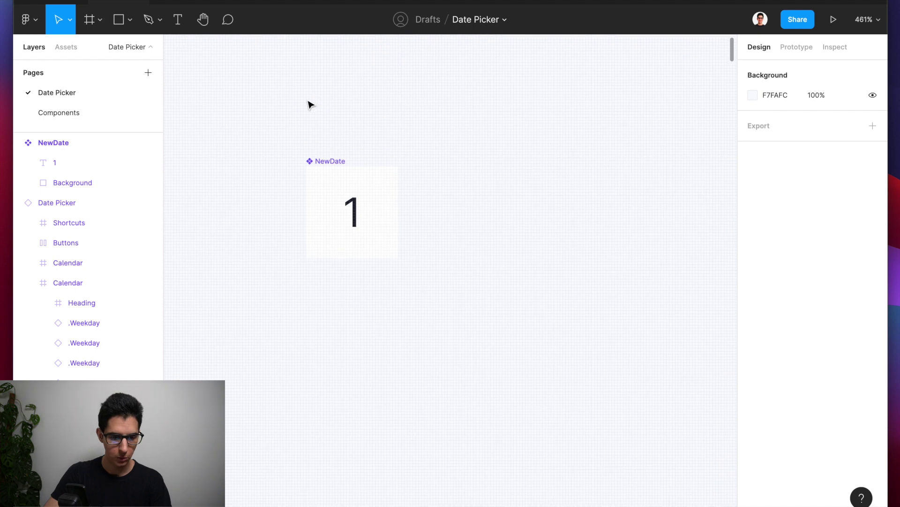
# Step: Return to the Components page and examine the fill and stroke of the non-today Hover variant's Background
pyautogui.click(70, 122)
pyautogui.hscroll(-3, 444, 201)
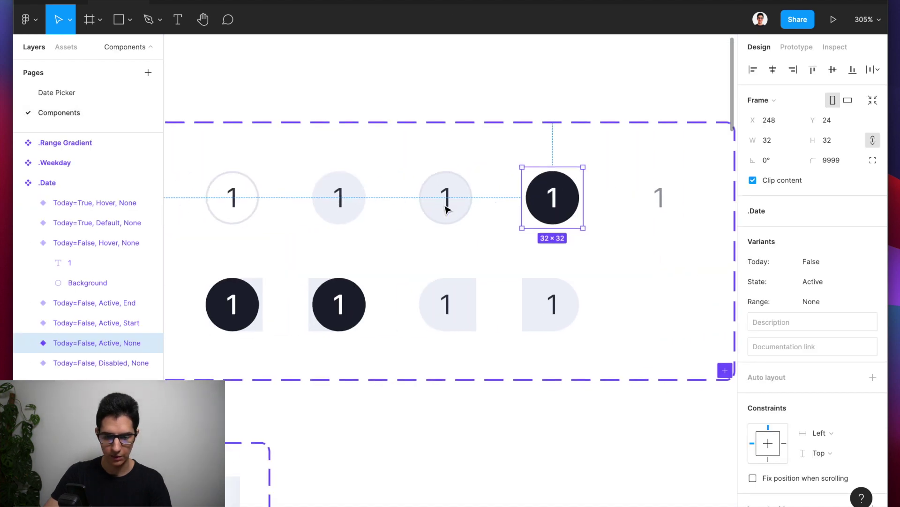
pyautogui.scroll(-2, 446, 207)
pyautogui.scroll(-1, 446, 212)
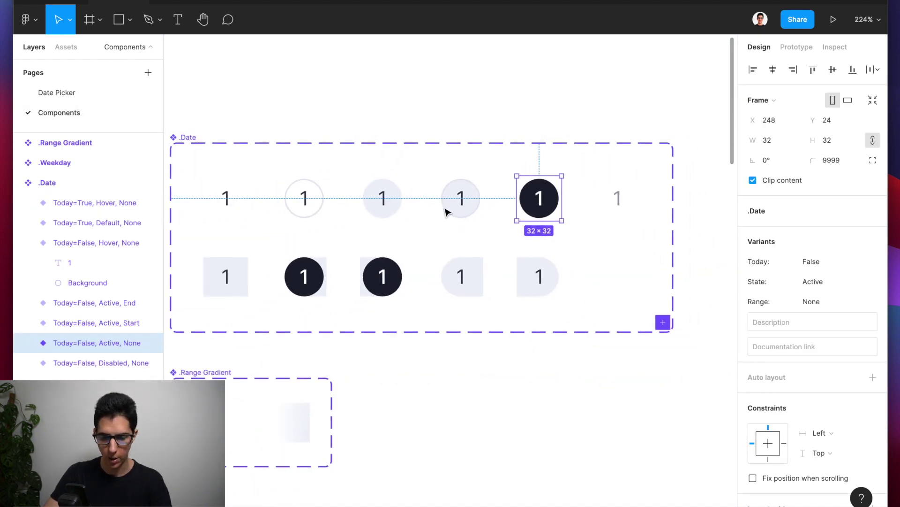
pyautogui.hscroll(-2, 324, 212)
pyautogui.scroll(1, 324, 212)
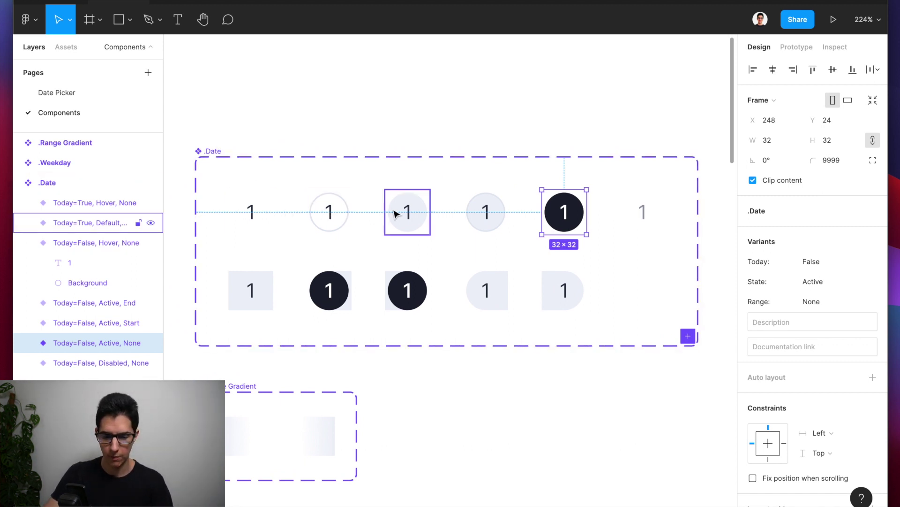
pyautogui.doubleClick(322, 208)
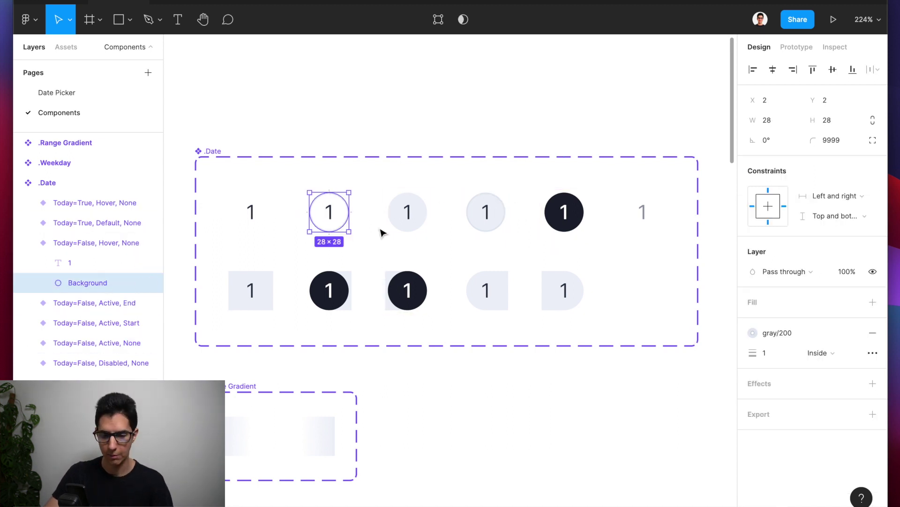
# Step: Examine the Background styling of the two today variants and the properties of the Disabled variant
pyautogui.scroll(5, 433, 194)
pyautogui.click(388, 199)
pyautogui.hscroll(3, 503, 190)
pyautogui.click(432, 202)
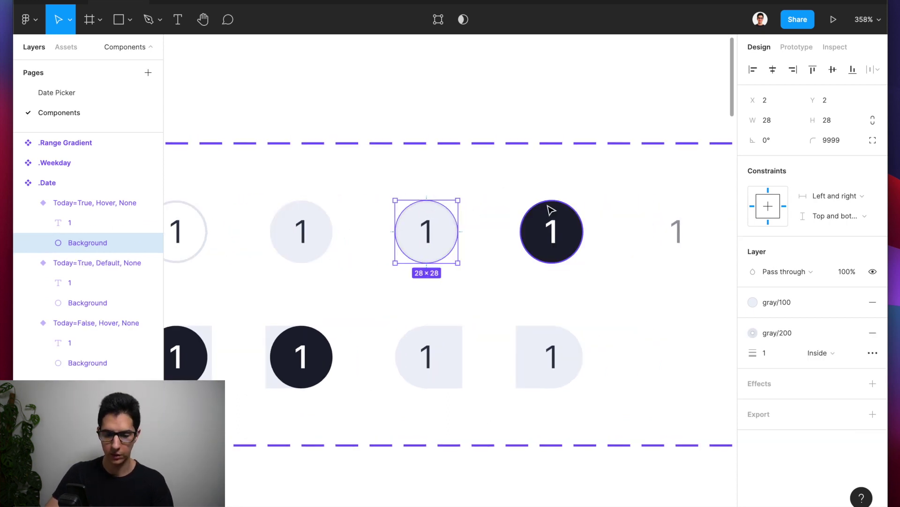
pyautogui.hscroll(2, 552, 209)
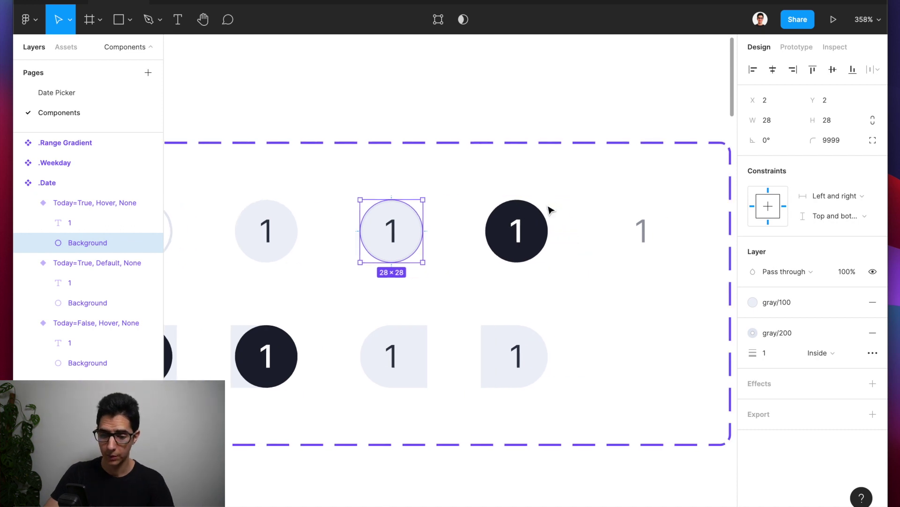
pyautogui.click(617, 230)
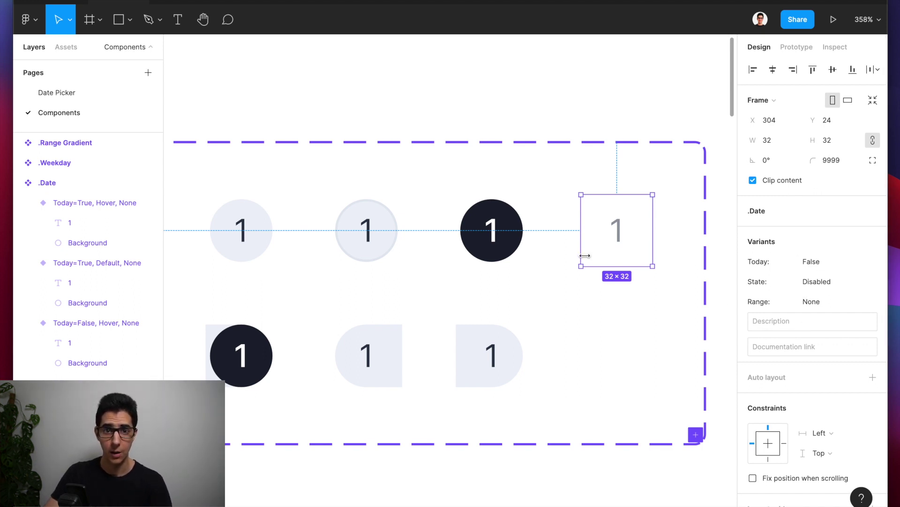
# Step: Examine the Middle range variant of the .Date component and its background shape's size, constraints and fill
pyautogui.hscroll(-5, 585, 255)
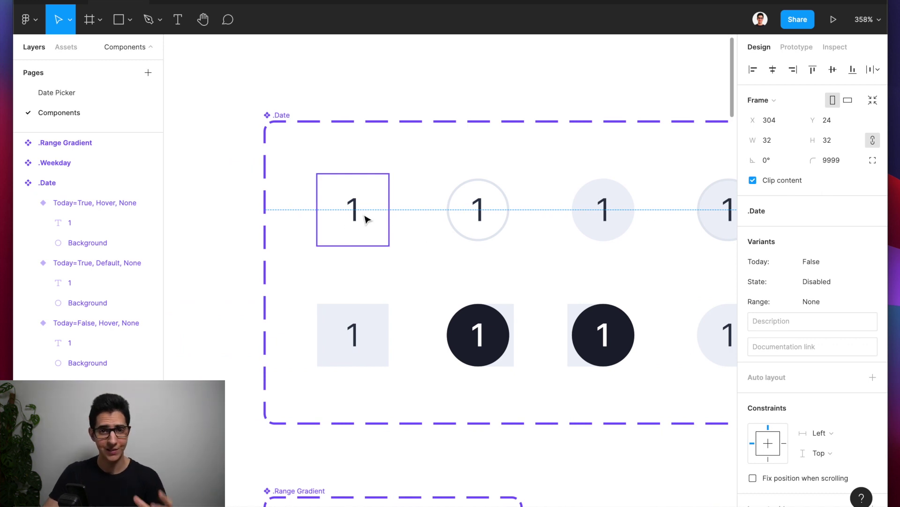
pyautogui.scroll(-3, 344, 215)
pyautogui.hscroll(3, 345, 215)
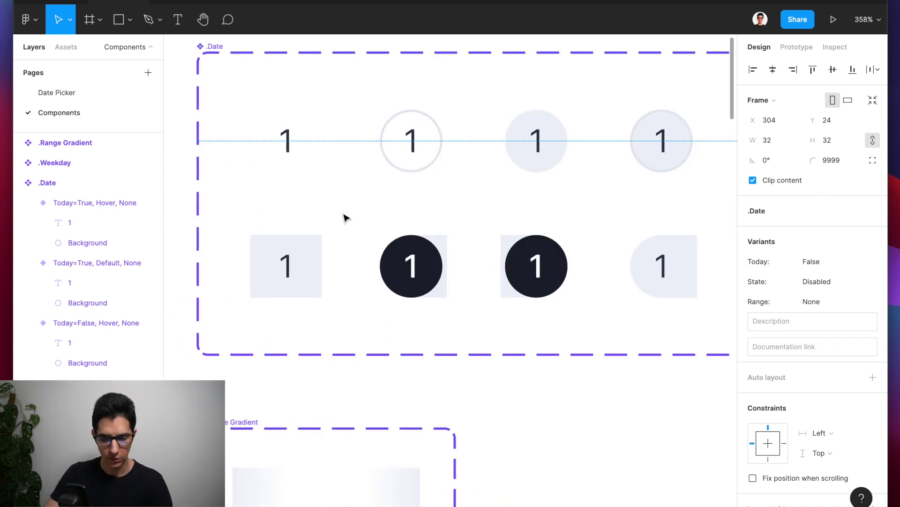
pyautogui.hscroll(1, 344, 217)
pyautogui.scroll(-3, 345, 219)
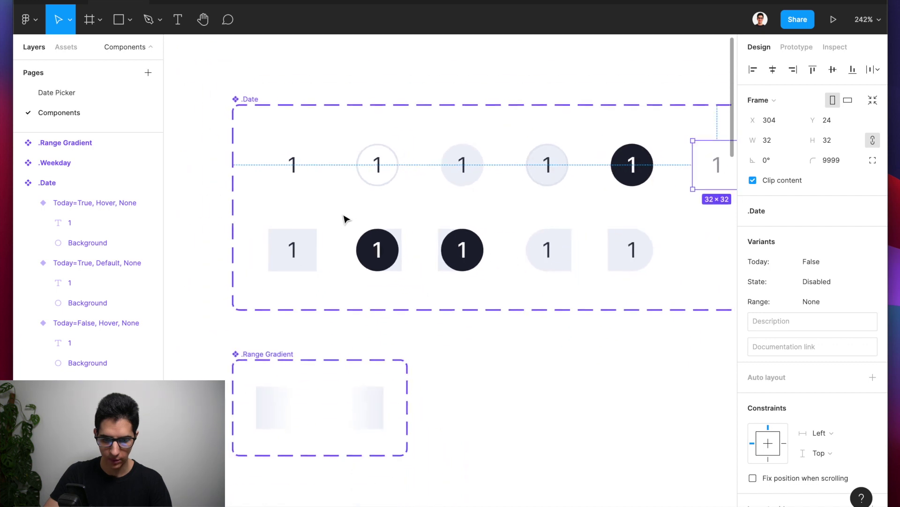
pyautogui.click(304, 254)
pyautogui.scroll(5, 272, 270)
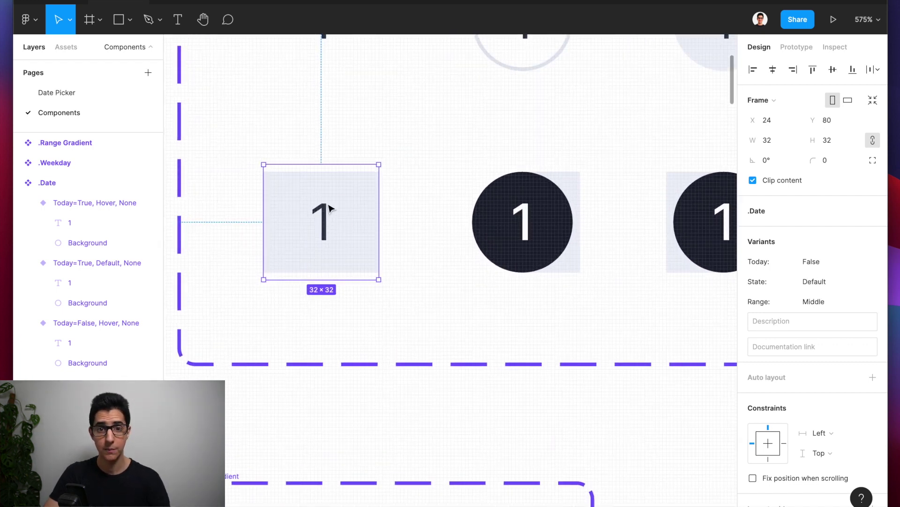
pyautogui.scroll(4, 286, 206)
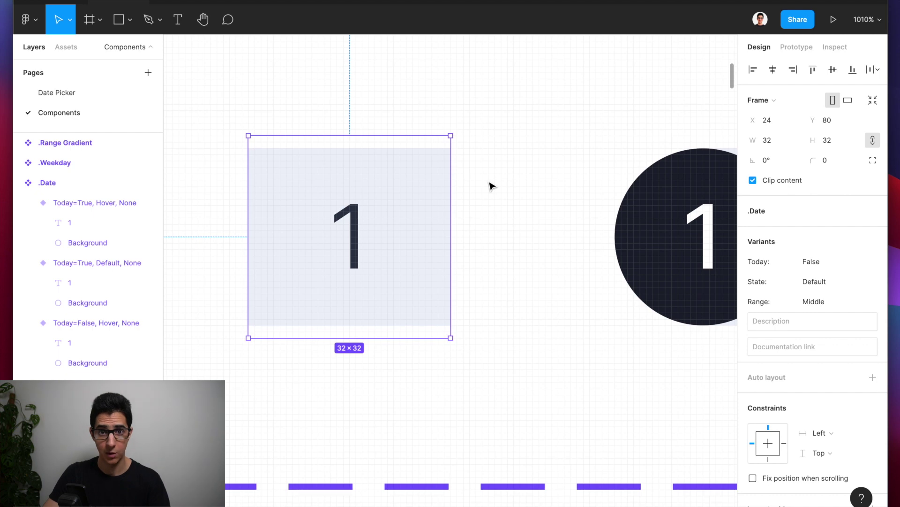
pyautogui.click(431, 171)
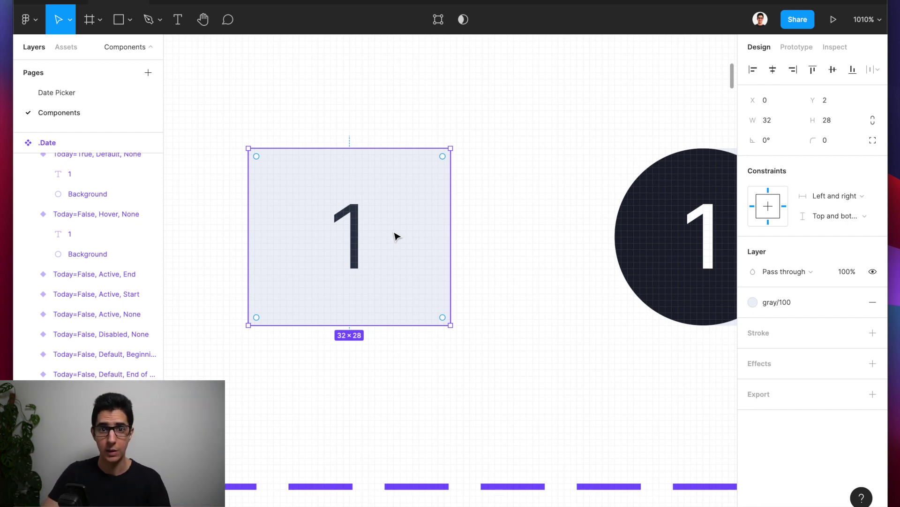
# Step: Examine the Range layer of the Active, Start variant, including its size, corner radii and fill
pyautogui.scroll(-5, 342, 275)
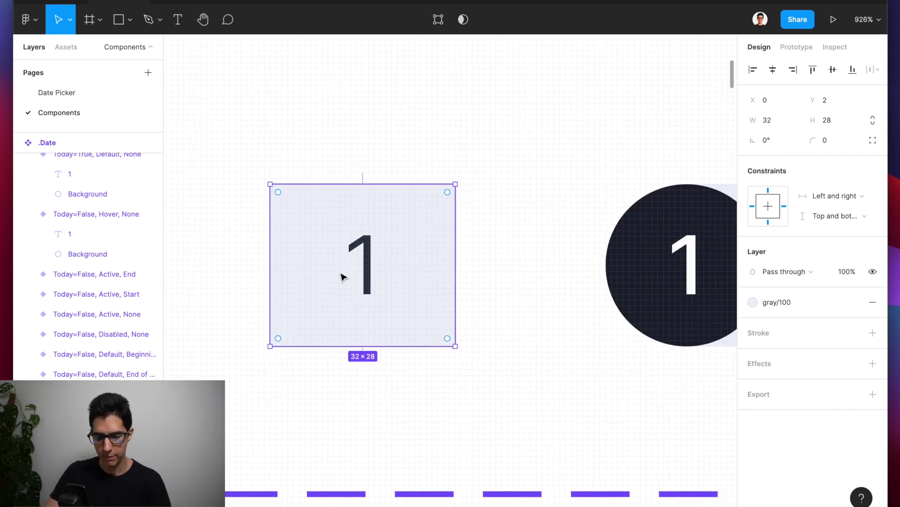
pyautogui.hscroll(5, 342, 275)
pyautogui.scroll(-3, 342, 276)
pyautogui.hscroll(2, 345, 277)
pyautogui.scroll(1, 345, 276)
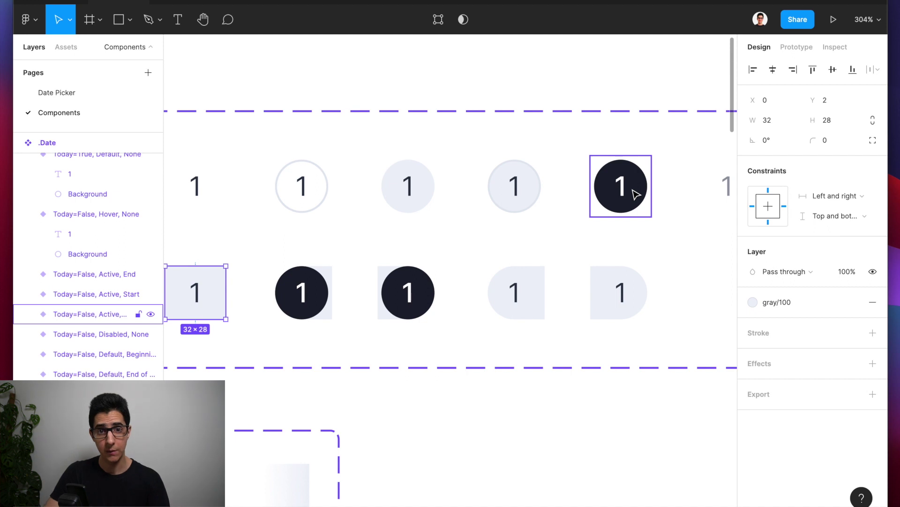
pyautogui.scroll(4, 297, 322)
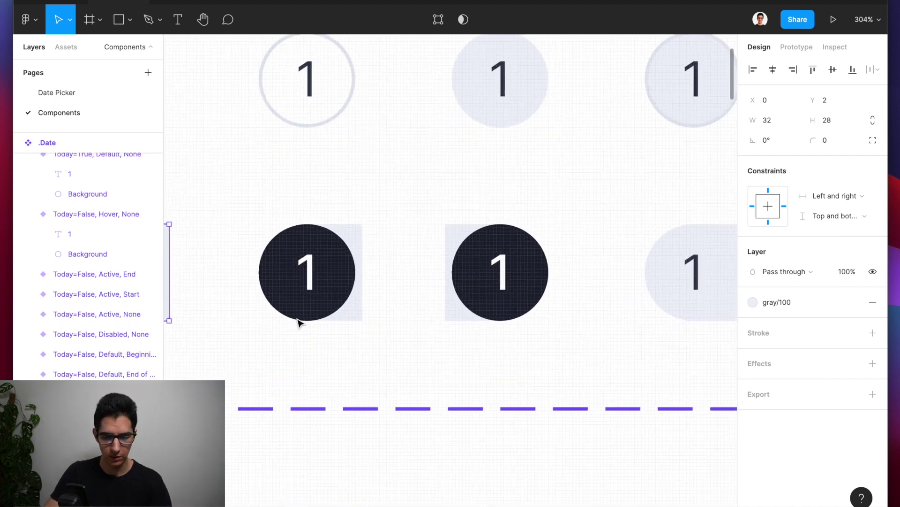
pyautogui.doubleClick(358, 235)
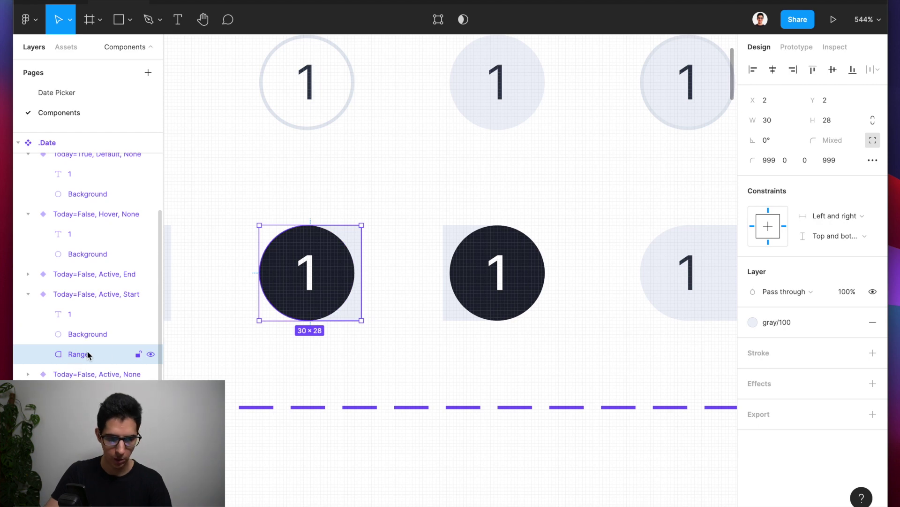
pyautogui.scroll(4, 322, 261)
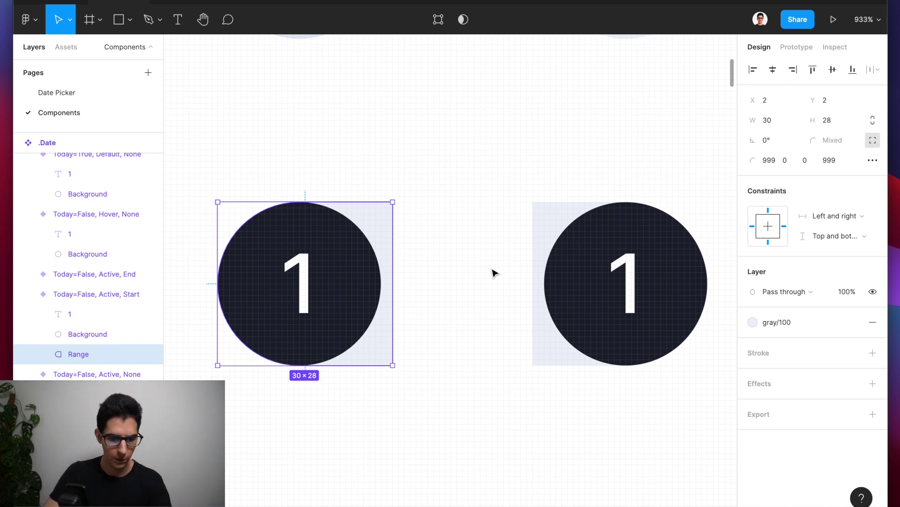
# Step: Return to the Date Picker page and place an instance of the local Date Picker component beside NewDate
pyautogui.click(72, 91)
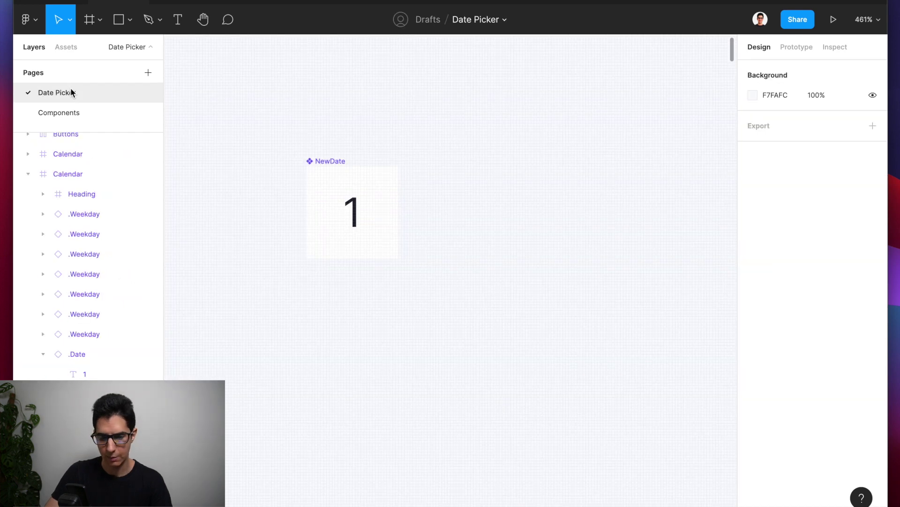
pyautogui.scroll(-5, 476, 208)
pyautogui.hscroll(-3, 476, 206)
pyautogui.scroll(1, 475, 206)
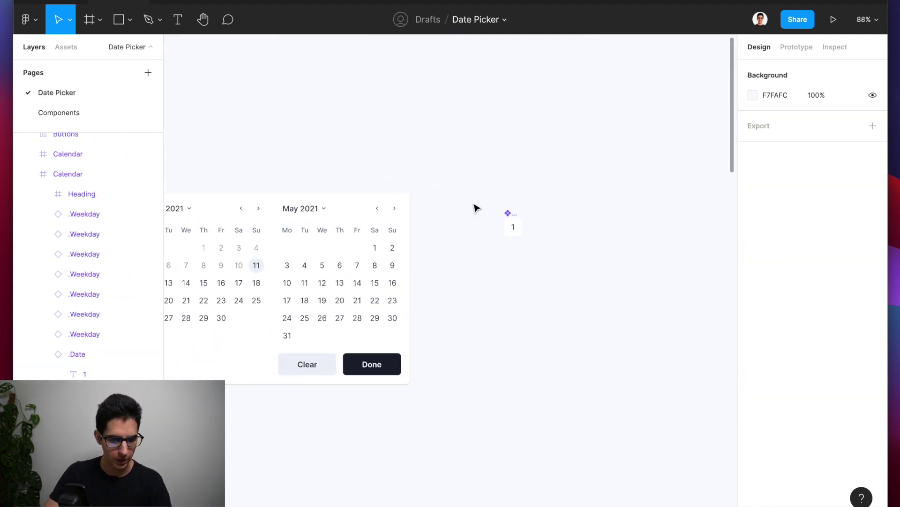
pyautogui.click(66, 46)
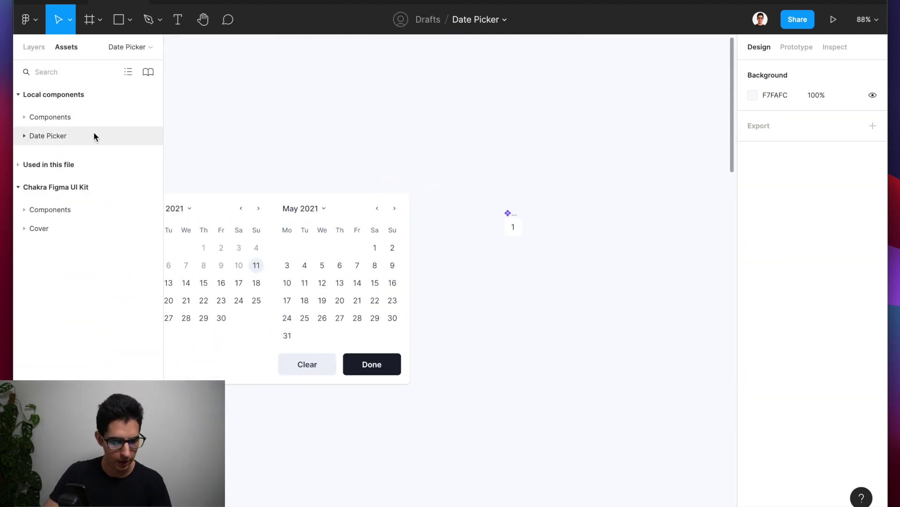
pyautogui.click(56, 134)
pyautogui.moveTo(52, 186); pyautogui.dragTo(614, 328)
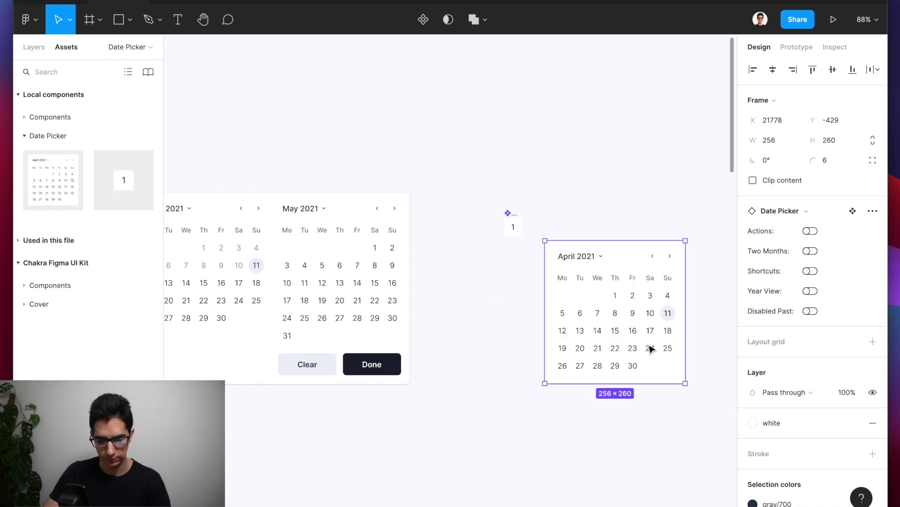
# Step: Set the Range property of the 12 date in the new April 2021 calendar to Start
pyautogui.hscroll(3, 650, 343)
pyautogui.scroll(5, 644, 331)
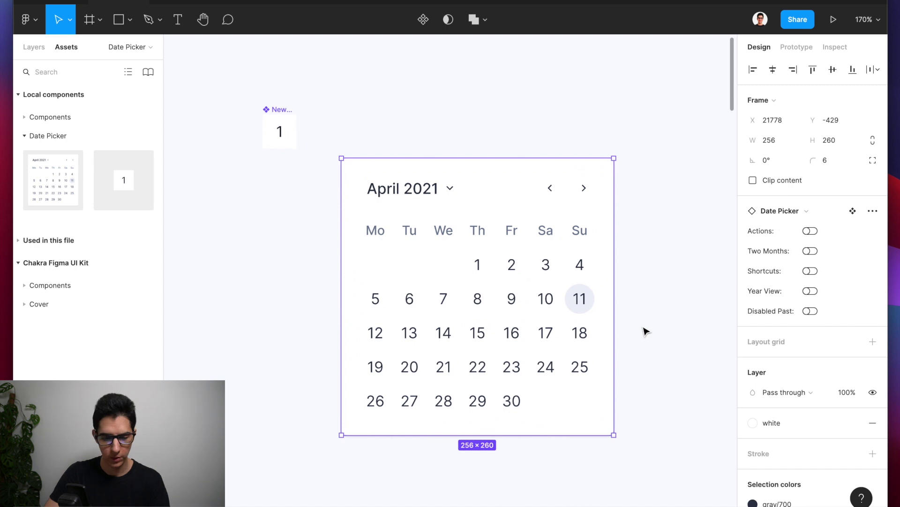
pyautogui.scroll(3, 483, 366)
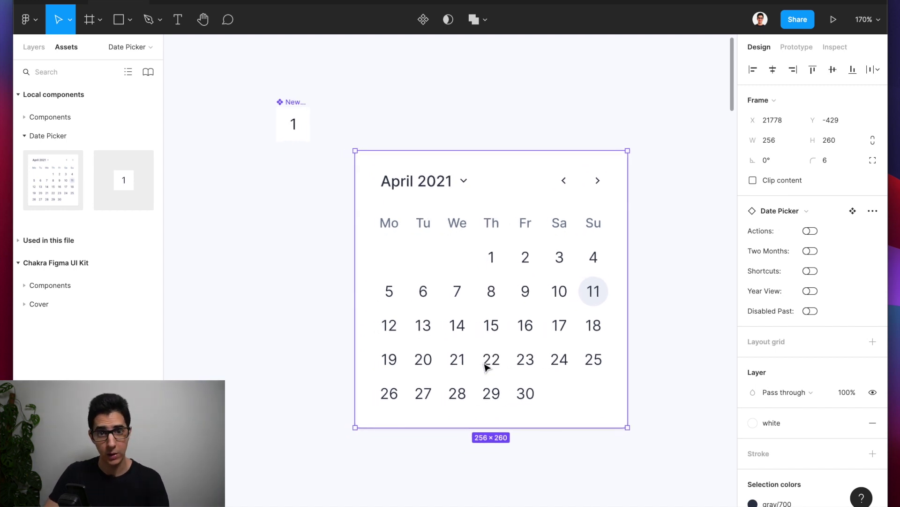
pyautogui.scroll(4, 464, 365)
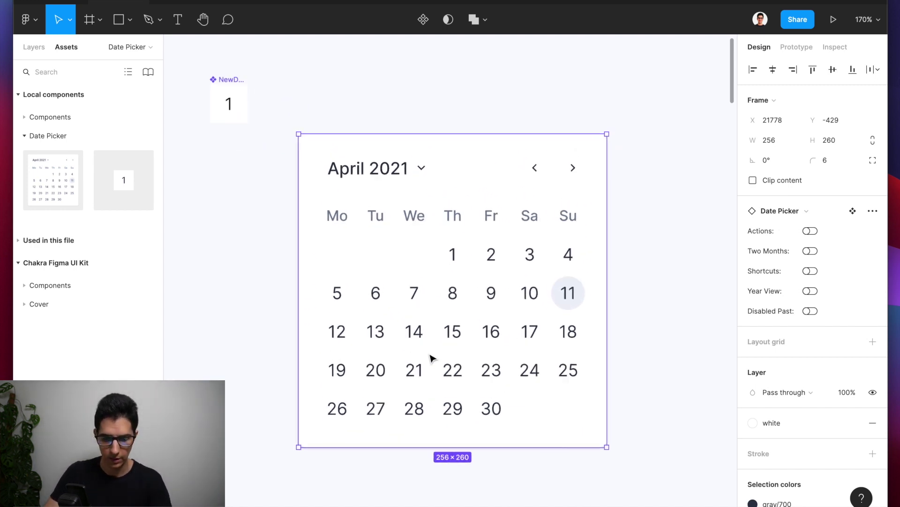
pyautogui.click(251, 268)
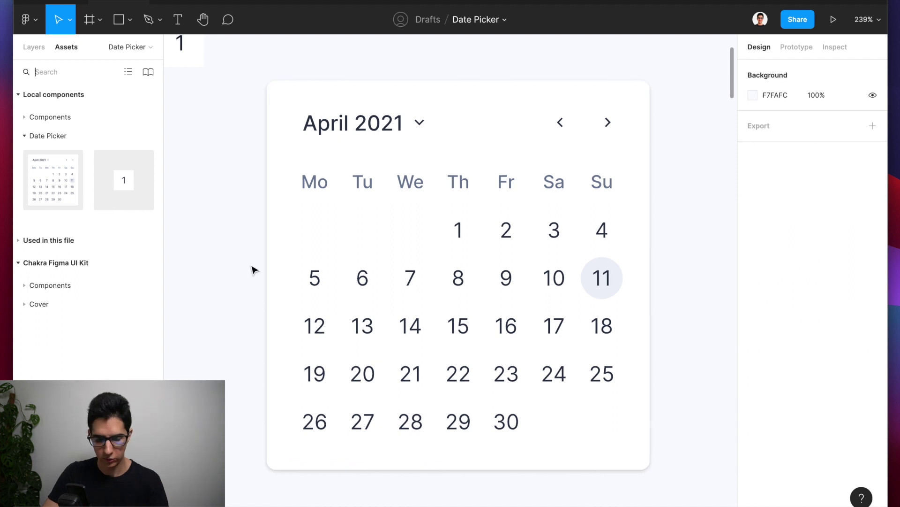
pyautogui.click(317, 336)
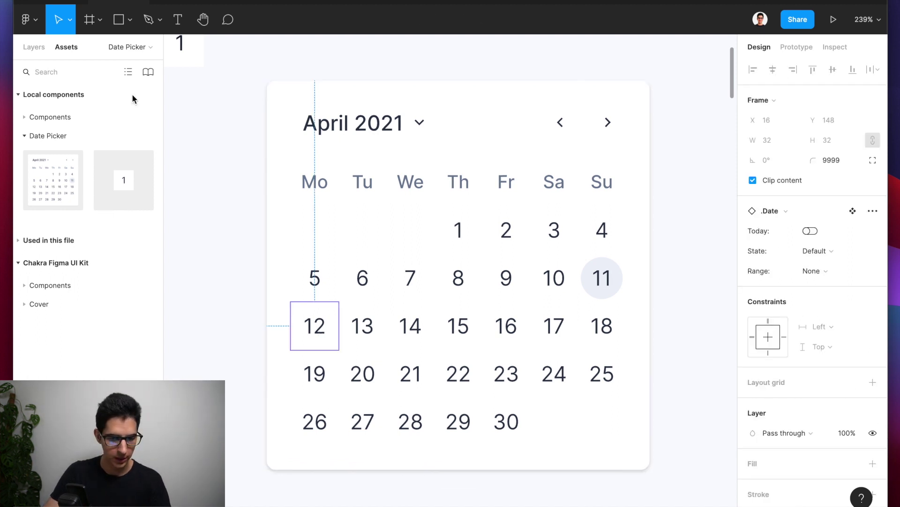
pyautogui.click(37, 49)
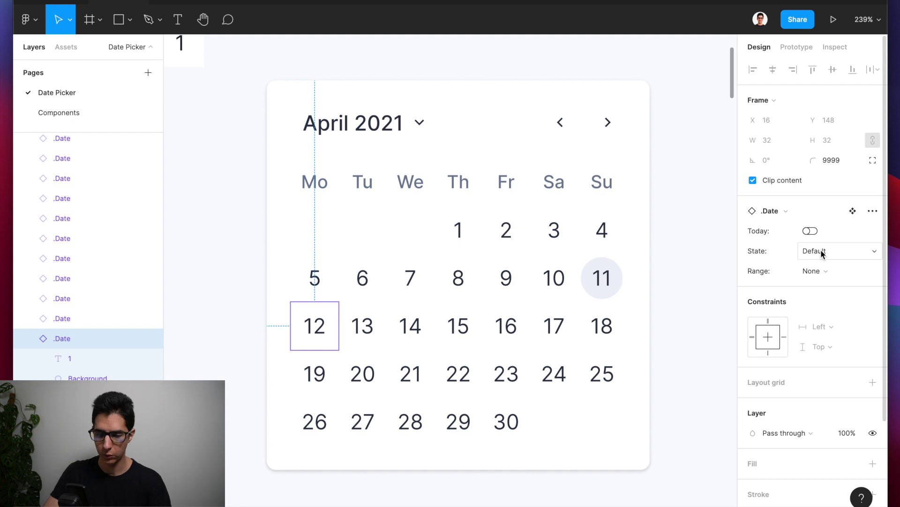
pyautogui.click(819, 276)
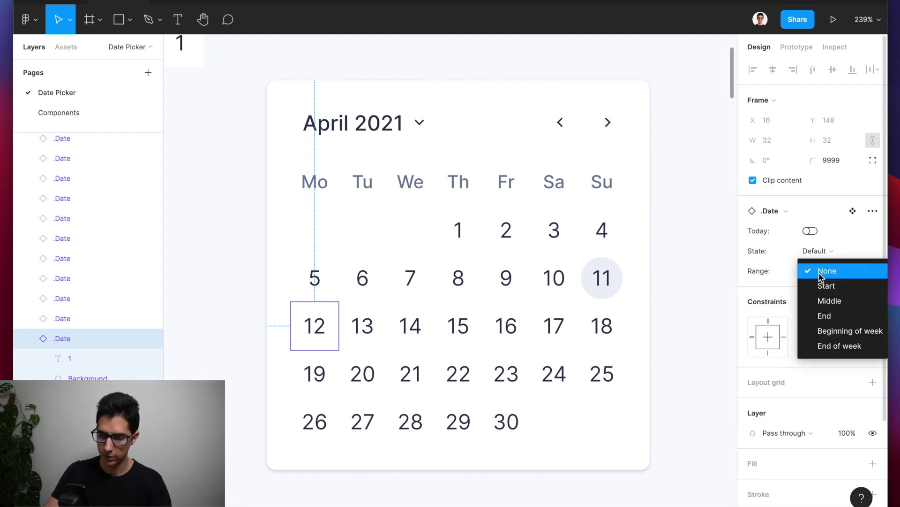
pyautogui.click(825, 286)
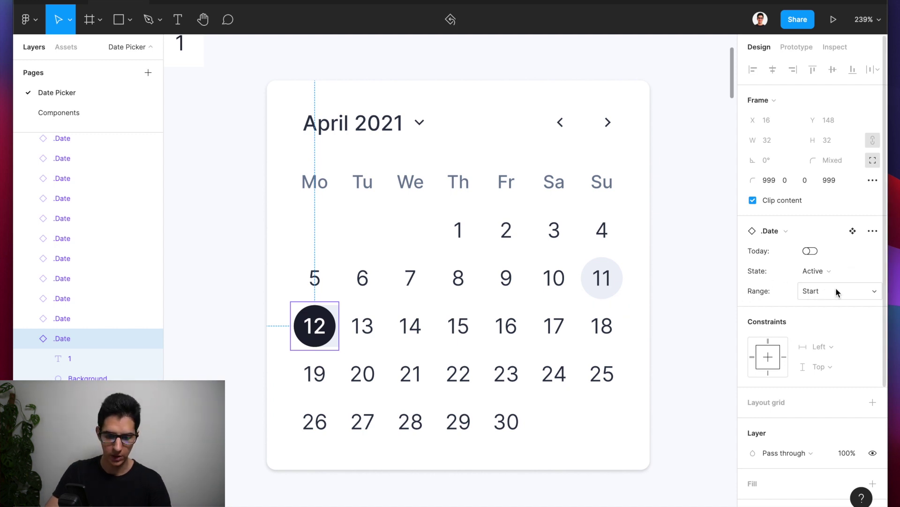
# Step: Set the Range property of the 16 date in the same calendar to End
pyautogui.scroll(5, 317, 338)
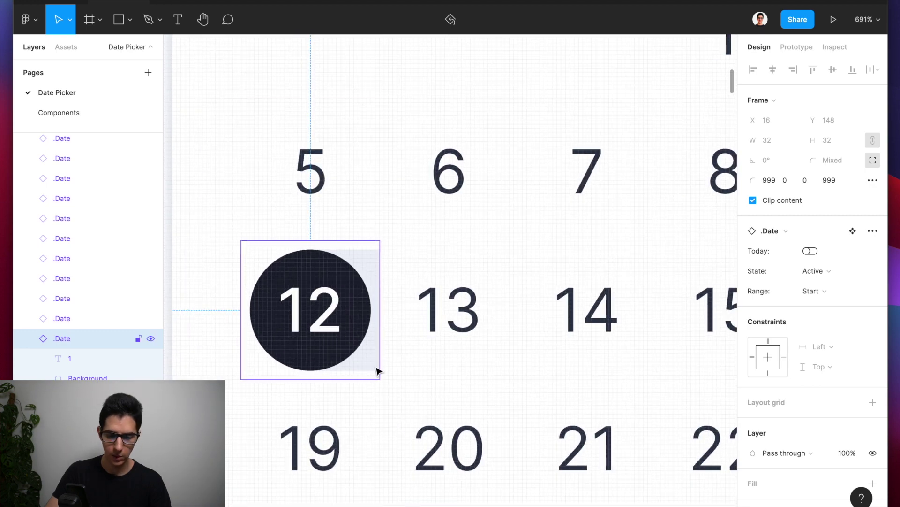
pyautogui.scroll(-2, 380, 268)
pyautogui.scroll(-5, 380, 269)
pyautogui.hscroll(2, 380, 268)
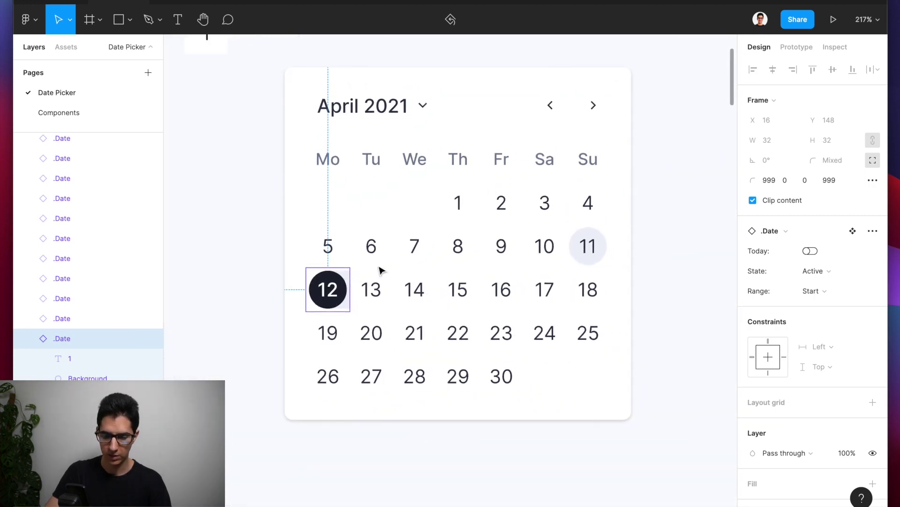
pyautogui.click(513, 287)
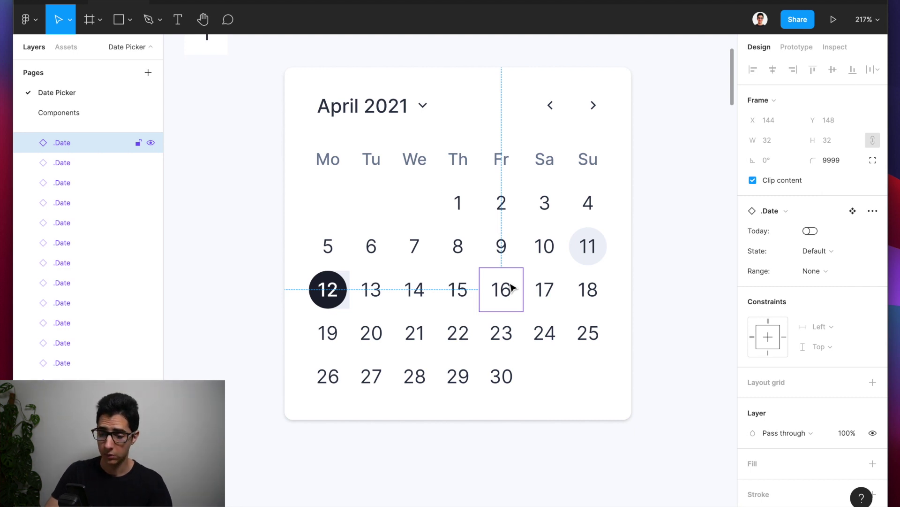
pyautogui.click(826, 274)
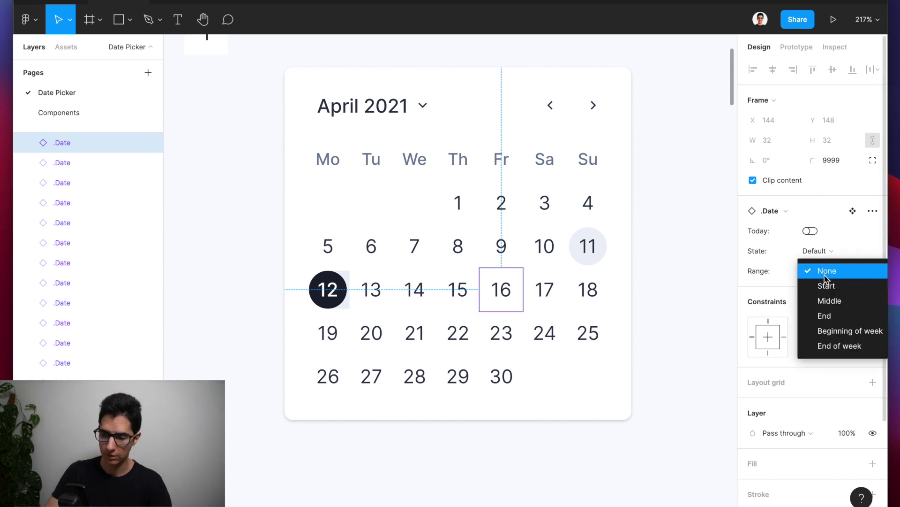
pyautogui.click(829, 315)
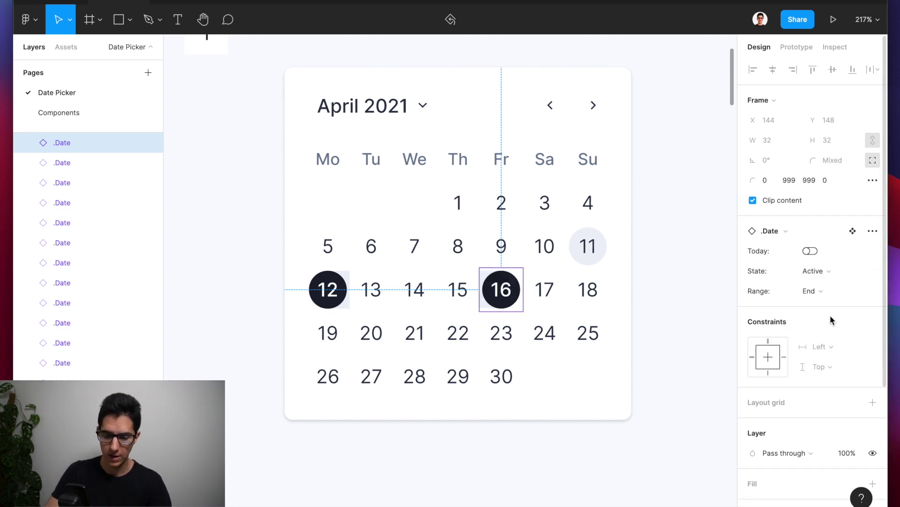
# Step: Set the Range property of dates 13, 14 and 15 together to Middle and deselect them
pyautogui.click(467, 288)
pyautogui.keyDown('shift'); pyautogui.click(410, 289); pyautogui.keyUp('shift')
pyautogui.keyDown('shift'); pyautogui.click(373, 292); pyautogui.keyUp('shift')
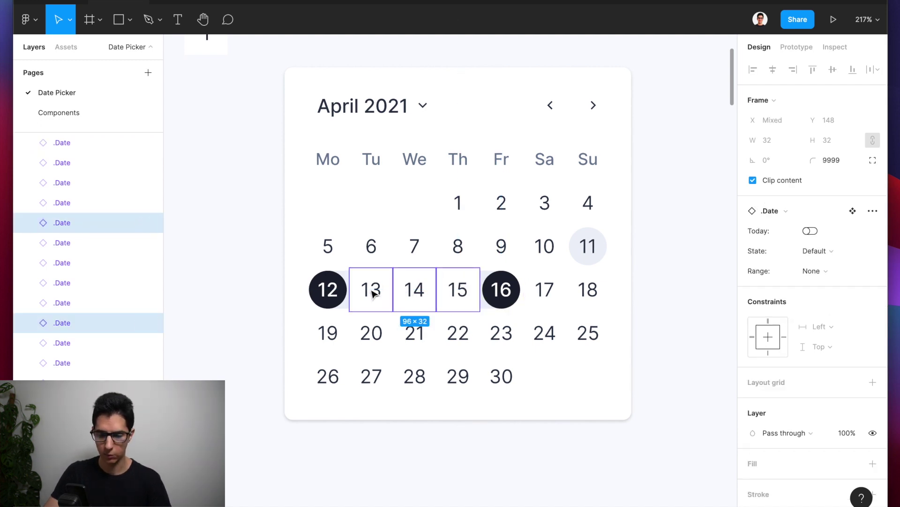
pyautogui.click(828, 271)
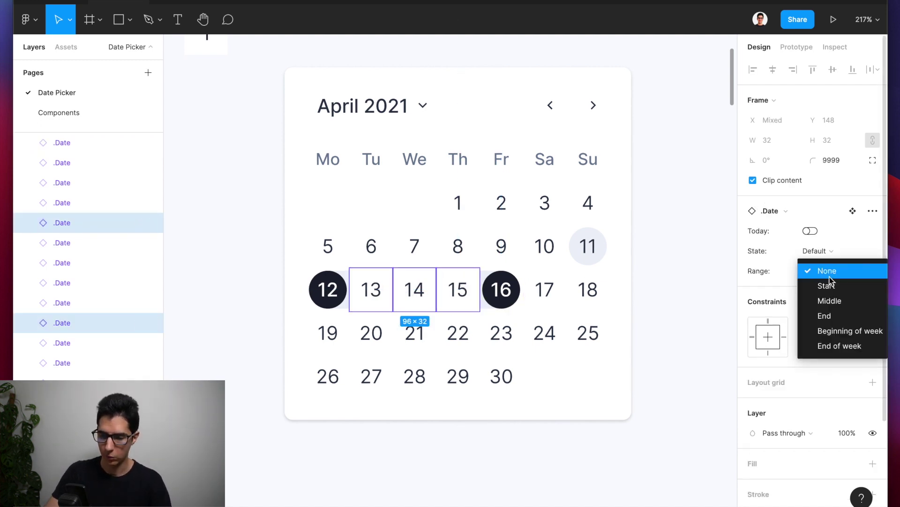
pyautogui.click(829, 300)
pyautogui.click(208, 355)
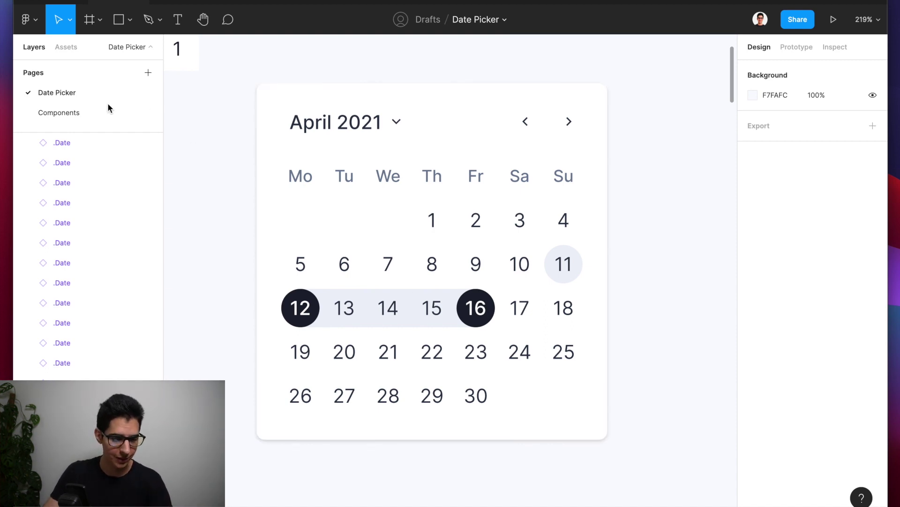
# Step: Return to the Components page and examine the properties of the Beginning of week and End of week variants
pyautogui.click(86, 112)
pyautogui.scroll(-5, 364, 221)
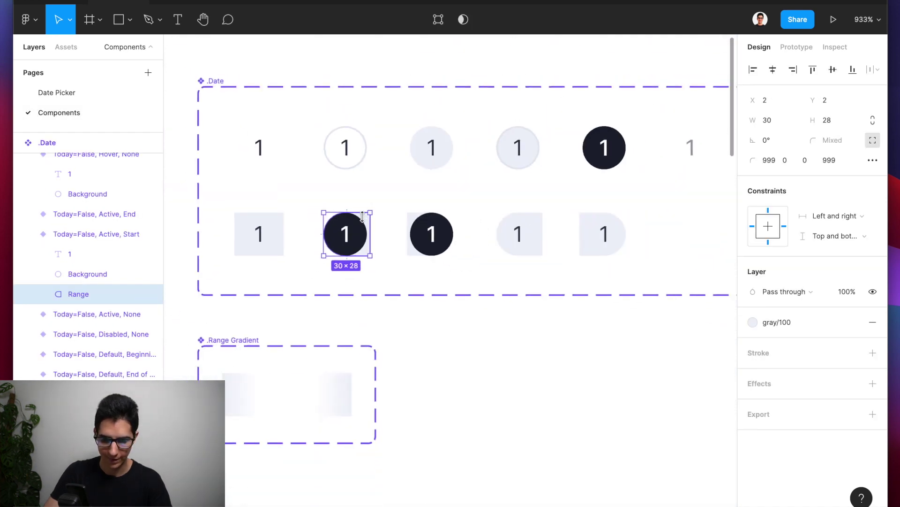
pyautogui.scroll(5, 528, 248)
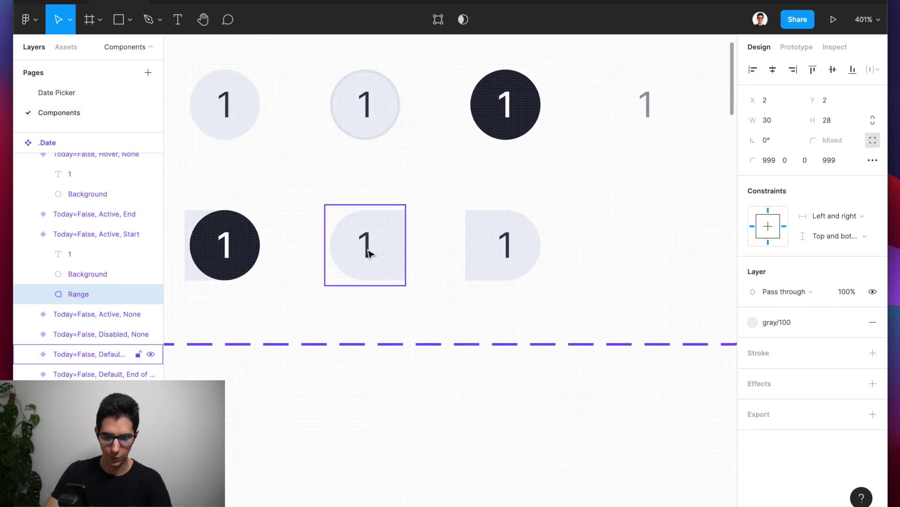
pyautogui.click(428, 249)
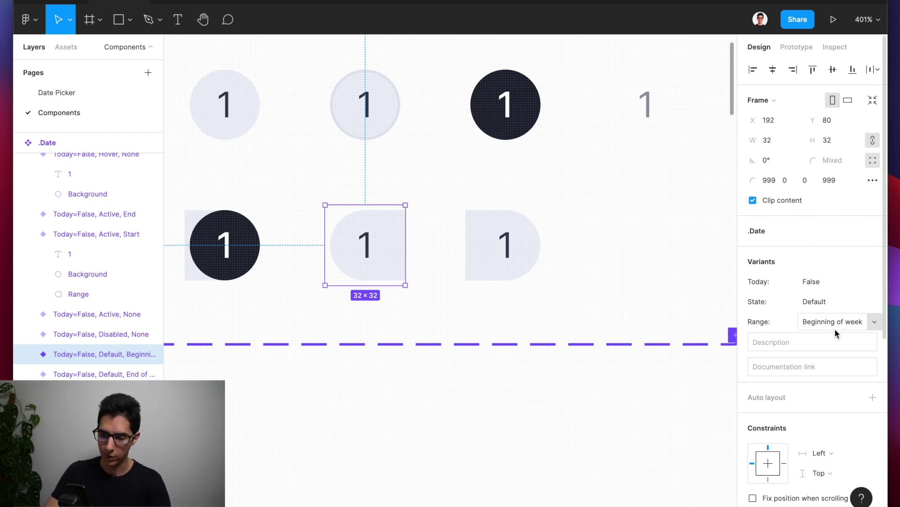
pyautogui.click(492, 245)
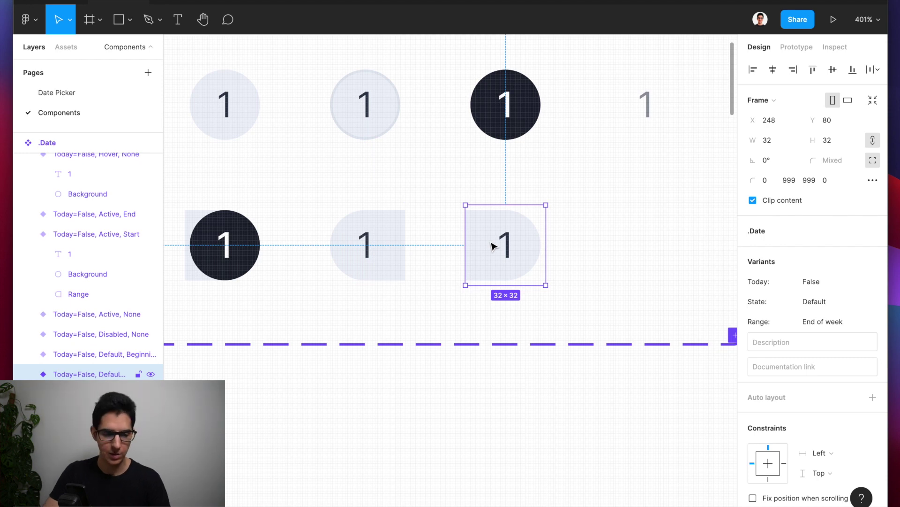
# Step: Return to the Date Picker page and set the Range property of the 16 date in the new April 2021 calendar to Middle
pyautogui.click(53, 89)
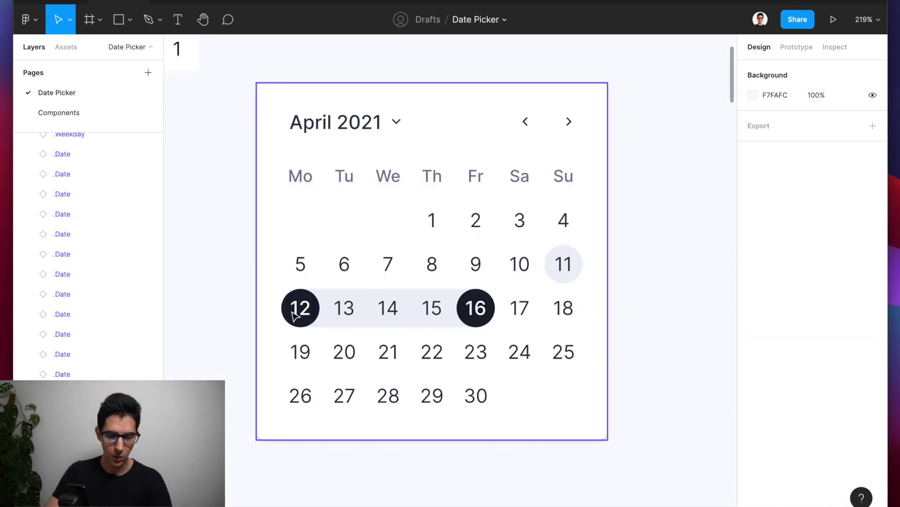
pyautogui.click(479, 321)
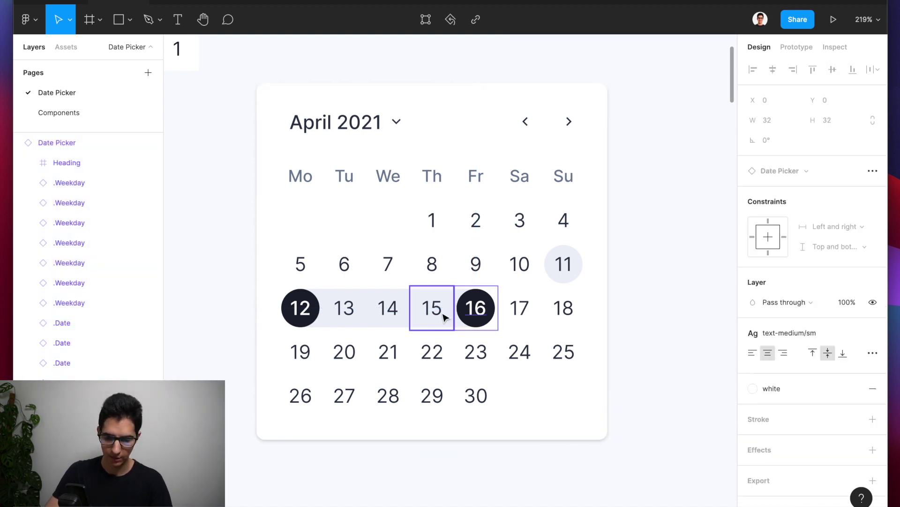
pyautogui.click(476, 313)
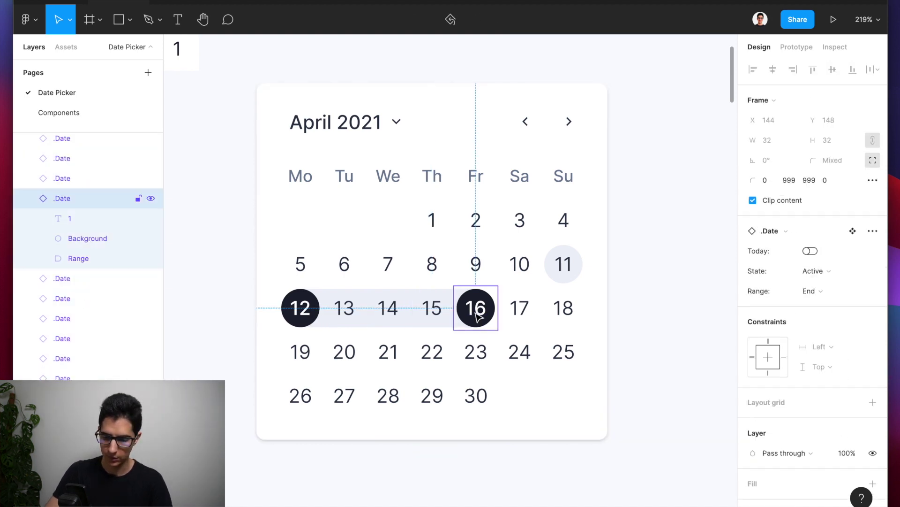
pyautogui.click(827, 290)
pyautogui.click(830, 276)
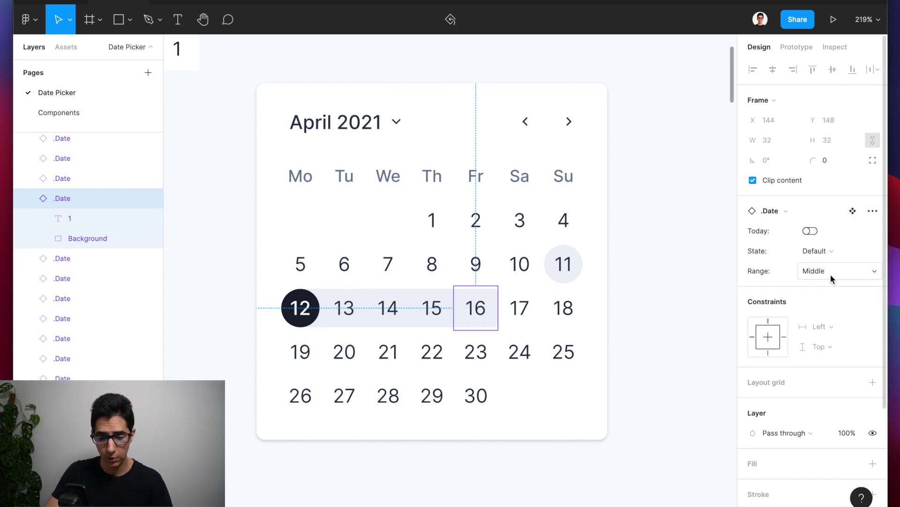
# Step: Set the Range property of the 17 date in the same calendar to Middle
pyautogui.click(526, 312)
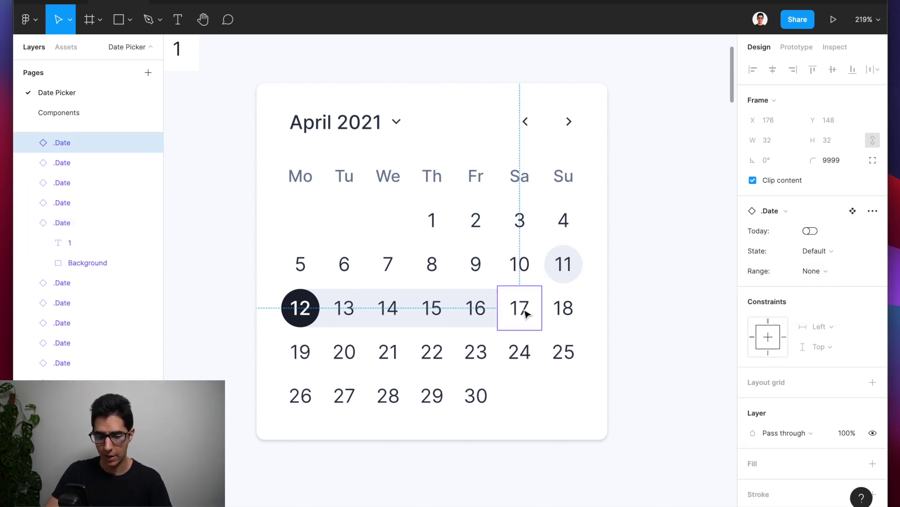
pyautogui.click(826, 254)
pyautogui.click(761, 252)
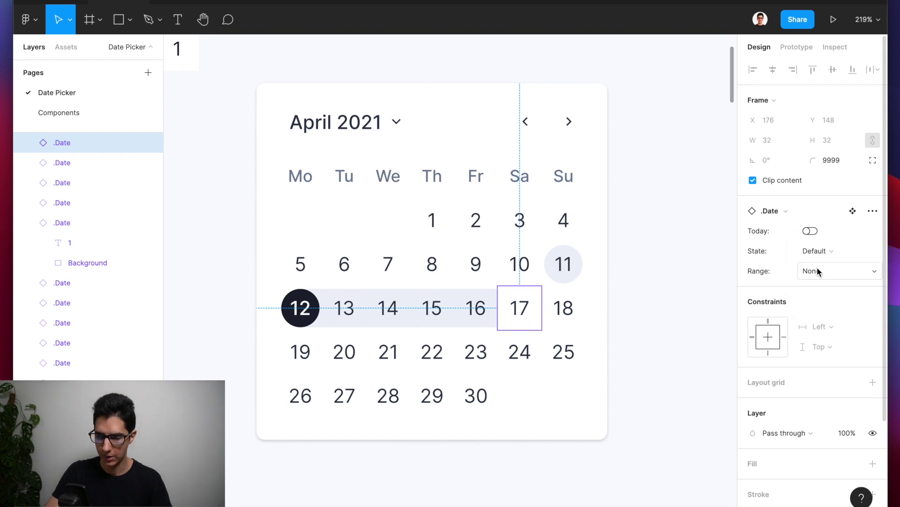
pyautogui.click(816, 271)
pyautogui.click(827, 305)
# Step: Set the Range property of the 18 date to End of week and inspect its background shape up close
pyautogui.click(561, 314)
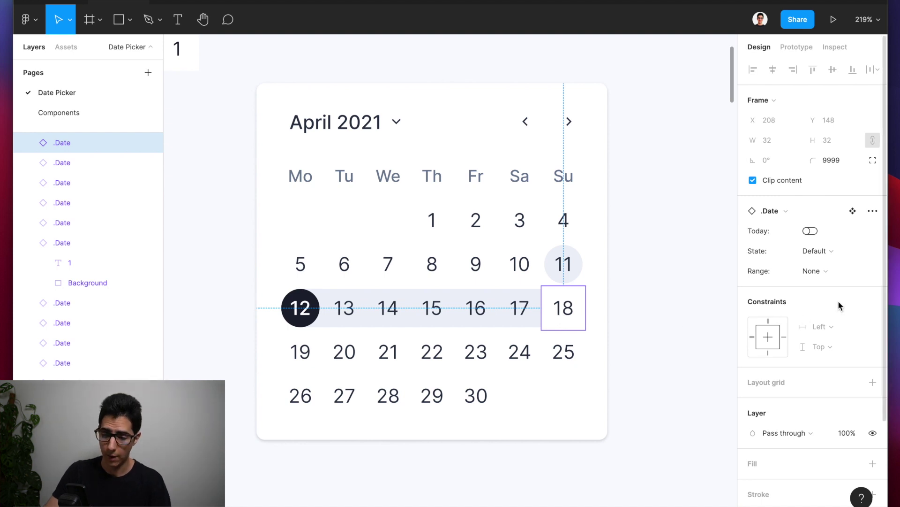
pyautogui.click(824, 272)
pyautogui.click(832, 348)
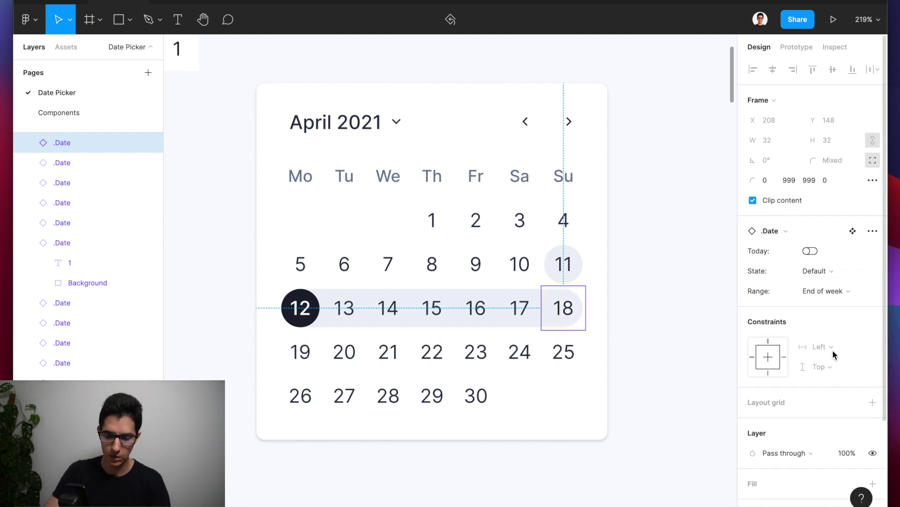
pyautogui.scroll(5, 593, 310)
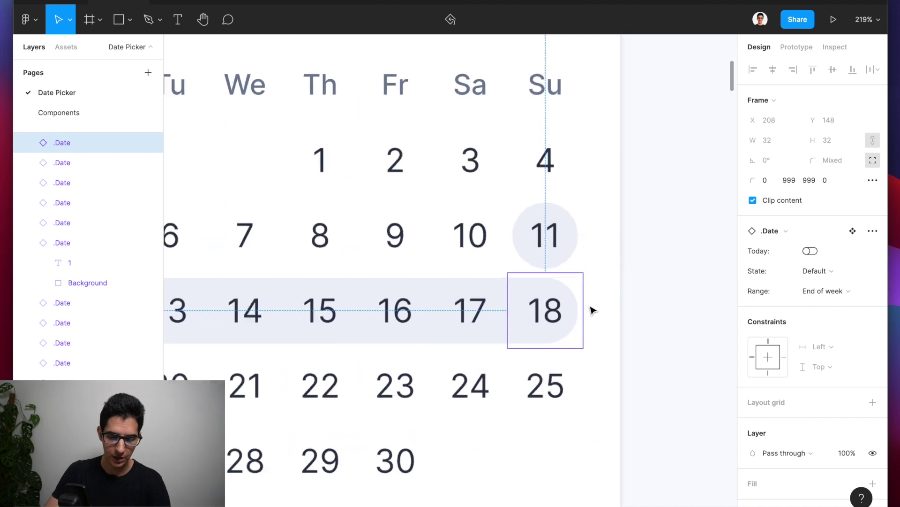
pyautogui.doubleClick(563, 298)
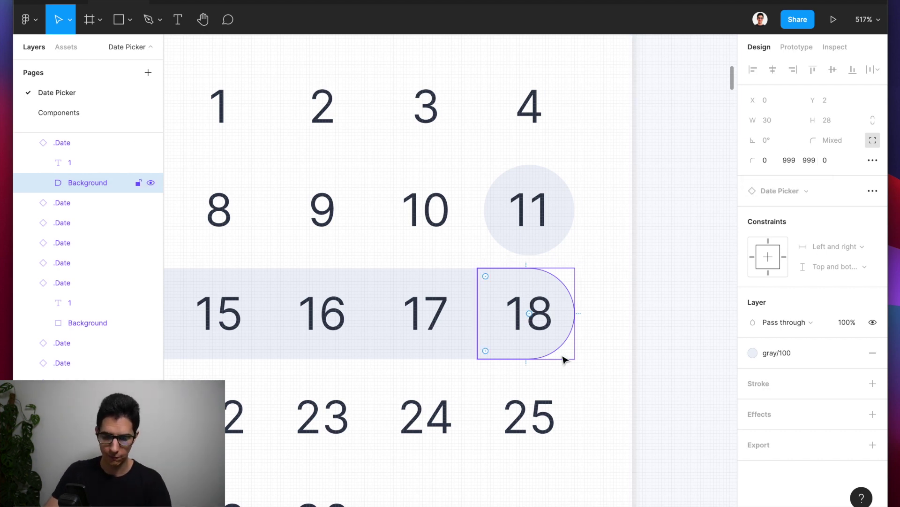
pyautogui.scroll(-5, 570, 269)
pyautogui.click(644, 266)
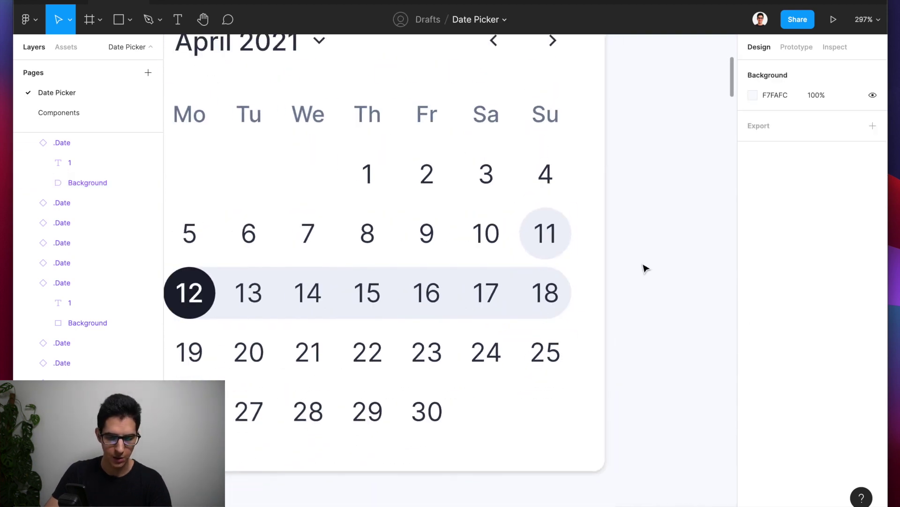
# Step: Set the Range property of the 19 date to Beginning of week
pyautogui.scroll(-2, 644, 267)
pyautogui.hscroll(-2, 643, 267)
pyautogui.click(239, 328)
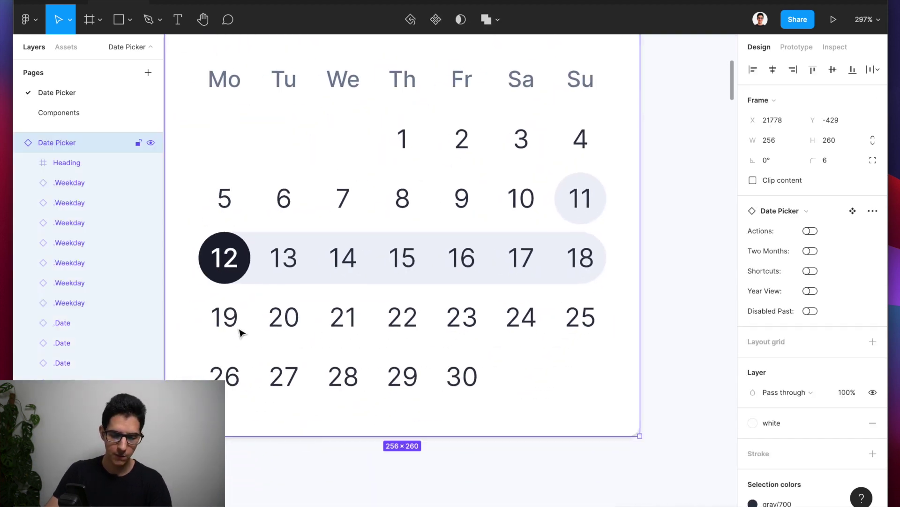
pyautogui.doubleClick(240, 330)
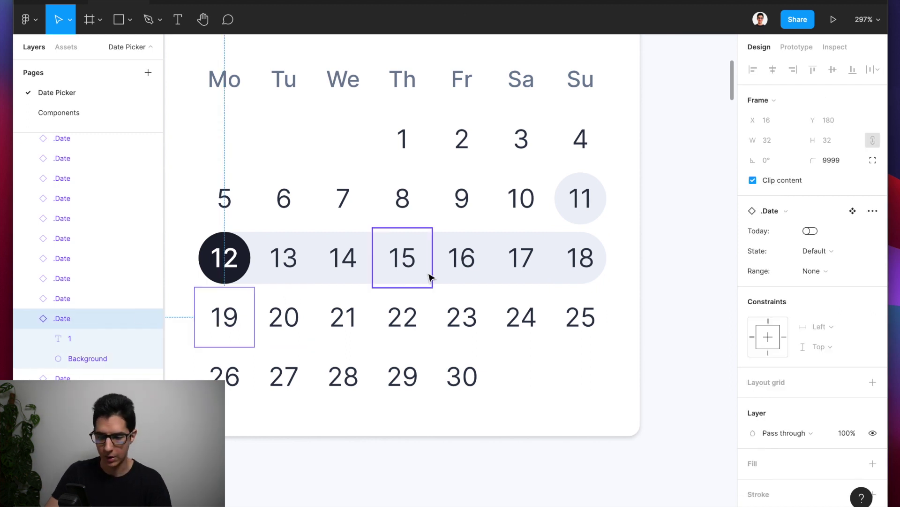
pyautogui.click(820, 275)
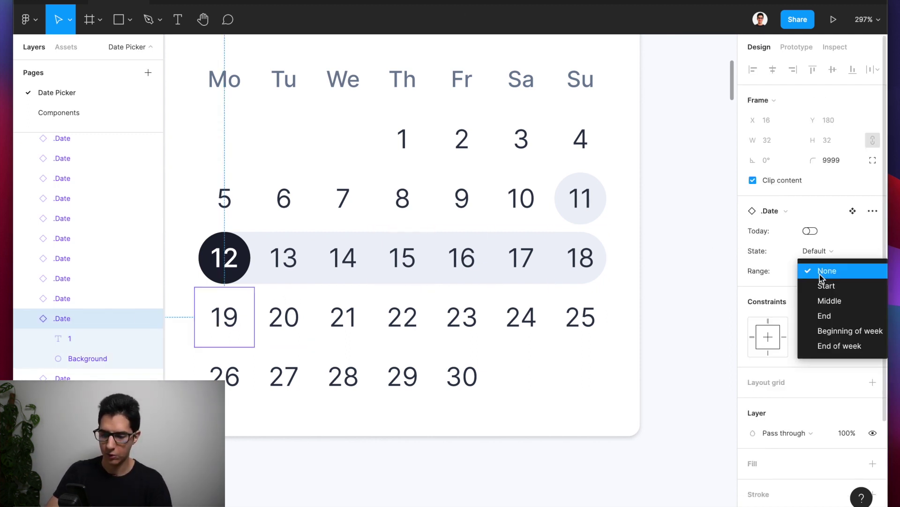
pyautogui.click(833, 334)
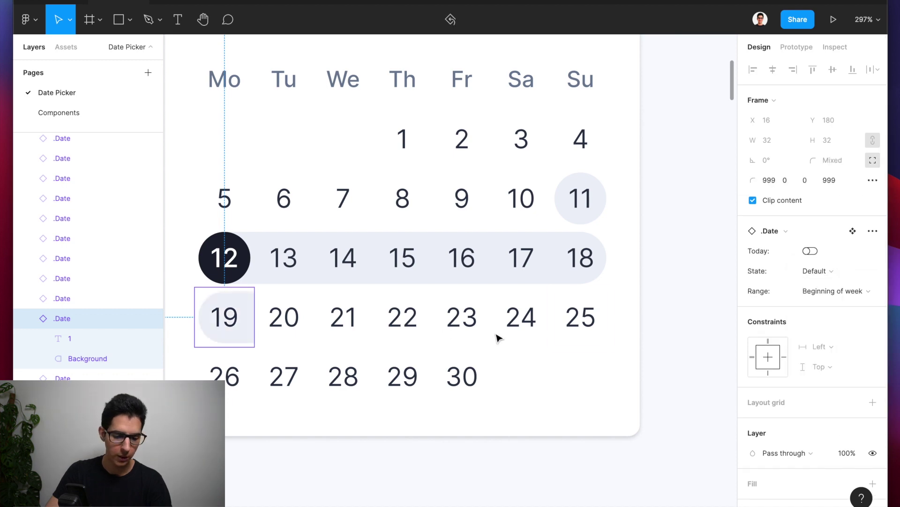
# Step: Set the Range property of dates 20 and 21 together to Middle
pyautogui.scroll(-2, 516, 336)
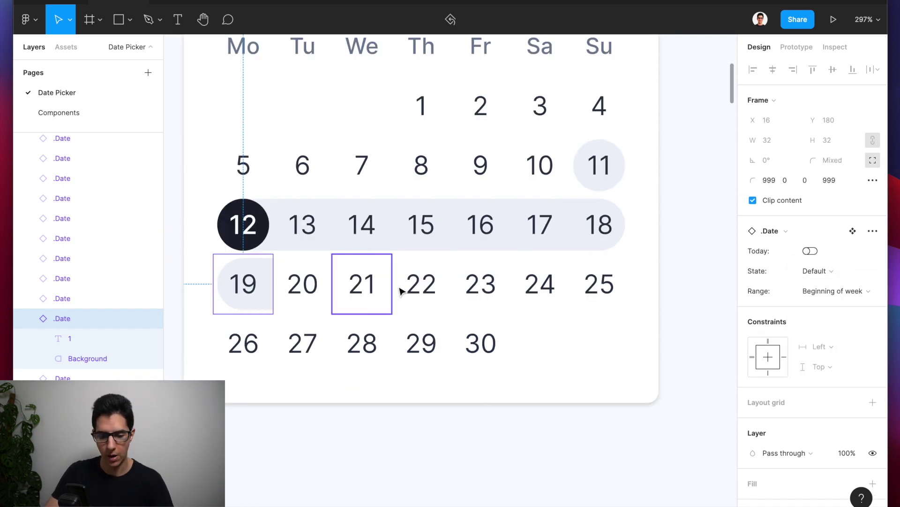
pyautogui.click(312, 288)
pyautogui.keyDown('shift'); pyautogui.click(357, 289); pyautogui.keyUp('shift')
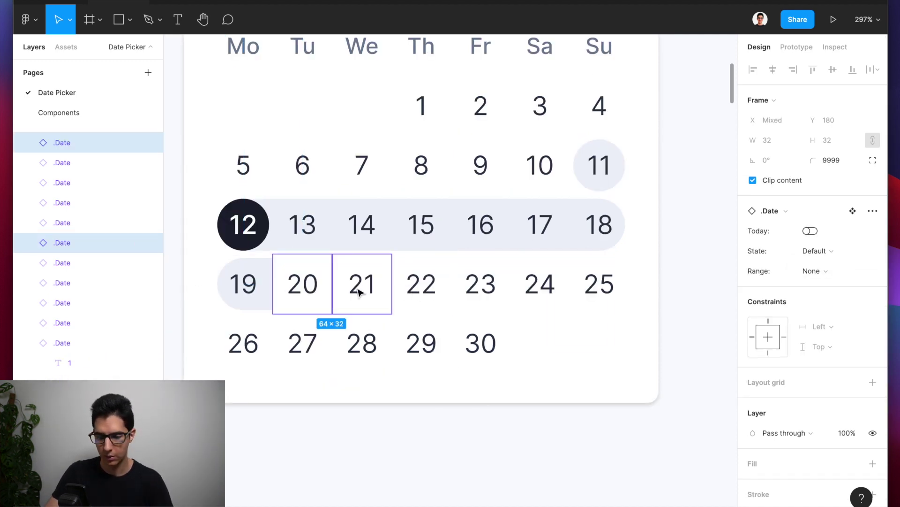
pyautogui.click(810, 271)
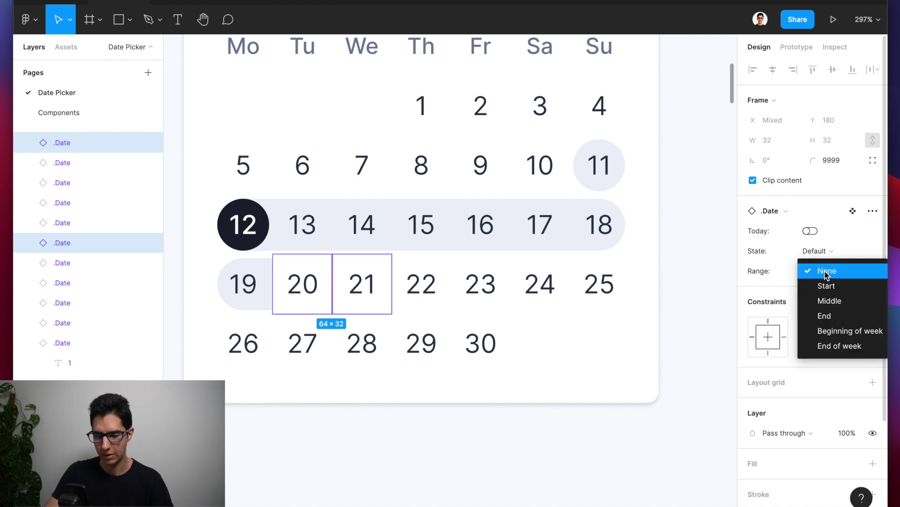
pyautogui.click(820, 304)
# Step: Set the Range property of the 22 date to End, then deselect and review the two-week range
pyautogui.click(412, 293)
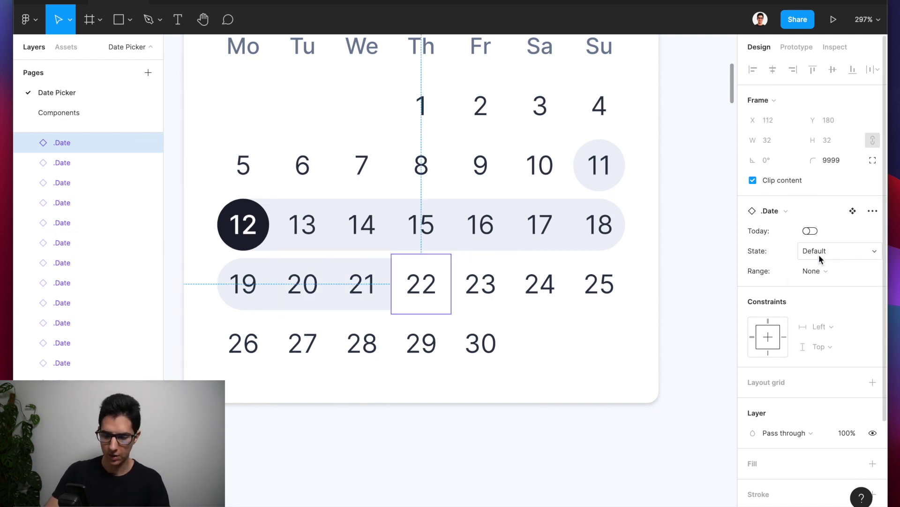
pyautogui.click(817, 271)
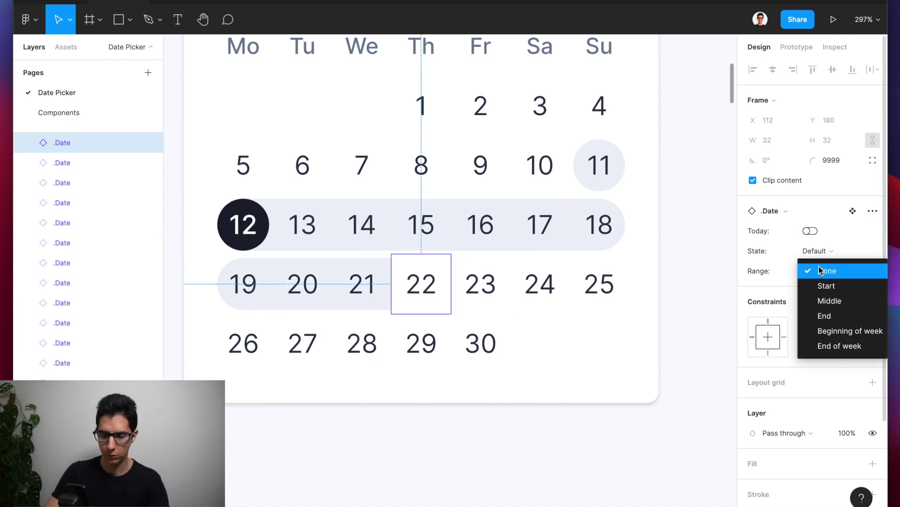
pyautogui.click(830, 321)
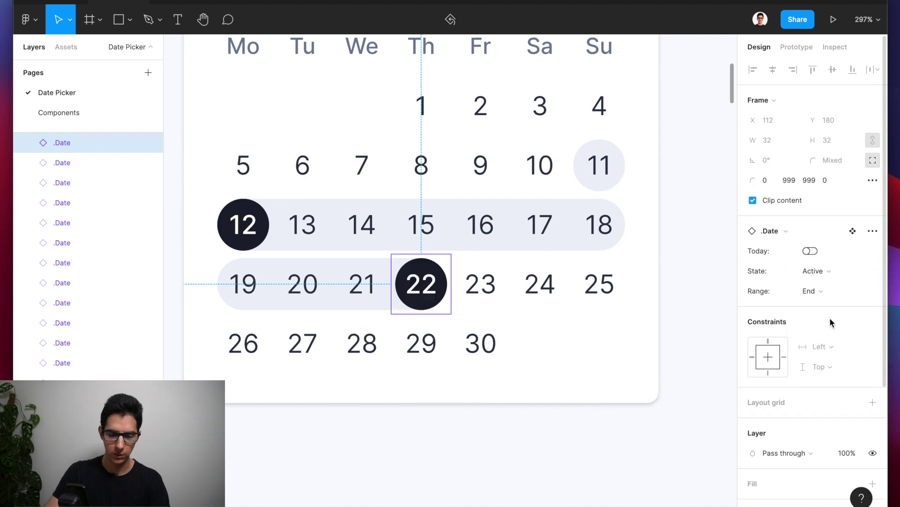
pyautogui.click(660, 285)
pyautogui.scroll(-5, 661, 289)
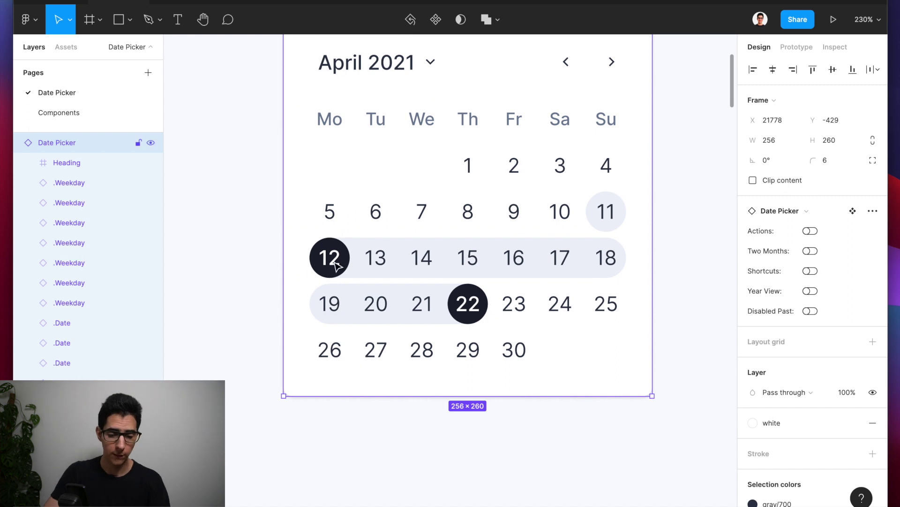
pyautogui.click(696, 289)
pyautogui.hotkey('shift', '1')
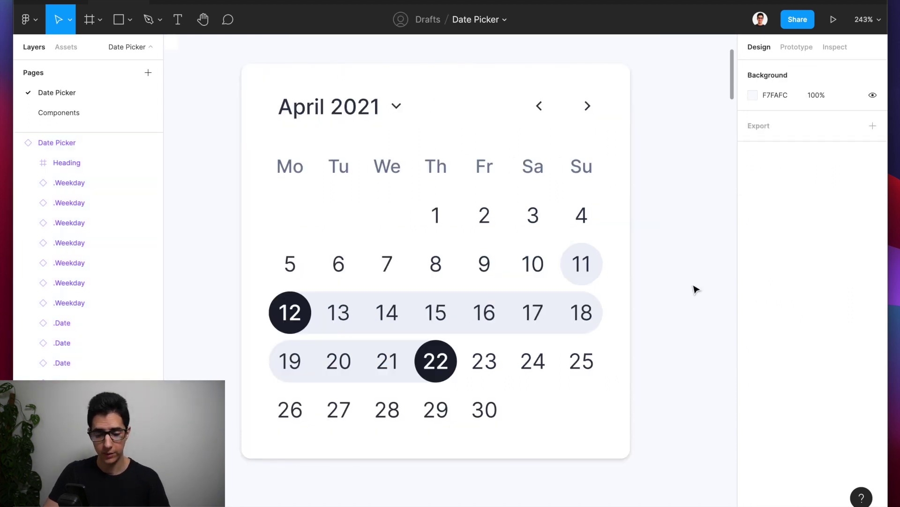
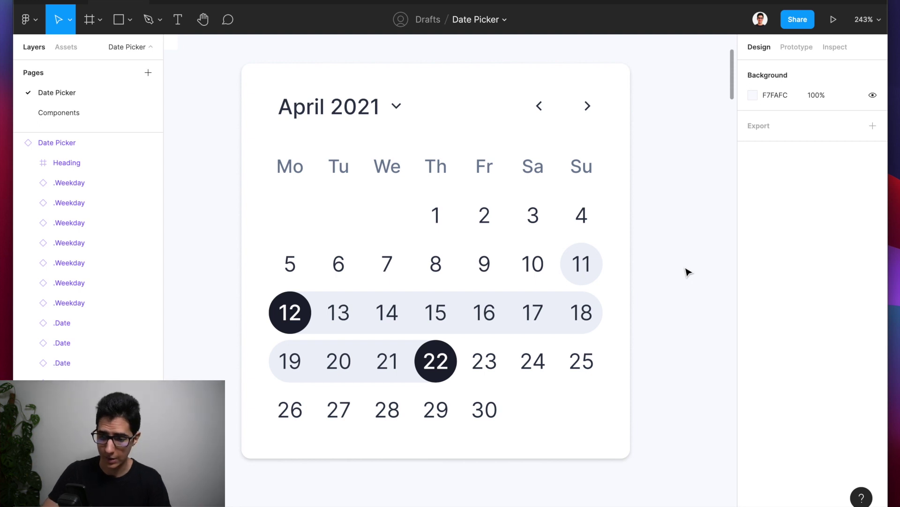
# Step: Duplicate the April 2021 calendar to the right of the original and reset all overrides on the copy
pyautogui.hscroll(5, 687, 272)
pyautogui.scroll(-5, 687, 272)
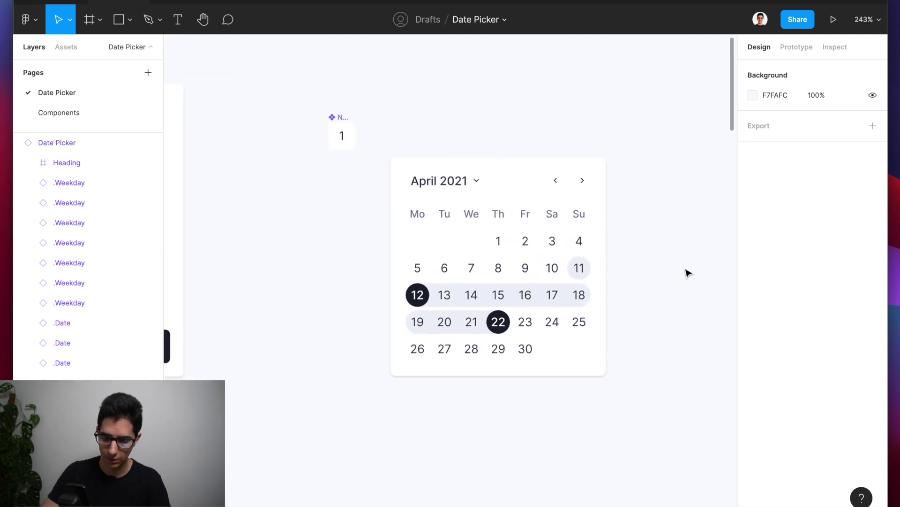
pyautogui.click(380, 255)
pyautogui.scroll(-3, 380, 256)
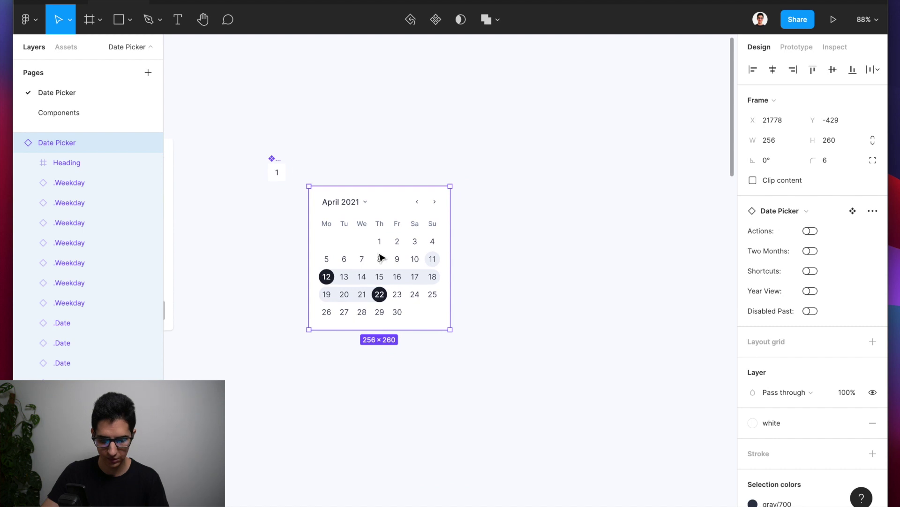
pyautogui.hscroll(1, 383, 254)
pyautogui.moveTo(384, 249); pyautogui.dragTo(598, 249)
pyautogui.hscroll(2, 596, 246)
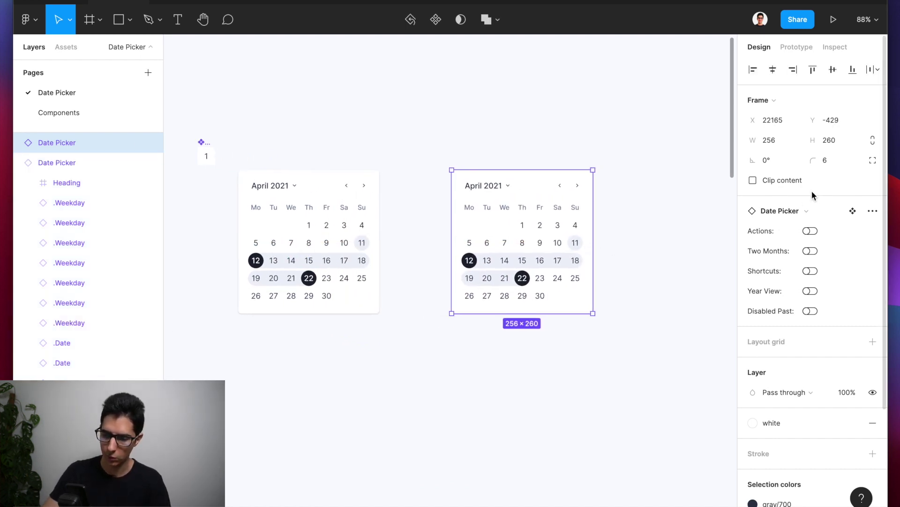
pyautogui.click(873, 211)
pyautogui.click(800, 288)
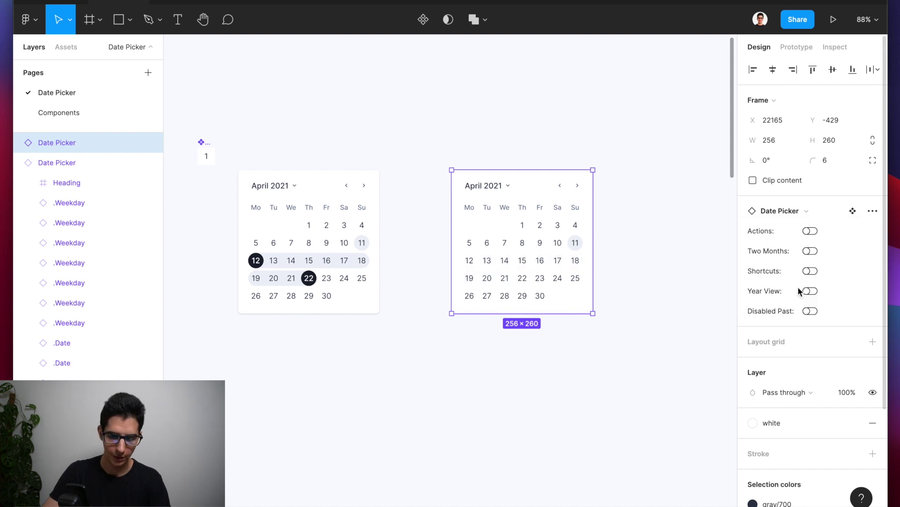
# Step: Turn on the Two Months property of the duplicated calendar and deselect it
pyautogui.hscroll(2, 619, 282)
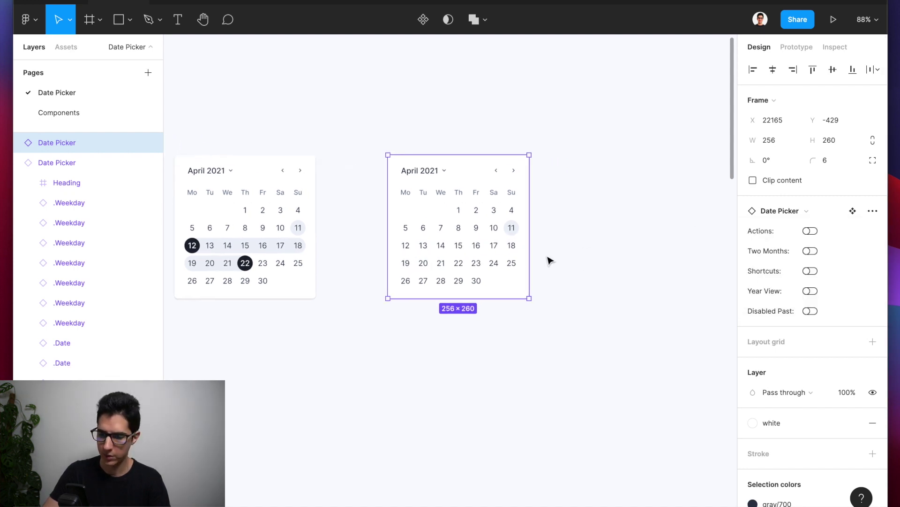
pyautogui.scroll(3, 549, 259)
pyautogui.click(811, 251)
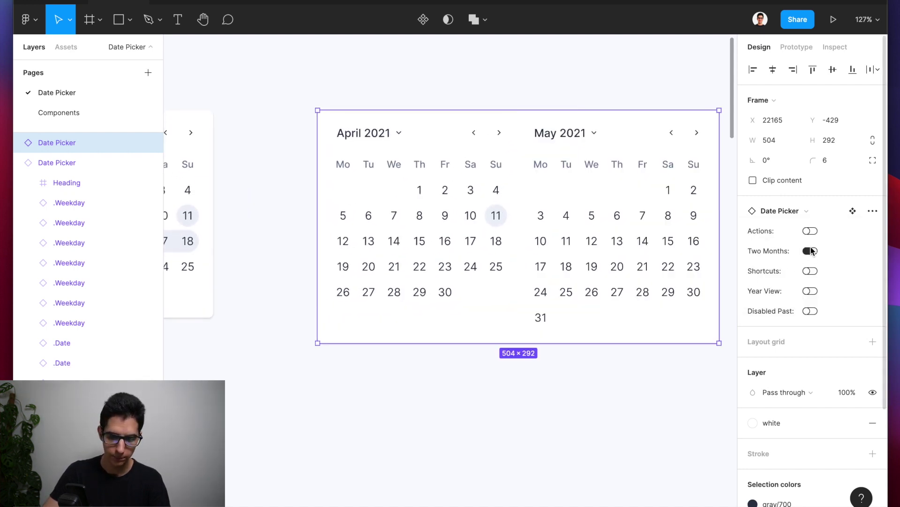
pyautogui.hotkey('shift', '2')
pyautogui.click(319, 470)
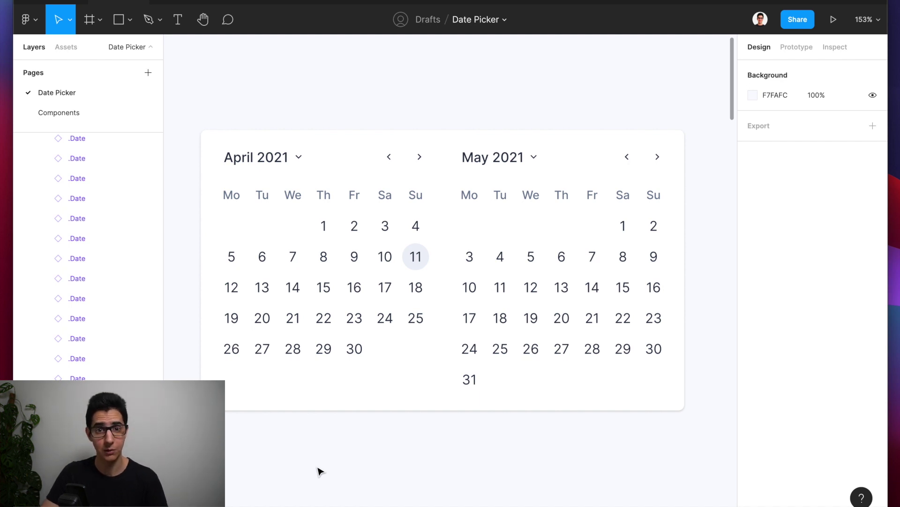
# Step: Set the Range property of the April 27 date in the two-month calendar to Start
pyautogui.click(262, 354)
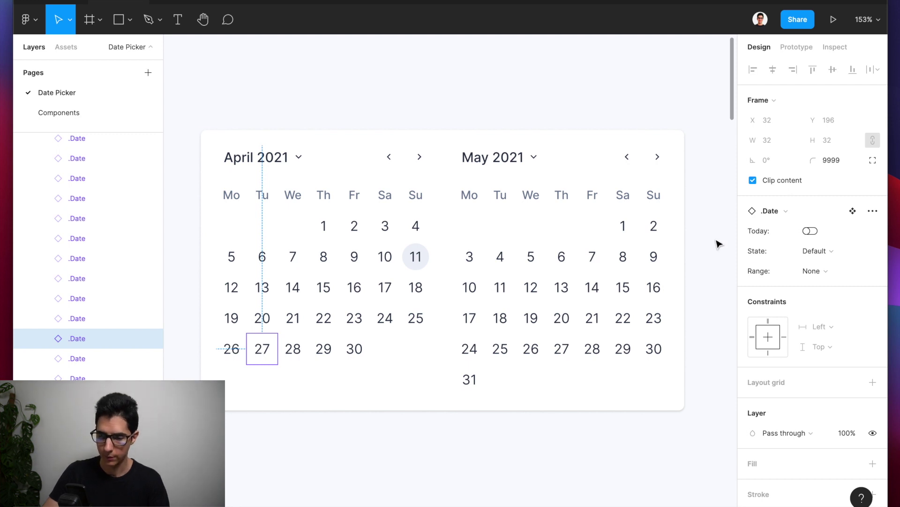
pyautogui.click(829, 273)
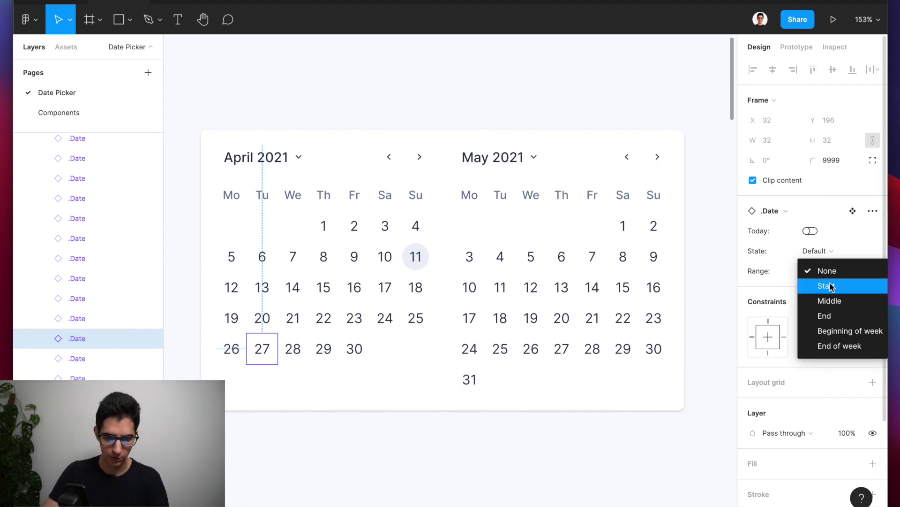
pyautogui.click(830, 286)
pyautogui.press('Return')
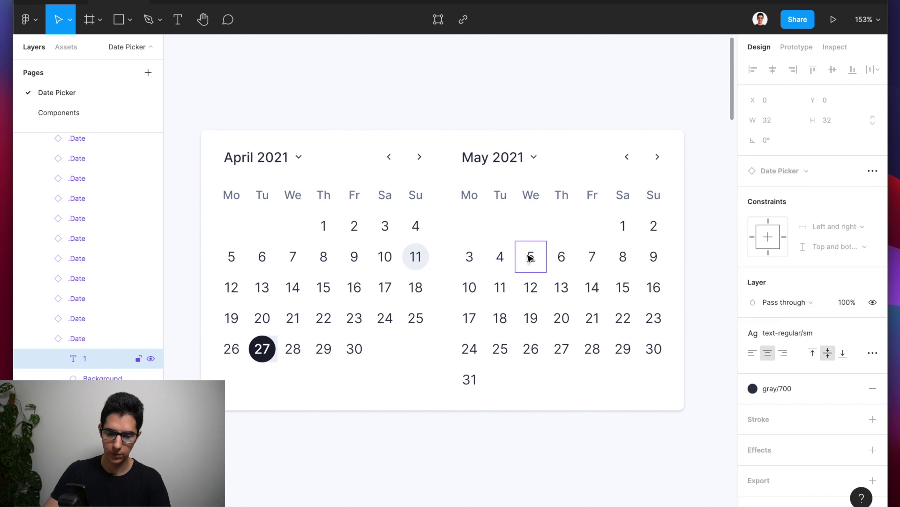
# Step: Set the Range property of the May 5 date in the two-month calendar to End
pyautogui.click(542, 256)
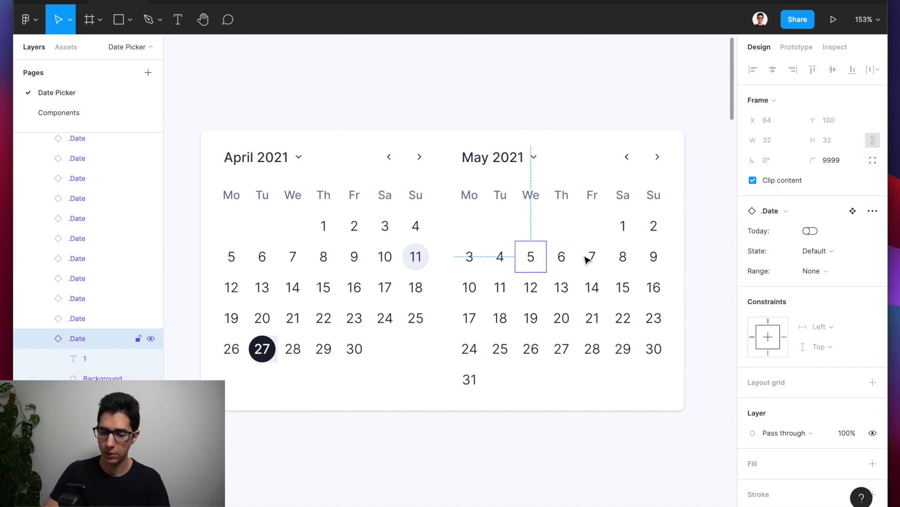
pyautogui.click(833, 272)
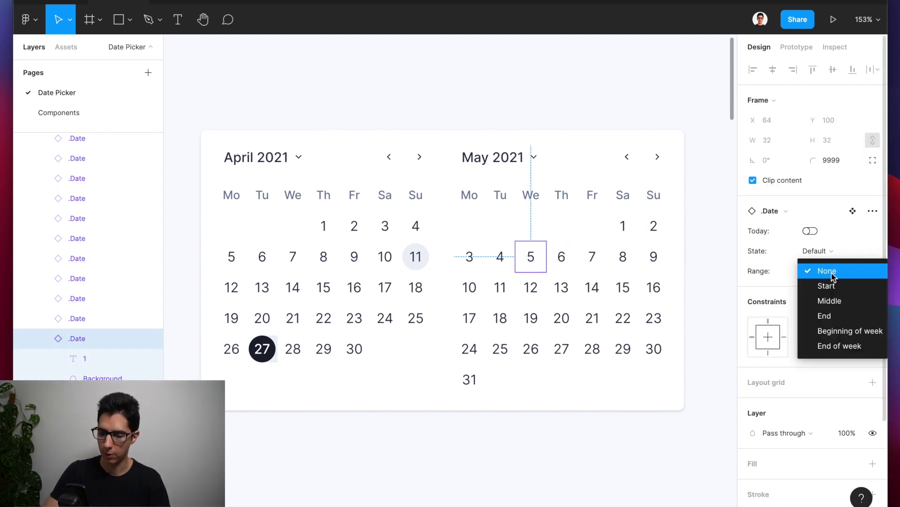
pyautogui.click(830, 316)
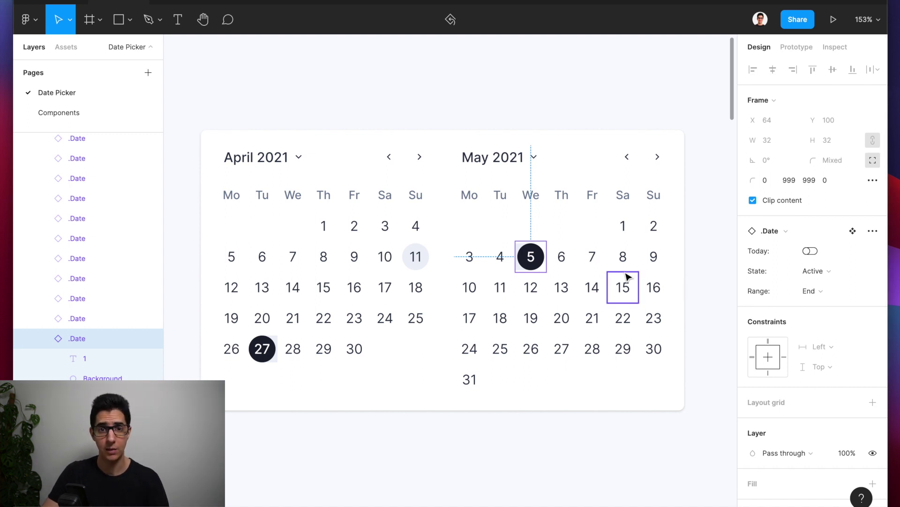
# Step: Set the Range property of the May 1 and May 4 dates to Middle
pyautogui.click(499, 257)
pyautogui.keyDown('shift'); pyautogui.click(626, 229); pyautogui.keyUp('shift')
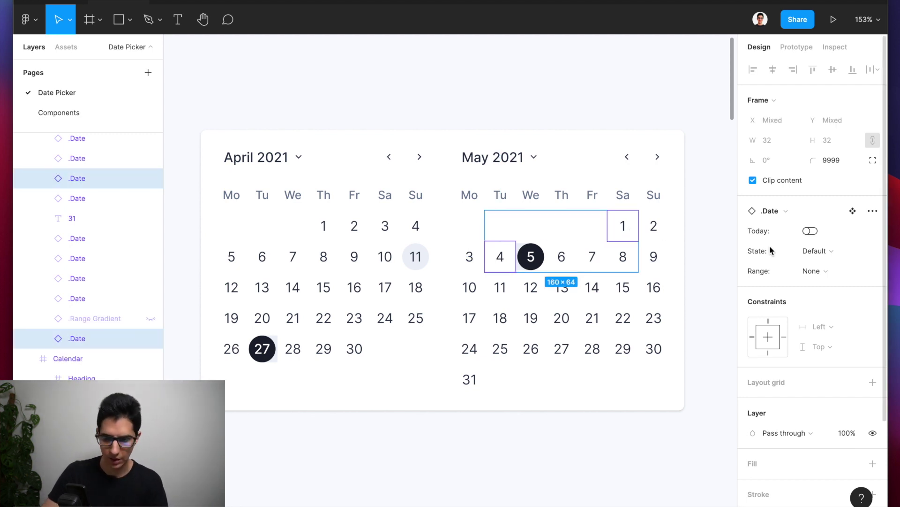
pyautogui.click(823, 269)
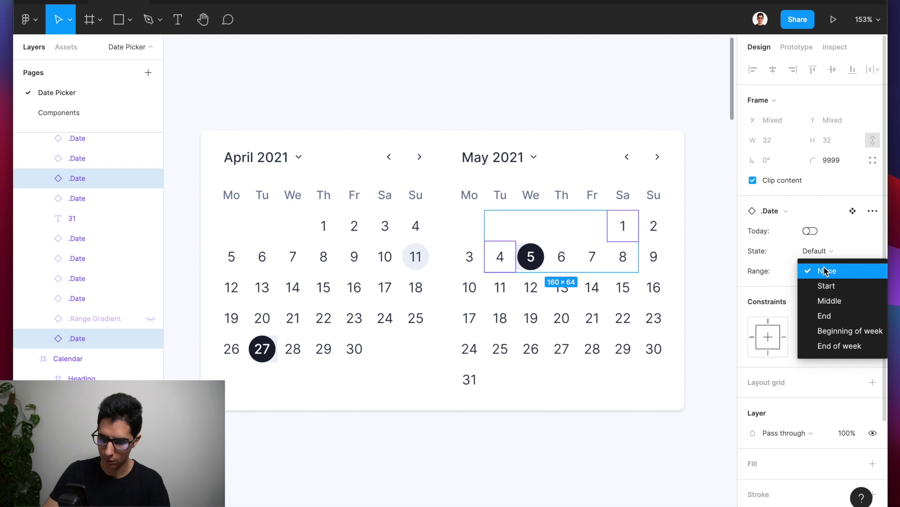
pyautogui.click(834, 303)
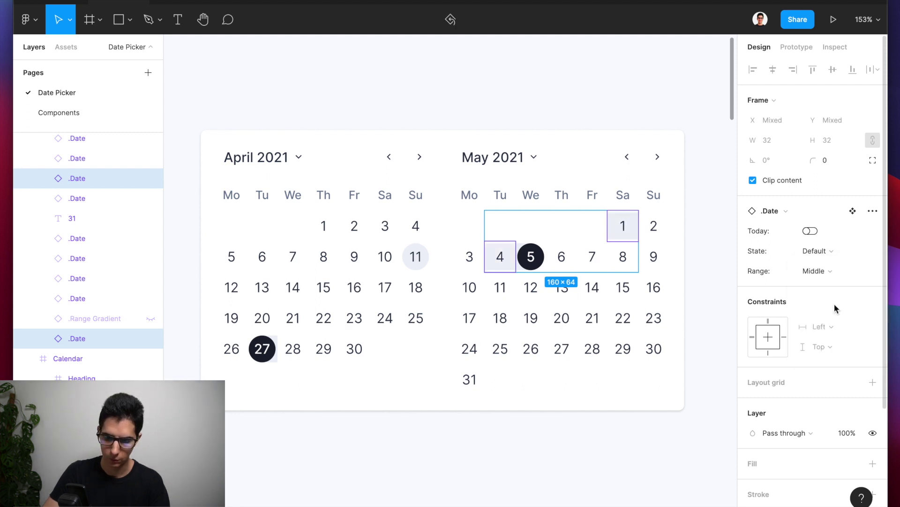
# Step: Set the Range property of the May 3 date to Beginning of week and of the May 2 date to End of week
pyautogui.click(472, 259)
pyautogui.click(832, 271)
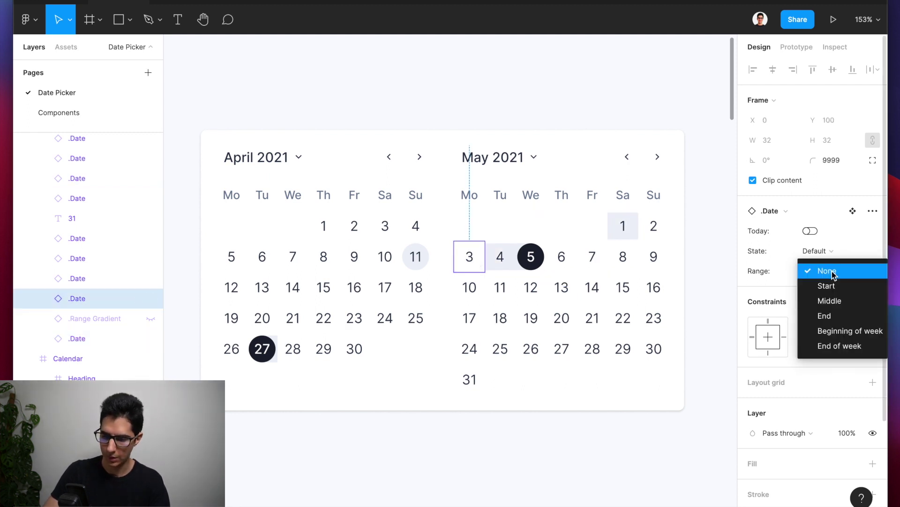
pyautogui.click(833, 330)
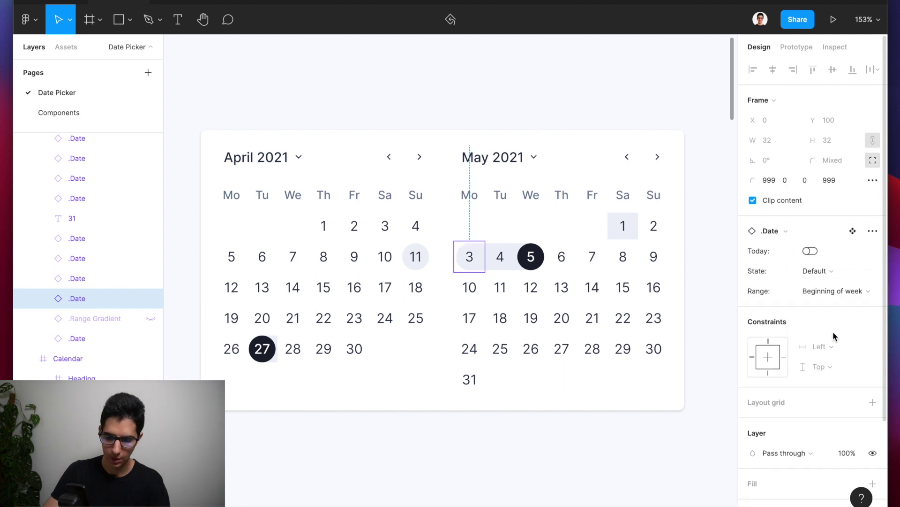
pyautogui.click(655, 227)
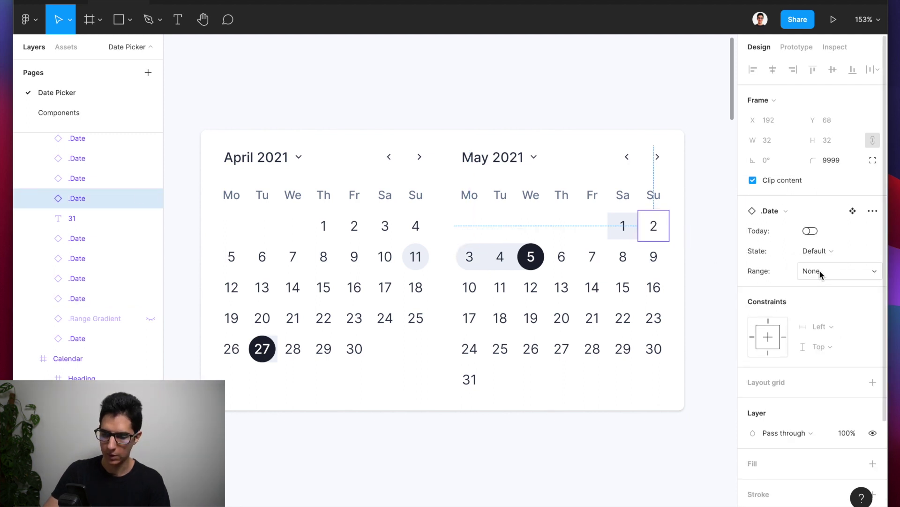
pyautogui.click(821, 271)
pyautogui.click(831, 345)
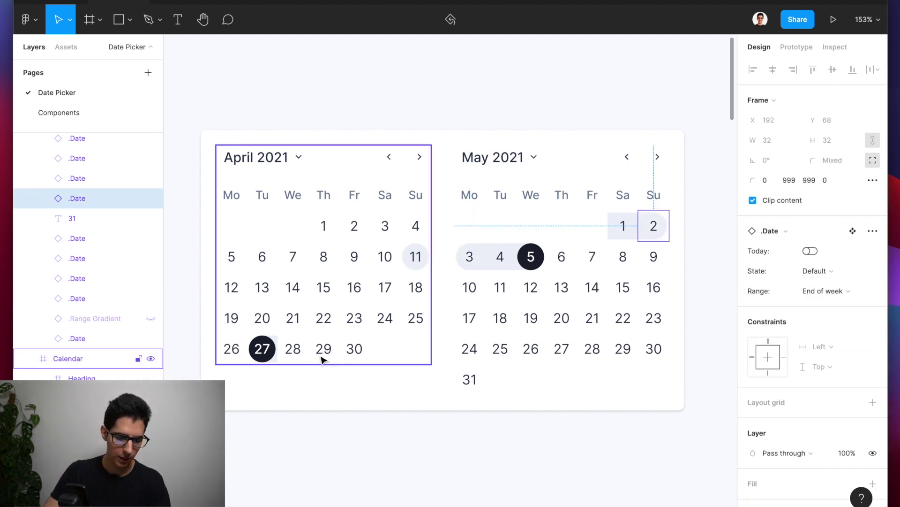
# Step: Set the Range property of the April 28, 29 and 30 dates to Middle, then deselect them
pyautogui.click(291, 350)
pyautogui.keyDown('shift'); pyautogui.click(321, 352); pyautogui.keyUp('shift')
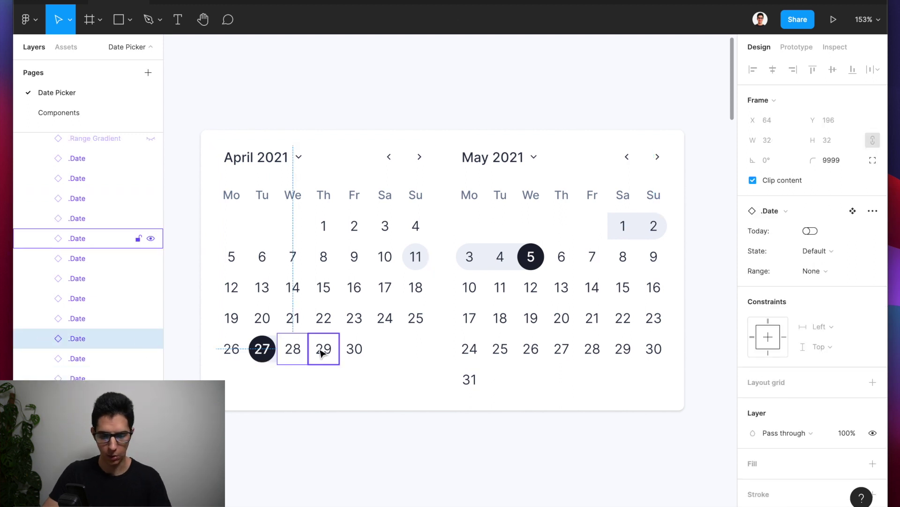
pyautogui.keyDown('shift'); pyautogui.click(354, 349); pyautogui.keyUp('shift')
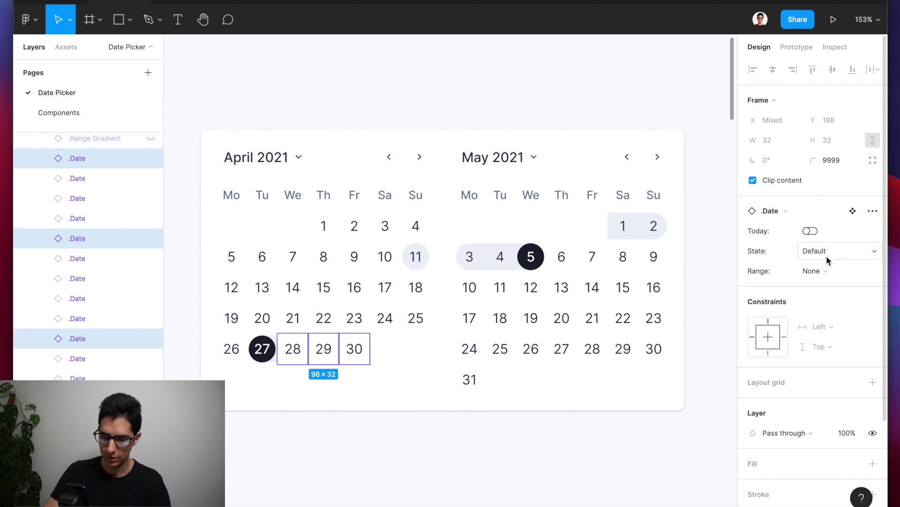
pyautogui.click(818, 268)
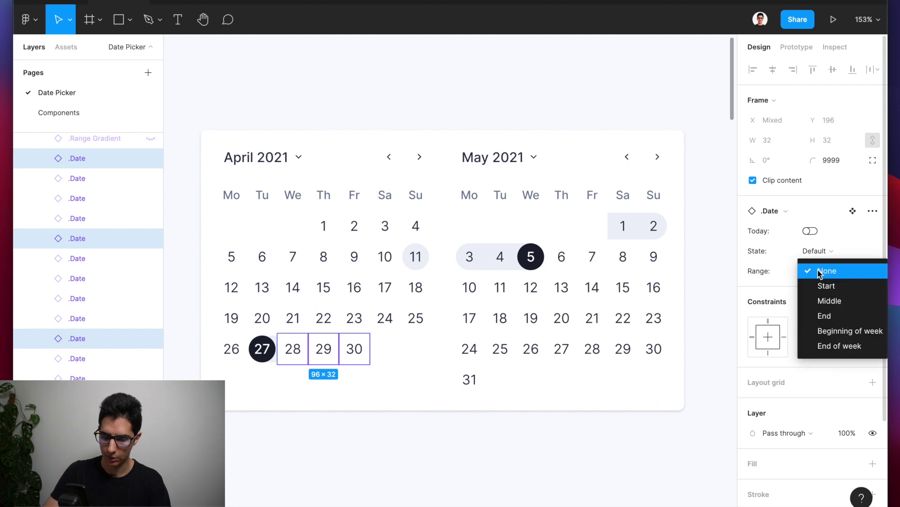
pyautogui.click(824, 300)
pyautogui.click(416, 472)
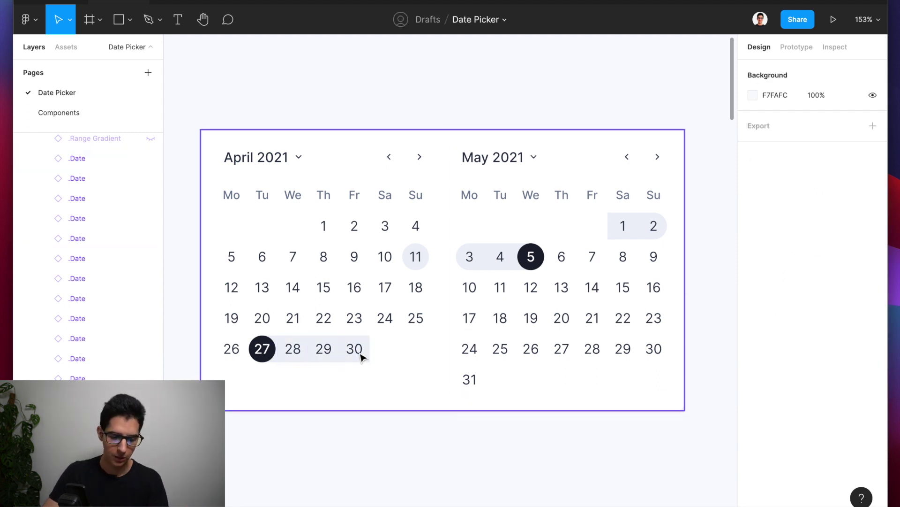
# Step: Inspect how the range breaks between the two months and set the Range property of the April 30 date to End of week
pyautogui.scroll(5, 361, 357)
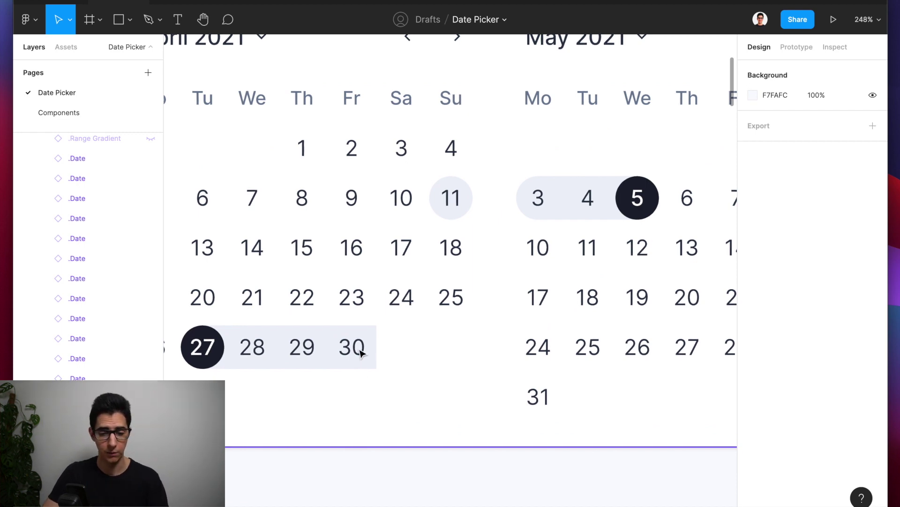
pyautogui.scroll(-3, 360, 351)
pyautogui.scroll(-3, 359, 352)
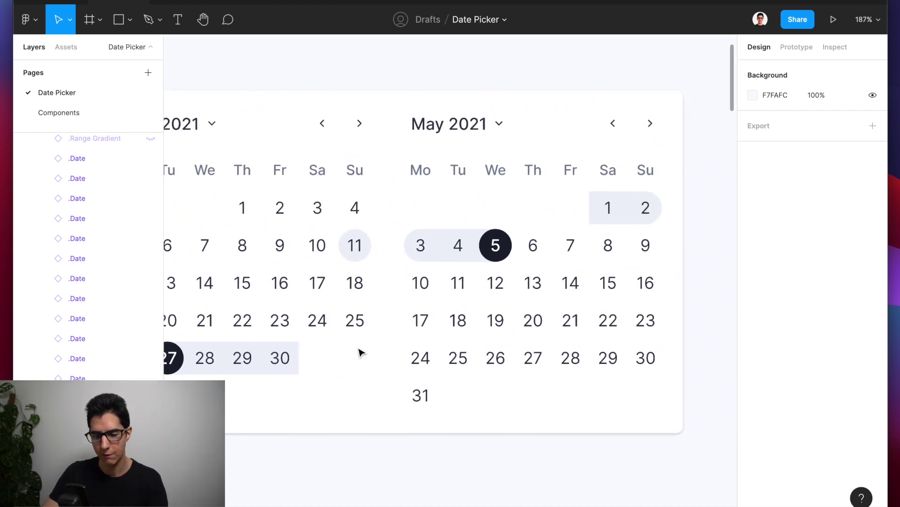
pyautogui.hscroll(-4, 400, 259)
pyautogui.scroll(-3, 400, 260)
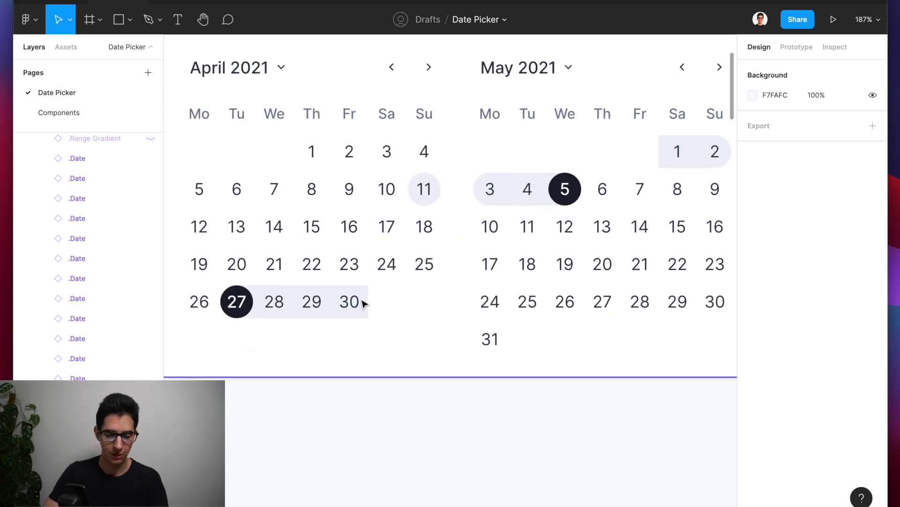
pyautogui.click(350, 314)
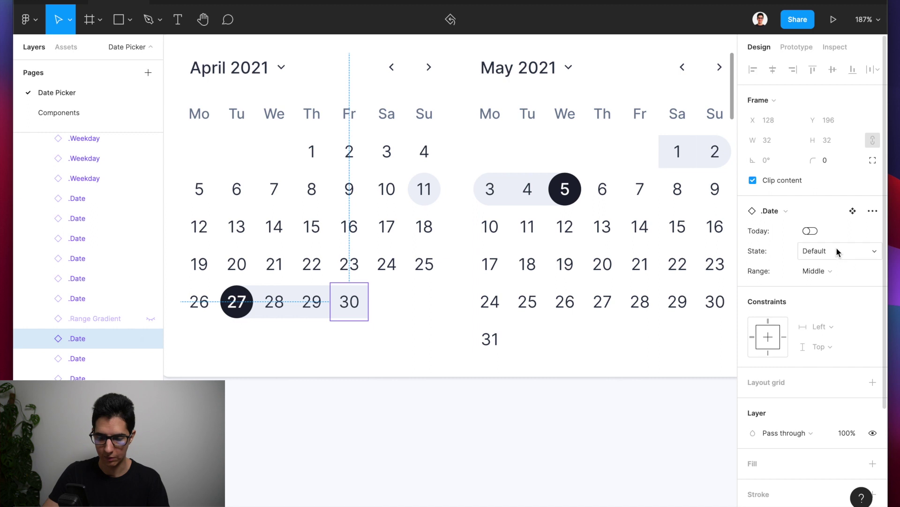
pyautogui.click(826, 272)
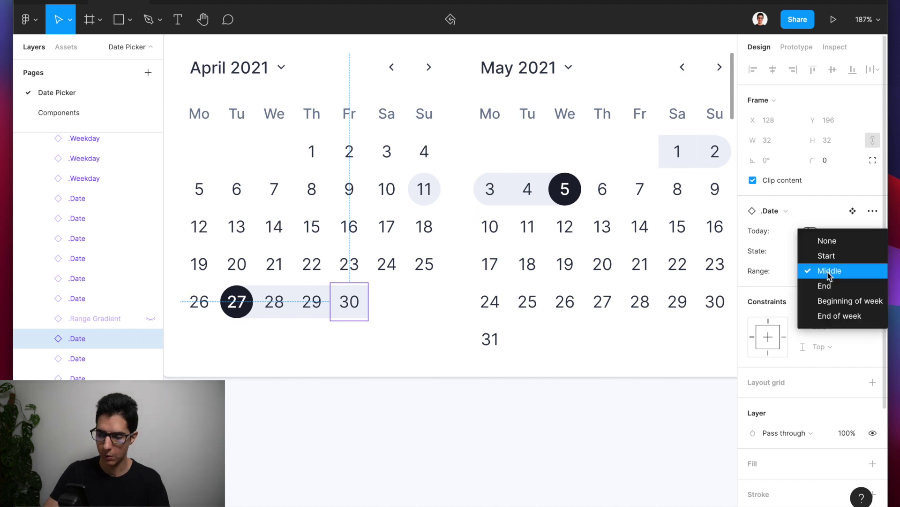
pyautogui.click(834, 315)
pyautogui.hscroll(5, 397, 320)
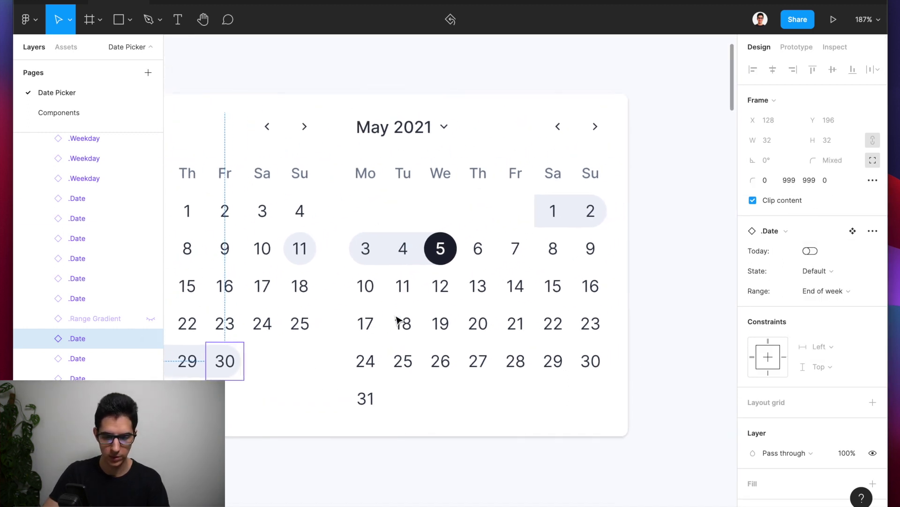
# Step: Set the Range property of the May 1 date to Beginning of week
pyautogui.keyDown('super'); pyautogui.click(555, 214); pyautogui.keyUp('super')
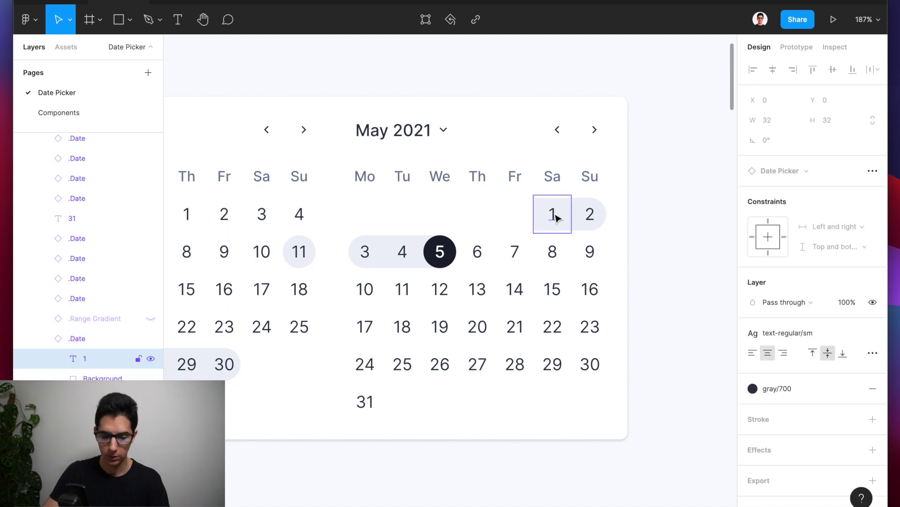
pyautogui.click(88, 338)
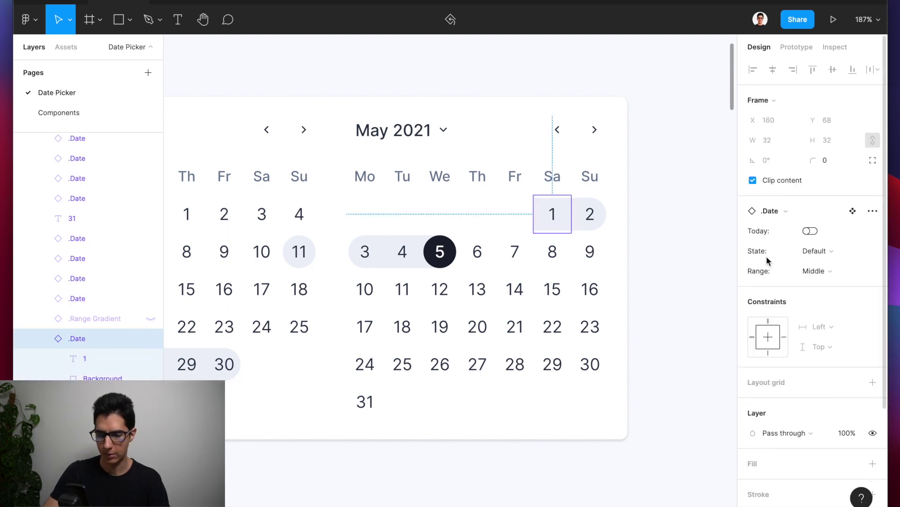
pyautogui.click(830, 272)
pyautogui.click(838, 300)
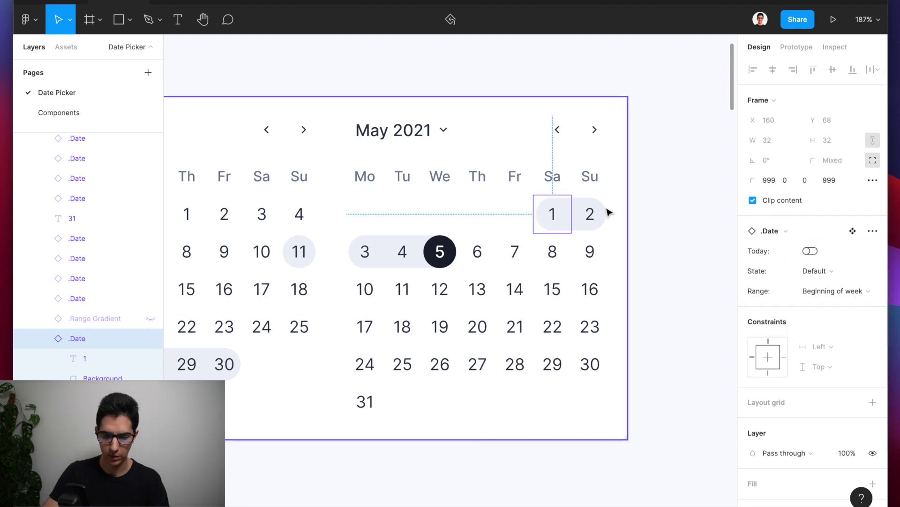
pyautogui.click(656, 235)
pyautogui.hotkey('shift', '1')
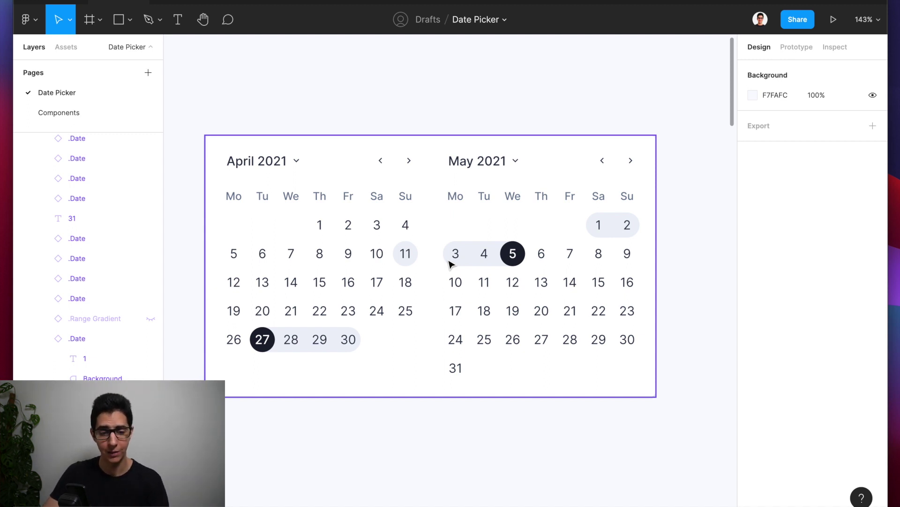
# Step: Undo the recent range changes on the May 1 and April 30 dates
pyautogui.click(355, 336)
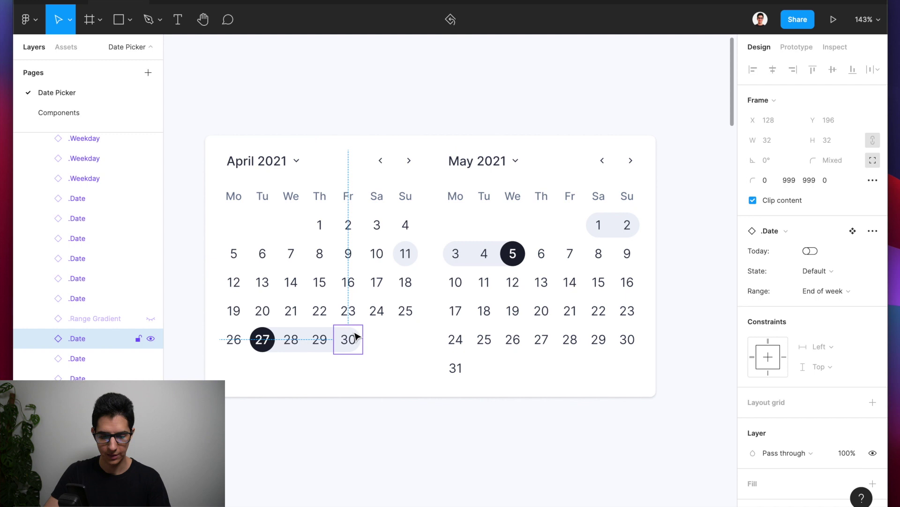
pyautogui.click(594, 258)
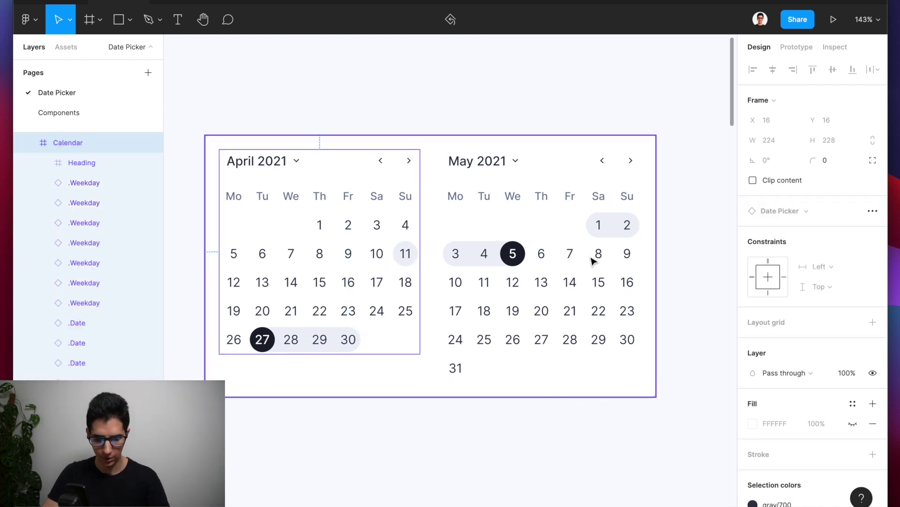
pyautogui.press('Escape')
pyautogui.press('Tab')
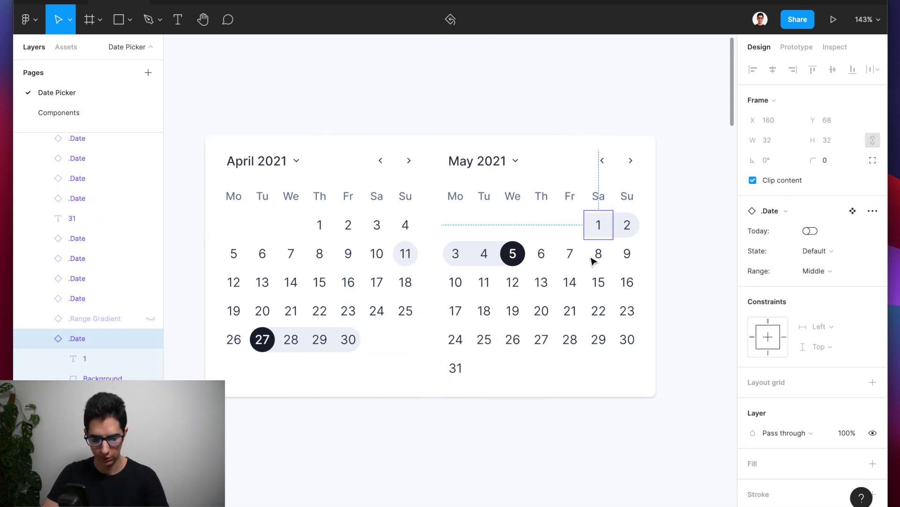
pyautogui.press('super+z')
pyautogui.press('super+z')
pyautogui.press('super+z')
pyautogui.press('super+z')
pyautogui.press('super+z')
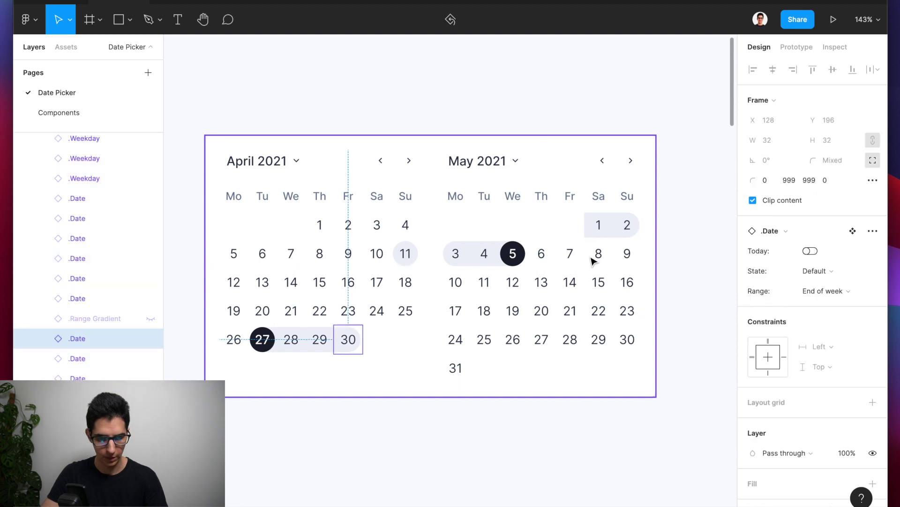
# Step: Show the hidden Range Gradient after April 30 in the April calendar and inspect how it meets that date
pyautogui.click(384, 339)
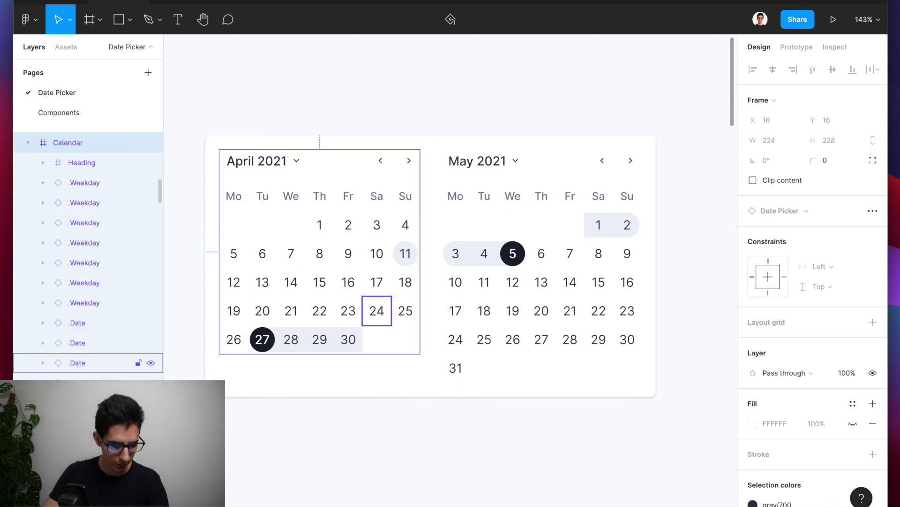
pyautogui.scroll(-1, 88, 253)
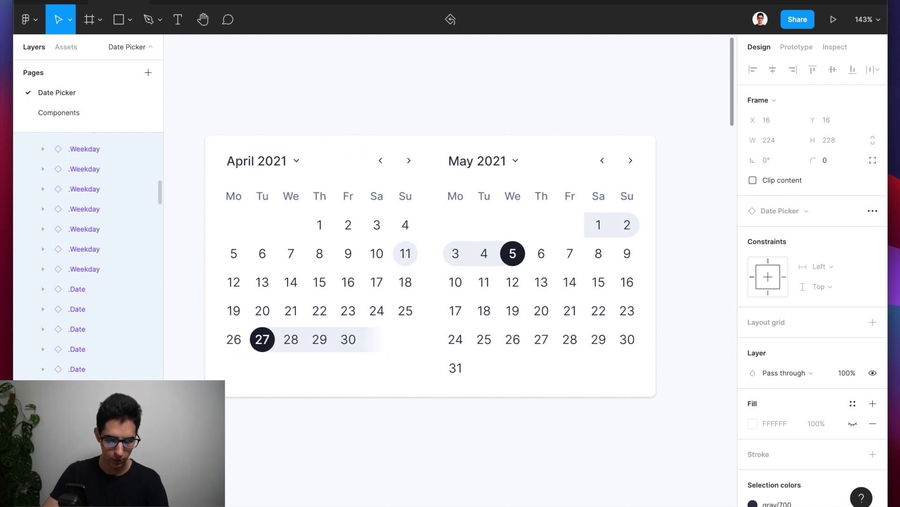
pyautogui.scroll(6, 371, 370)
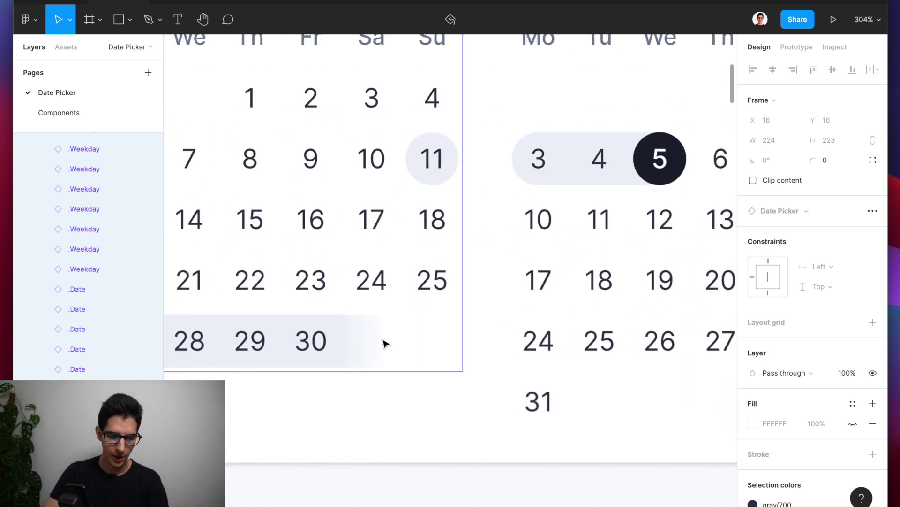
pyautogui.hscroll(-1, 383, 340)
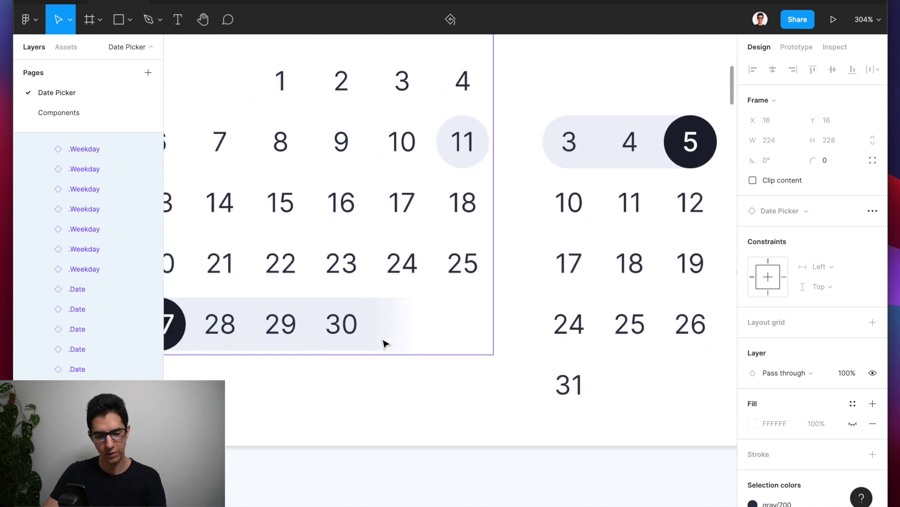
pyautogui.click(411, 328)
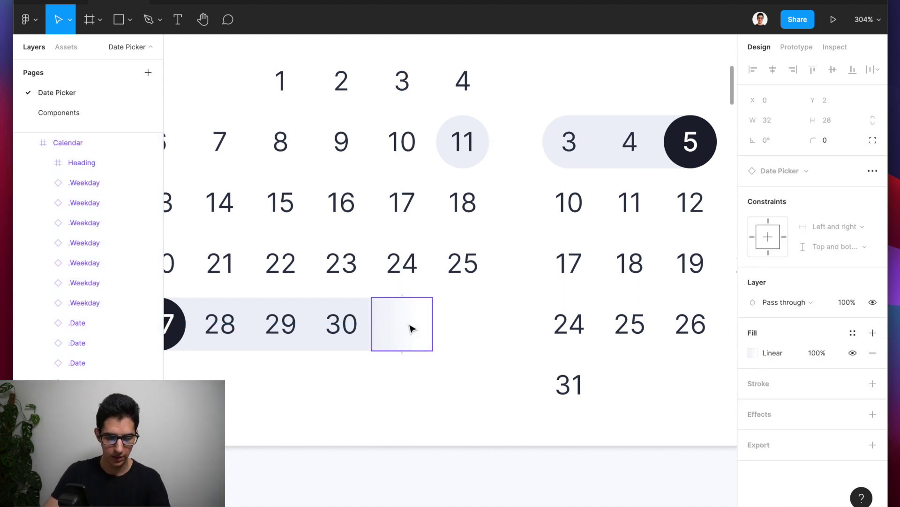
pyautogui.moveTo(375, 350); pyautogui.dragTo(370, 324)
pyautogui.scroll(5, 369, 324)
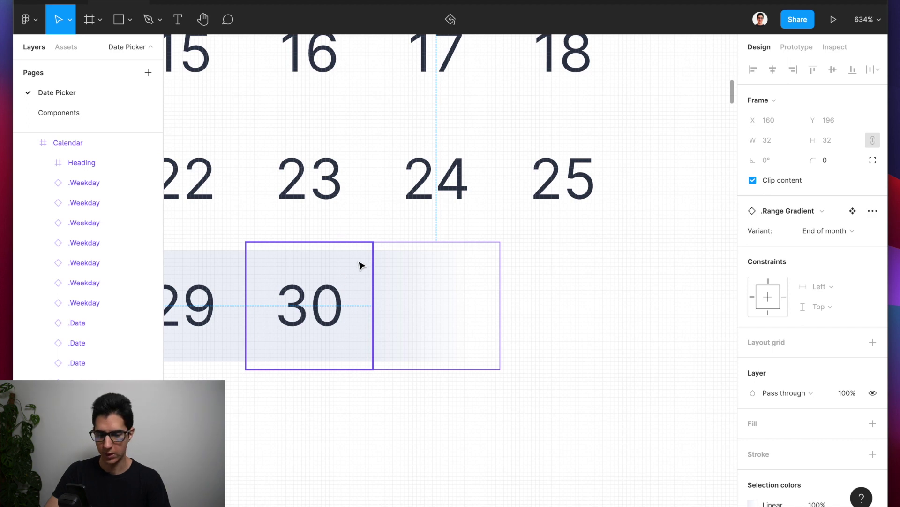
pyautogui.scroll(-5, 361, 265)
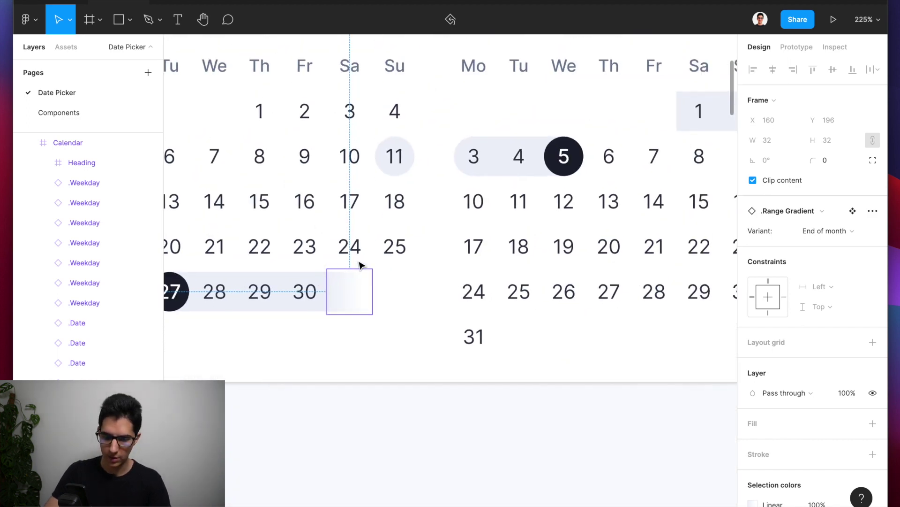
# Step: Show the hidden Range Gradient in front of May 1 in the May calendar
pyautogui.click(526, 191)
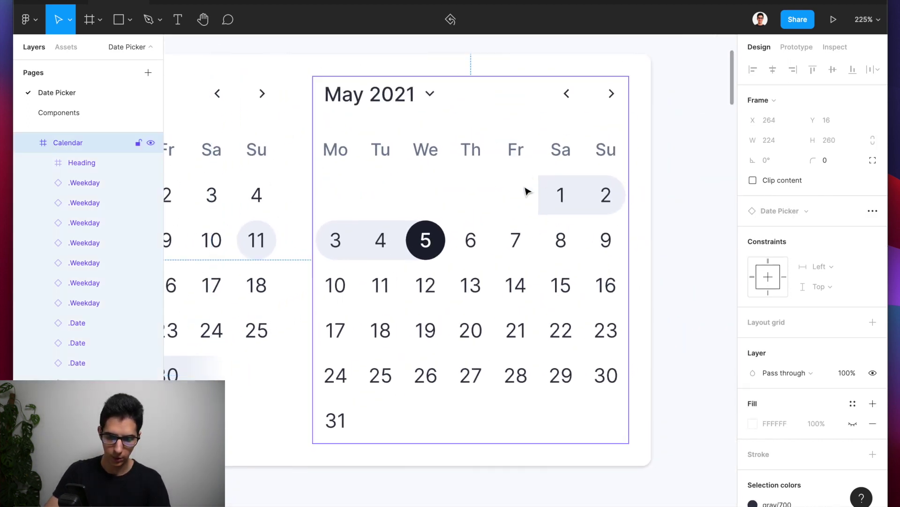
pyautogui.scroll(-5, 115, 355)
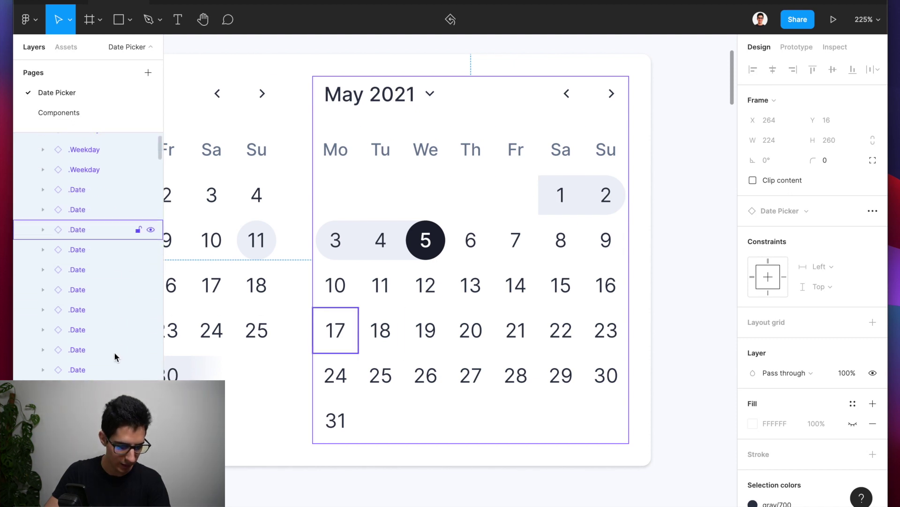
pyautogui.scroll(-1, 115, 356)
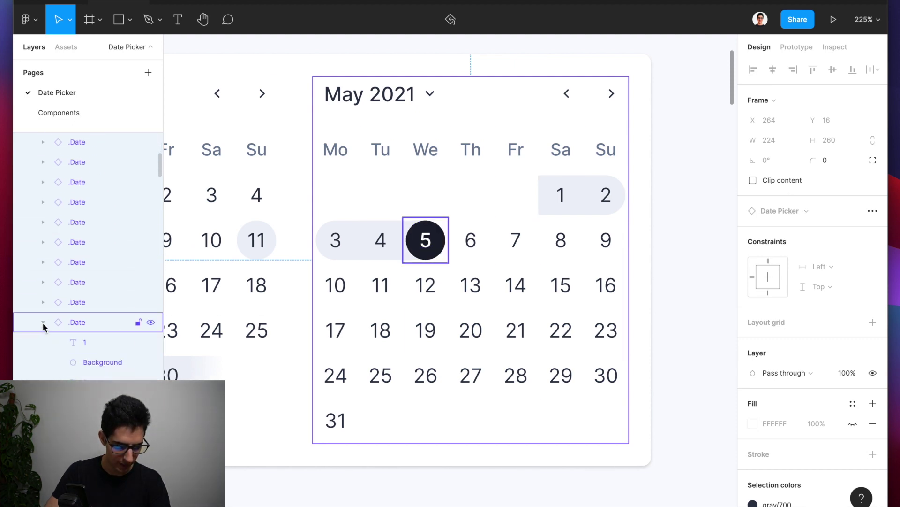
pyautogui.scroll(-2, 44, 323)
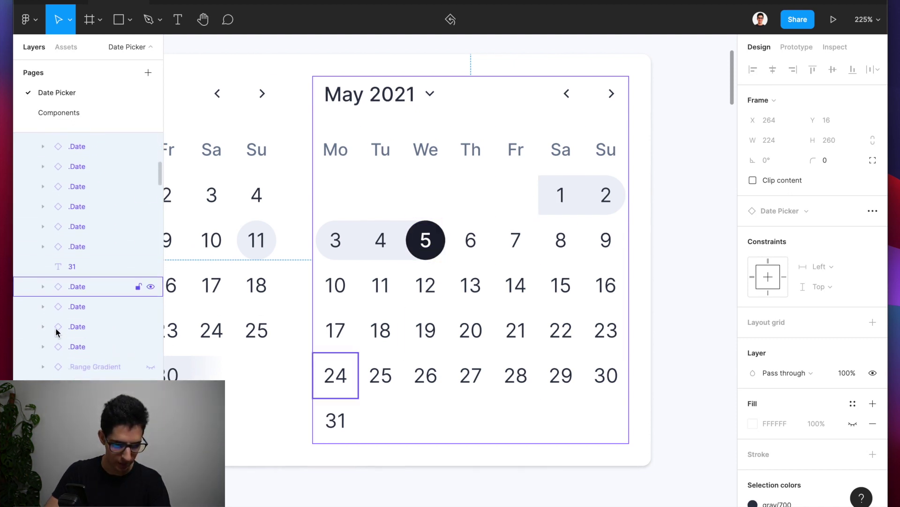
pyautogui.click(151, 368)
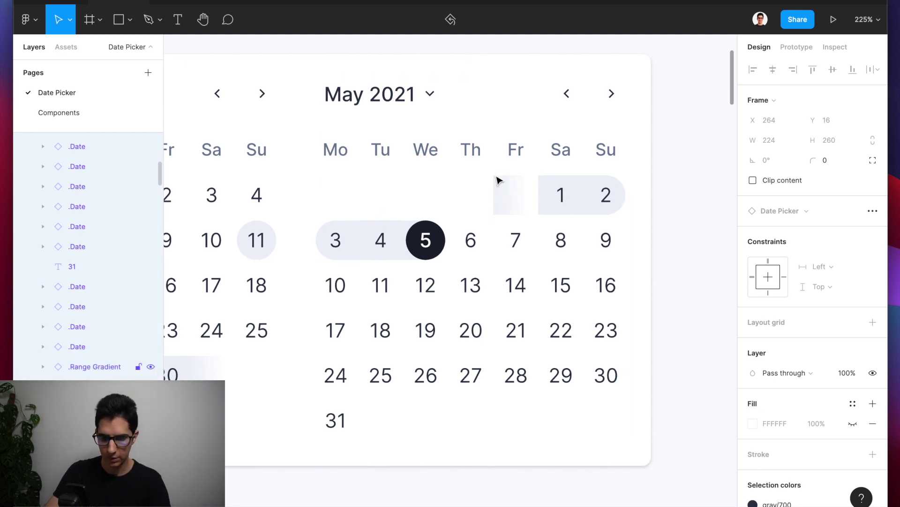
# Step: Set the variant of the Range Gradient in front of May 1 to Beginning of month
pyautogui.scroll(5, 551, 194)
pyautogui.doubleClick(488, 196)
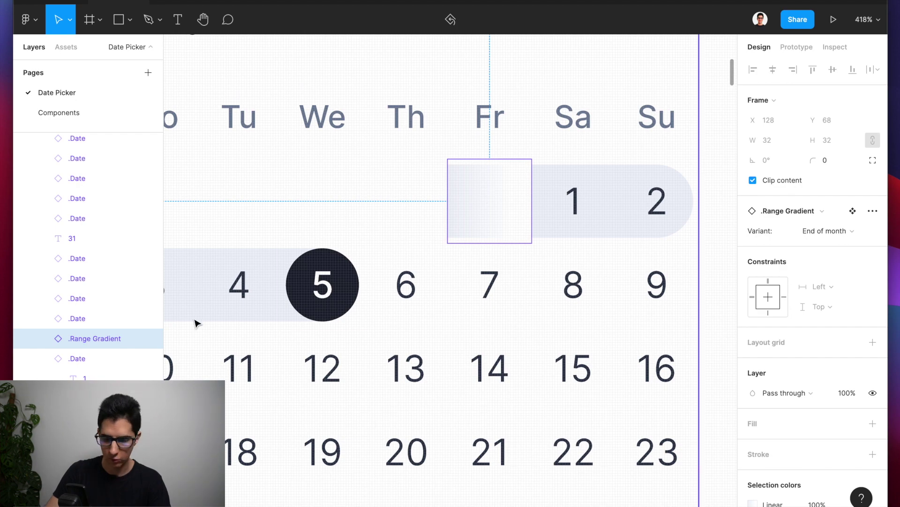
pyautogui.click(809, 232)
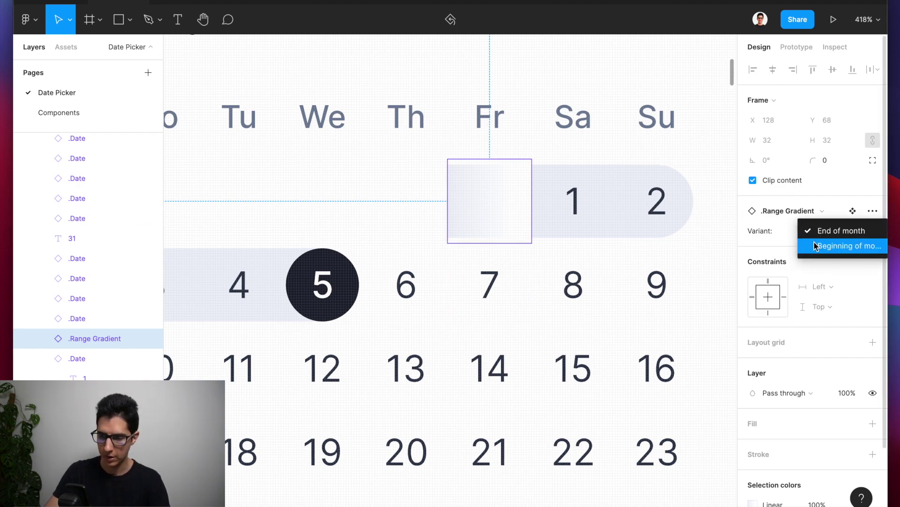
pyautogui.click(817, 248)
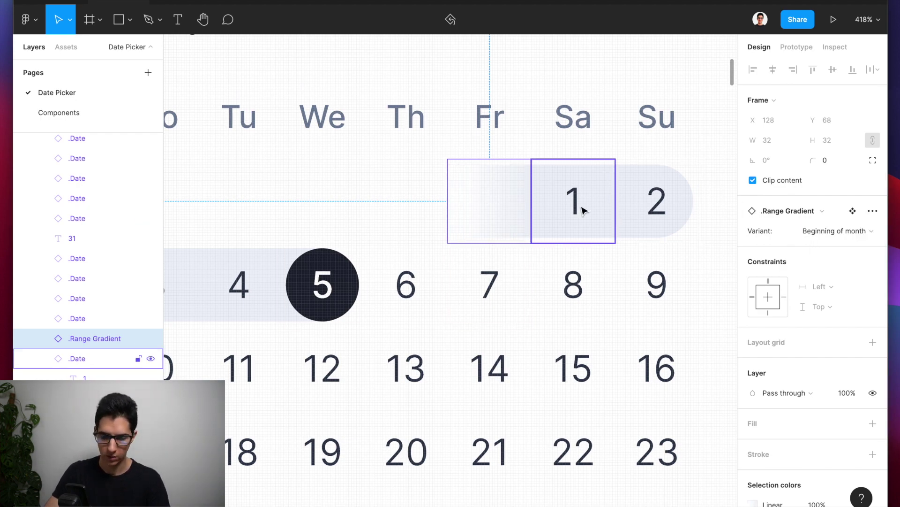
pyautogui.scroll(-5, 584, 210)
pyautogui.scroll(-4, 584, 210)
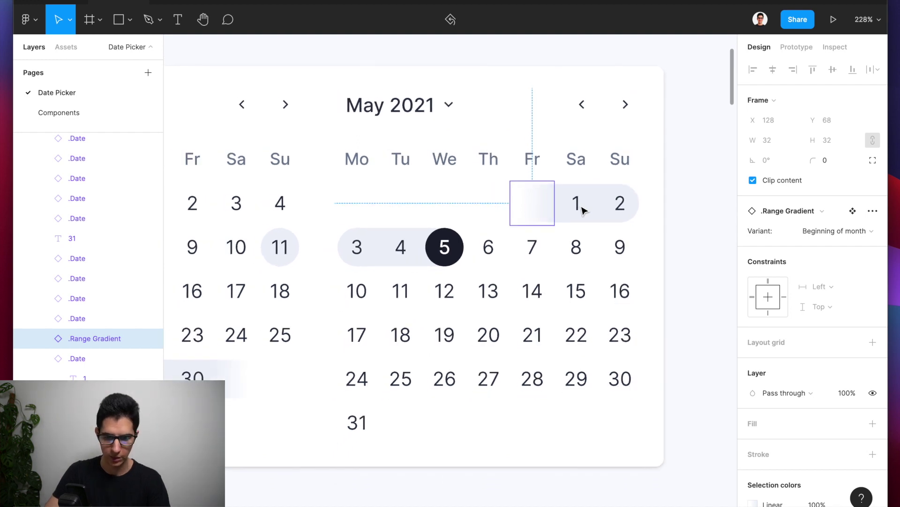
pyautogui.click(667, 228)
pyautogui.hscroll(-2, 666, 228)
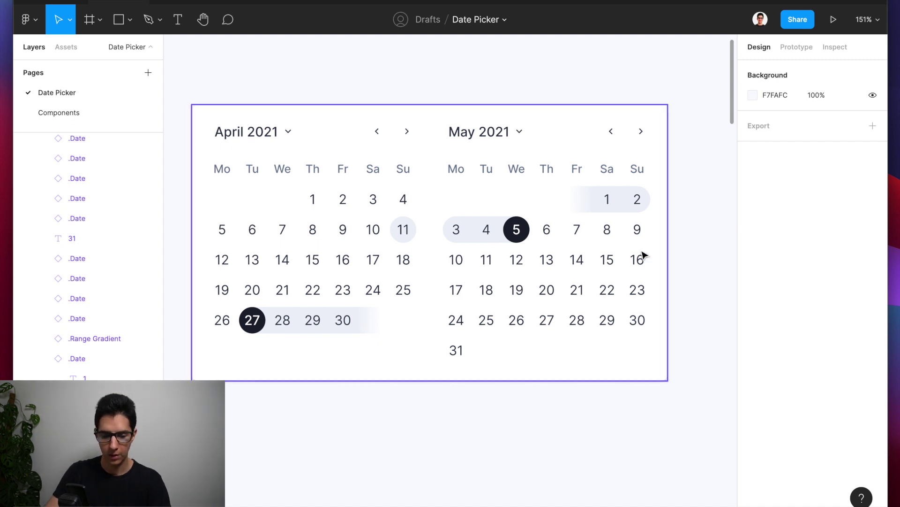
# Step: Place an instance of the NewDate component in the empty canvas below the date picker with the Today to Last month presets
pyautogui.scroll(2, 360, 332)
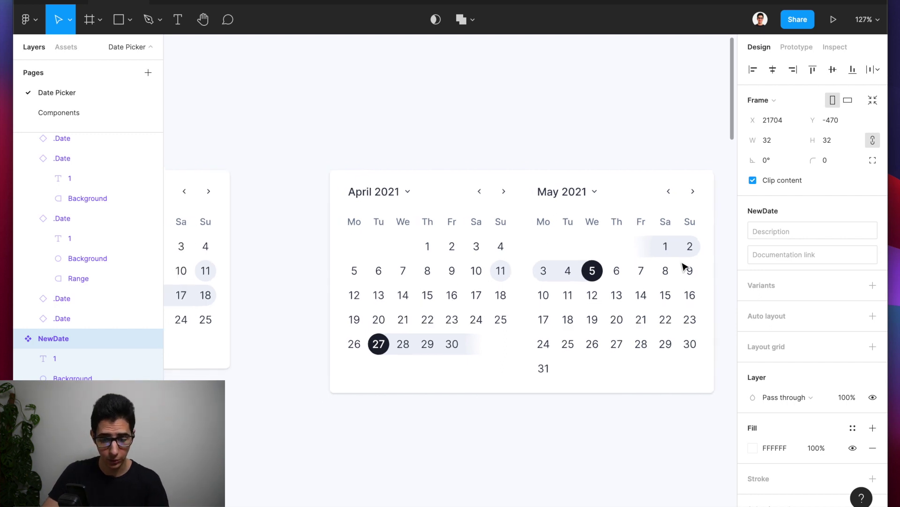
pyautogui.scroll(-5, 684, 264)
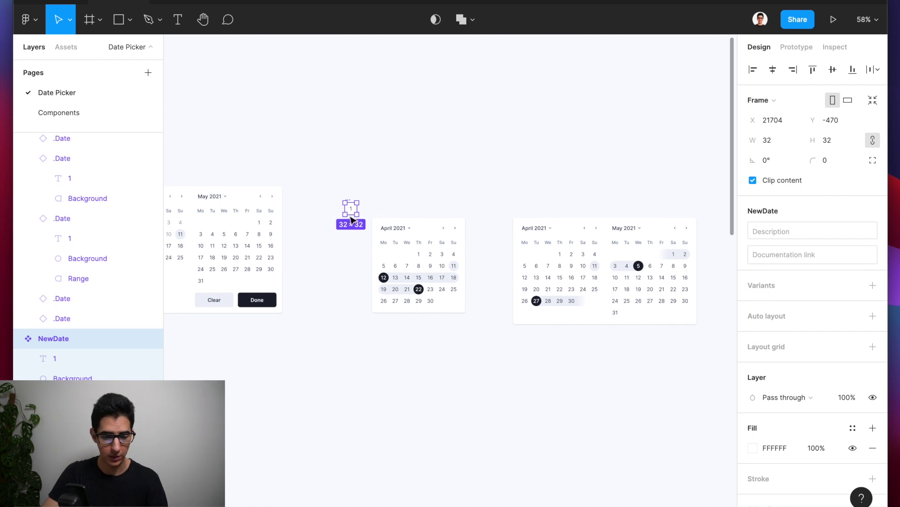
pyautogui.hscroll(-8, 335, 224)
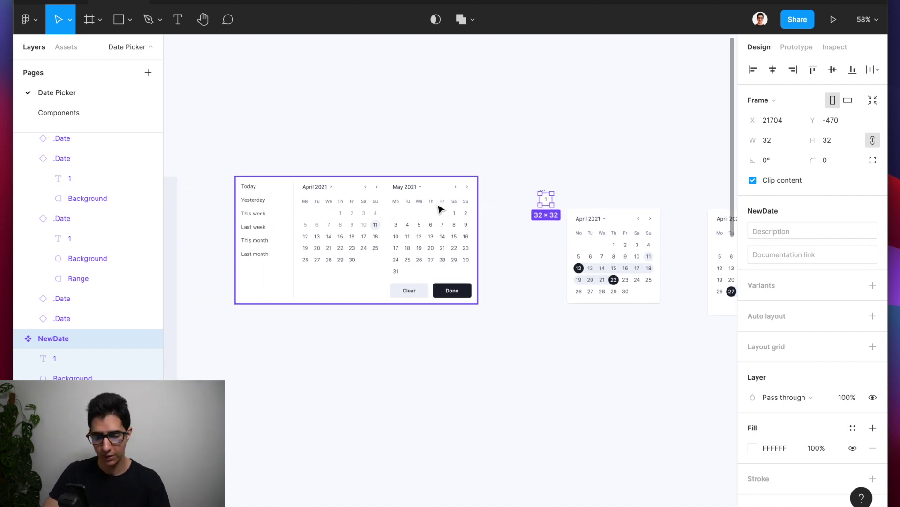
pyautogui.scroll(5, 548, 192)
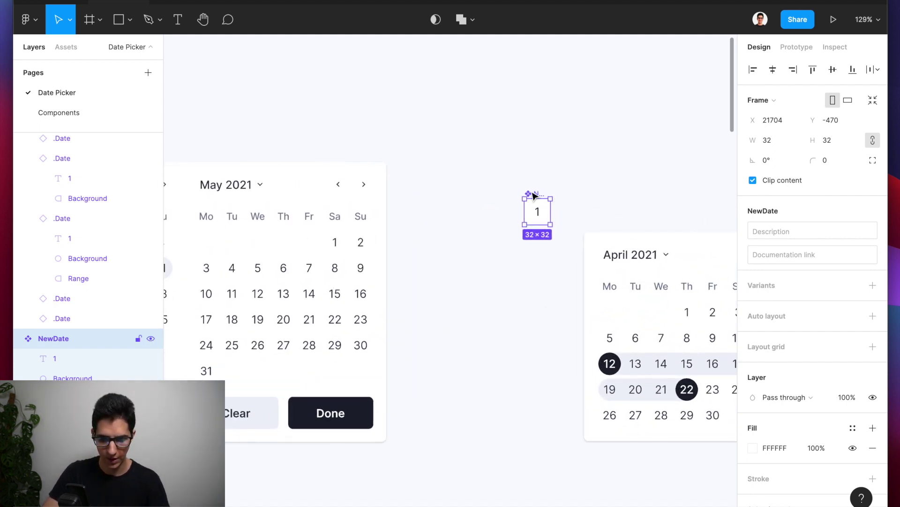
pyautogui.scroll(-4, 534, 196)
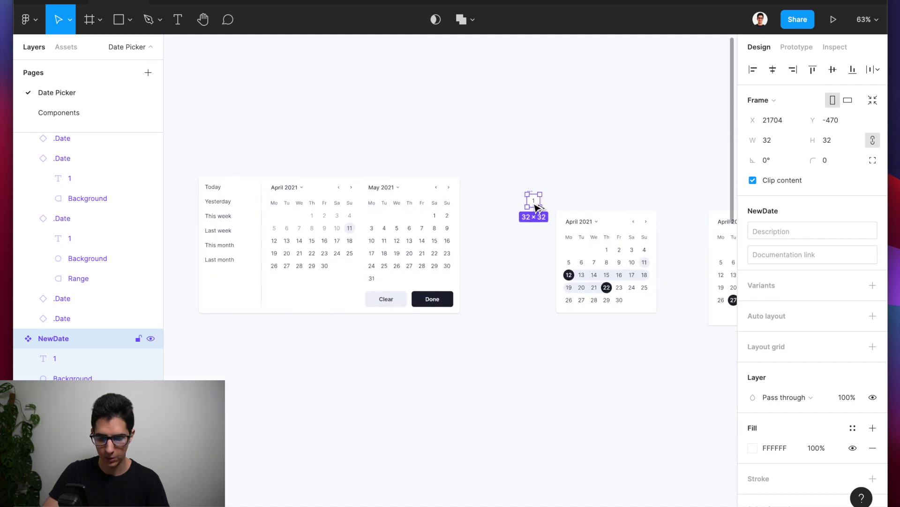
pyautogui.moveTo(537, 205); pyautogui.dragTo(242, 408)
pyautogui.hscroll(-3, 243, 408)
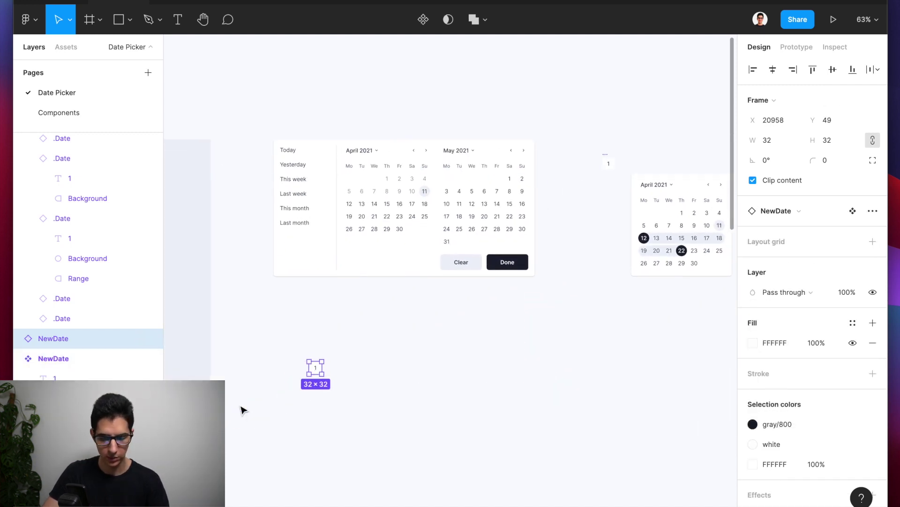
pyautogui.scroll(4, 323, 382)
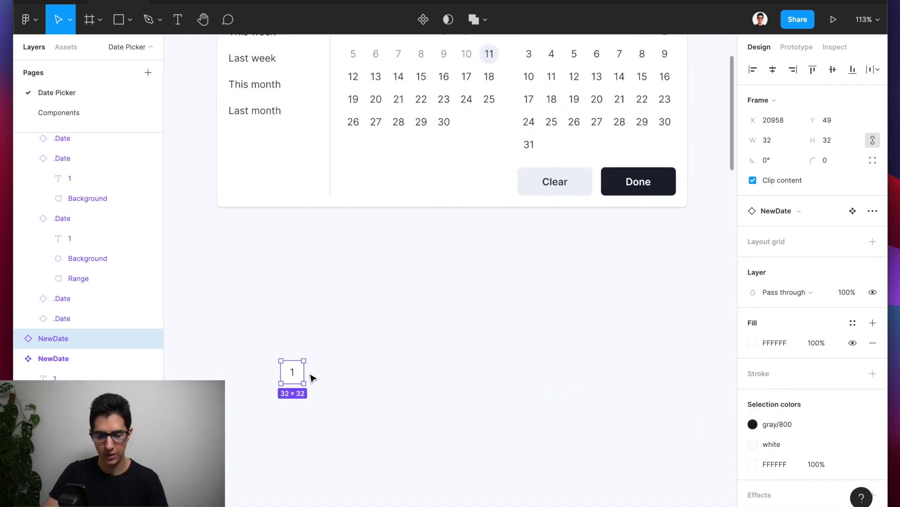
pyautogui.moveTo(298, 378); pyautogui.dragTo(364, 325)
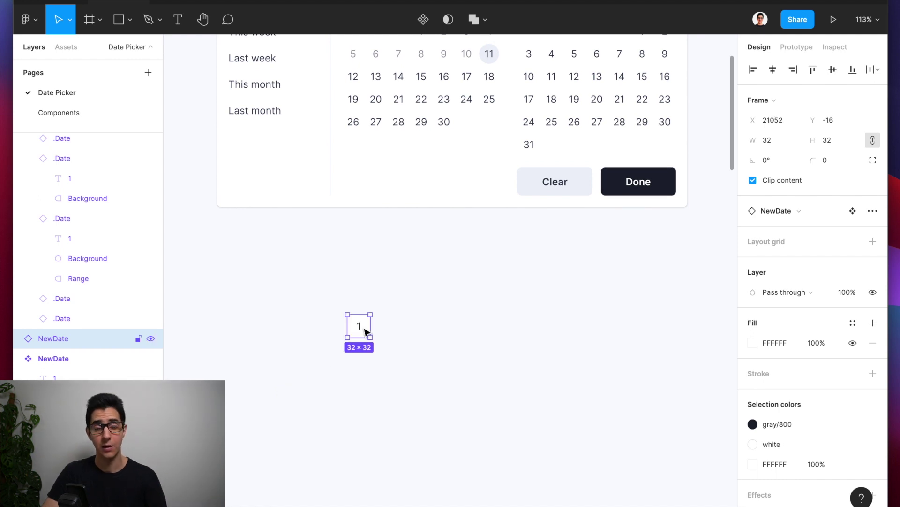
# Step: Wrap all the loose weekday and date instances of the calendar in one frame and name it Grid
pyautogui.scroll(1, 364, 326)
pyautogui.scroll(1, 364, 327)
pyautogui.scroll(1, 365, 332)
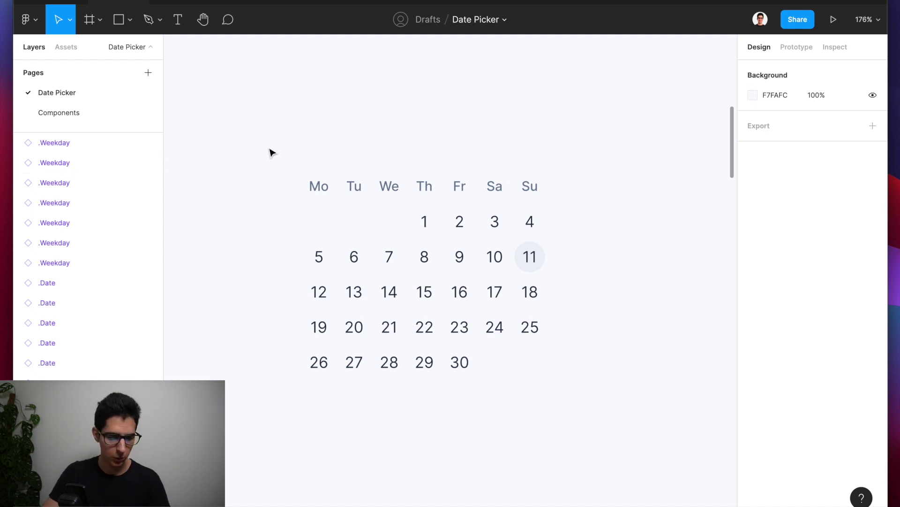
pyautogui.moveTo(270, 168); pyautogui.dragTo(595, 456)
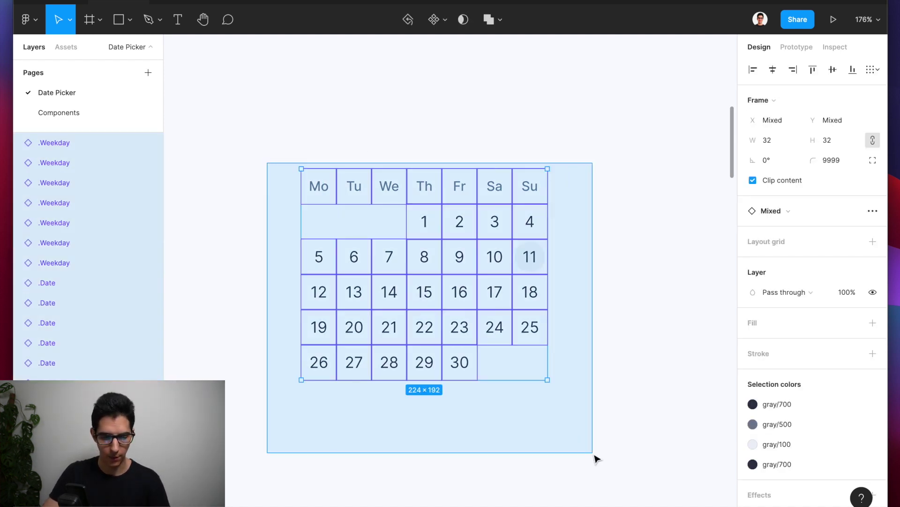
pyautogui.scroll(1, 595, 457)
pyautogui.scroll(-2, 596, 457)
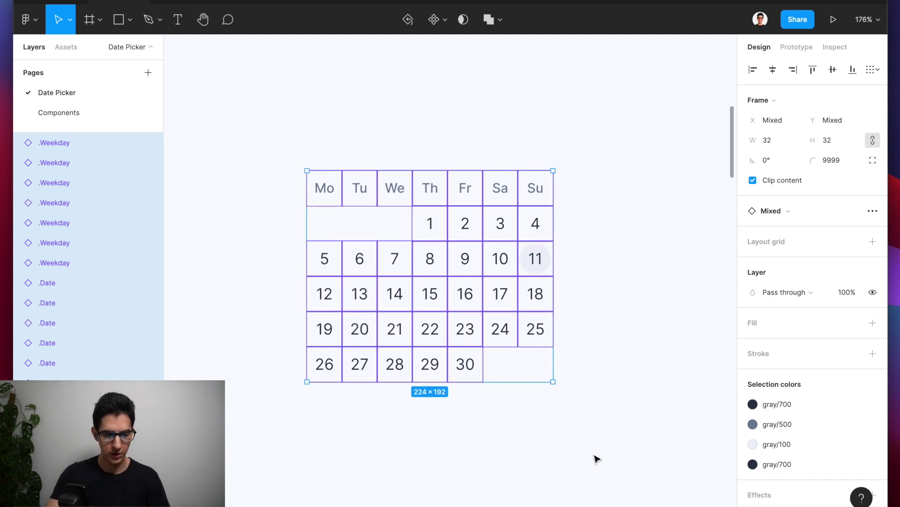
pyautogui.hotkey('ctrl', 'alt', 'g')
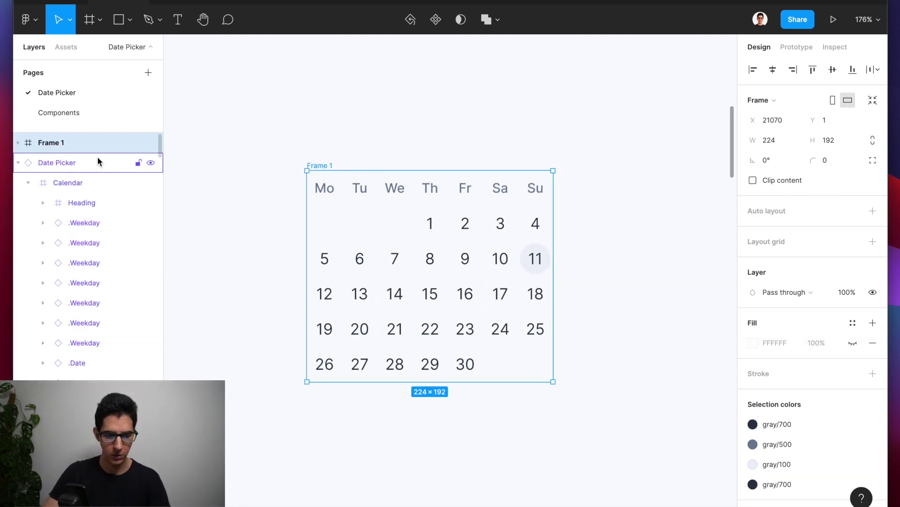
pyautogui.doubleClick(61, 142)
pyautogui.write('Grid')
pyautogui.press('Return')
# Step: Place a Button component from the Chakra Figma UI Kit above the Grid frame, aligned with the frame's left edge
pyautogui.scroll(-3, 336, 207)
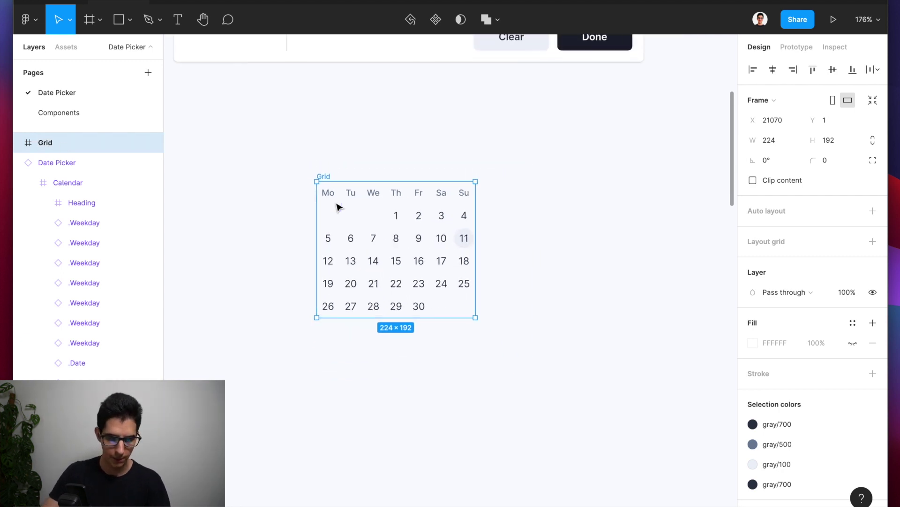
pyautogui.scroll(-5, 337, 207)
pyautogui.scroll(5, 338, 205)
pyautogui.hscroll(-2, 337, 205)
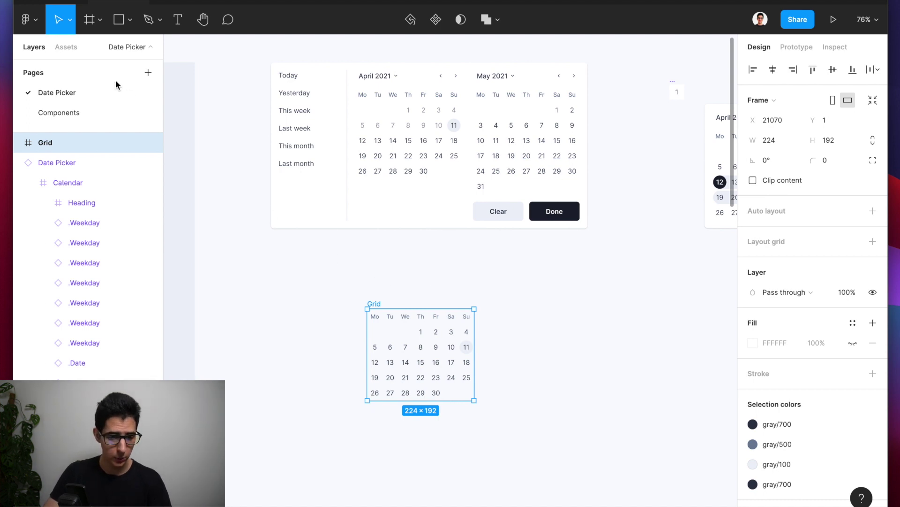
pyautogui.click(72, 47)
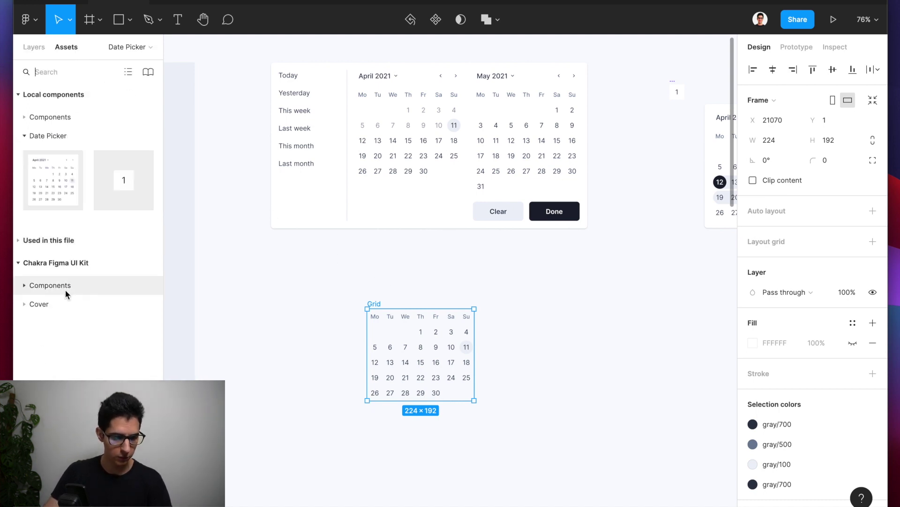
pyautogui.click(52, 285)
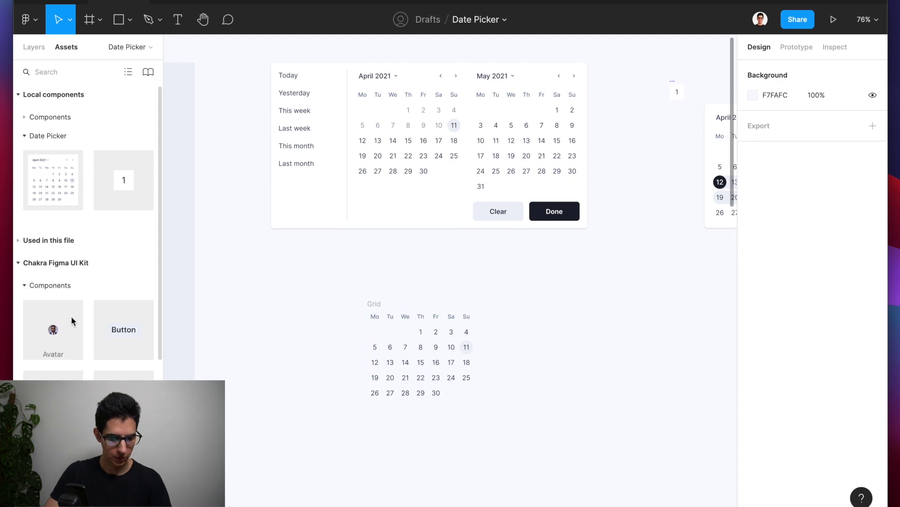
pyautogui.scroll(-2, 72, 316)
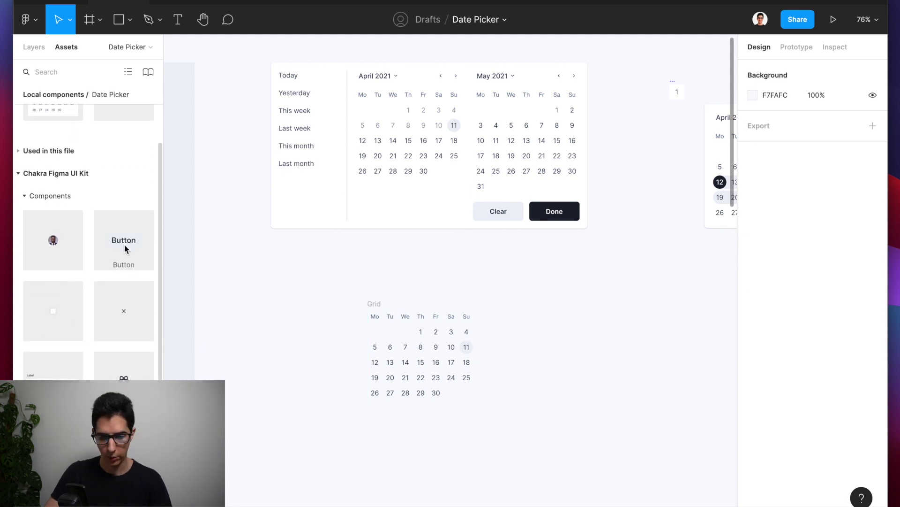
pyautogui.moveTo(124, 244); pyautogui.dragTo(393, 287)
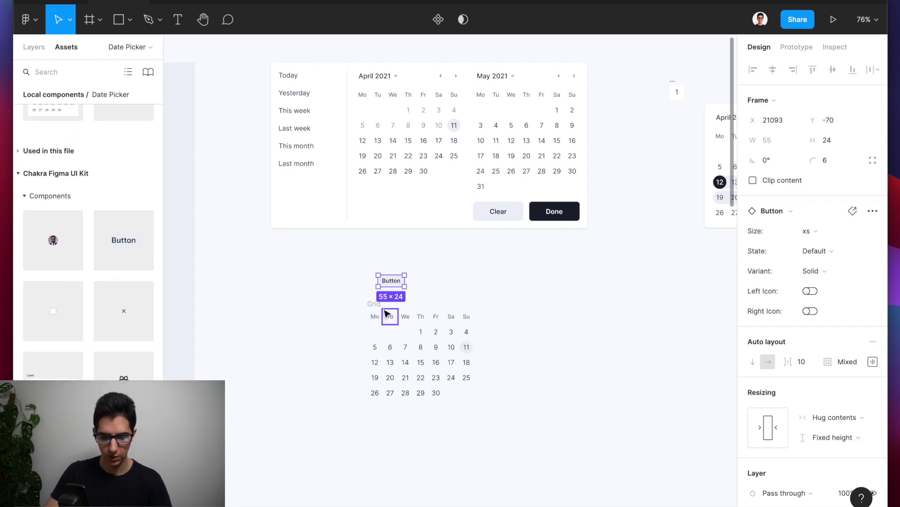
pyautogui.scroll(5, 386, 313)
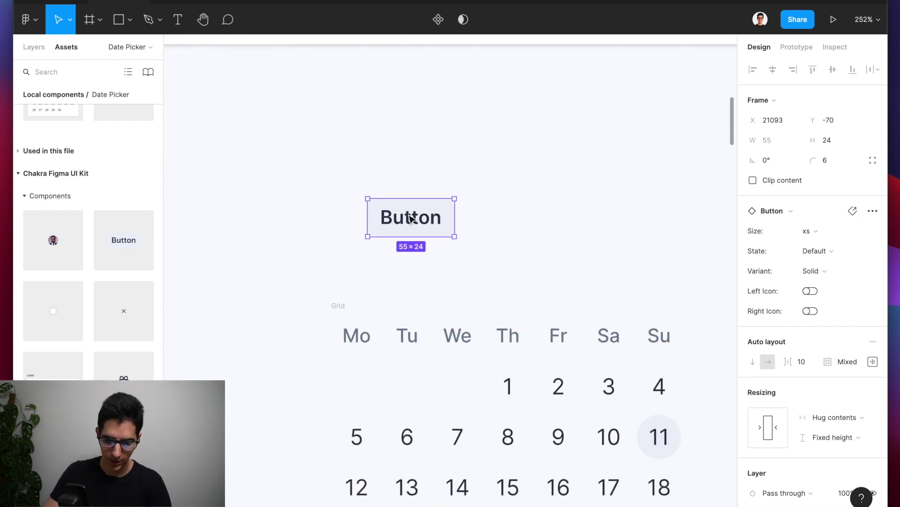
pyautogui.moveTo(414, 220); pyautogui.dragTo(387, 234)
pyautogui.scroll(-2, 428, 223)
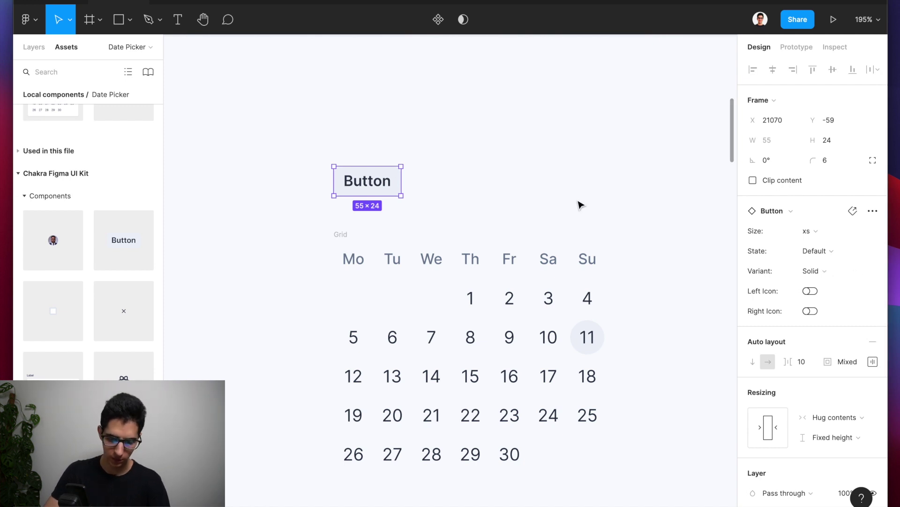
# Step: Set the button's variant to Ghost and turn on its right icon as arrow-down-s-line
pyautogui.click(826, 273)
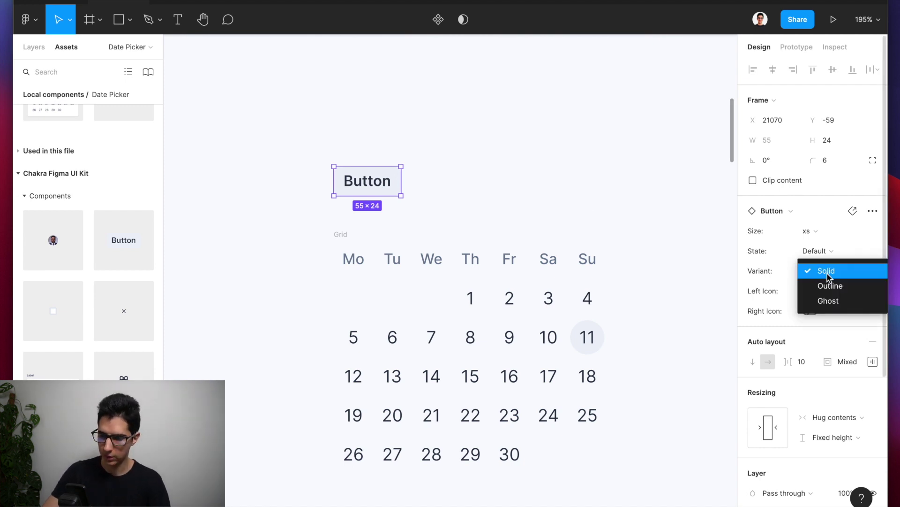
pyautogui.click(834, 305)
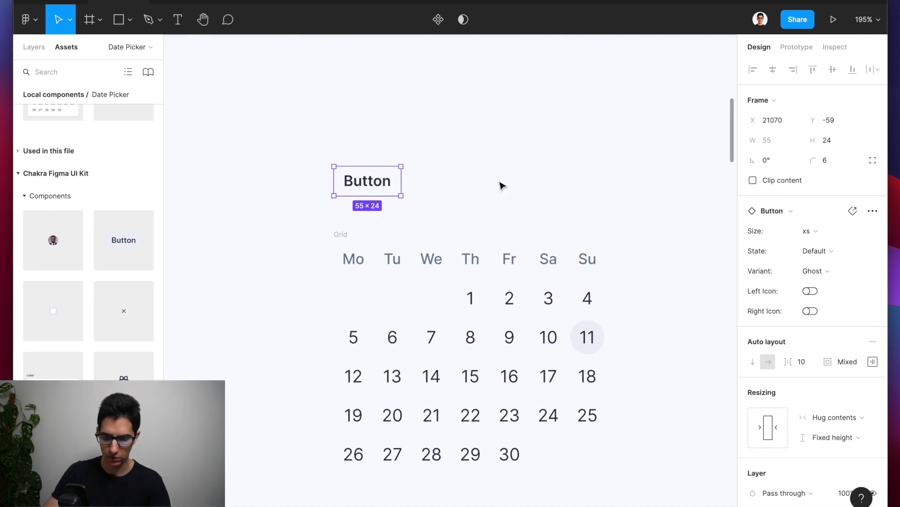
pyautogui.click(811, 311)
pyautogui.click(410, 184)
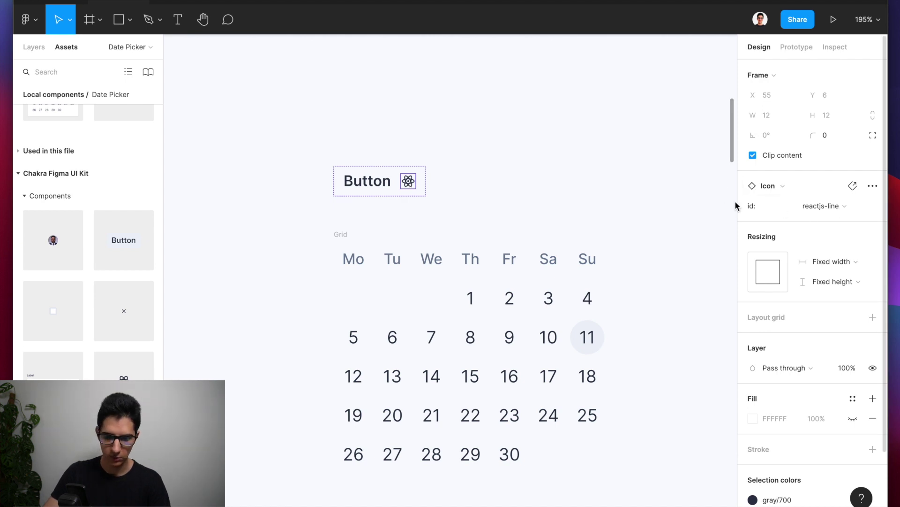
pyautogui.click(838, 207)
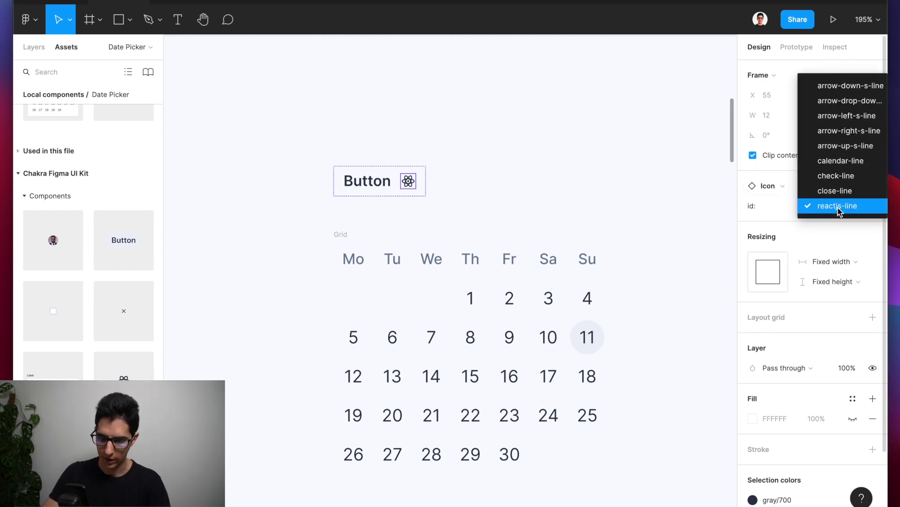
pyautogui.click(829, 89)
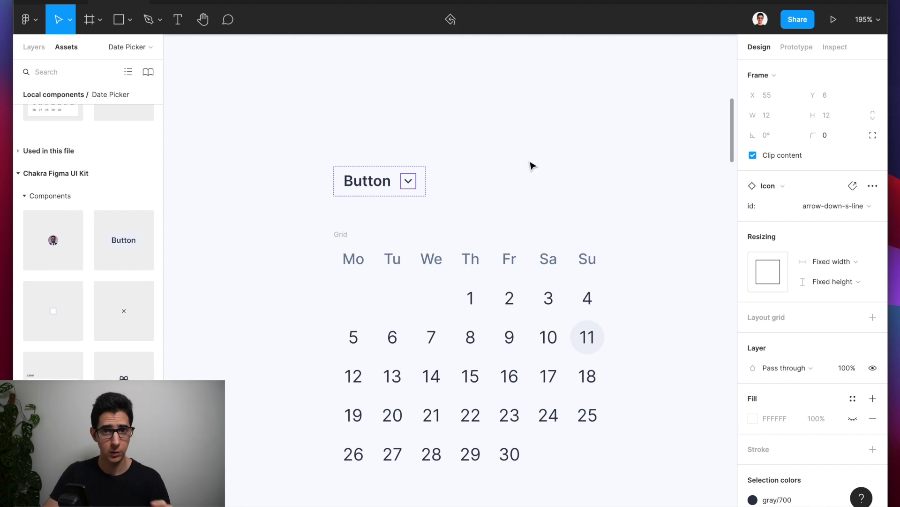
pyautogui.click(437, 182)
# Step: Set the spacing between the button's label and its arrow icon to 4
pyautogui.click(381, 182)
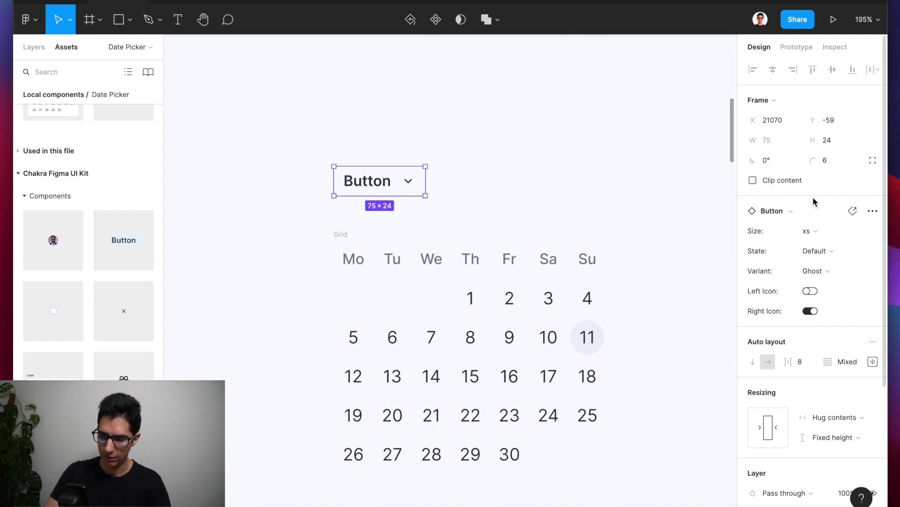
pyautogui.scroll(-1, 810, 361)
pyautogui.click(808, 346)
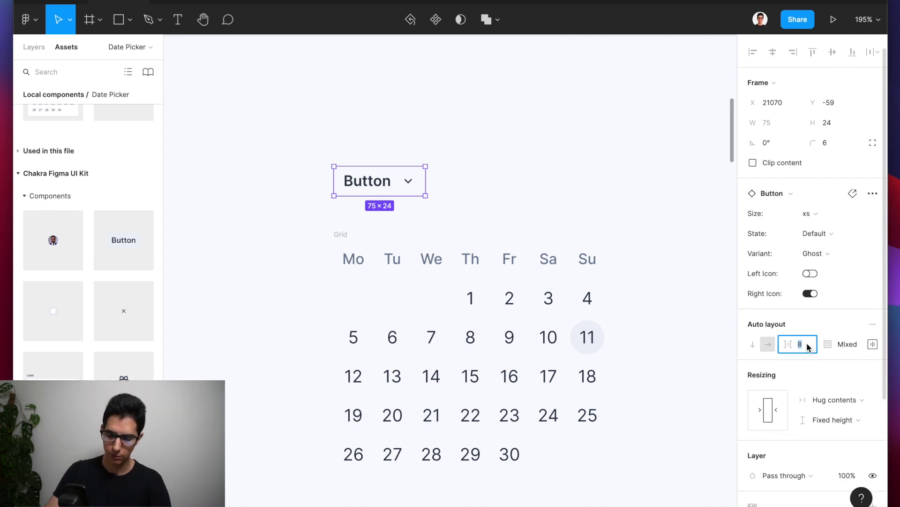
pyautogui.write('4')
pyautogui.press('Return')
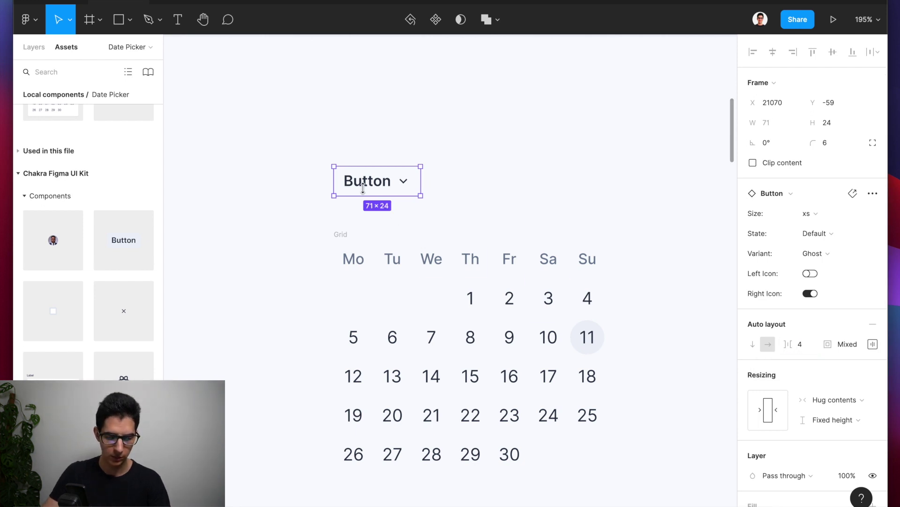
# Step: Apply the text-medium sm 14/150 text style to the button's label
pyautogui.scroll(3, 384, 206)
pyautogui.click(409, 224)
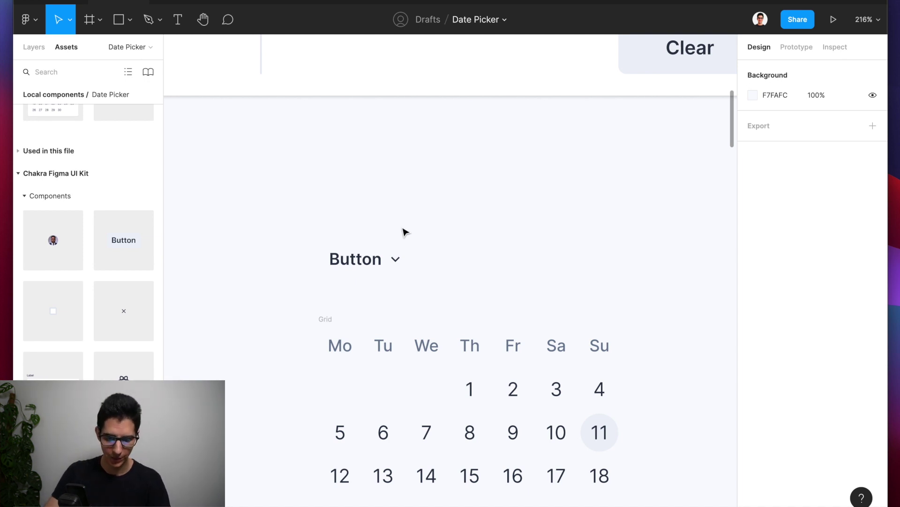
pyautogui.doubleClick(359, 262)
pyautogui.click(792, 307)
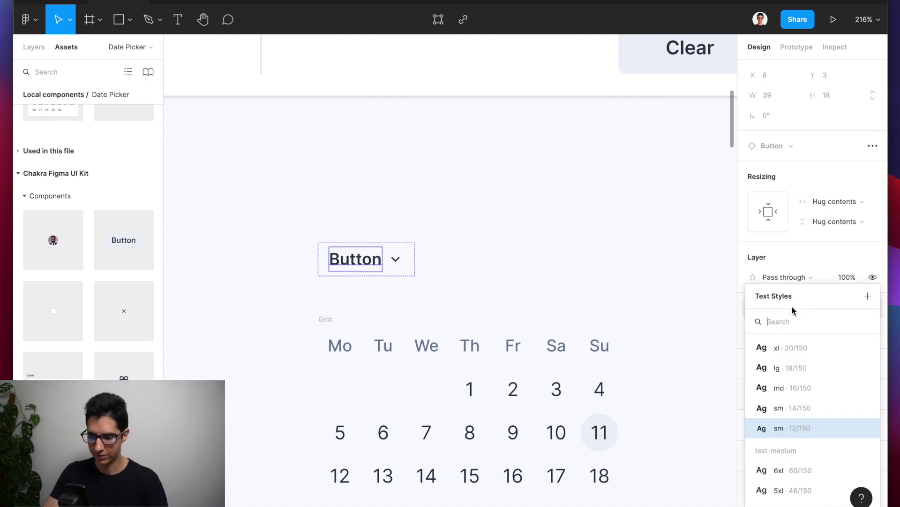
pyautogui.scroll(4, 810, 409)
pyautogui.scroll(-2, 811, 409)
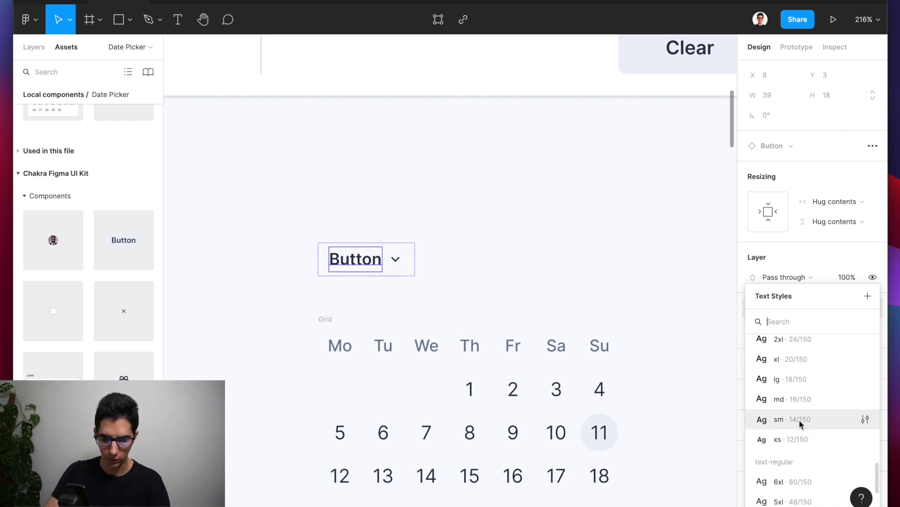
pyautogui.click(799, 420)
pyautogui.click(516, 228)
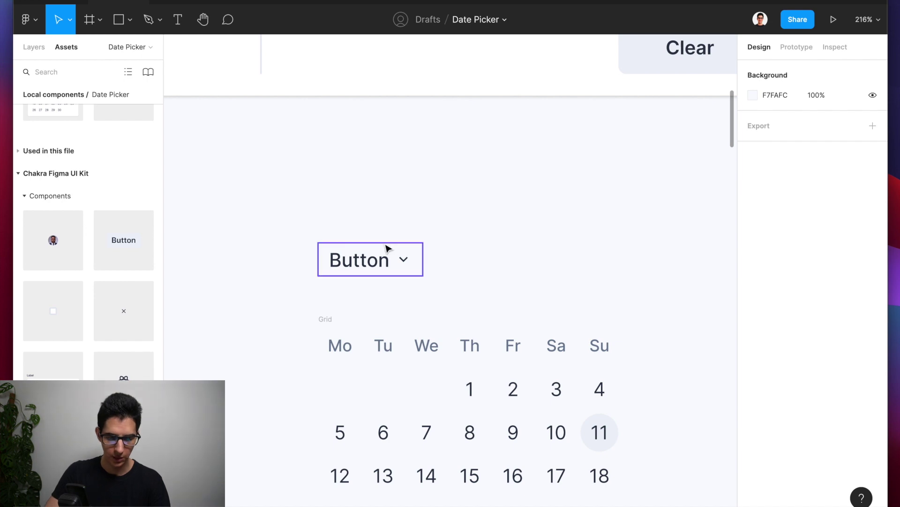
# Step: Move the button down so it sits closer to the Grid frame
pyautogui.scroll(-3, 388, 247)
pyautogui.click(368, 258)
pyautogui.moveTo(368, 271); pyautogui.dragTo(368, 268)
pyautogui.click(450, 234)
# Step: Place an Icon Button component from the Chakra Figma UI Kit above the Grid frame, level with the arrow button
pyautogui.scroll(7, 450, 233)
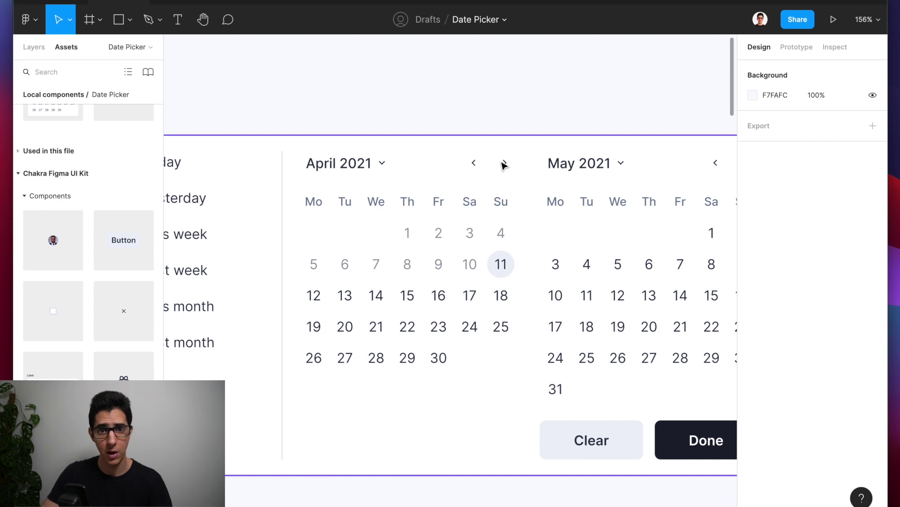
pyautogui.scroll(-3, 506, 299)
pyautogui.scroll(-3, 506, 300)
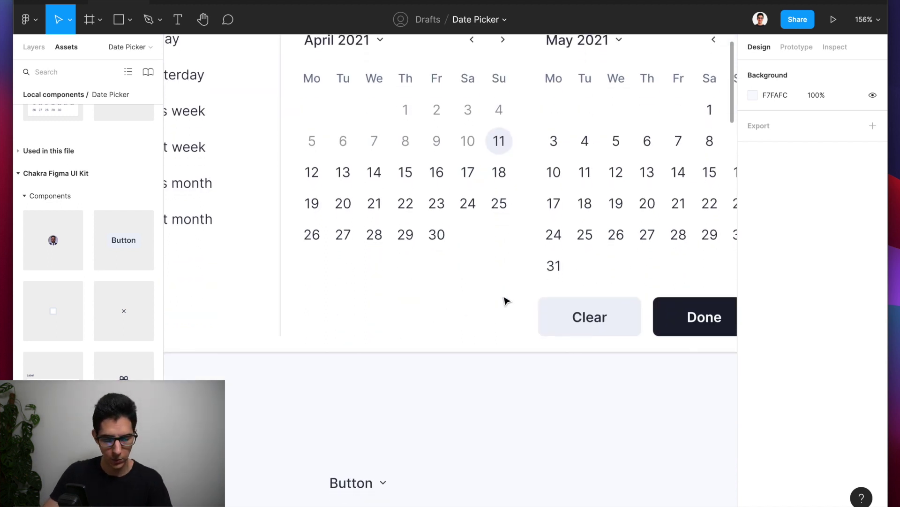
pyautogui.scroll(-2, 88, 263)
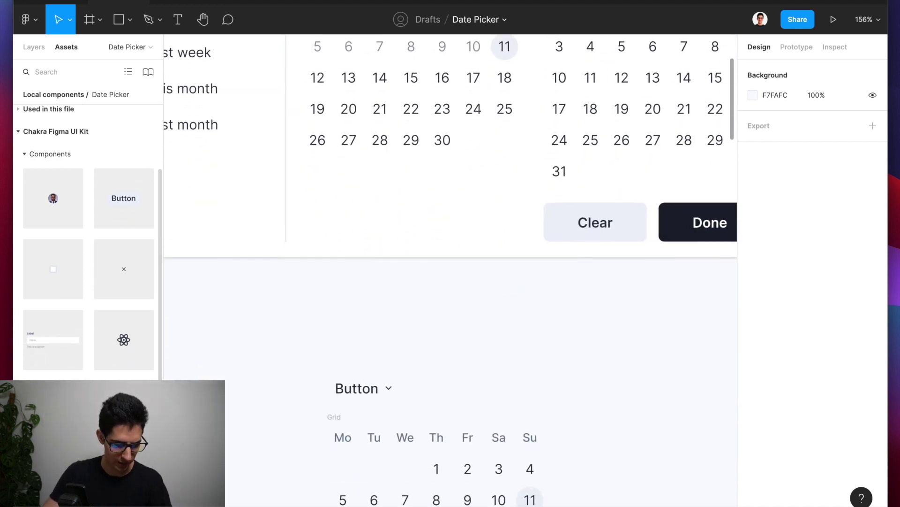
pyautogui.scroll(-2, 120, 359)
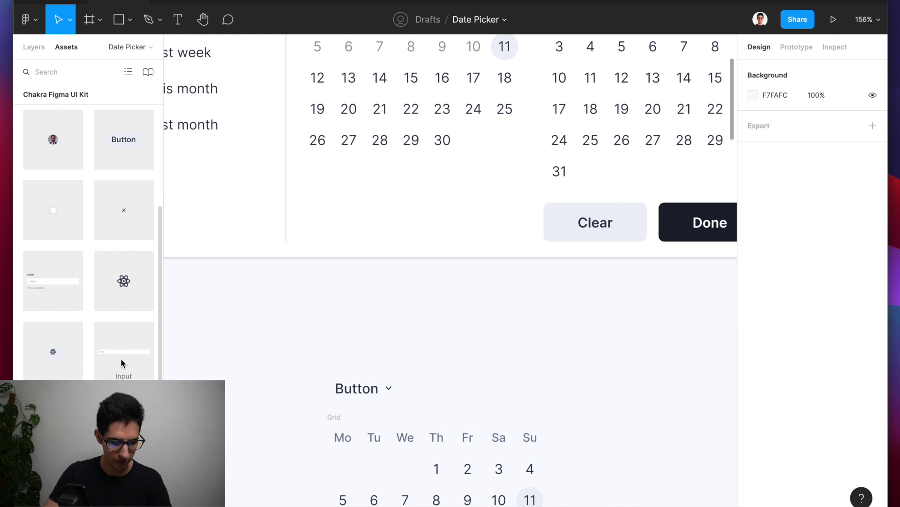
pyautogui.moveTo(329, 360); pyautogui.dragTo(441, 396)
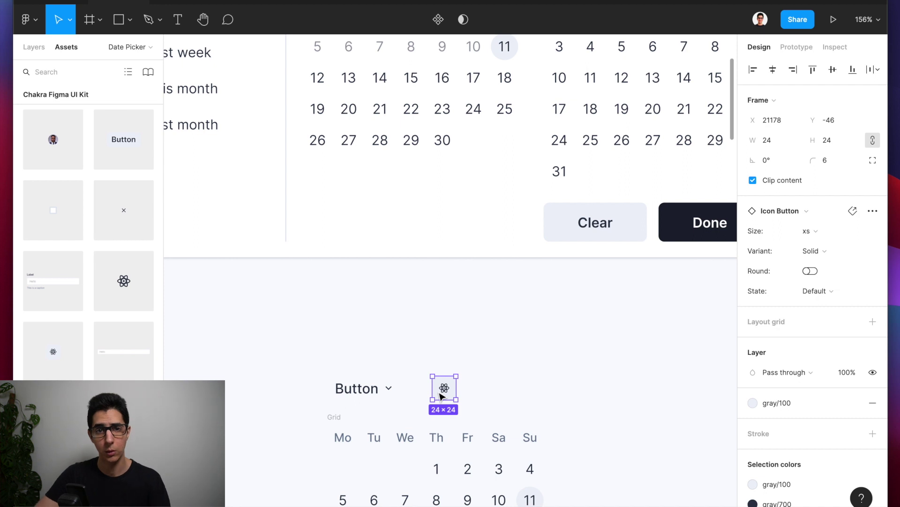
# Step: Set the new icon button's variant to Ghost and swap its icon to arrow-left-s-line
pyautogui.scroll(-4, 488, 427)
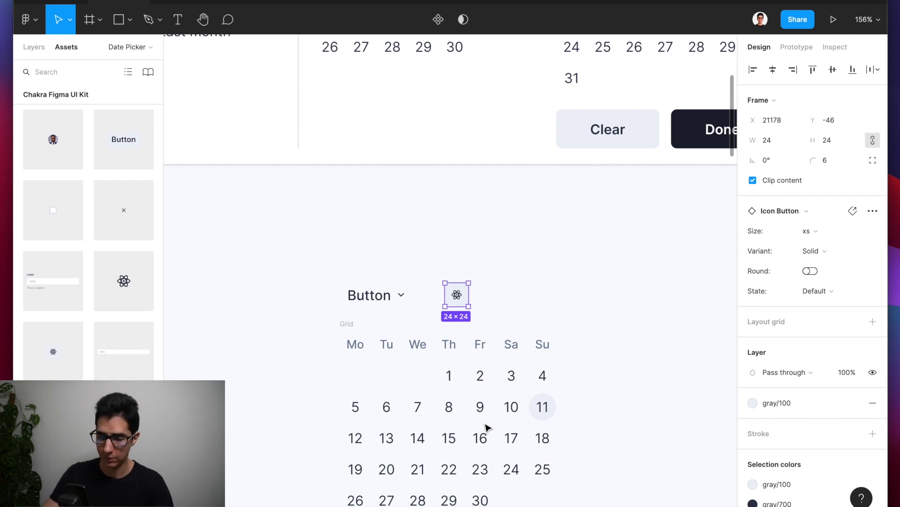
pyautogui.scroll(-1, 472, 286)
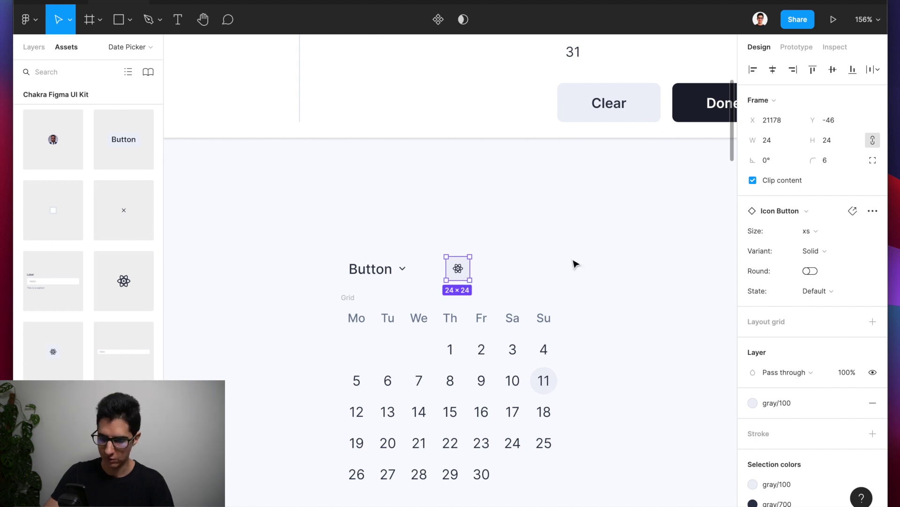
pyautogui.click(819, 254)
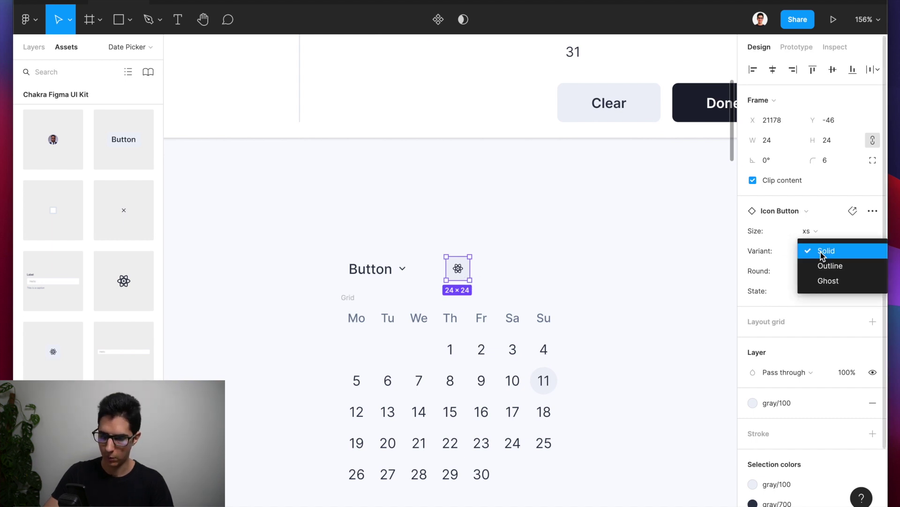
pyautogui.click(827, 281)
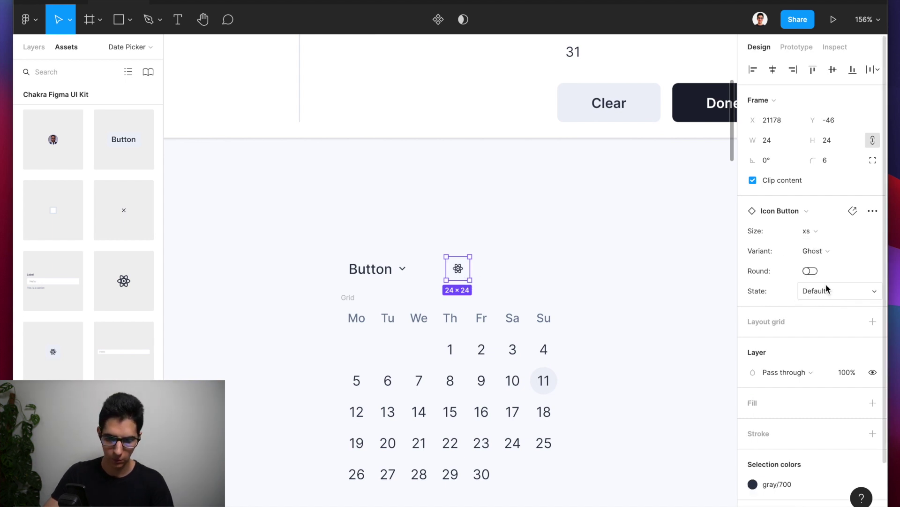
pyautogui.doubleClick(462, 274)
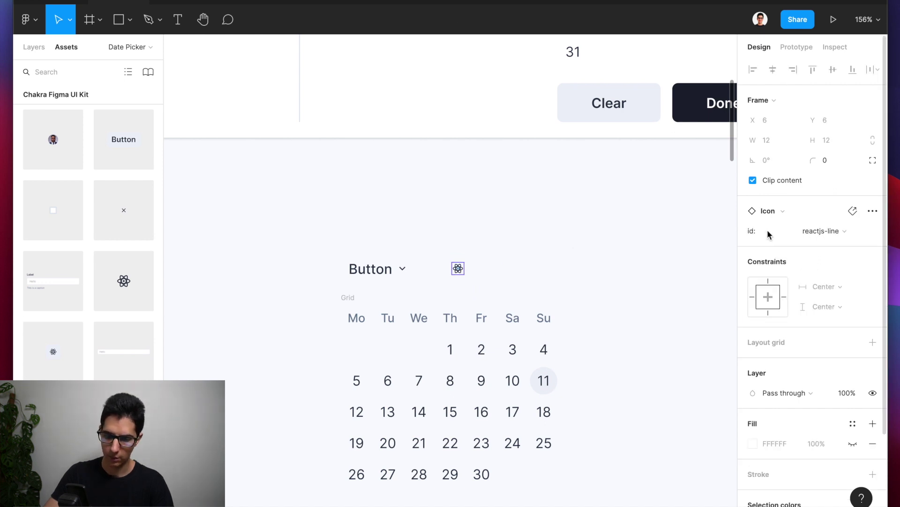
pyautogui.click(833, 231)
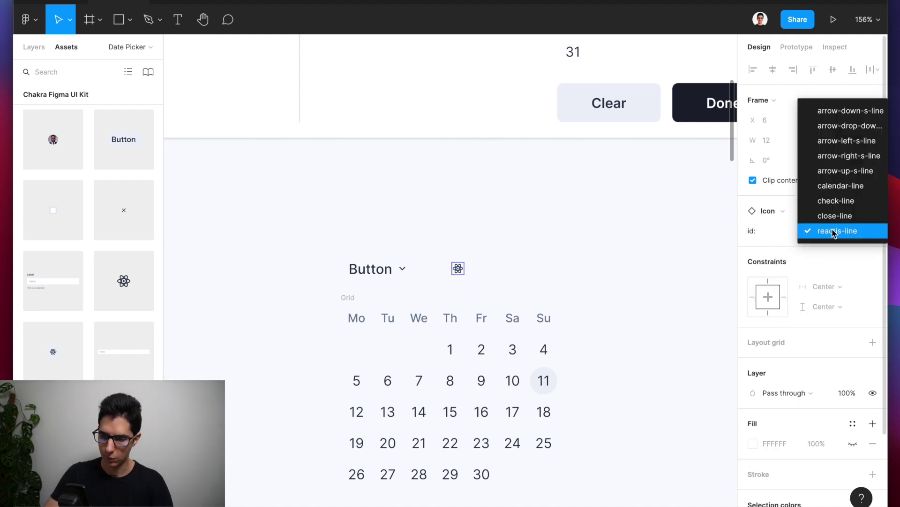
pyautogui.click(835, 141)
pyautogui.click(499, 275)
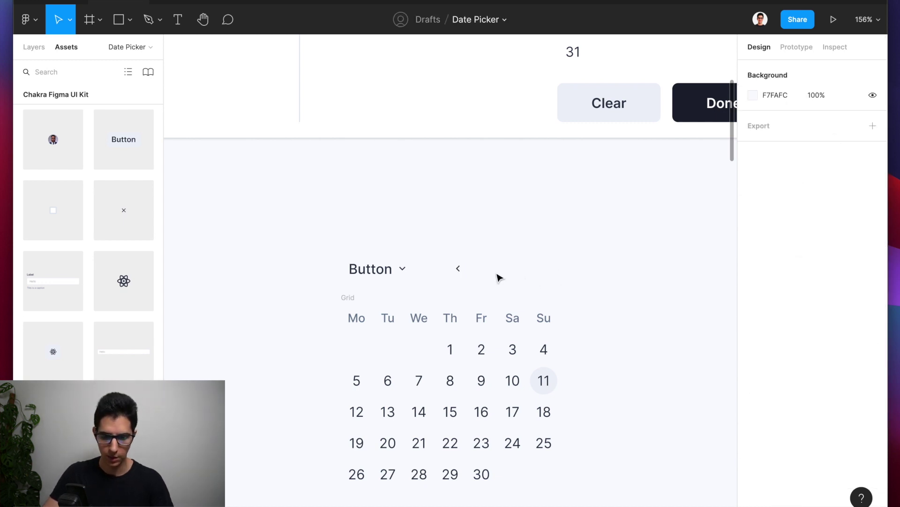
# Step: Duplicate the left-arrow icon button beside itself and set the copy's icon to arrow-right-s-line
pyautogui.click(462, 273)
pyautogui.scroll(3, 459, 271)
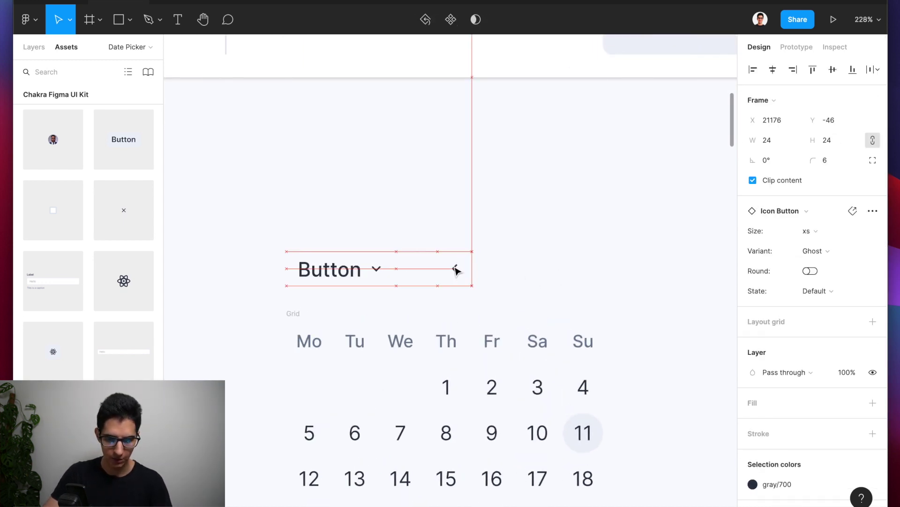
pyautogui.keyDown('alt'); pyautogui.moveTo(460, 277); pyautogui.dragTo(505, 279); pyautogui.keyUp('alt')
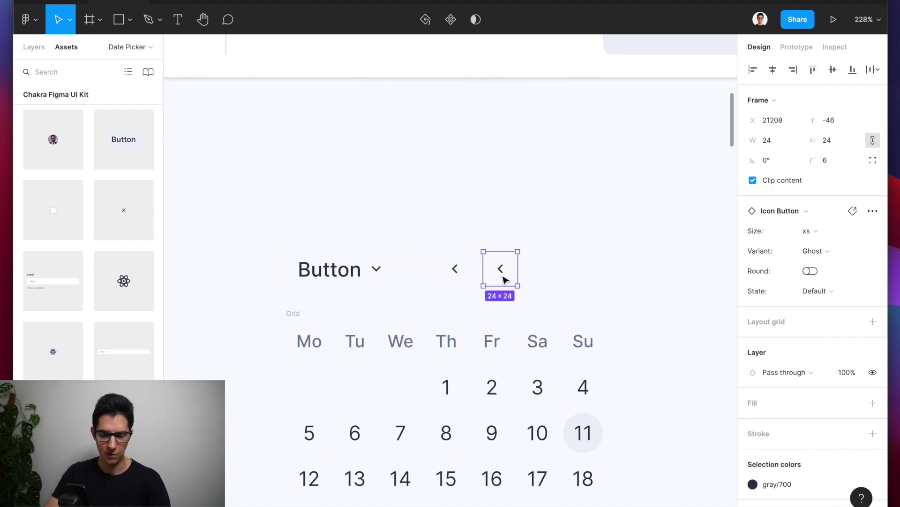
pyautogui.scroll(3, 503, 280)
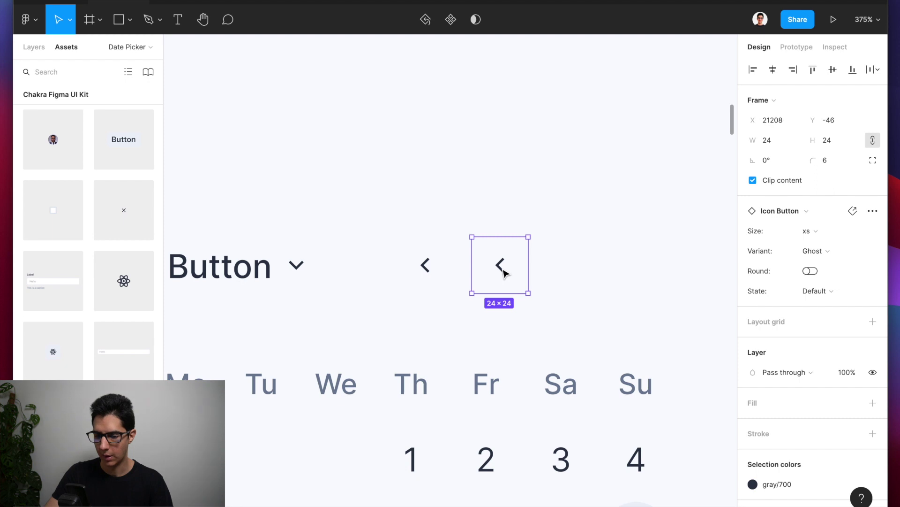
pyautogui.doubleClick(503, 268)
pyautogui.click(822, 235)
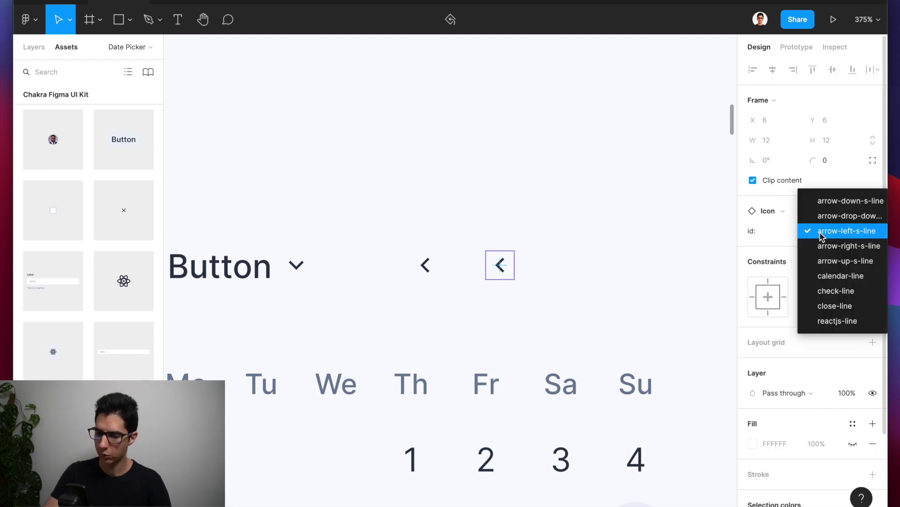
pyautogui.click(833, 248)
pyautogui.click(578, 224)
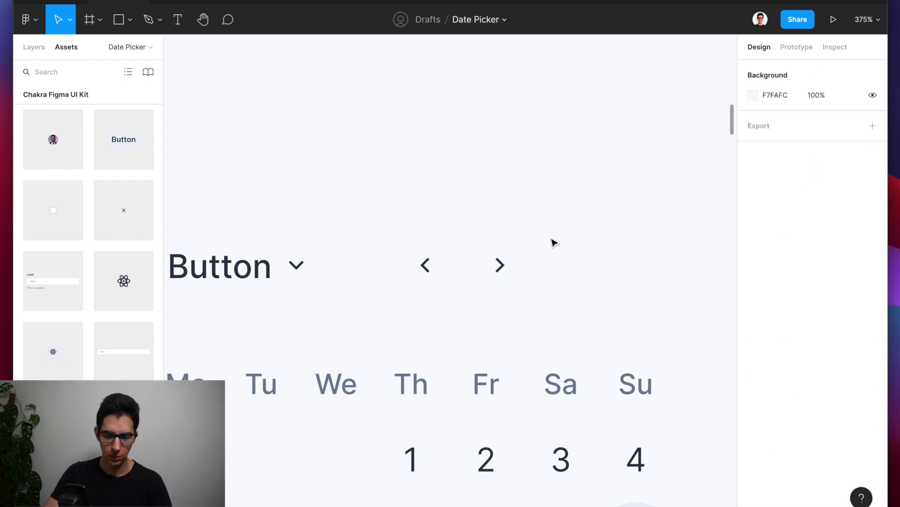
# Step: Move both arrow icon buttons together so they align with the right edge of the Grid frame
pyautogui.click(508, 267)
pyautogui.scroll(-3, 508, 266)
pyautogui.keyDown('shift'); pyautogui.click(463, 274); pyautogui.keyUp('shift')
pyautogui.moveTo(462, 277); pyautogui.dragTo(547, 278)
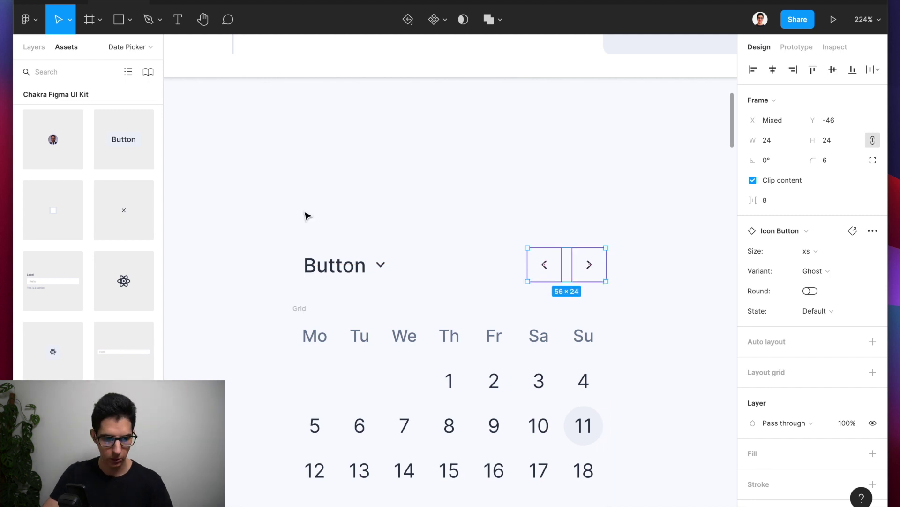
# Step: Wrap the two arrow icon buttons in a horizontal auto layout frame and name it Control Buttons
pyautogui.click(44, 52)
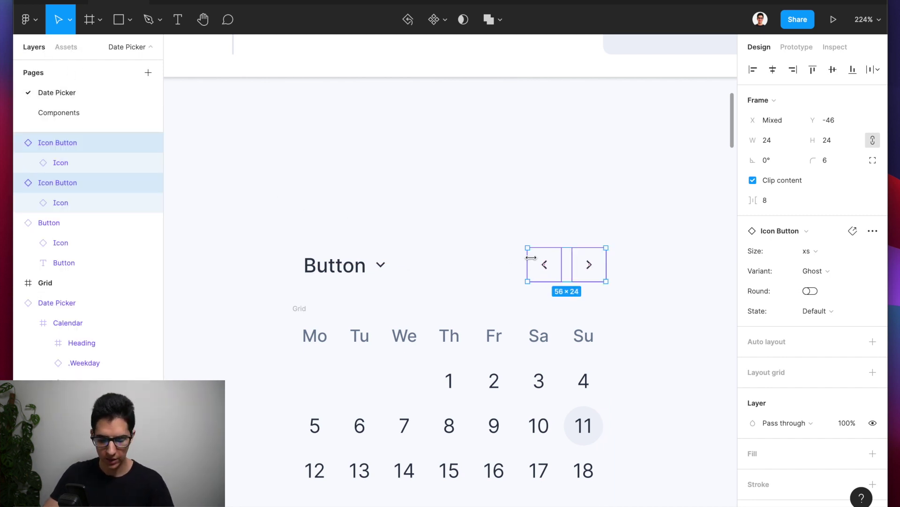
pyautogui.hotkey('shift', 'a')
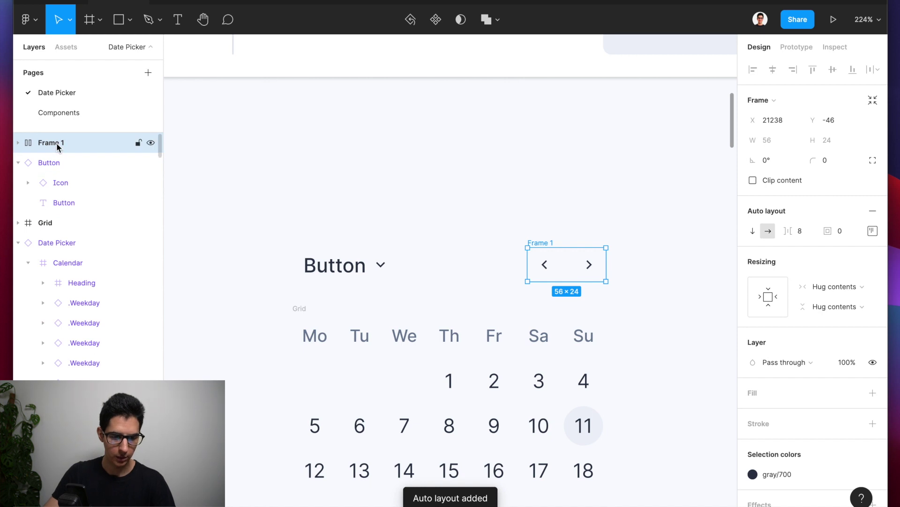
pyautogui.doubleClick(56, 142)
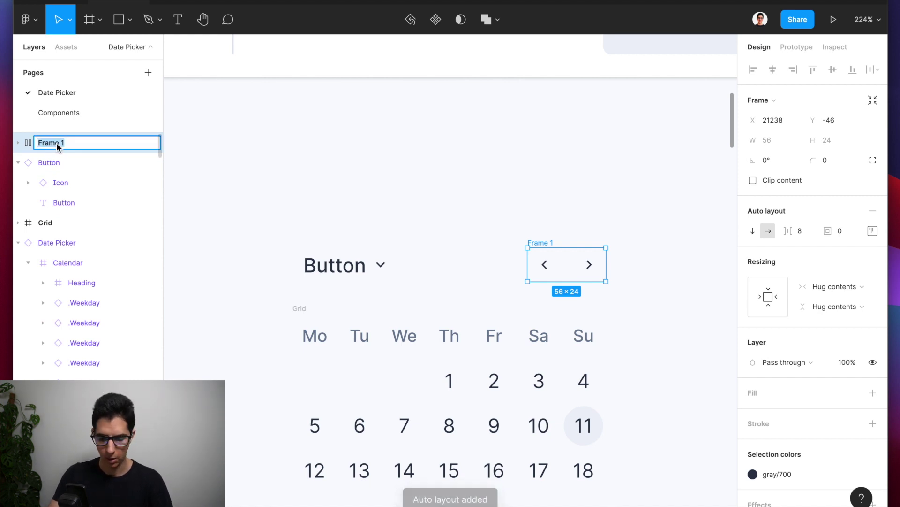
pyautogui.write('Control Buttons')
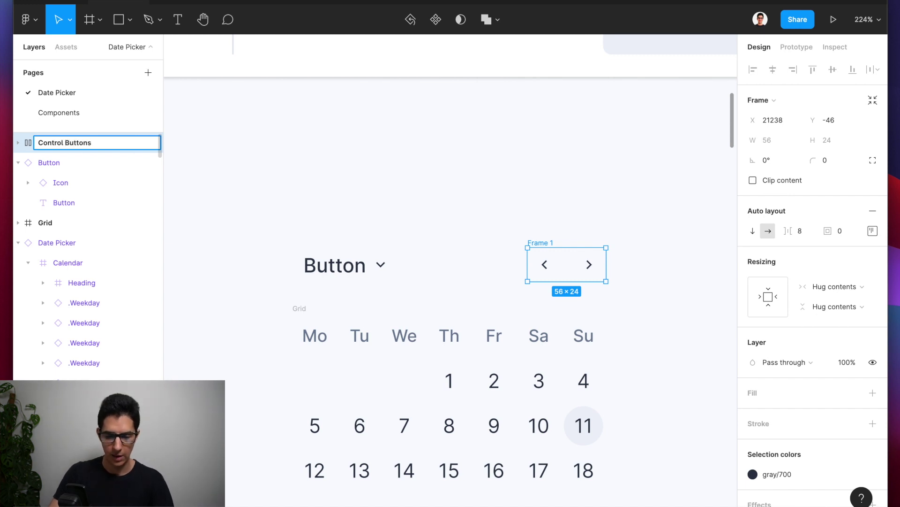
pyautogui.press('Return')
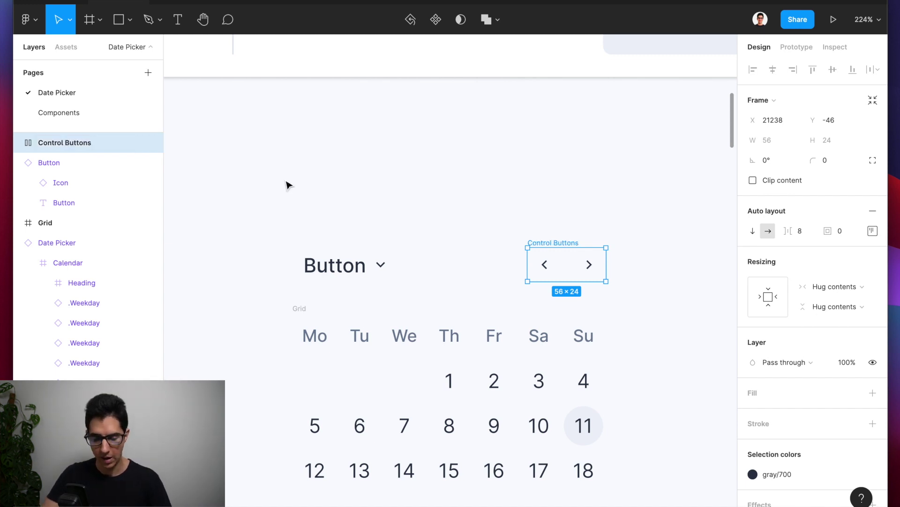
# Step: Enclose the month button and Control Buttons in a plain frame and name it Top Controls
pyautogui.click(352, 264)
pyautogui.keyDown('shift'); pyautogui.click(547, 245); pyautogui.keyUp('shift')
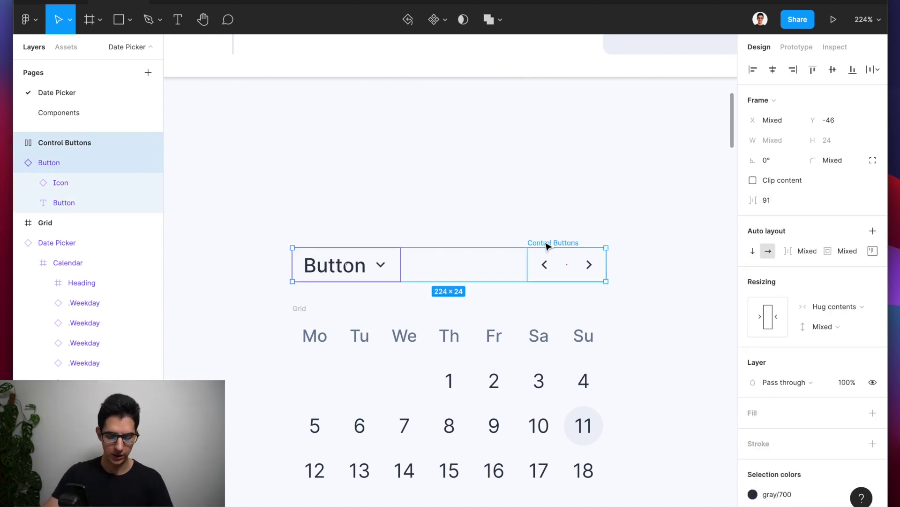
pyautogui.hotkey('ctrl', 'alt', 'g')
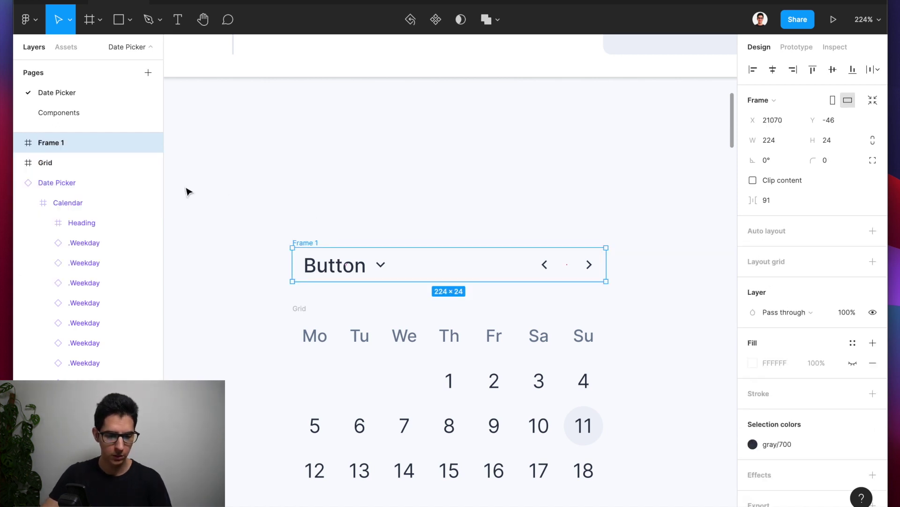
pyautogui.doubleClick(66, 144)
pyautogui.write('Top Controls')
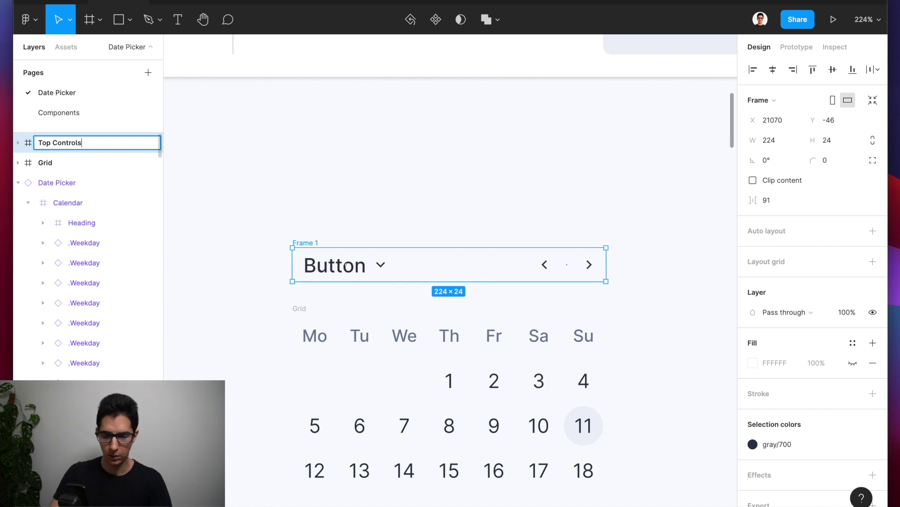
pyautogui.press('Return')
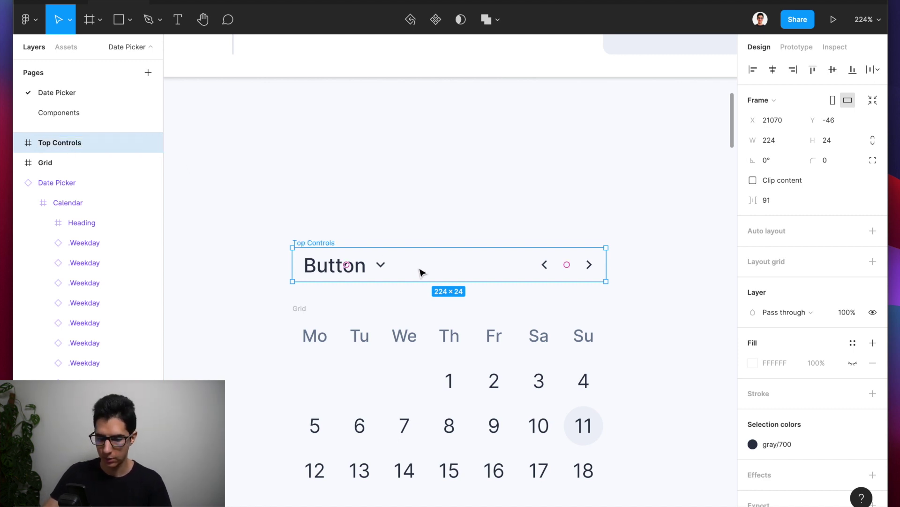
# Step: Draw a frame about 397 × 375 around Top Controls and Grid, below the date picker reference
pyautogui.scroll(-2, 421, 270)
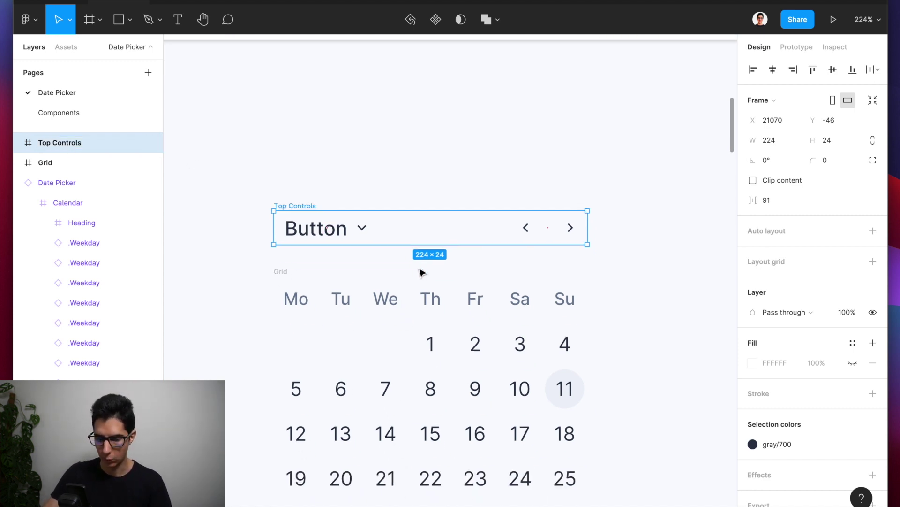
pyautogui.click(408, 185)
pyautogui.scroll(-3, 409, 187)
pyautogui.scroll(5, 409, 187)
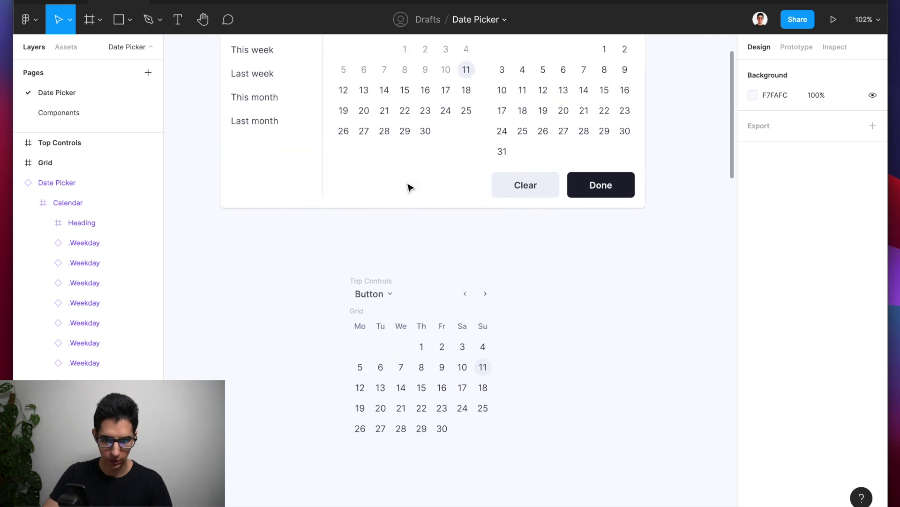
pyautogui.scroll(3, 416, 291)
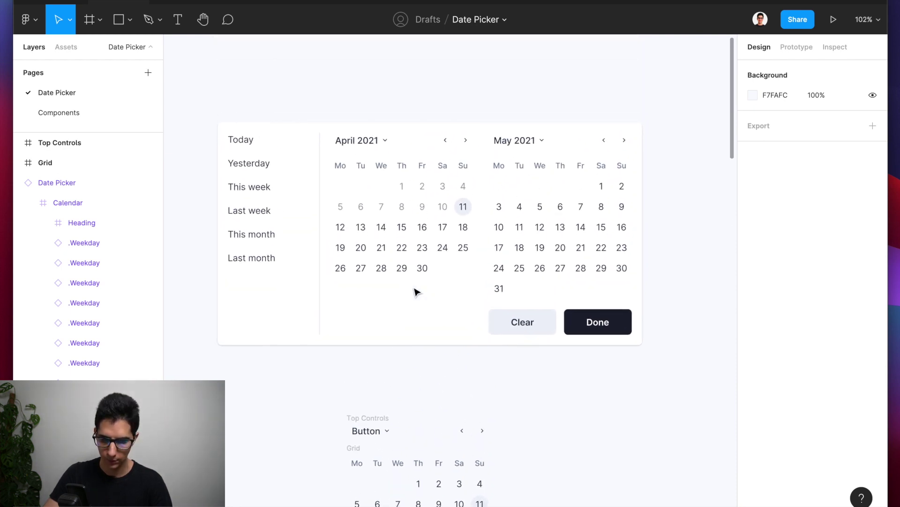
pyautogui.scroll(-5, 416, 292)
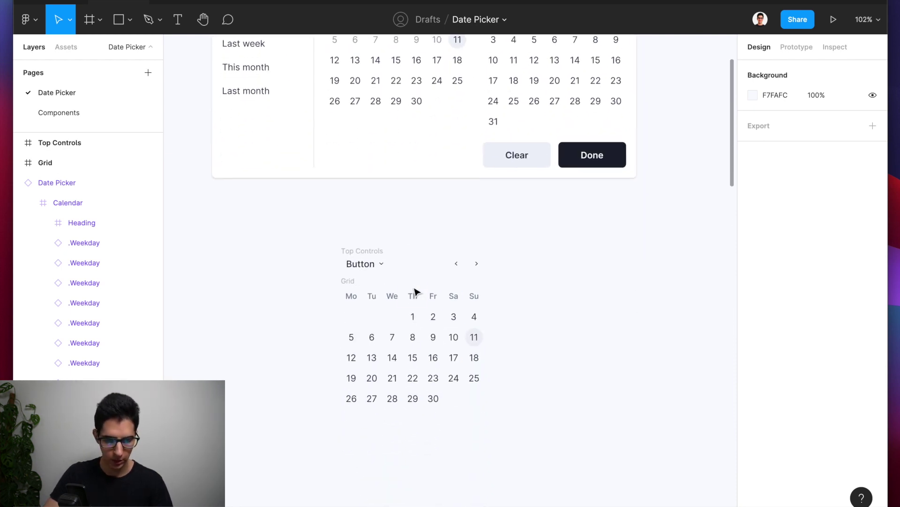
pyautogui.press('f')
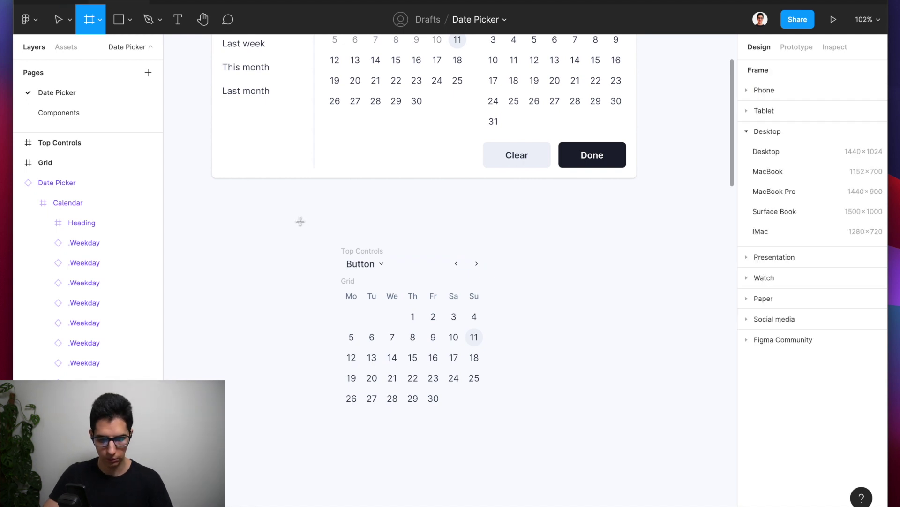
pyautogui.moveTo(296, 223)
pyautogui.mouseDown()
pyautogui.moveTo(503, 432)
pyautogui.moveTo(551, 462)
pyautogui.mouseUp()
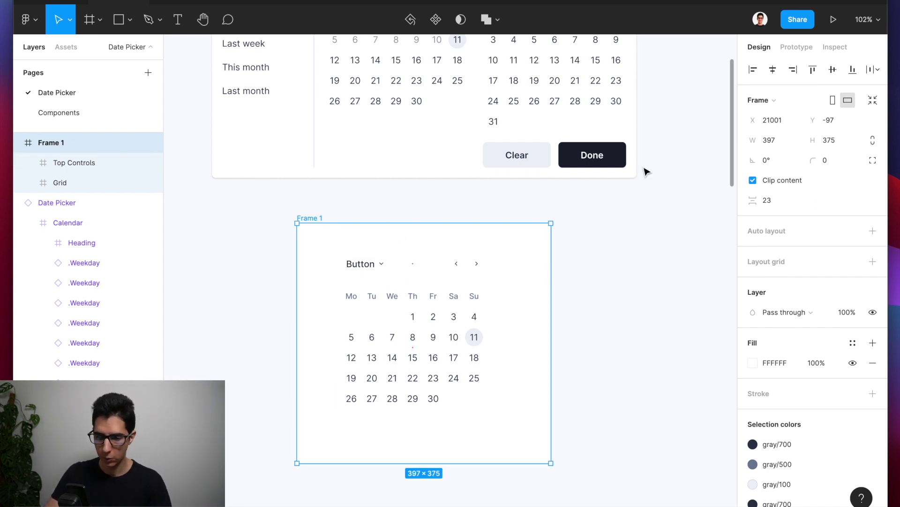
# Step: Set the new frame's corner radius to 6 and apply the Chakra Figma UI Kit white color style to its fill
pyautogui.click(836, 162)
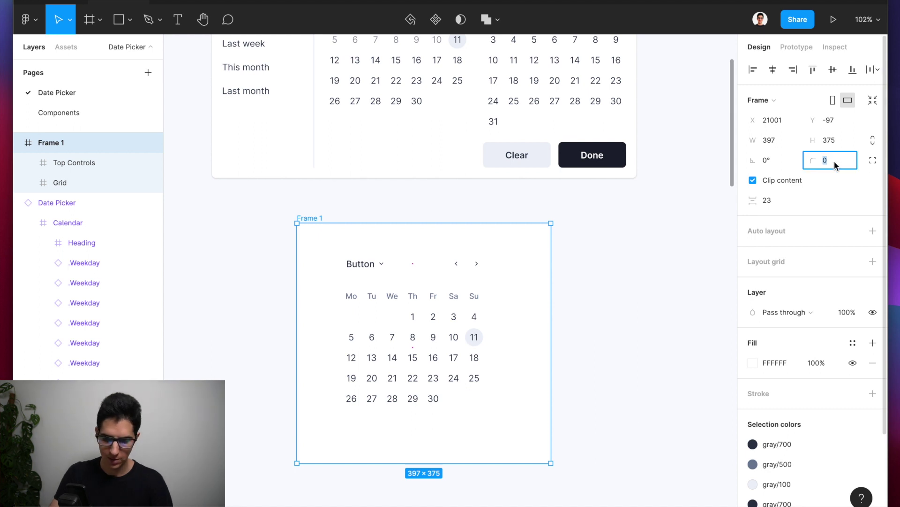
pyautogui.press('Return')
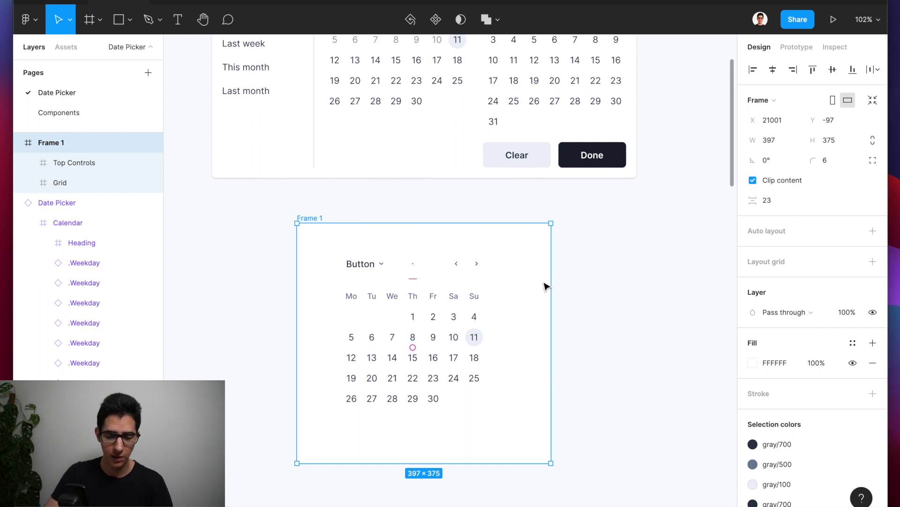
pyautogui.scroll(-2, 521, 342)
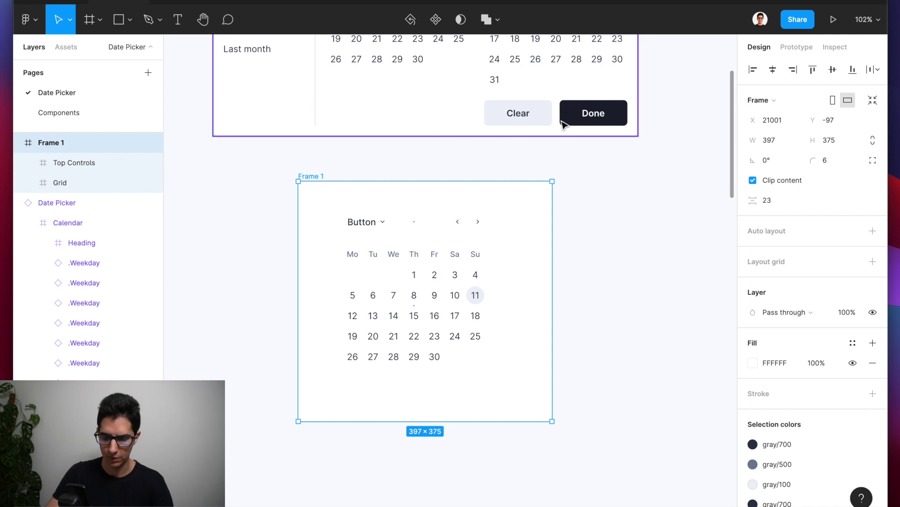
pyautogui.click(852, 343)
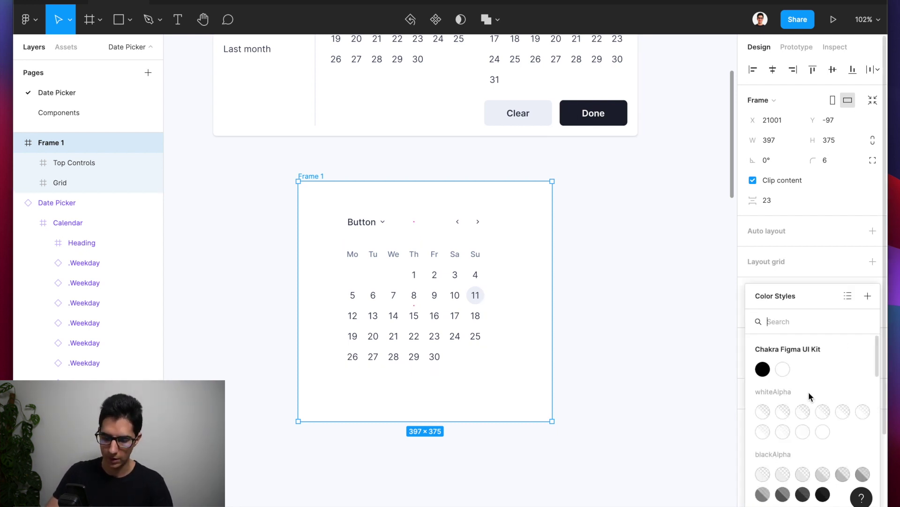
pyautogui.click(782, 369)
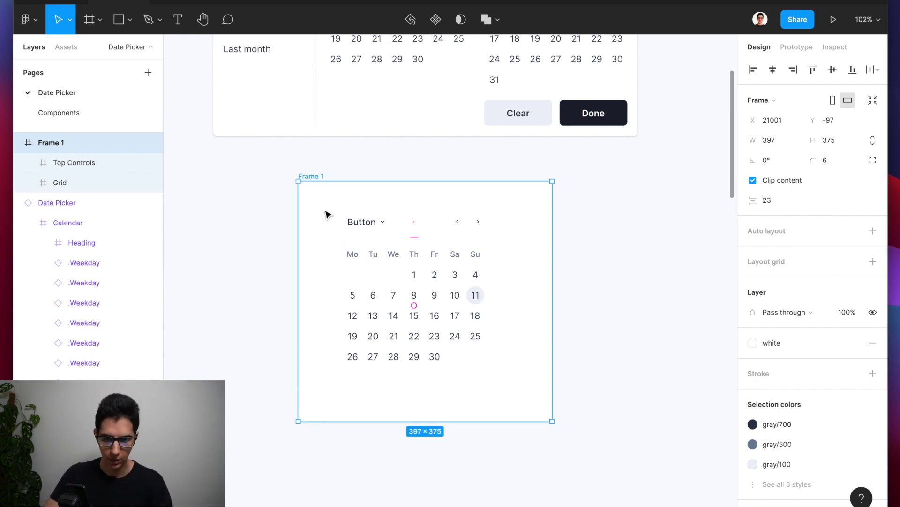
# Step: Widen the frame to 664 and position it below the reference date picker so their left and right edges line up
pyautogui.scroll(1, 314, 238)
pyautogui.scroll(-3, 300, 203)
pyautogui.moveTo(457, 257); pyautogui.dragTo(553, 259)
pyautogui.scroll(3, 533, 269)
pyautogui.hscroll(-2, 533, 270)
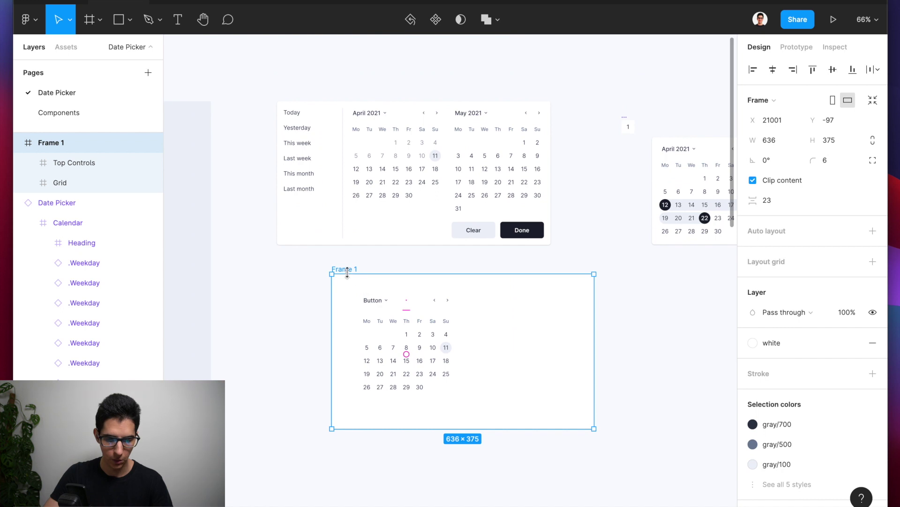
pyautogui.moveTo(348, 272); pyautogui.dragTo(294, 273)
pyautogui.moveTo(543, 298); pyautogui.dragTo(549, 298)
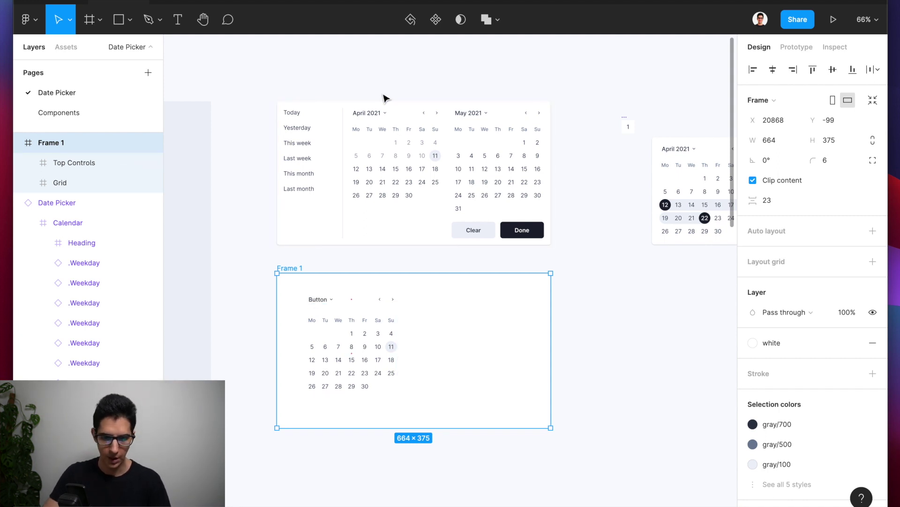
# Step: Move the Grid up 11 px so it sits 12 px below Top Controls, matching the spacing in the reference date picker
pyautogui.click(324, 299)
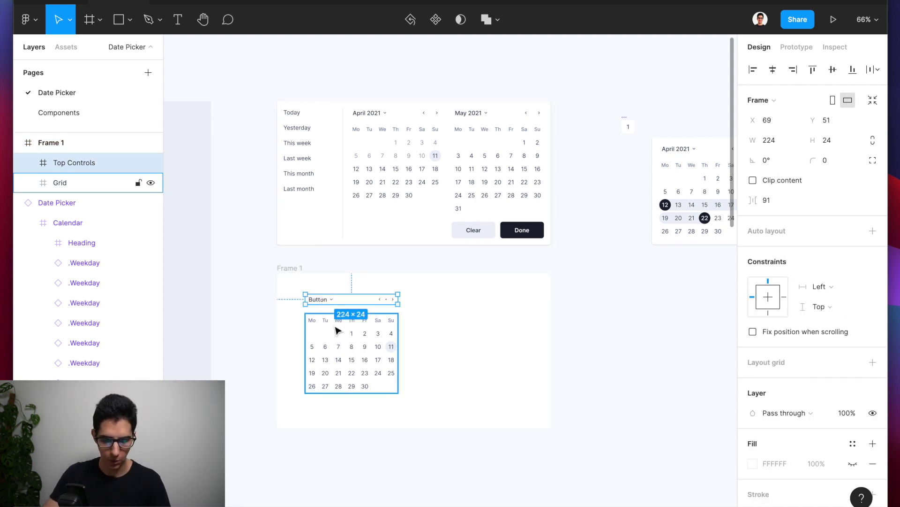
pyautogui.click(400, 132)
pyautogui.keyDown('super'); pyautogui.click(399, 131); pyautogui.keyUp('super')
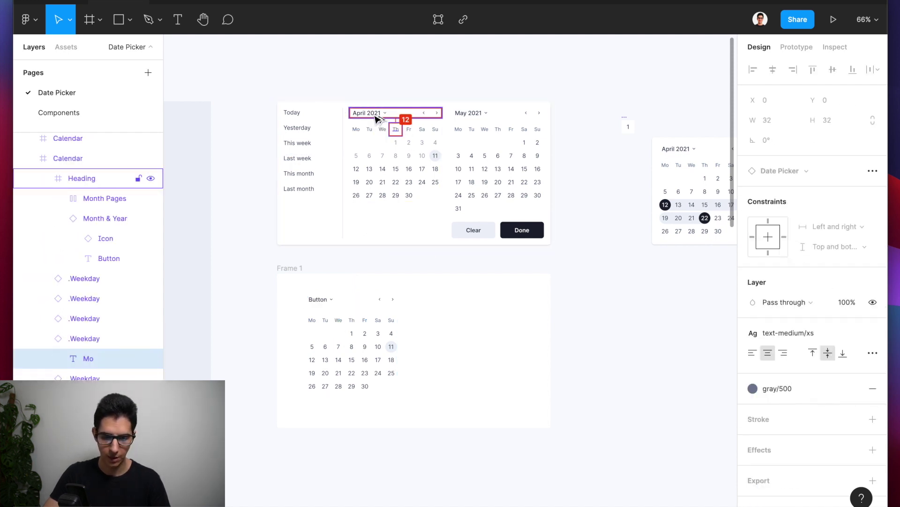
pyautogui.click(337, 344)
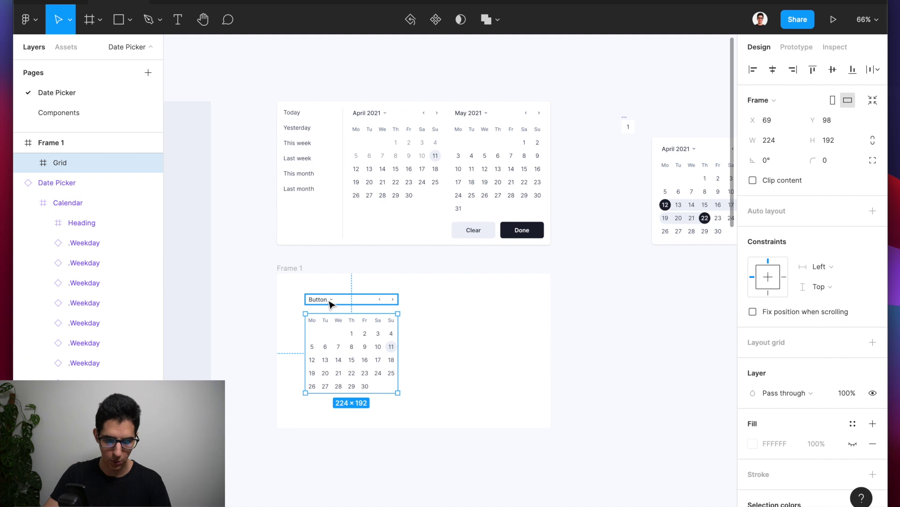
pyautogui.click(332, 304)
pyautogui.scroll(3, 335, 328)
pyautogui.click(333, 325)
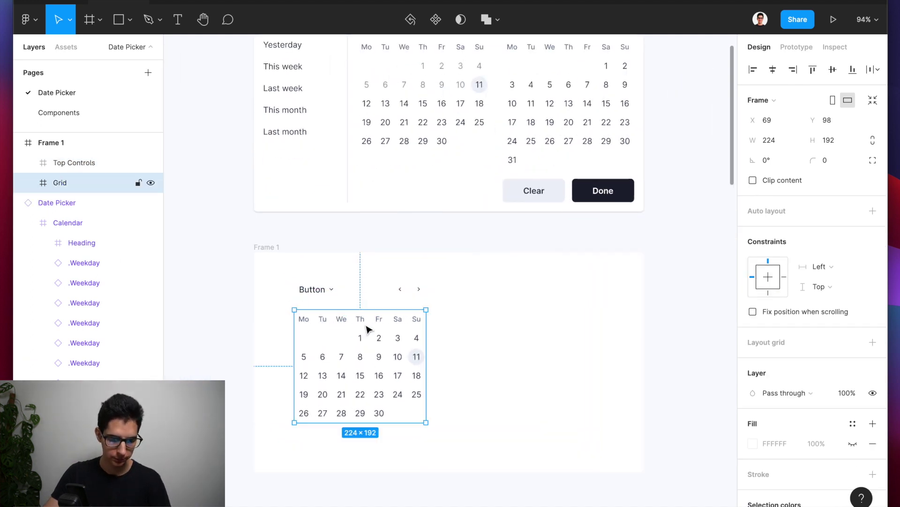
pyautogui.hotkey('shift', 'Up')
pyautogui.press('Up')
pyautogui.press('Escape')
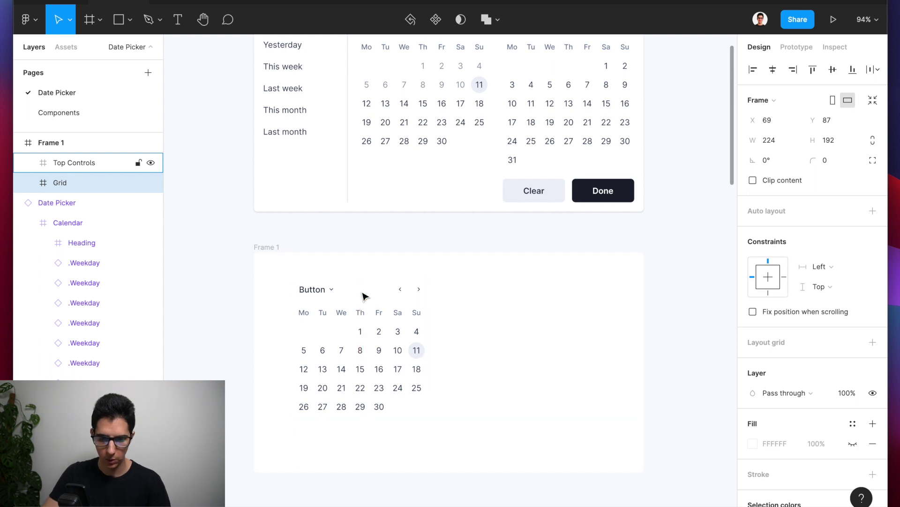
# Step: Change the month button's label in Top Controls to "April 2021"
pyautogui.scroll(-2, 353, 250)
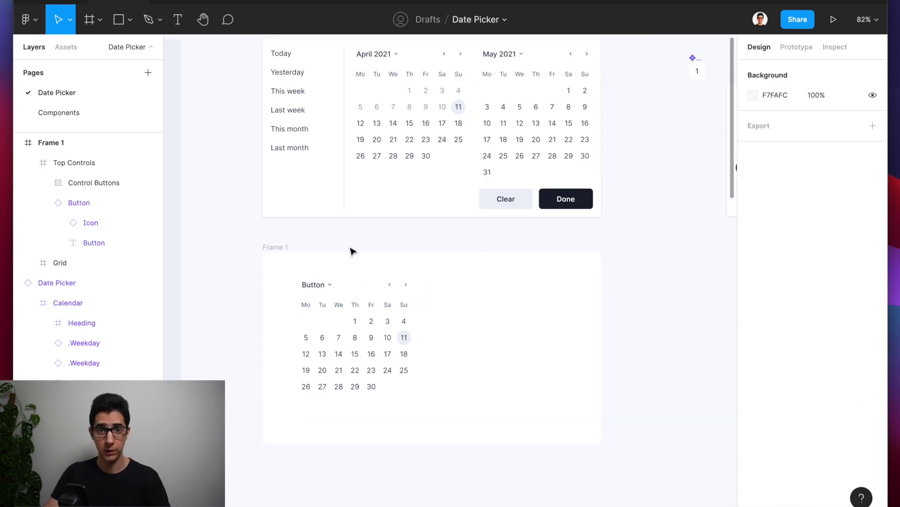
pyautogui.keyDown('super'); pyautogui.click(322, 286); pyautogui.keyUp('super')
pyautogui.doubleClick(321, 285)
pyautogui.write('April 2021')
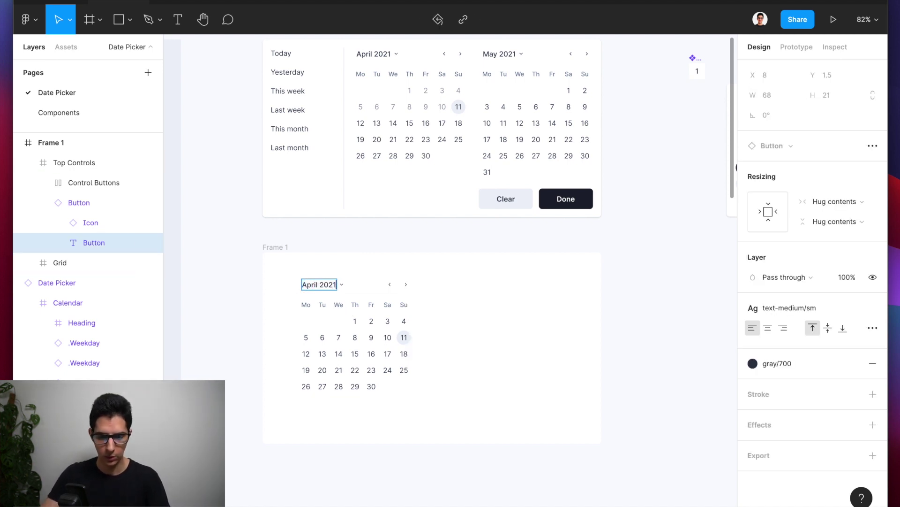
pyautogui.press('Escape')
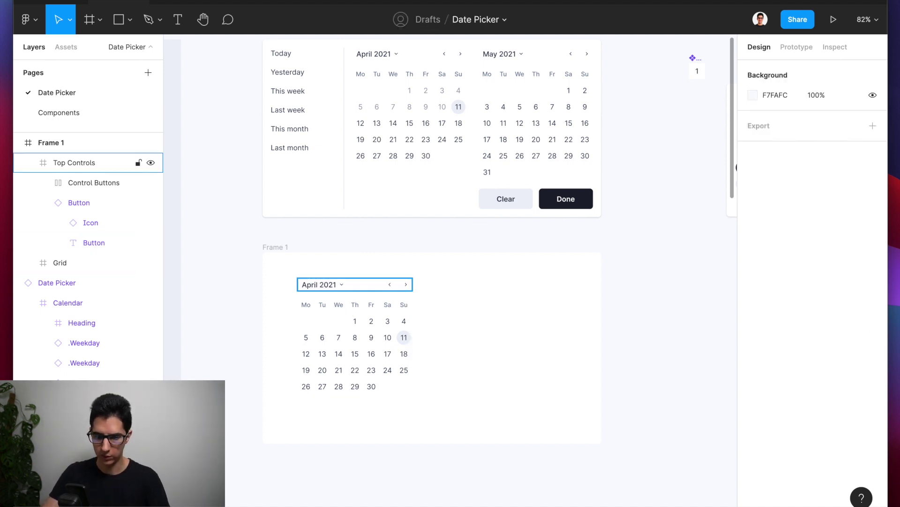
# Step: Duplicate Top Controls and Grid together to the right, leaving a 24 px gap between the two months
pyautogui.click(346, 287)
pyautogui.keyDown('shift'); pyautogui.click(386, 318); pyautogui.keyUp('shift')
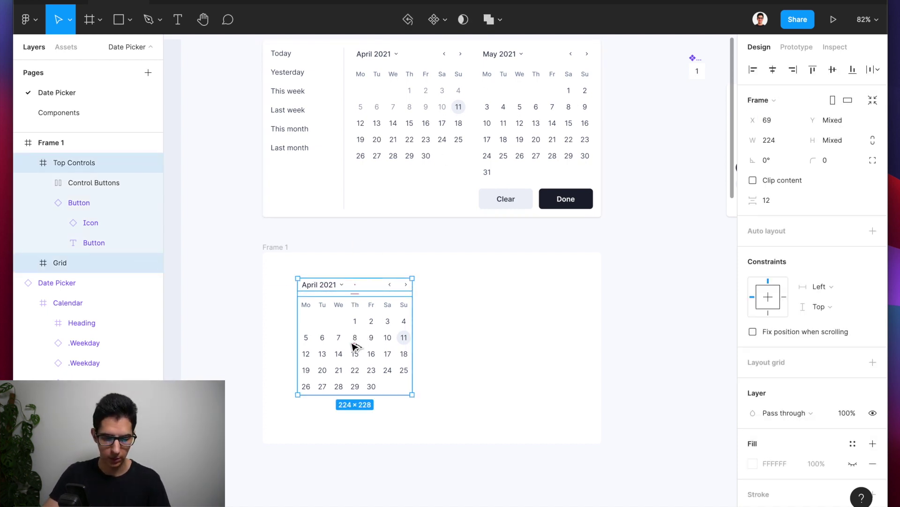
pyautogui.moveTo(335, 346); pyautogui.dragTo(462, 345)
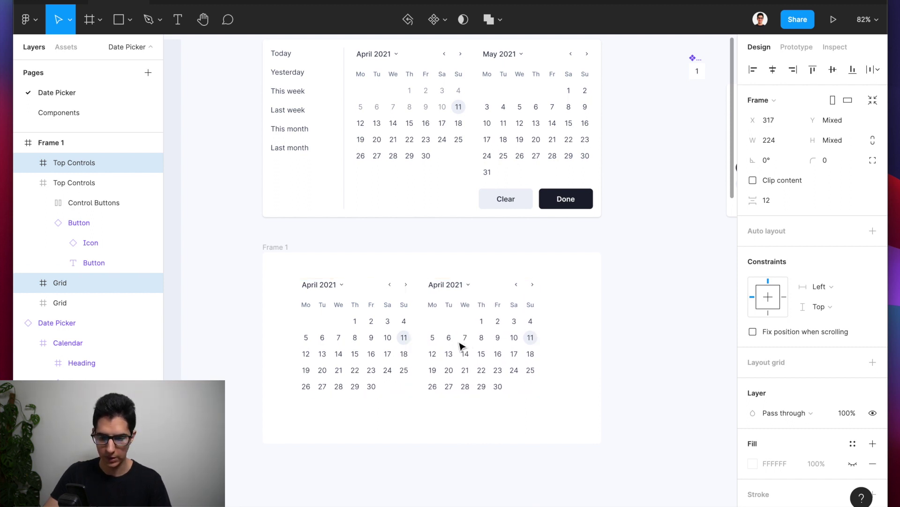
# Step: Change the duplicated month button's label to "May 2021"
pyautogui.doubleClick(450, 345)
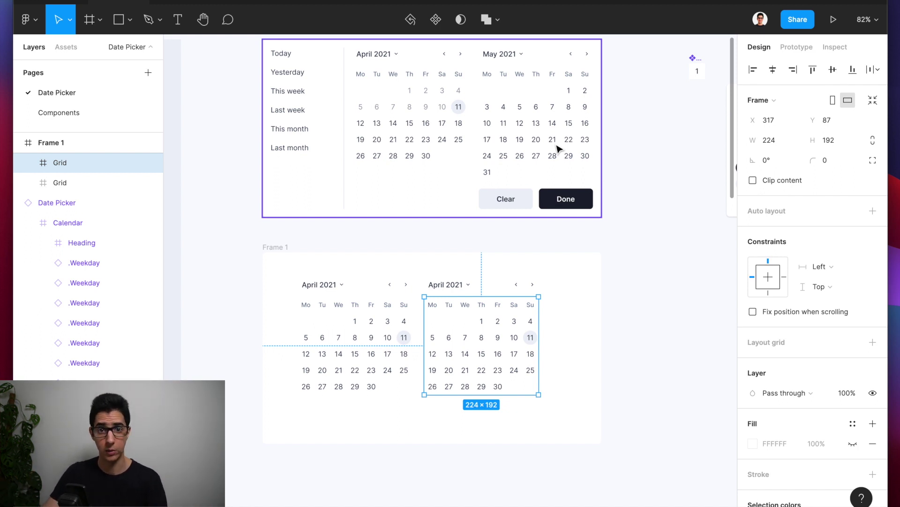
pyautogui.doubleClick(450, 286)
pyautogui.write('May 2021')
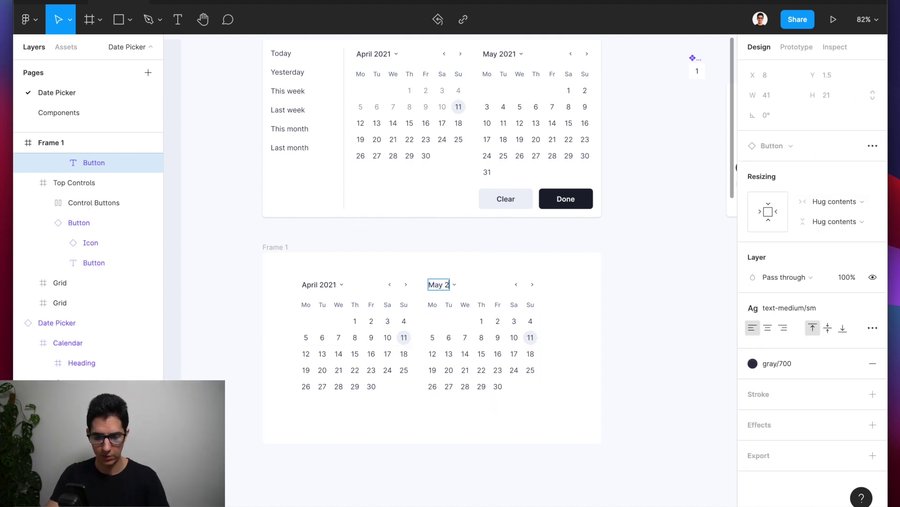
pyautogui.press('Escape')
pyautogui.press('Escape')
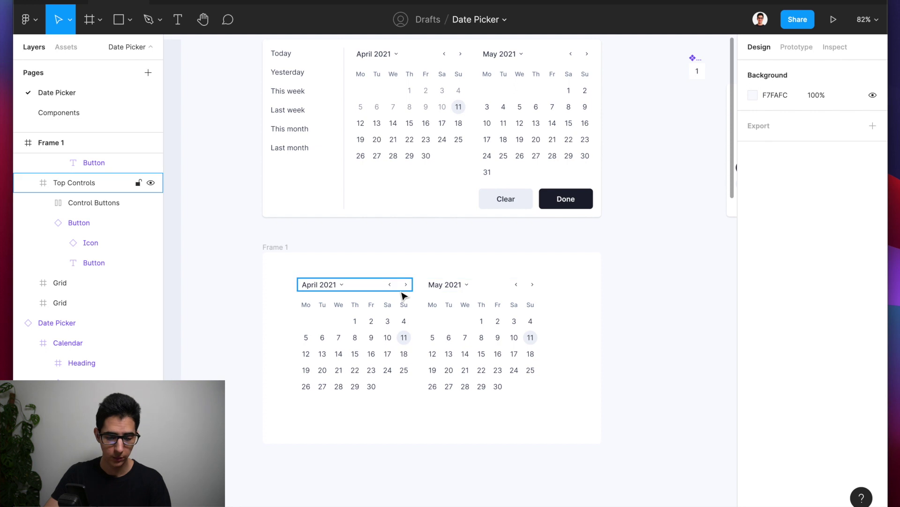
# Step: Try removing the Control Buttons beside April 2021 and restore them
pyautogui.scroll(5, 403, 294)
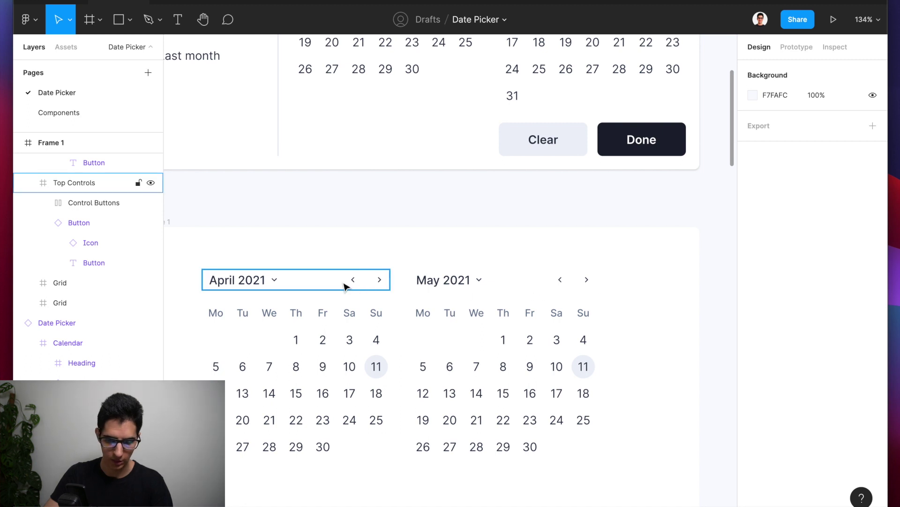
pyautogui.doubleClick(359, 285)
pyautogui.press('Delete')
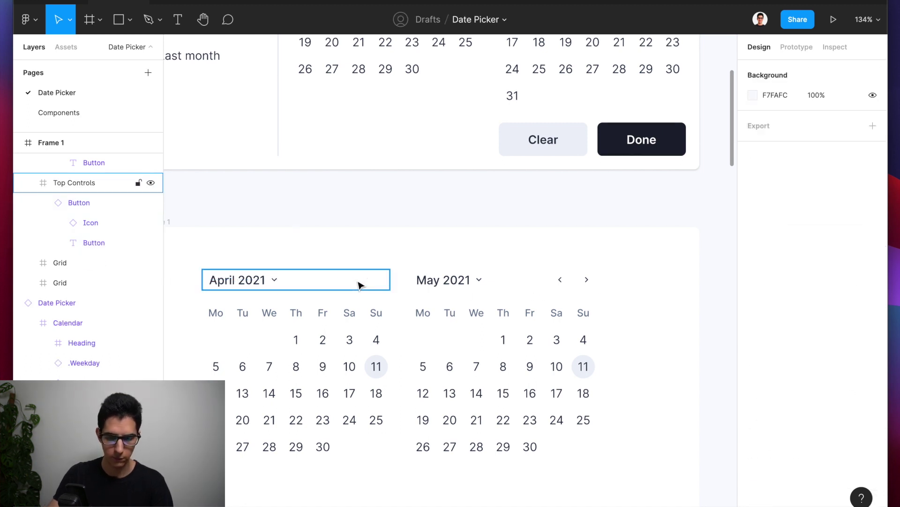
pyautogui.scroll(-3, 359, 285)
pyautogui.scroll(-2, 459, 228)
pyautogui.hscroll(-1, 458, 228)
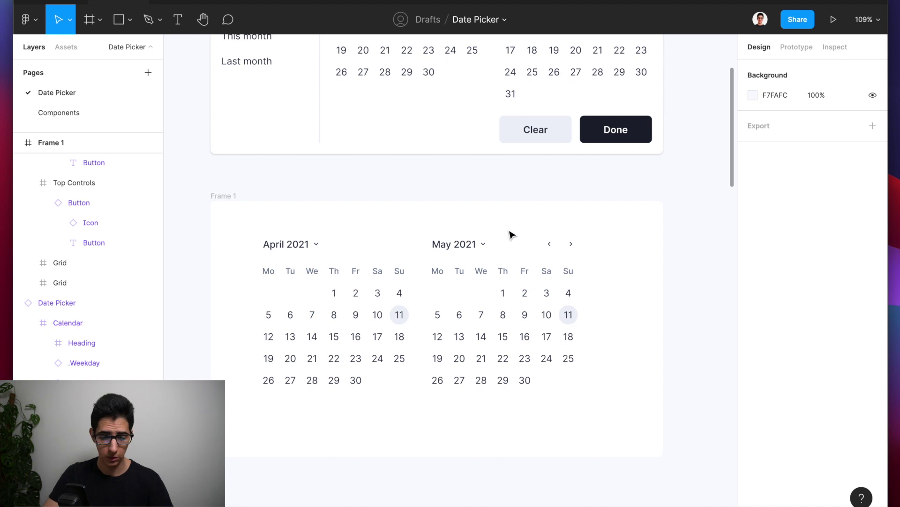
pyautogui.hotkey('ctrl', 'v')
pyautogui.click(369, 216)
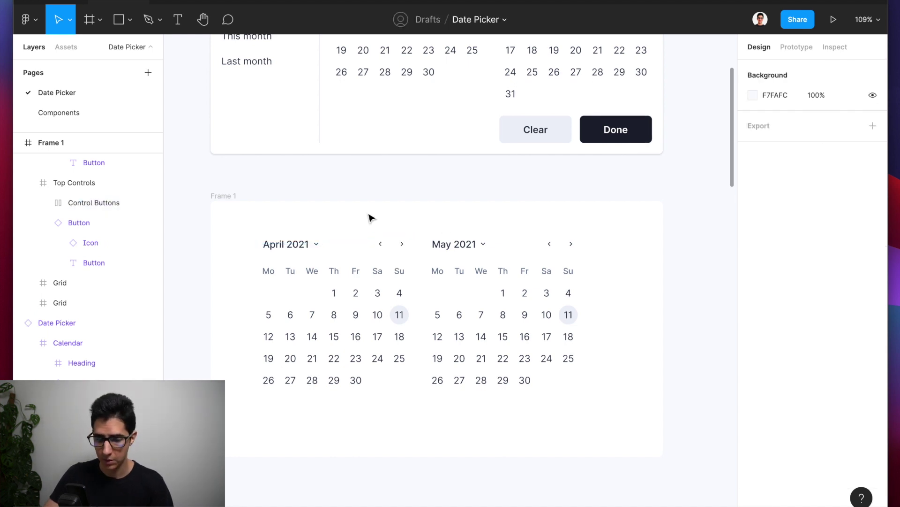
# Step: Select both months' Top Controls and Grids and move them up to 16 px from the frame's top edge
pyautogui.scroll(-3, 370, 217)
pyautogui.scroll(2, 370, 218)
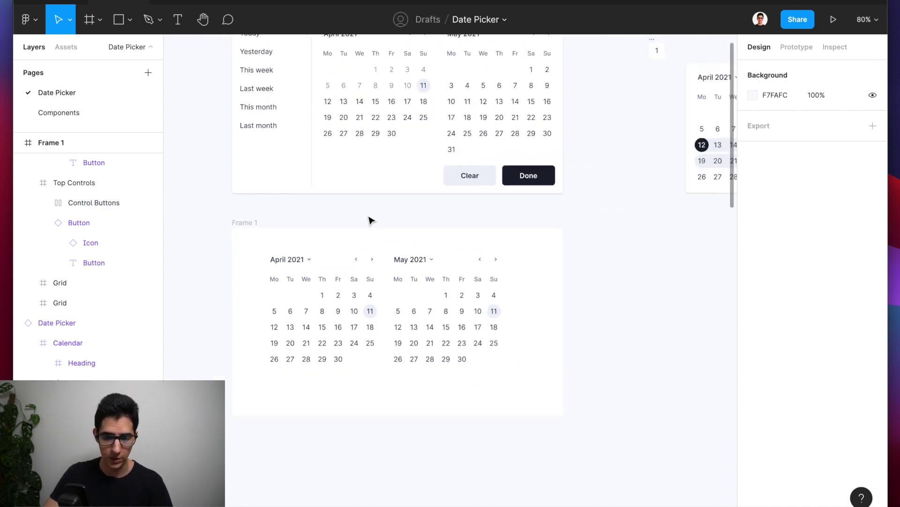
pyautogui.keyDown('ctrl'); pyautogui.scroll(-2, 370, 218); pyautogui.keyUp('ctrl')
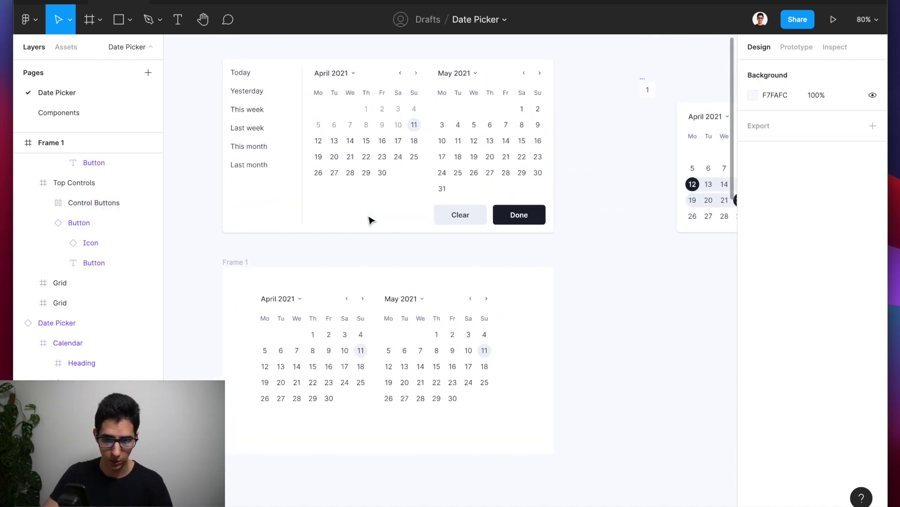
pyautogui.click(236, 262)
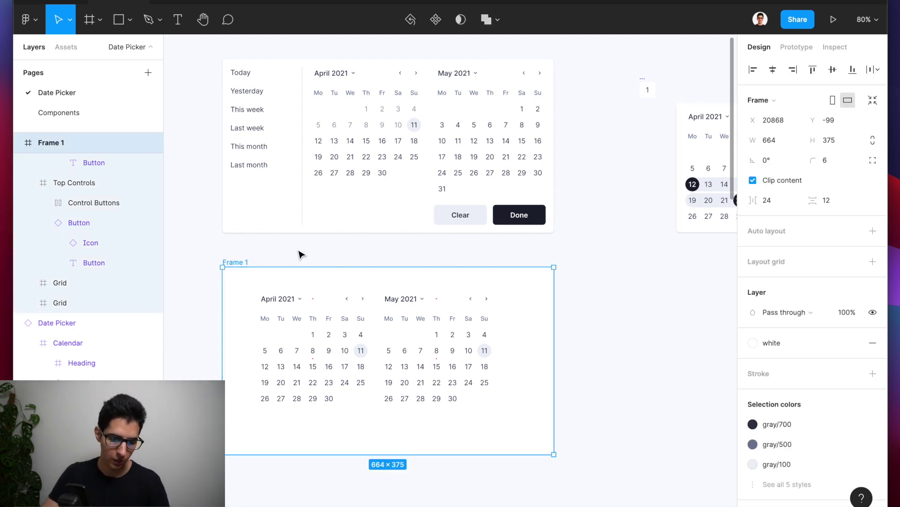
pyautogui.click(295, 331)
pyautogui.moveTo(238, 281); pyautogui.dragTo(450, 431)
pyautogui.press('alt')
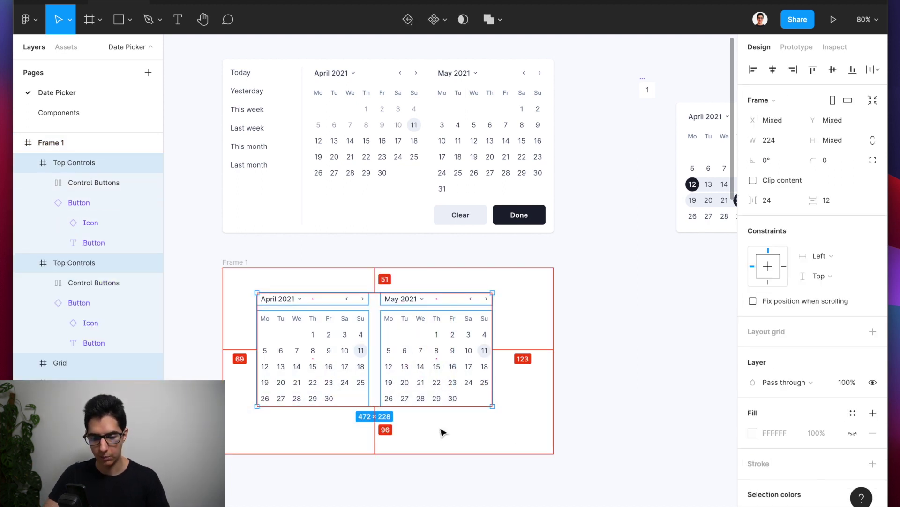
pyautogui.hotkey('shift', 'Up')
pyautogui.hotkey('shift', 'Up')
pyautogui.hotkey('shift', 'Up')
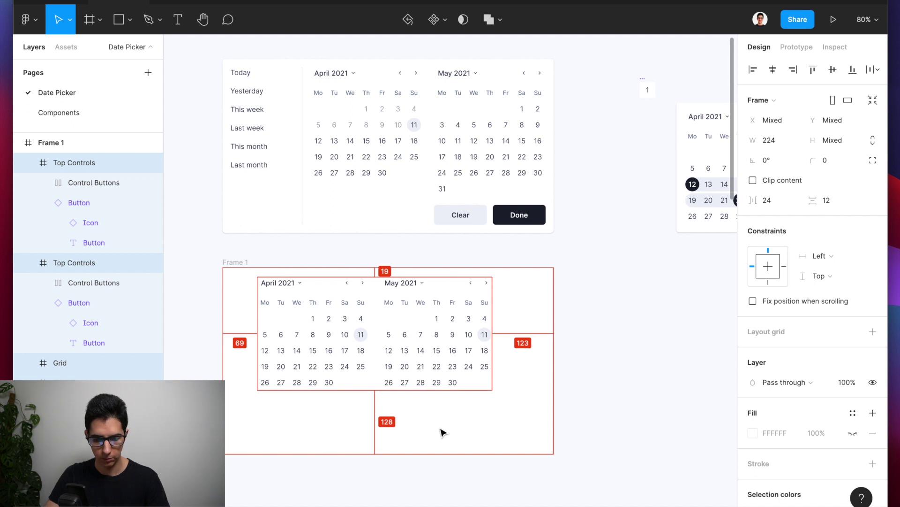
pyautogui.press('Down')
pyautogui.press('Down')
pyautogui.press('Down')
# Step: Shift both months right until they line up with the reference's months, about 16 px from the frame's right edge
pyautogui.hotkey('shift', 'Right')
pyautogui.hotkey('shift', 'Right')
pyautogui.hotkey('shift', 'Right')
pyautogui.press('Right')
pyautogui.press('Right')
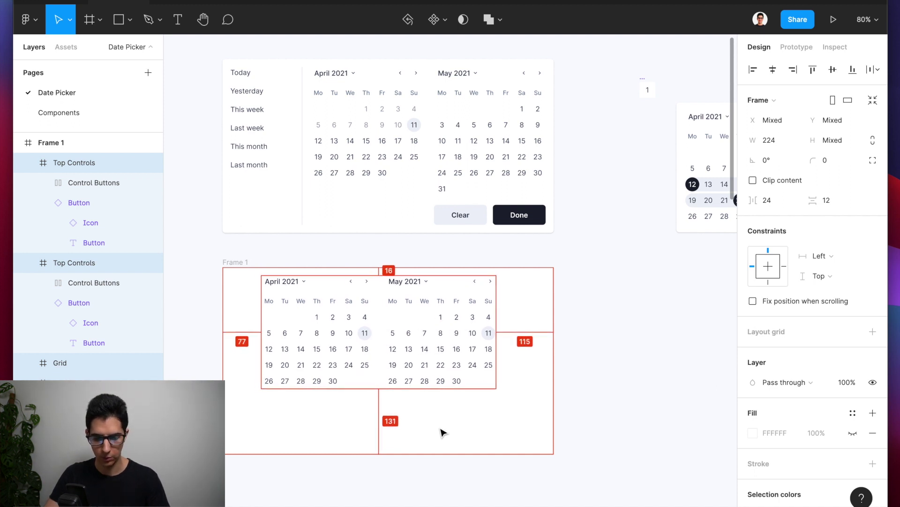
pyautogui.hotkey('shift', 'Right')
pyautogui.hotkey('shift', 'Right')
pyautogui.hotkey('shift', 'Right')
pyautogui.hotkey('shift', 'Right')
pyautogui.hotkey('shift', 'Right')
pyautogui.hotkey('shift', 'Right')
pyautogui.hotkey('shift', 'Right')
pyautogui.press('Right')
pyautogui.press('Right')
pyautogui.press('Right')
pyautogui.press('Right')
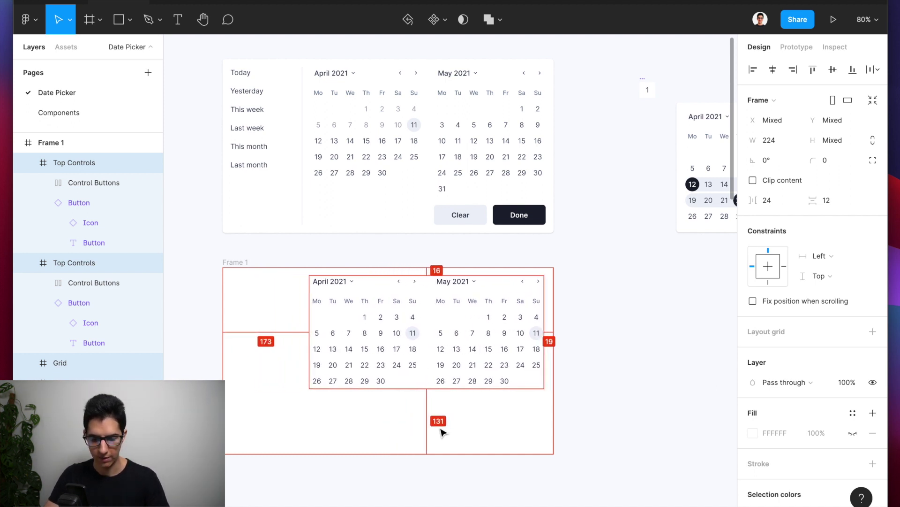
pyautogui.press('Right')
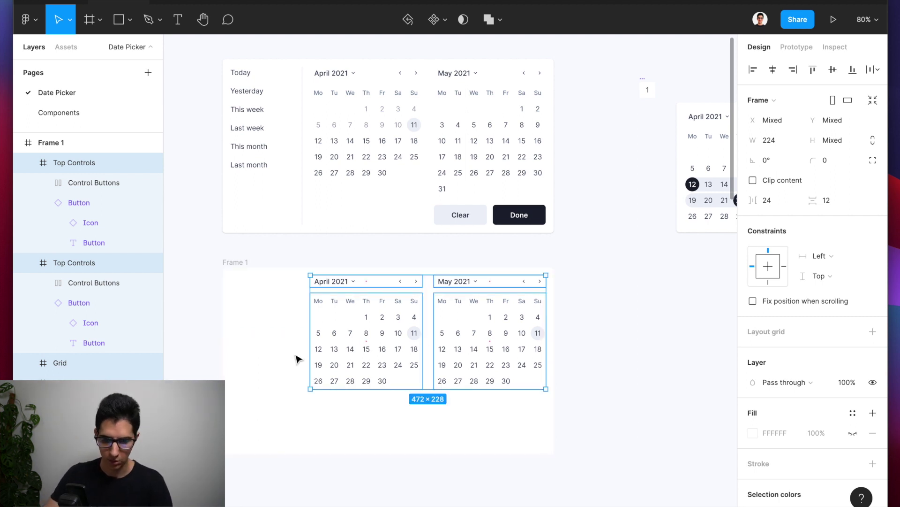
pyautogui.click(340, 437)
# Step: Add a Chakra Figma UI Kit Button below the May calendar and set its size to md, keeping Default state and Solid variant
pyautogui.hscroll(2, 340, 438)
pyautogui.scroll(-1, 340, 438)
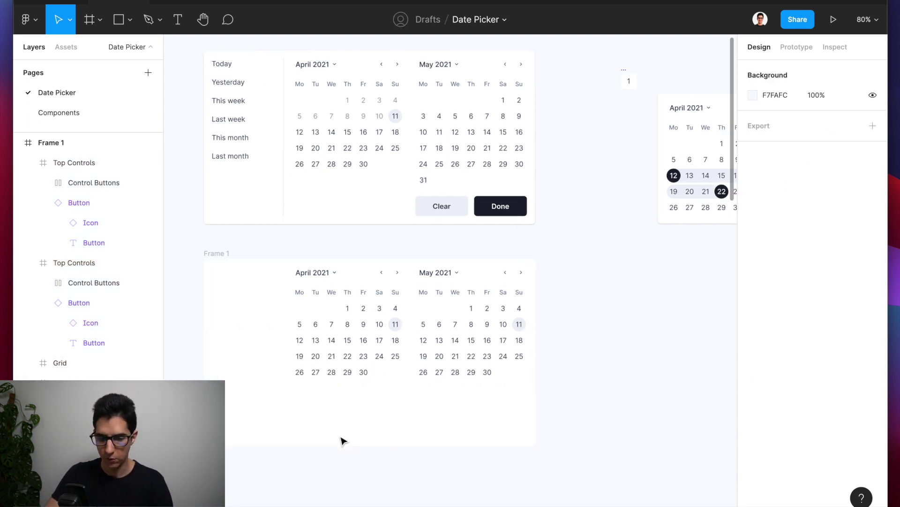
pyautogui.doubleClick(483, 211)
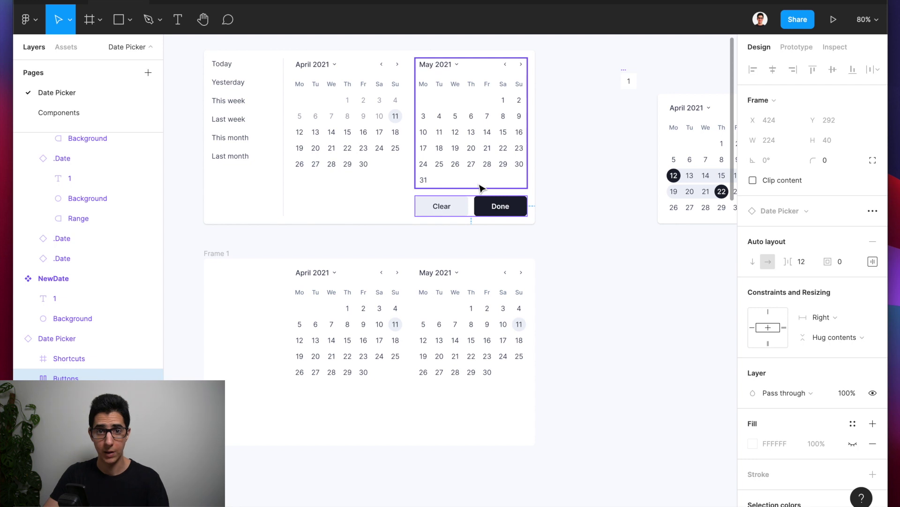
pyautogui.scroll(-1, 402, 358)
pyautogui.hscroll(1, 402, 357)
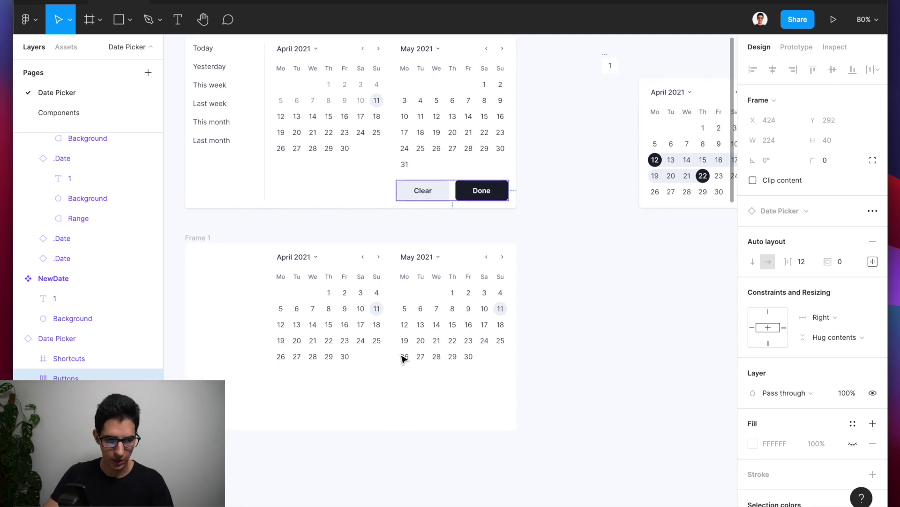
pyautogui.click(66, 47)
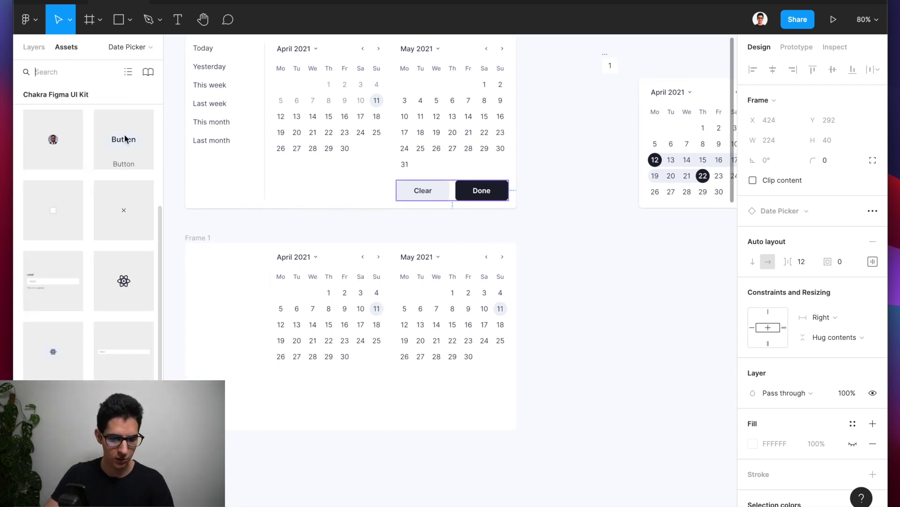
pyautogui.moveTo(122, 140); pyautogui.dragTo(444, 401)
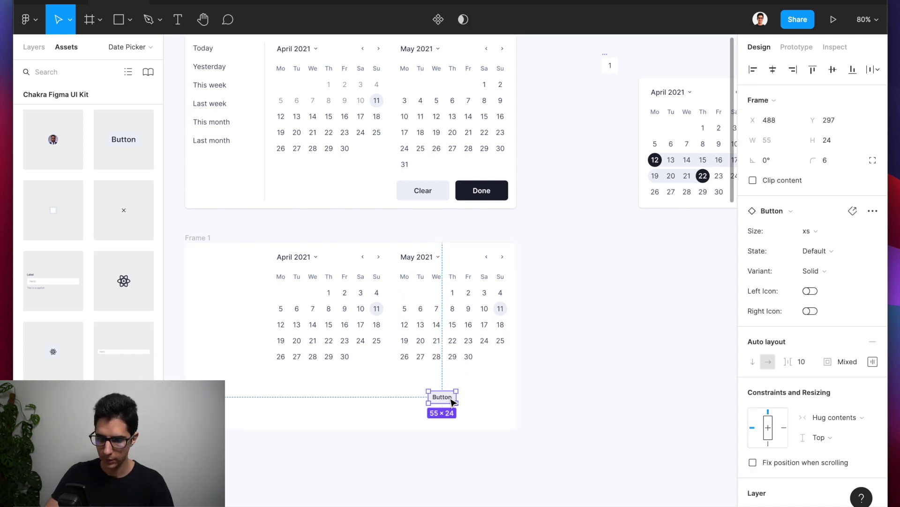
pyautogui.click(829, 235)
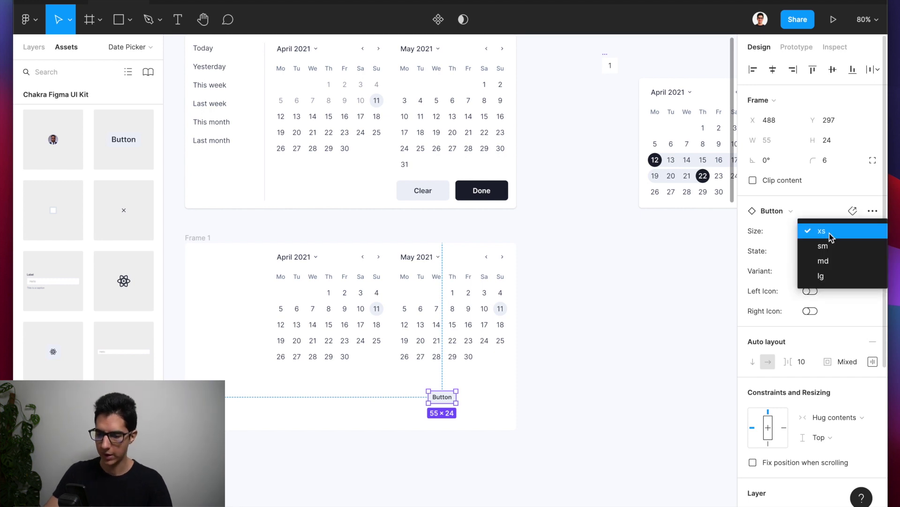
pyautogui.click(830, 260)
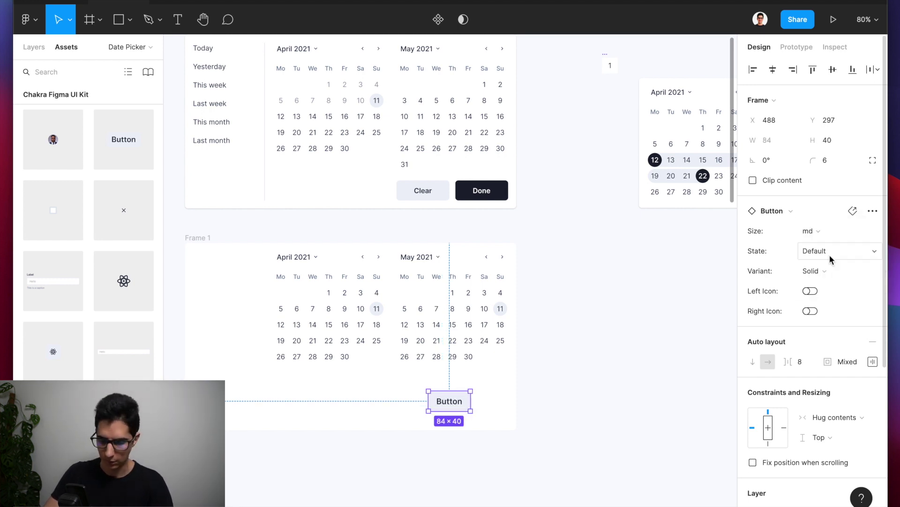
pyautogui.click(807, 253)
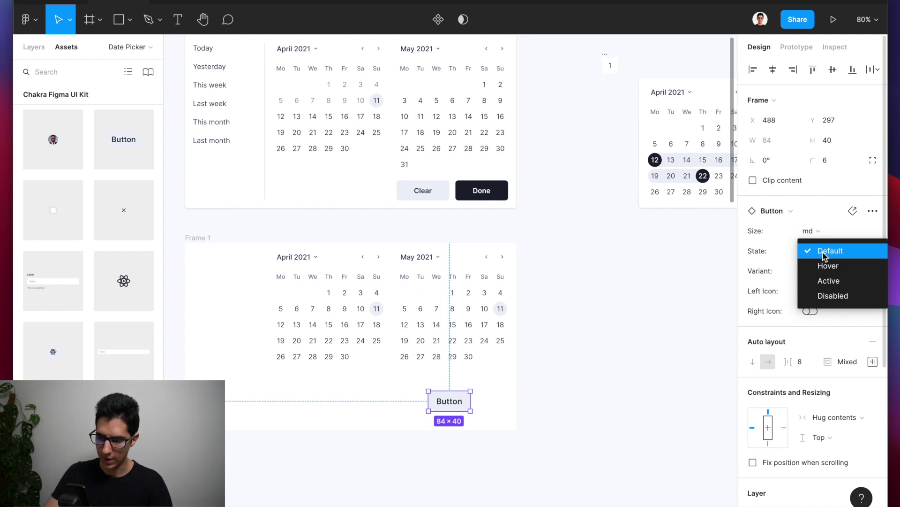
pyautogui.click(785, 252)
pyautogui.click(818, 271)
pyautogui.click(782, 276)
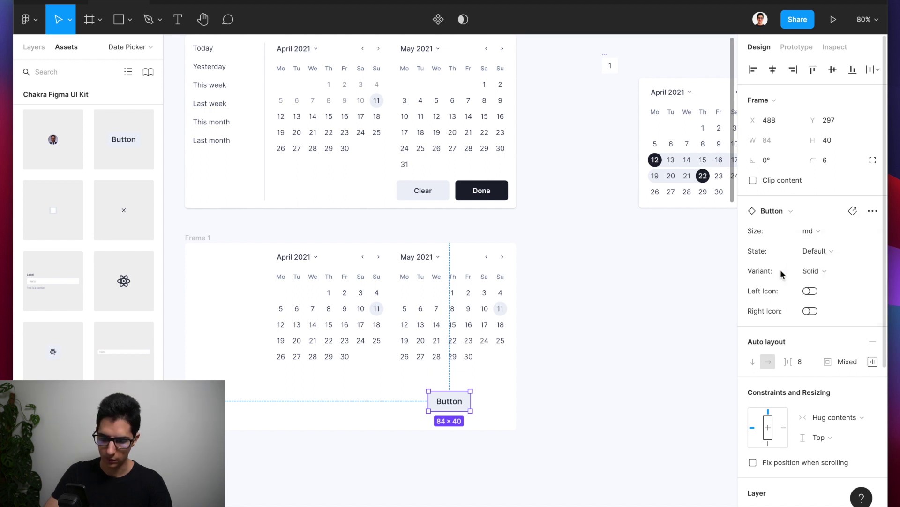
# Step: Right-align the new button with the May 2021 calendar and place it 16 px below the calendar grid, at X 564, Y 260
pyautogui.scroll(-1, 462, 385)
pyautogui.moveTo(466, 386); pyautogui.dragTo(503, 365)
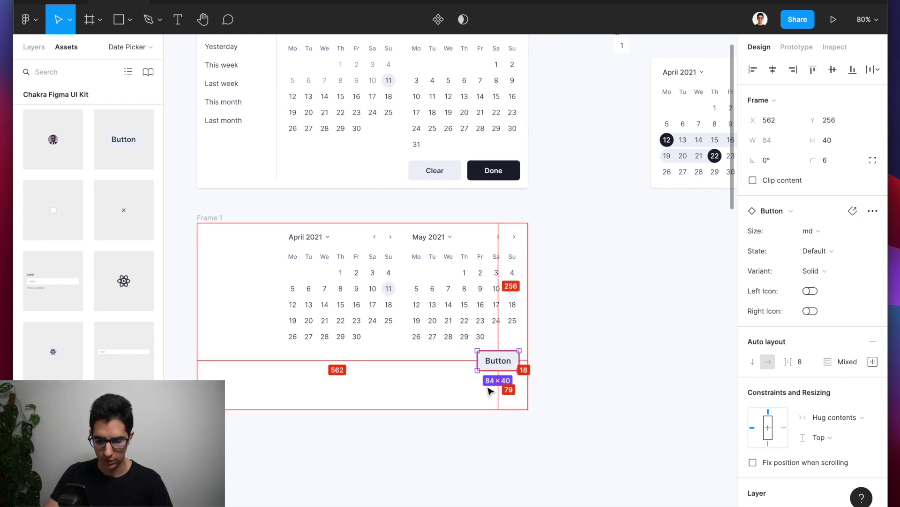
pyautogui.scroll(5, 518, 367)
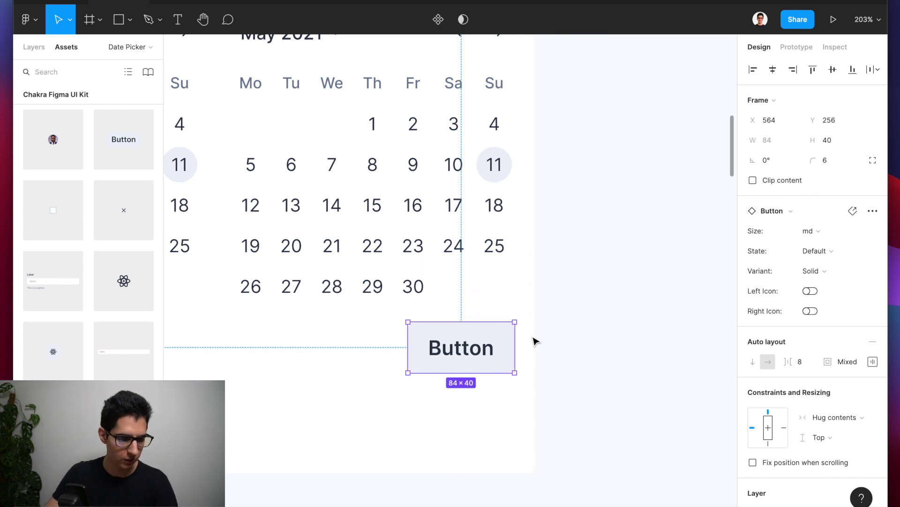
pyautogui.scroll(-5, 487, 304)
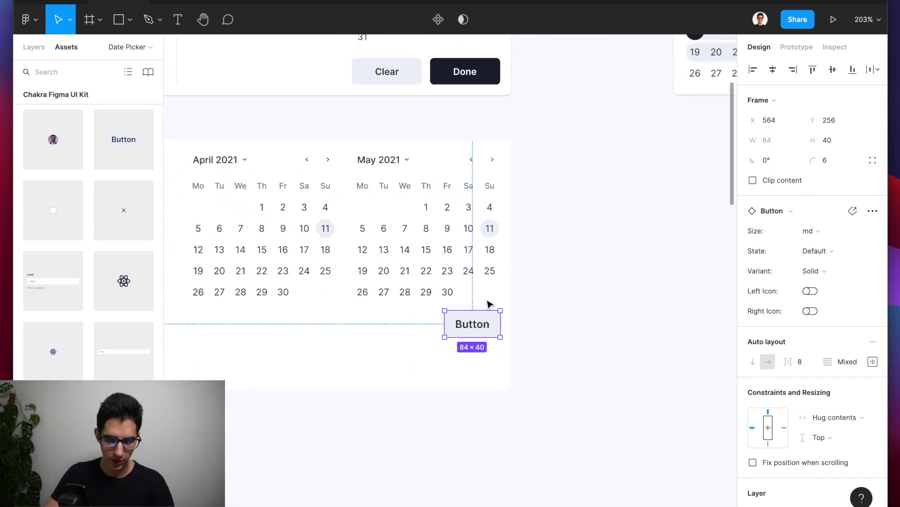
pyautogui.scroll(2, 487, 303)
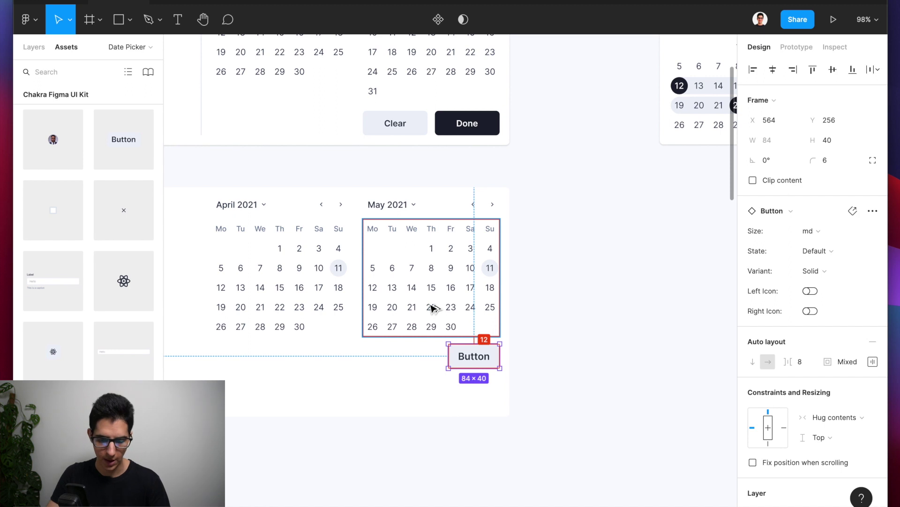
pyautogui.press('Down')
pyautogui.press('Down')
pyautogui.press('Down')
pyautogui.press('Down')
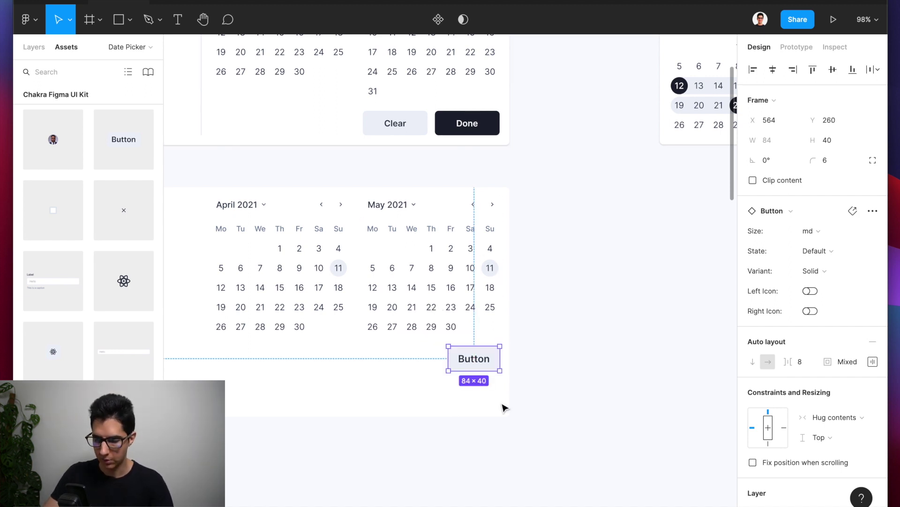
# Step: Set the new button's fill to the gray/800 color style, matching the reference's Done button
pyautogui.scroll(-2, 498, 422)
pyautogui.scroll(-5, 804, 432)
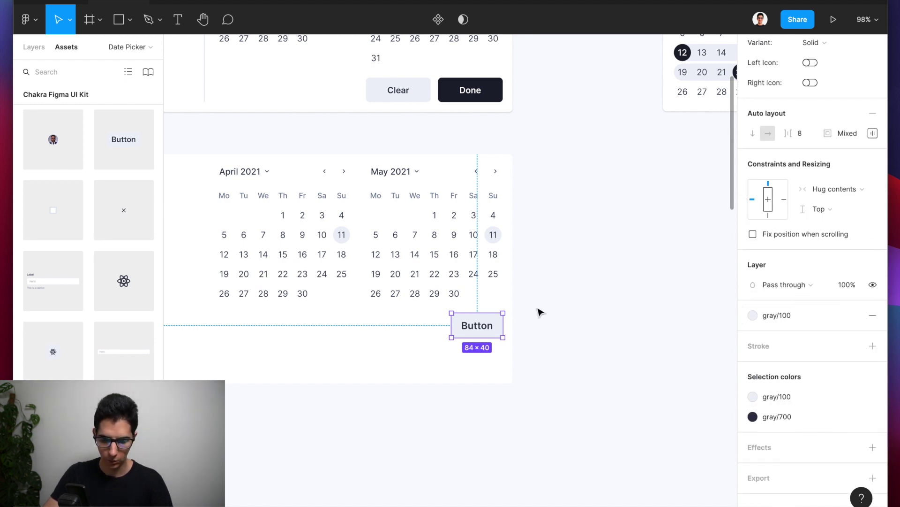
pyautogui.click(785, 398)
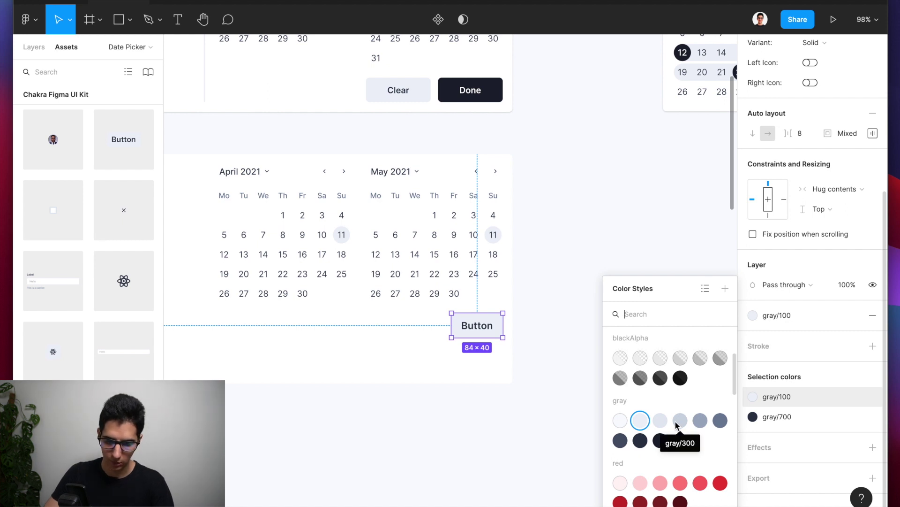
pyautogui.click(644, 443)
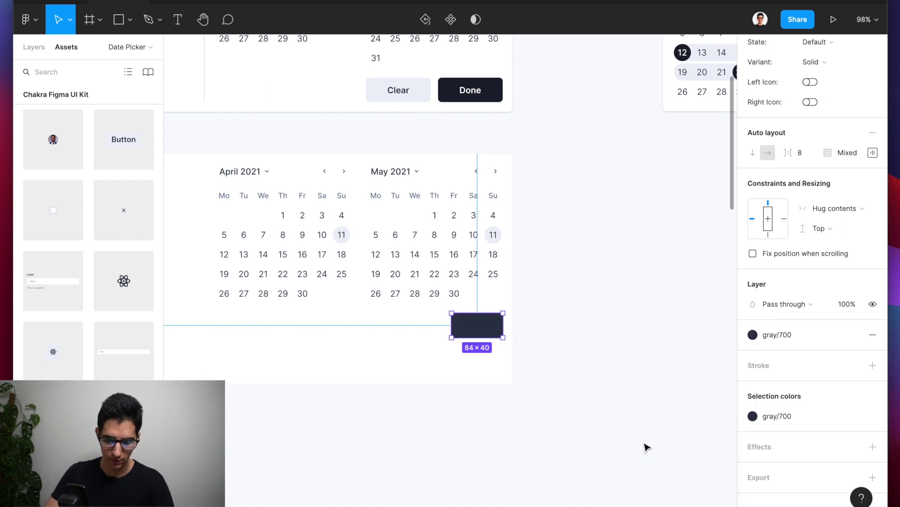
pyautogui.click(497, 92)
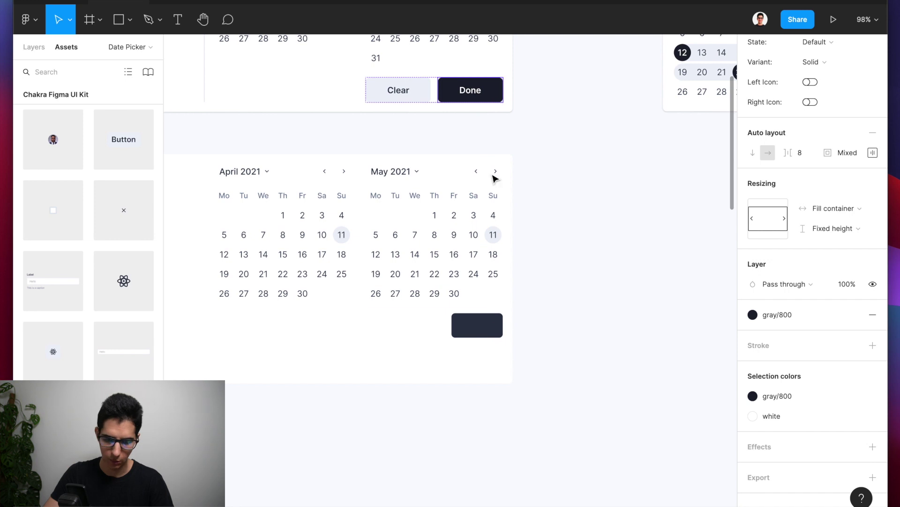
pyautogui.click(500, 324)
pyautogui.click(798, 338)
pyautogui.click(804, 427)
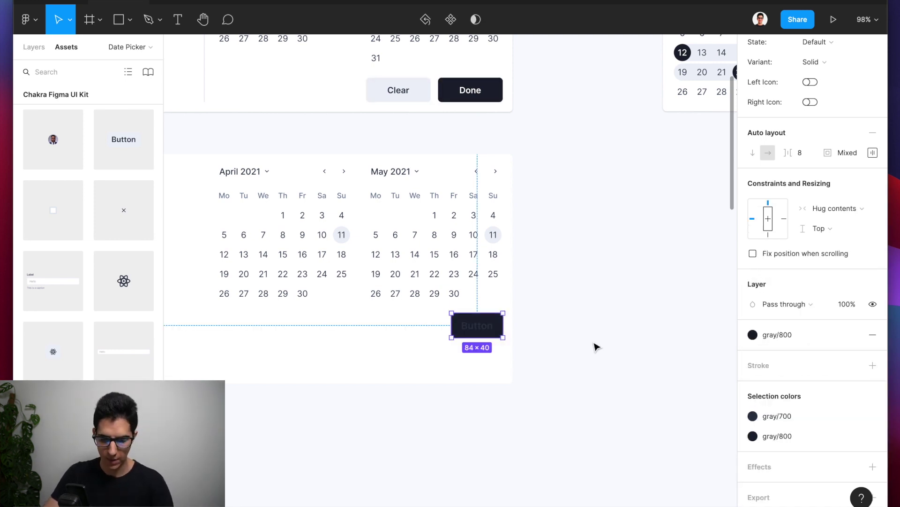
# Step: Set the dark button's label color to the white style and compare it with the reference's Done label
pyautogui.doubleClick(481, 332)
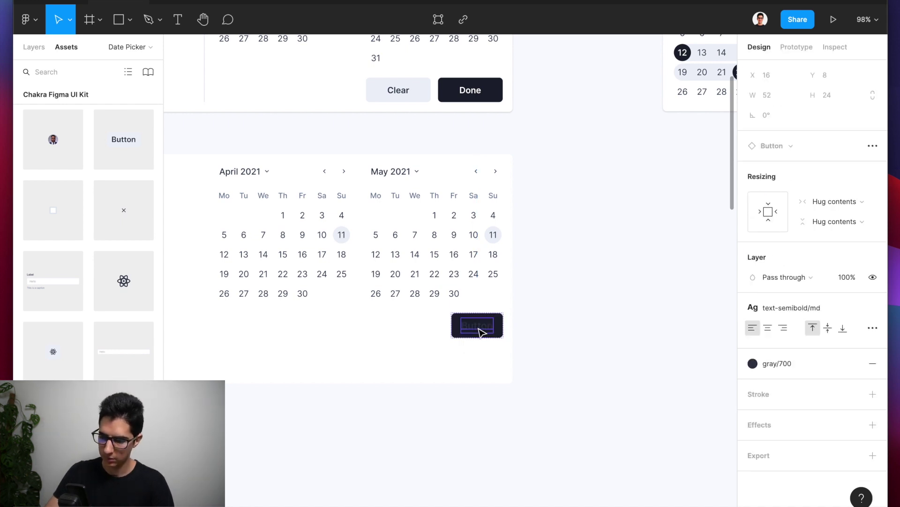
pyautogui.click(788, 364)
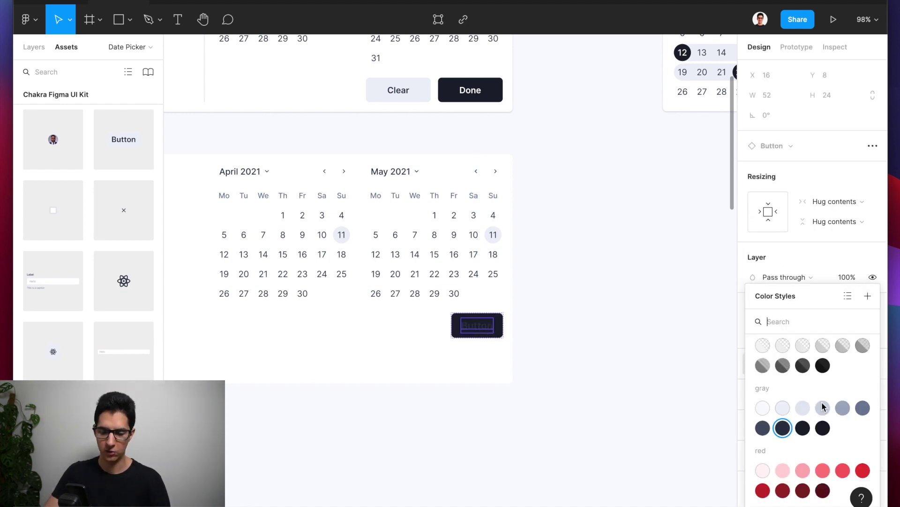
pyautogui.scroll(5, 824, 407)
pyautogui.click(784, 370)
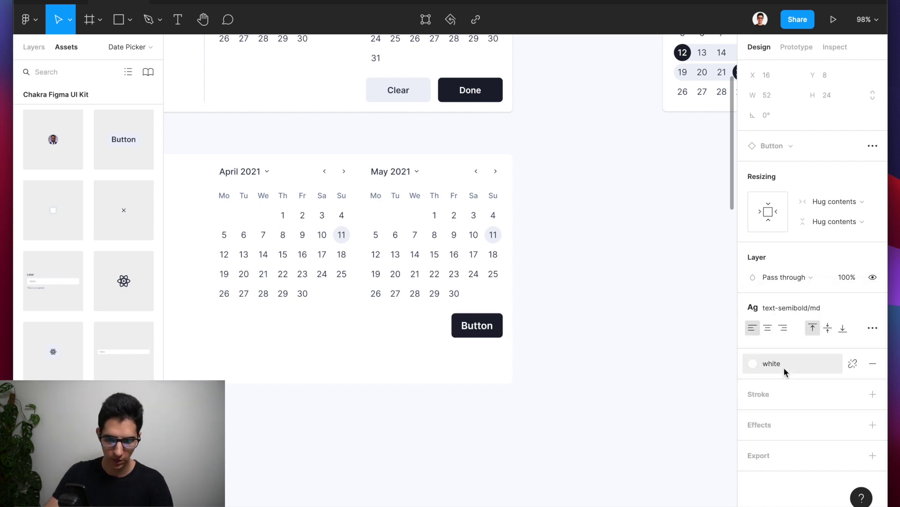
pyautogui.doubleClick(468, 93)
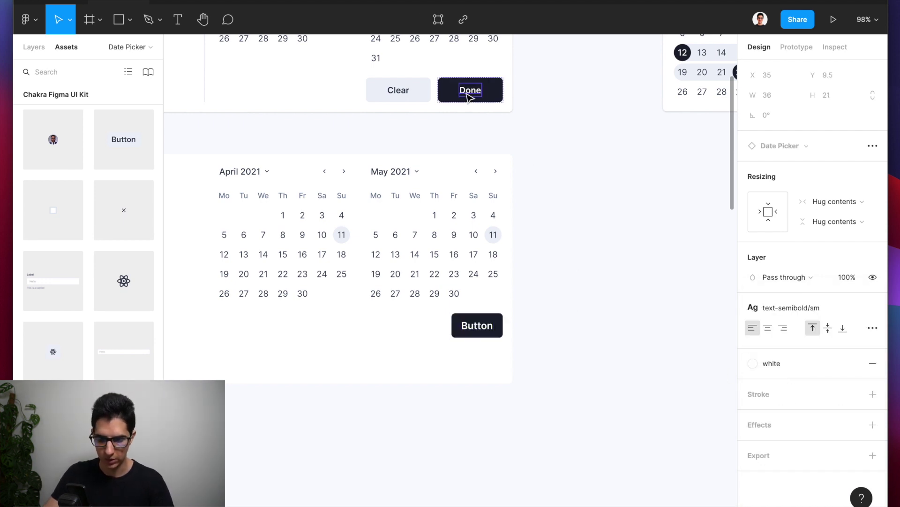
# Step: Change the dark button's label text to "Done"
pyautogui.click(567, 309)
pyautogui.click(483, 332)
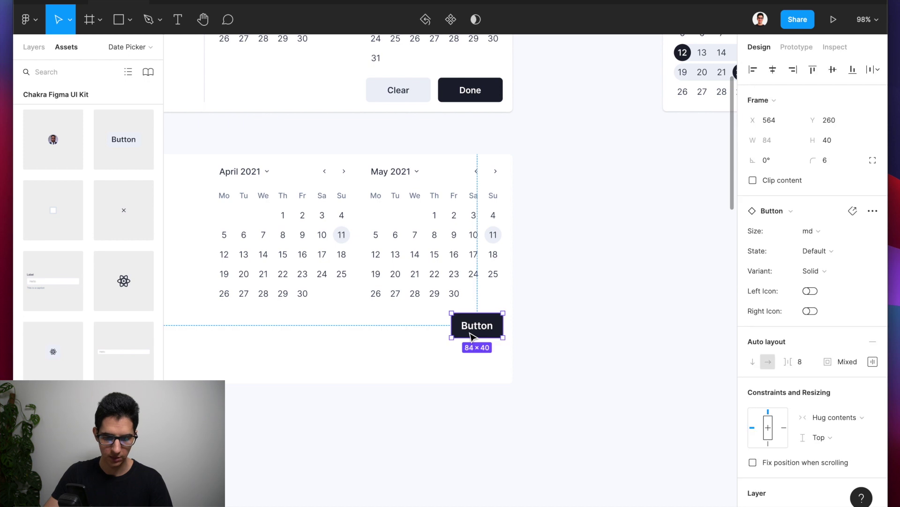
pyautogui.click(31, 49)
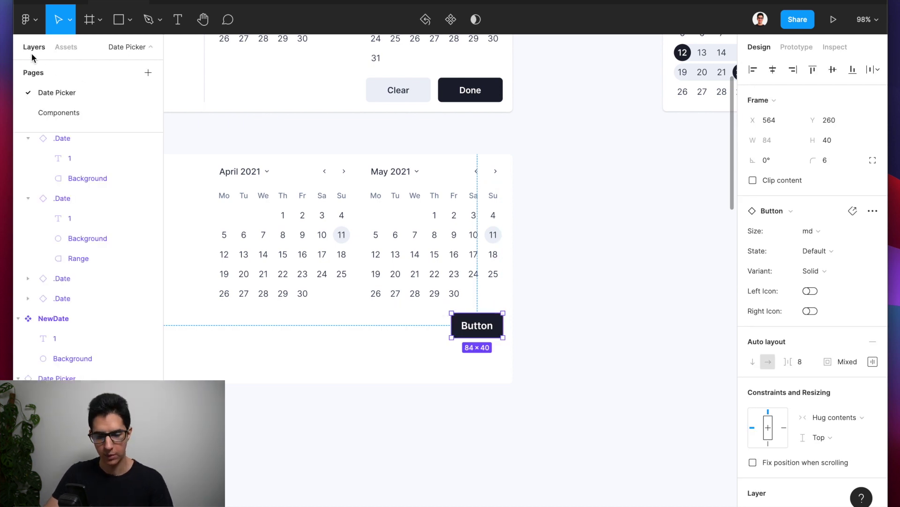
pyautogui.doubleClick(464, 329)
pyautogui.write('Done')
pyautogui.press('Escape')
pyautogui.press('Escape')
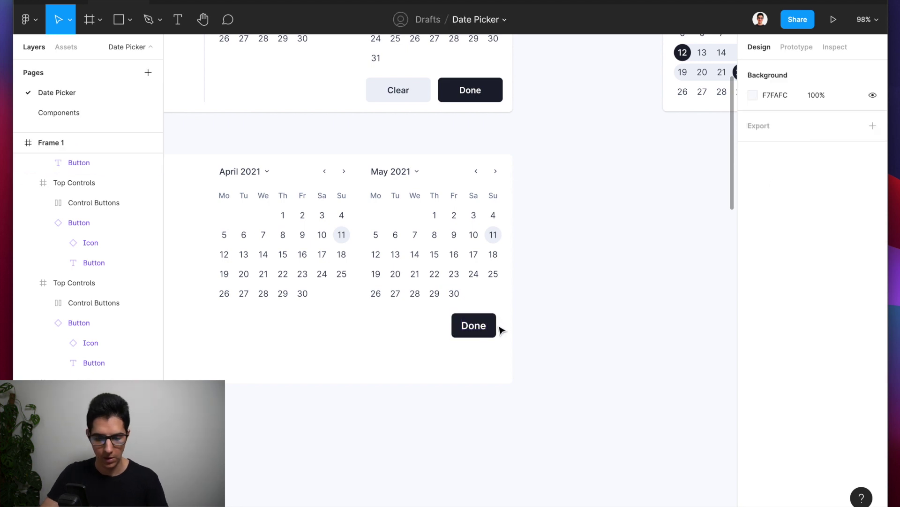
# Step: Duplicate the Done button to its left at X 479 and set the copy's fill to gray/100, like the reference's Clear button
pyautogui.click(483, 330)
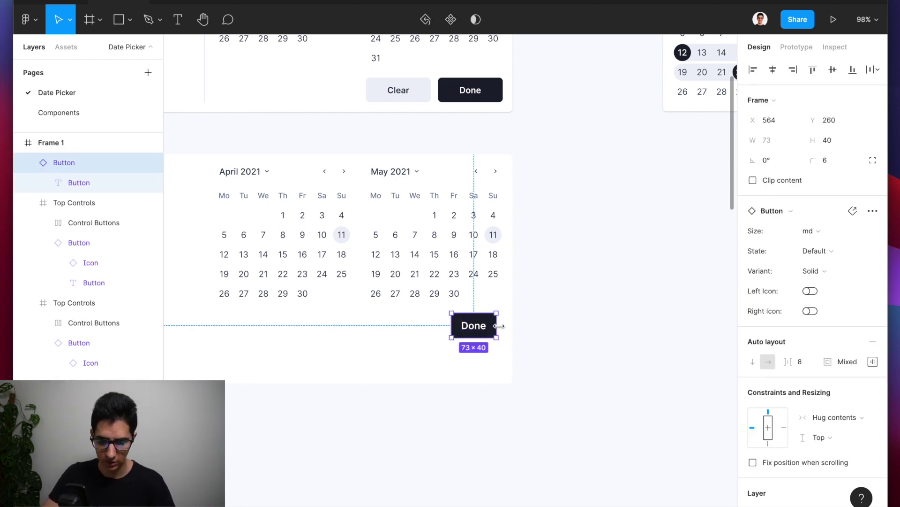
pyautogui.moveTo(488, 332); pyautogui.dragTo(433, 332)
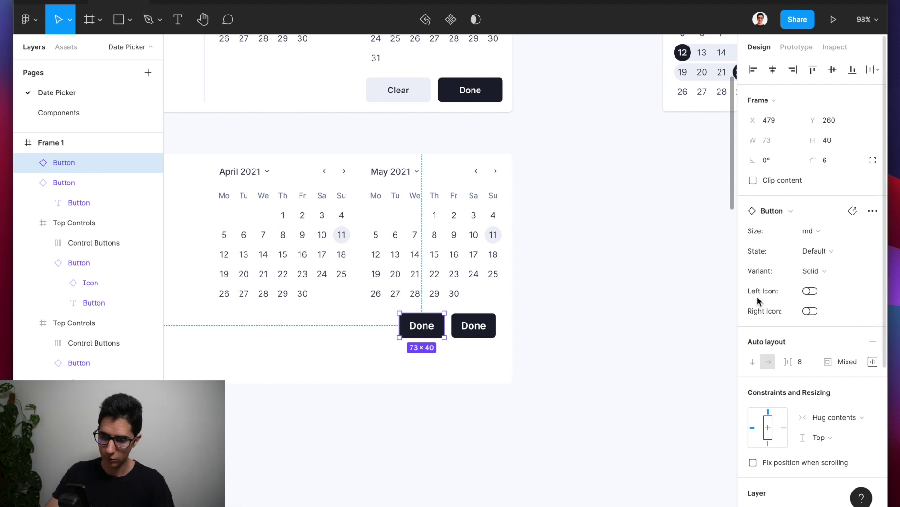
pyautogui.scroll(-5, 797, 368)
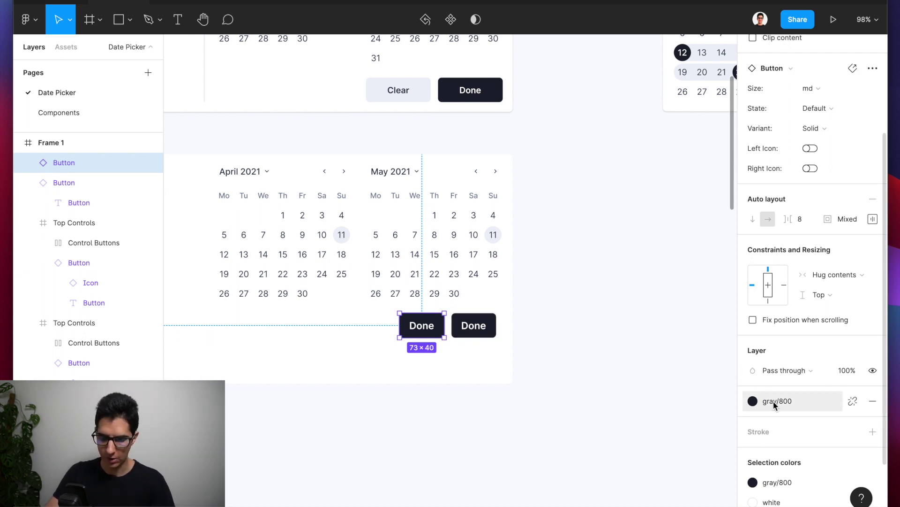
pyautogui.click(424, 92)
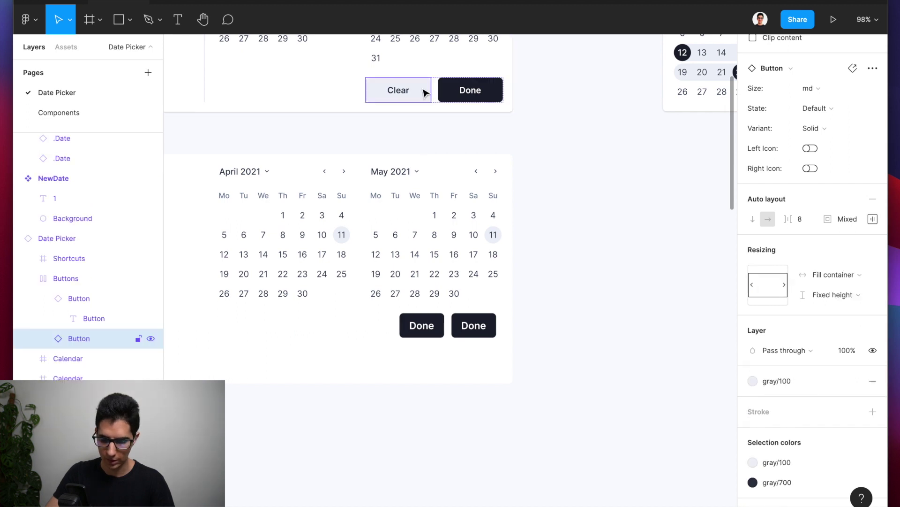
pyautogui.click(442, 327)
pyautogui.click(792, 403)
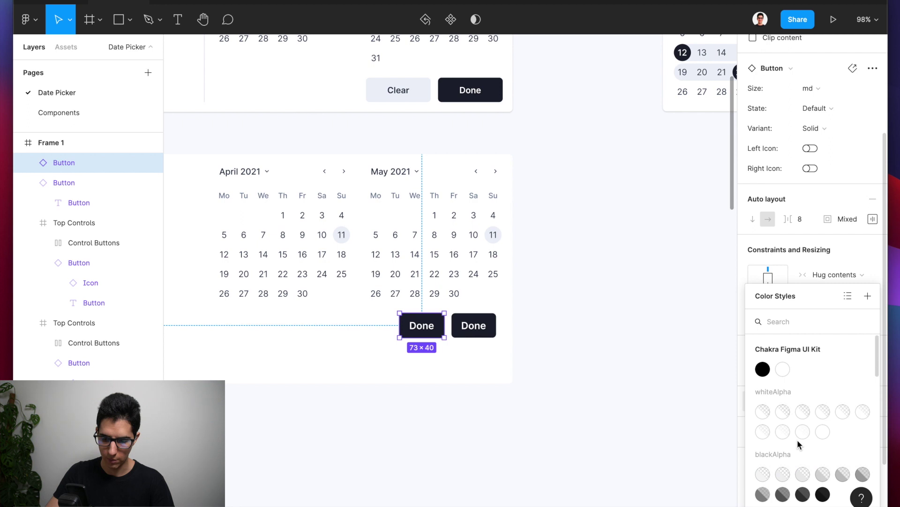
pyautogui.scroll(-5, 798, 441)
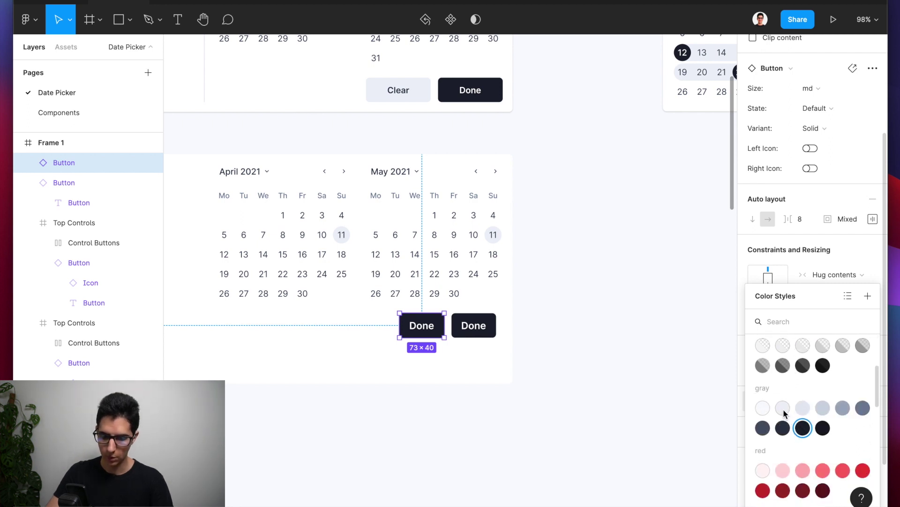
pyautogui.click(783, 408)
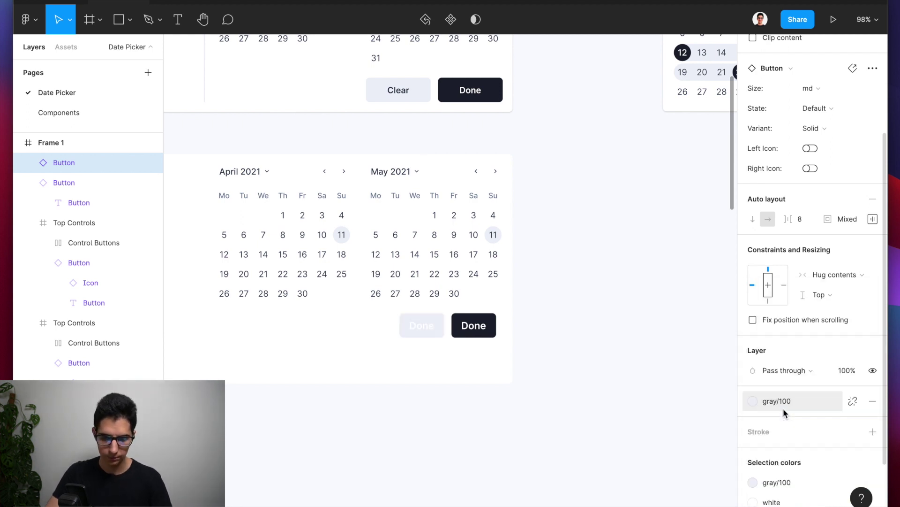
# Step: Set the light copy's label color to gray/700, matching the reference's Clear label
pyautogui.keyDown('super'); pyautogui.click(393, 93); pyautogui.keyUp('super')
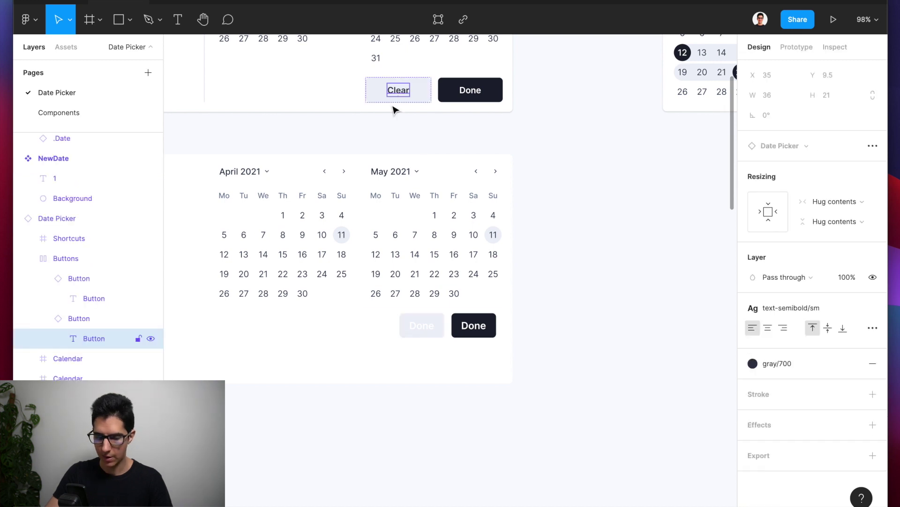
pyautogui.keyDown('super'); pyautogui.click(422, 326); pyautogui.keyUp('super')
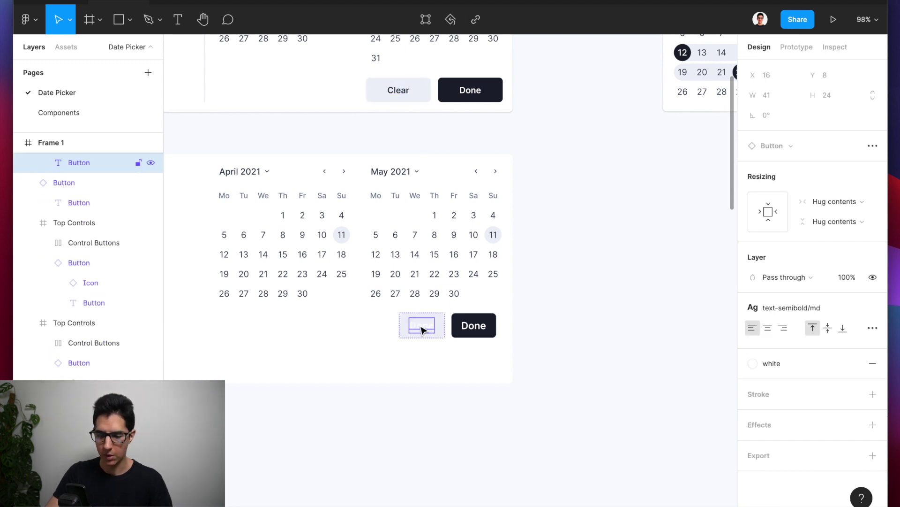
pyautogui.click(770, 364)
pyautogui.scroll(-5, 795, 400)
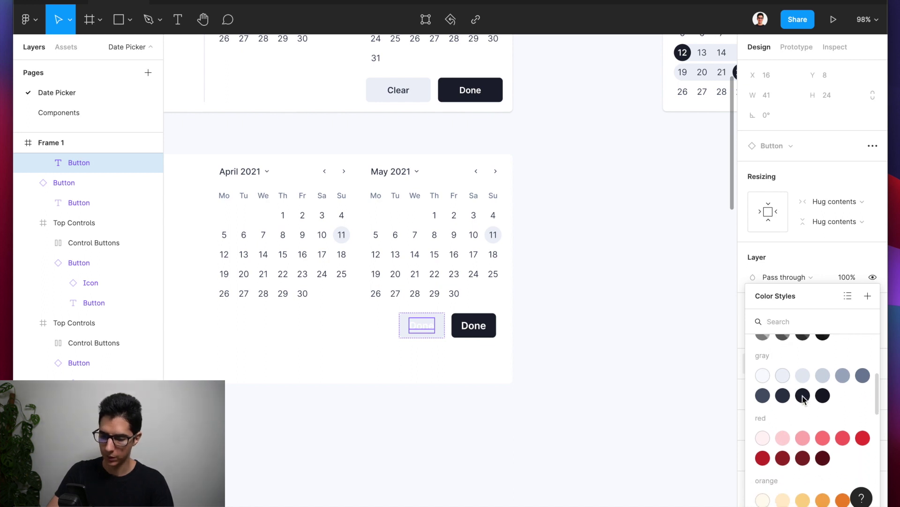
pyautogui.click(783, 396)
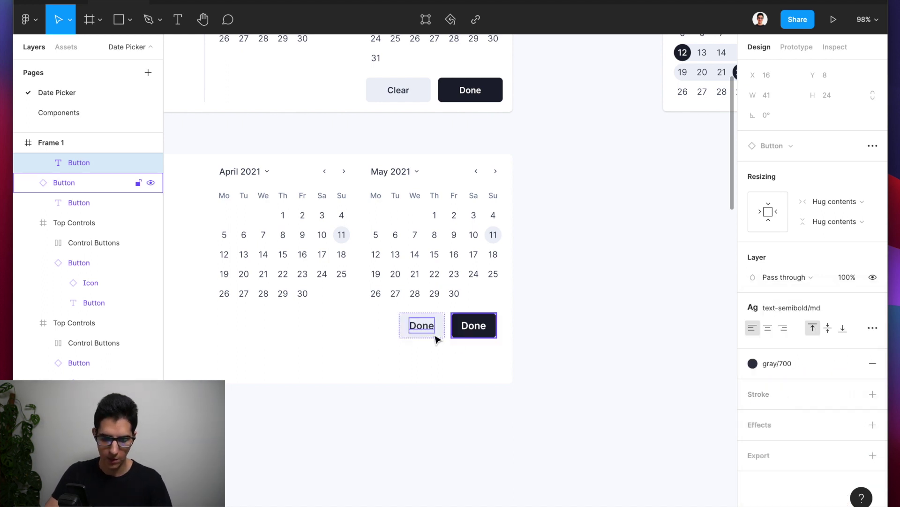
# Step: Change the light button's label text to "Clear"
pyautogui.doubleClick(423, 325)
pyautogui.write('Clear')
pyautogui.press('Escape')
pyautogui.press('Escape')
# Step: Select the Clear and Done buttons together and wrap them in a frame
pyautogui.scroll(5, 422, 326)
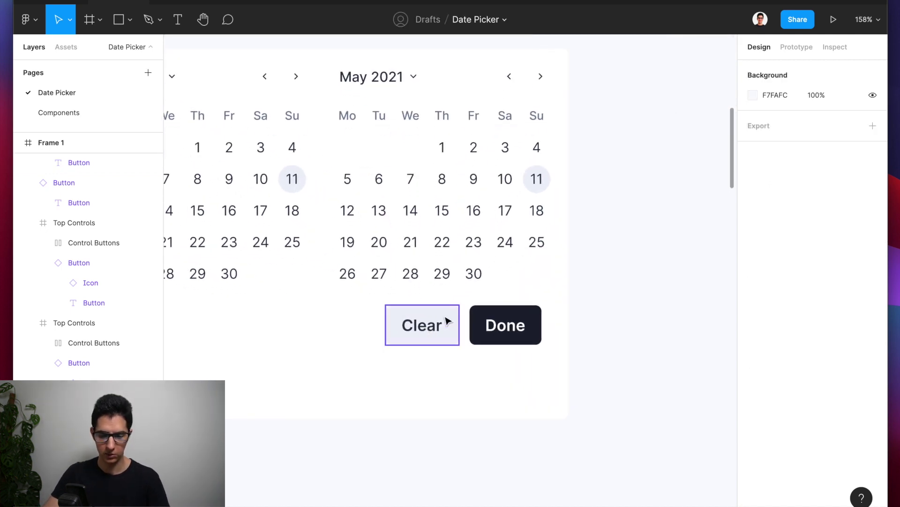
pyautogui.click(434, 324)
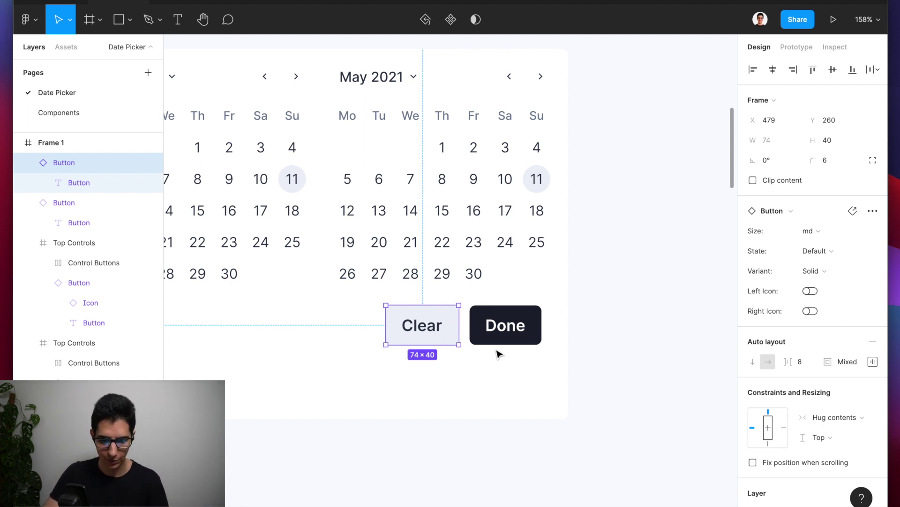
pyautogui.keyDown('shift'); pyautogui.click(498, 327); pyautogui.keyUp('shift')
pyautogui.scroll(-3, 500, 328)
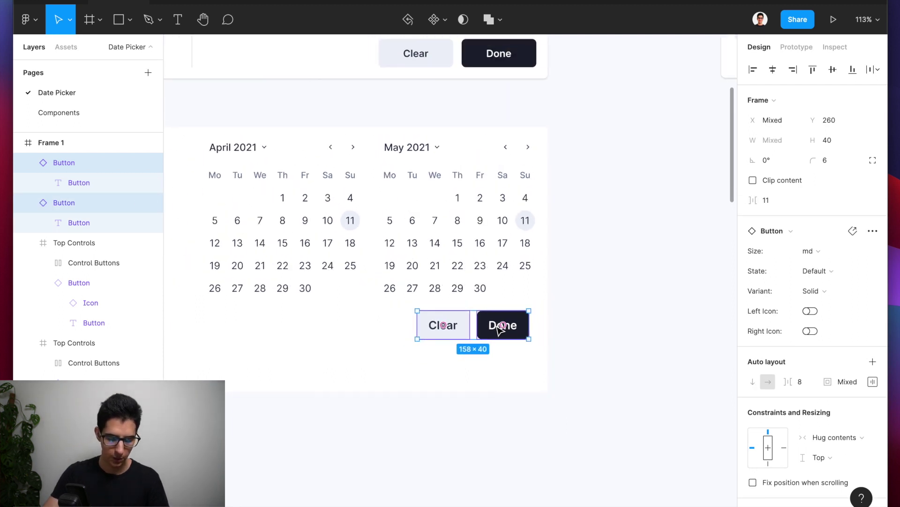
pyautogui.press('super+alt+g')
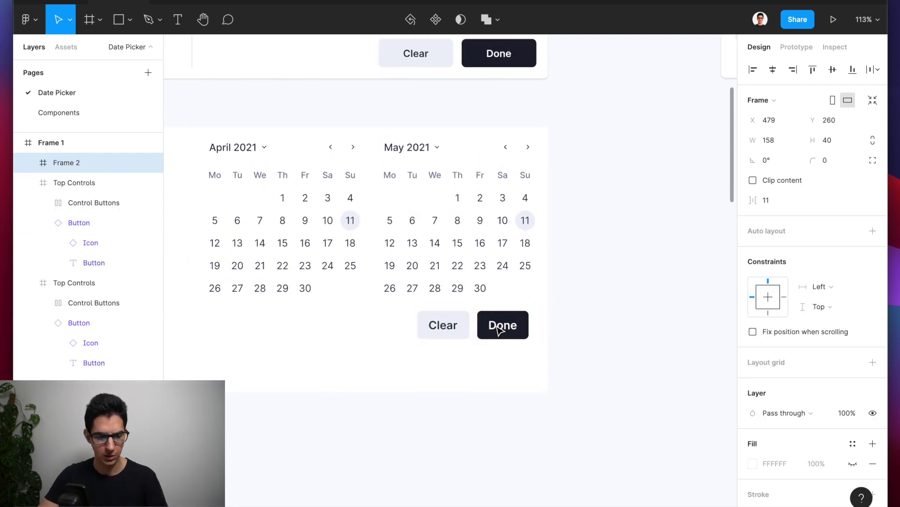
# Step: Widen the frame around the Clear and Done buttons to 224 and move it to X 424, aligned with the May calendar
pyautogui.moveTo(414, 326); pyautogui.dragTo(380, 329)
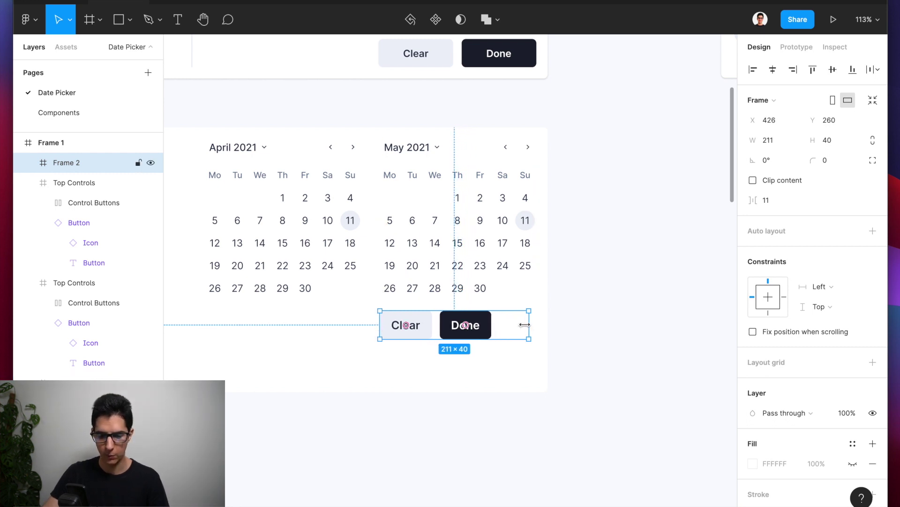
pyautogui.moveTo(528, 325); pyautogui.dragTo(539, 324)
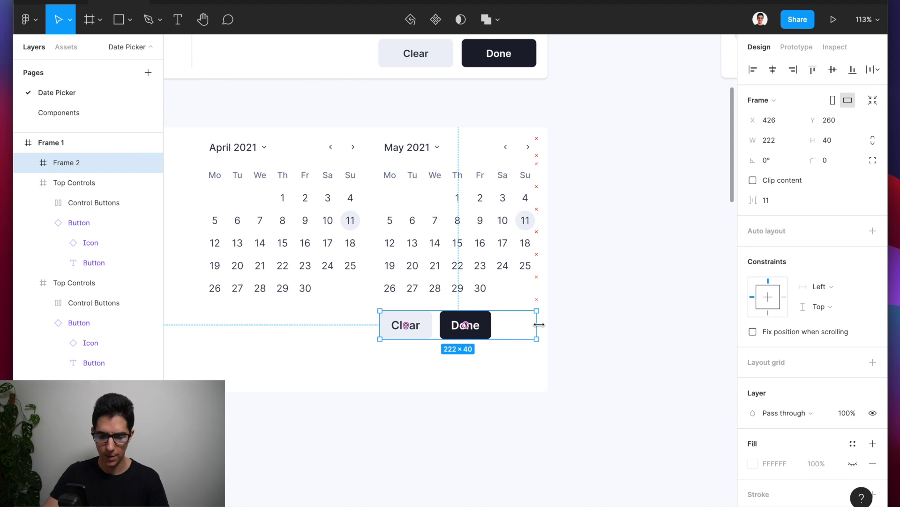
pyautogui.click(478, 249)
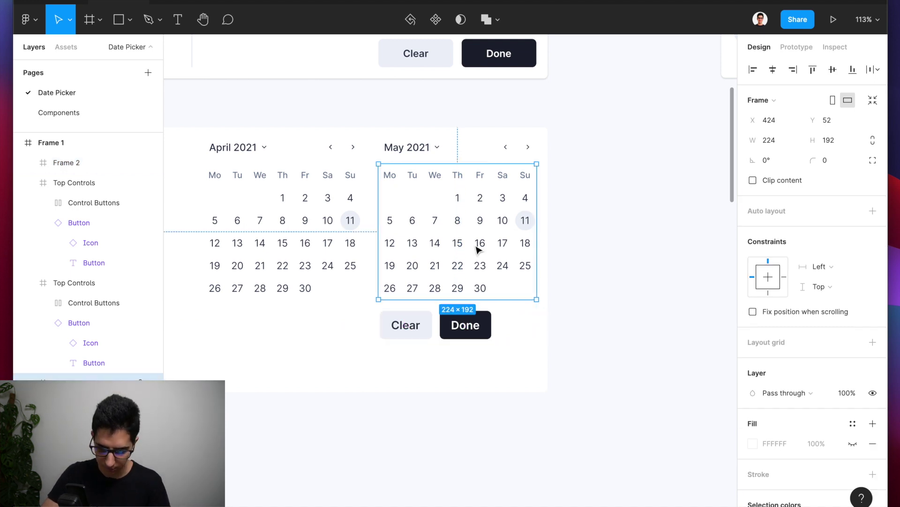
pyautogui.click(472, 324)
pyautogui.click(778, 142)
pyautogui.write('224')
pyautogui.press('Return')
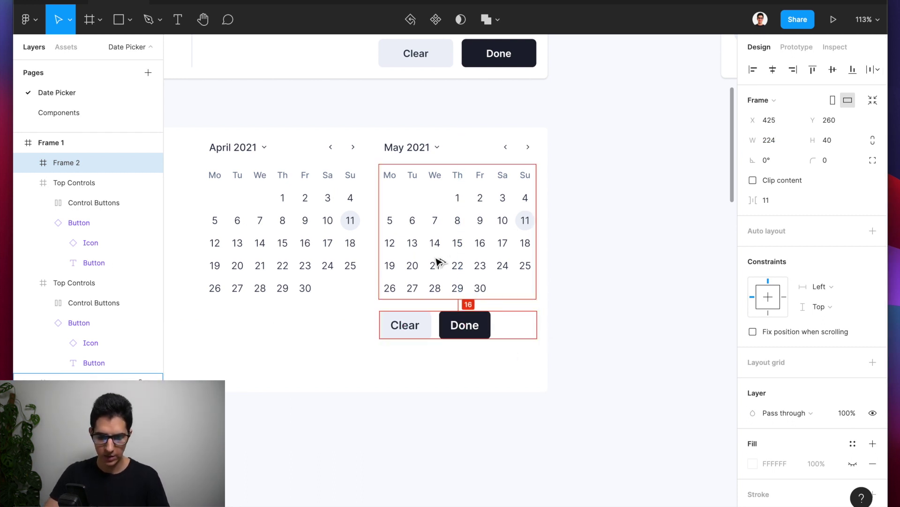
pyautogui.press('Left')
pyautogui.press('Left')
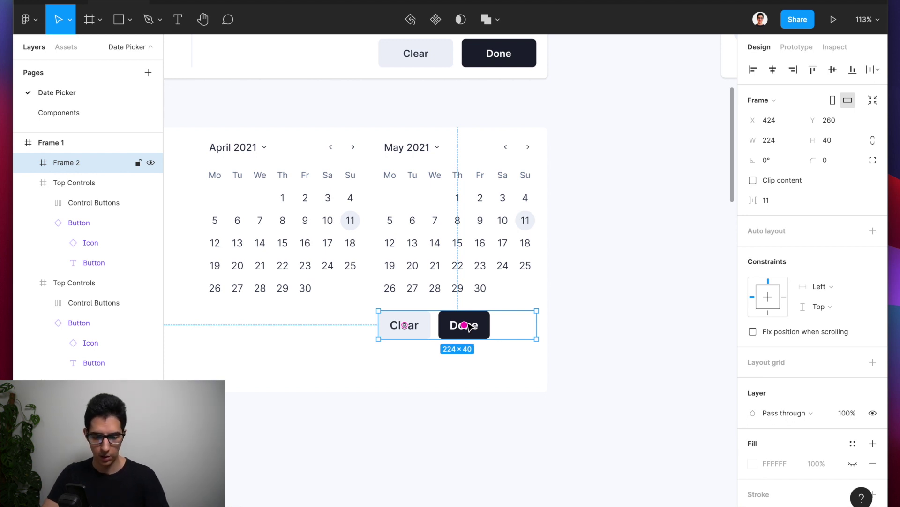
# Step: Apply auto layout to the frame holding the Clear and Done buttons and stretch it back to 224 wide
pyautogui.hotkey('shift', 'a')
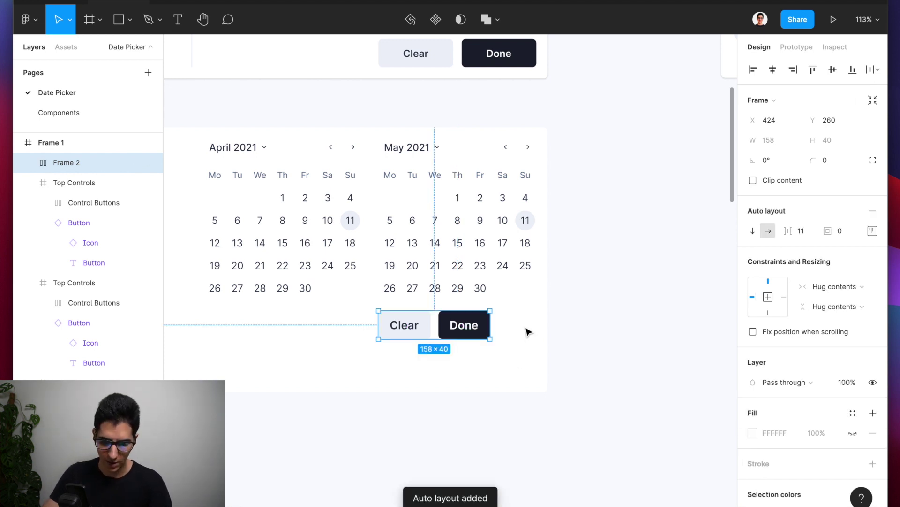
pyautogui.scroll(5, 531, 321)
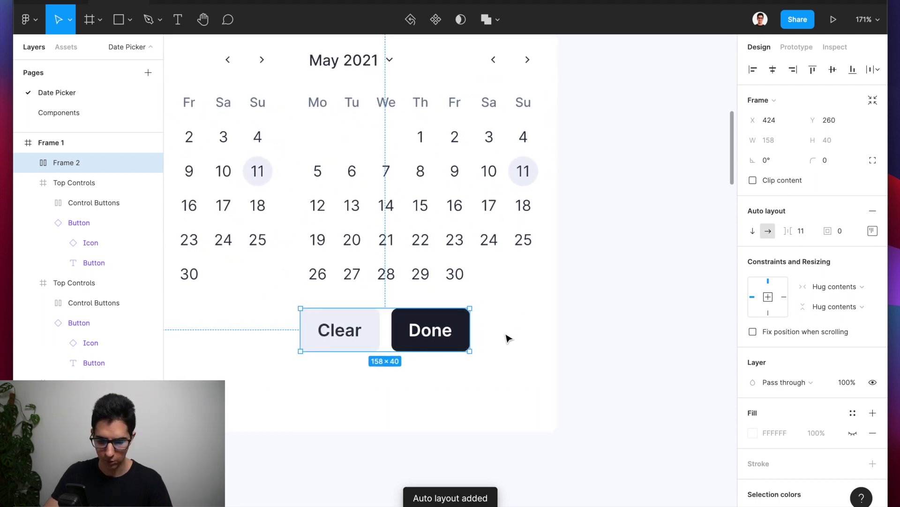
pyautogui.moveTo(470, 327); pyautogui.dragTo(541, 326)
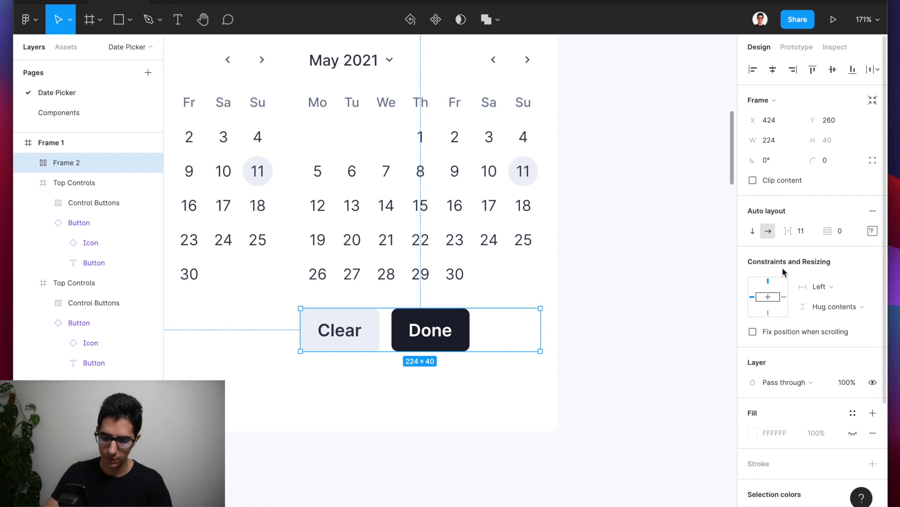
# Step: Constrain the button row's frame to the right and bottom of its parent frame
pyautogui.click(783, 297)
pyautogui.click(768, 312)
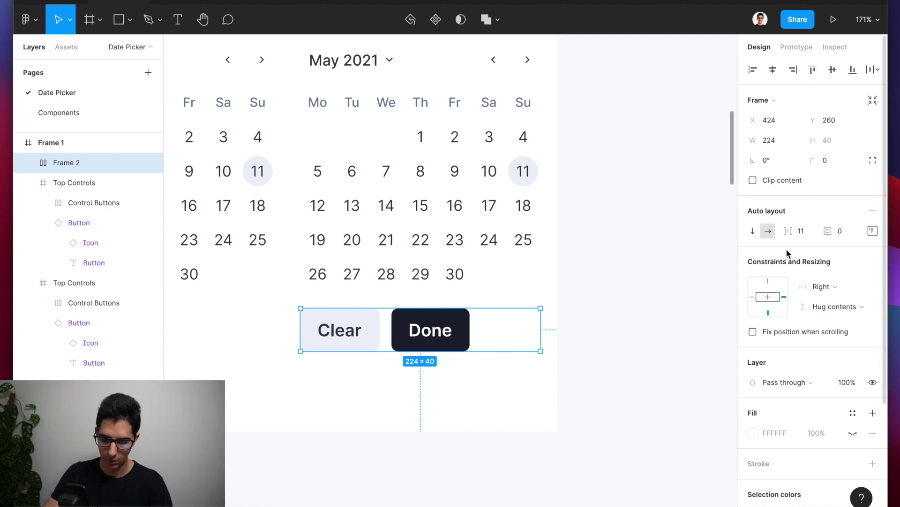
pyautogui.scroll(-3, 532, 295)
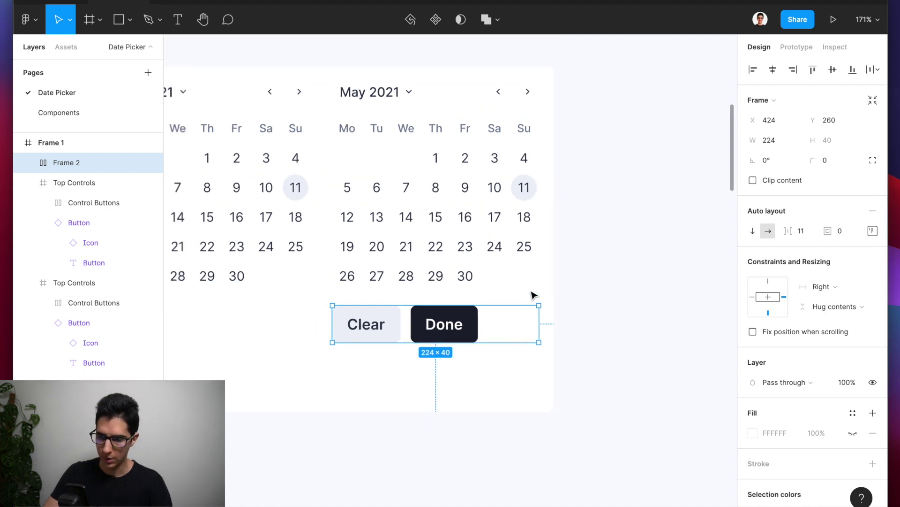
# Step: Set the auto layout spacing between the Clear and Done buttons to 12
pyautogui.click(464, 332)
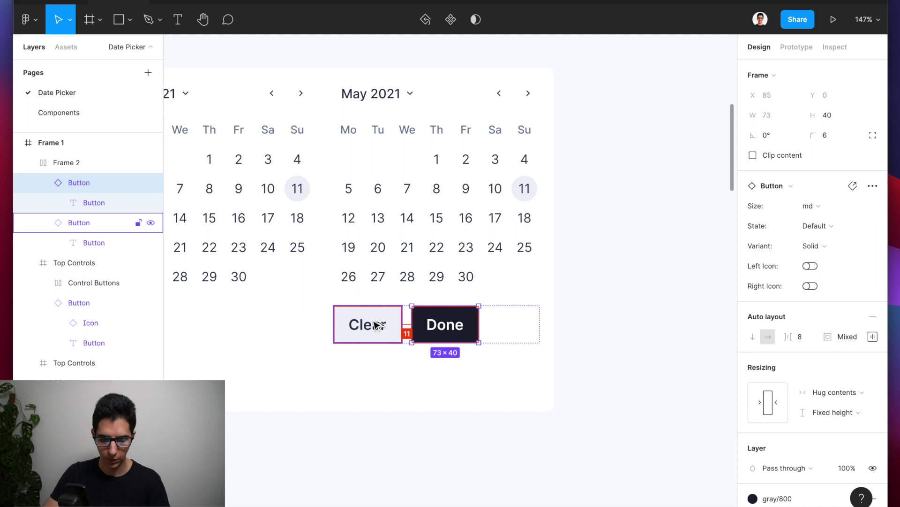
pyautogui.click(495, 321)
pyautogui.click(801, 231)
pyautogui.write('12')
pyautogui.press('Return')
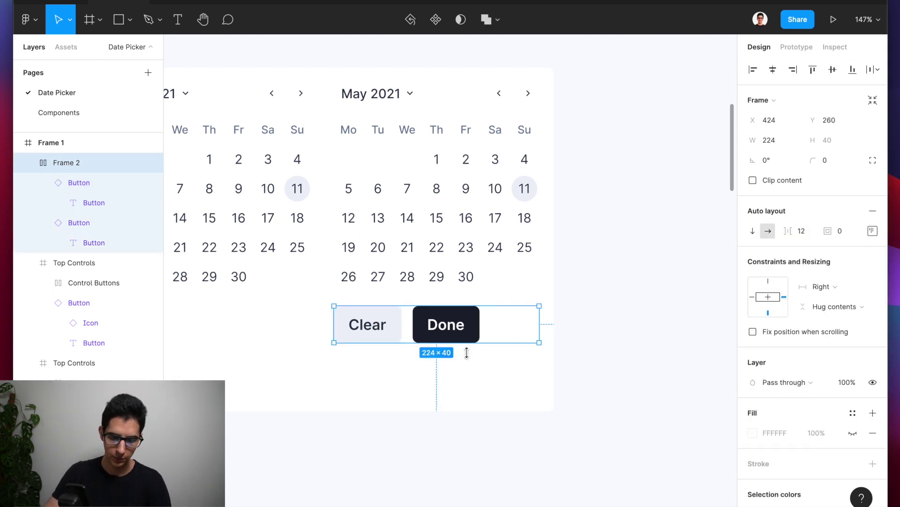
# Step: Set the Clear button's horizontal resizing to Fill container
pyautogui.click(384, 329)
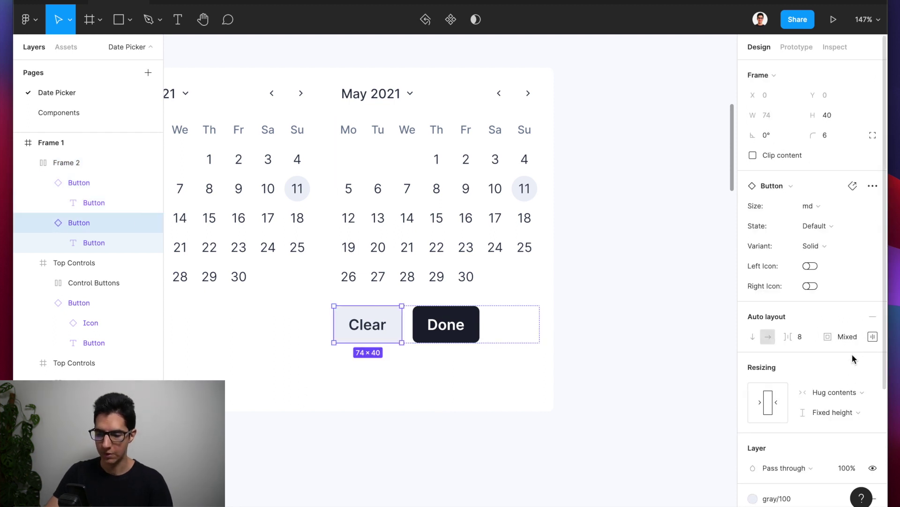
pyautogui.click(835, 393)
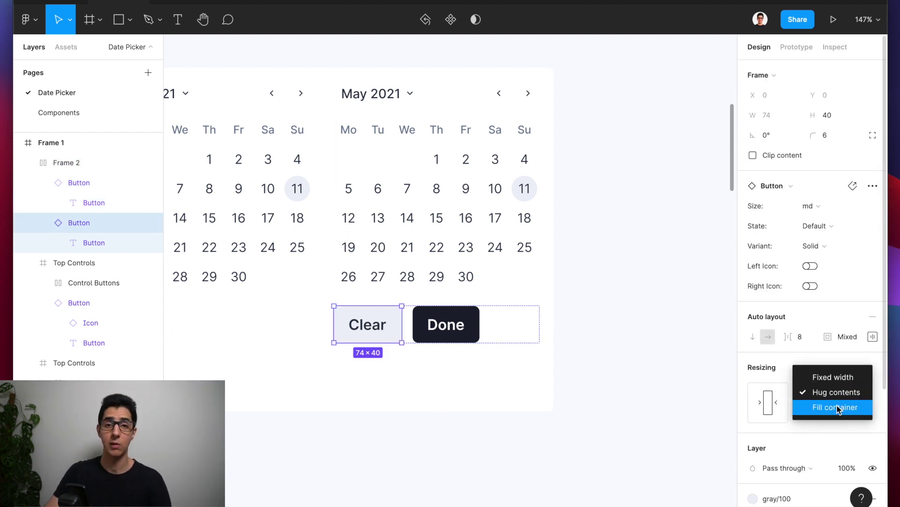
pyautogui.click(839, 408)
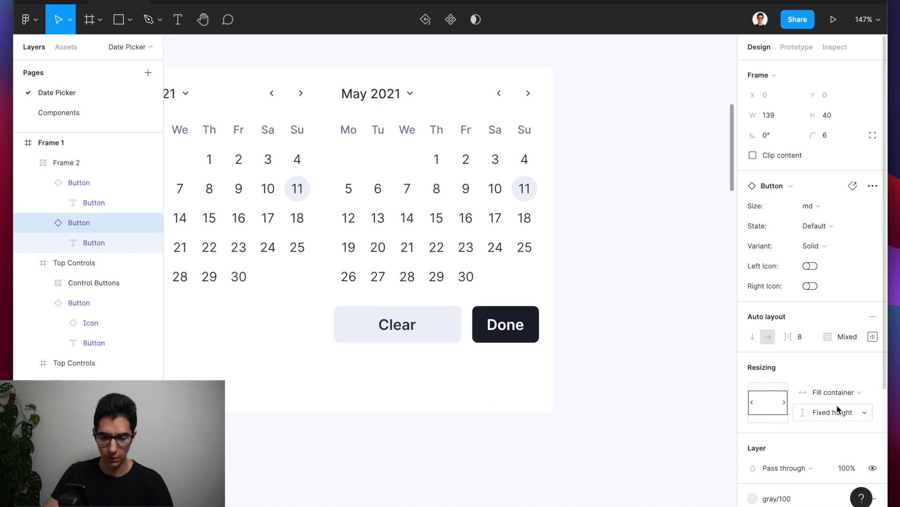
pyautogui.scroll(-5, 458, 342)
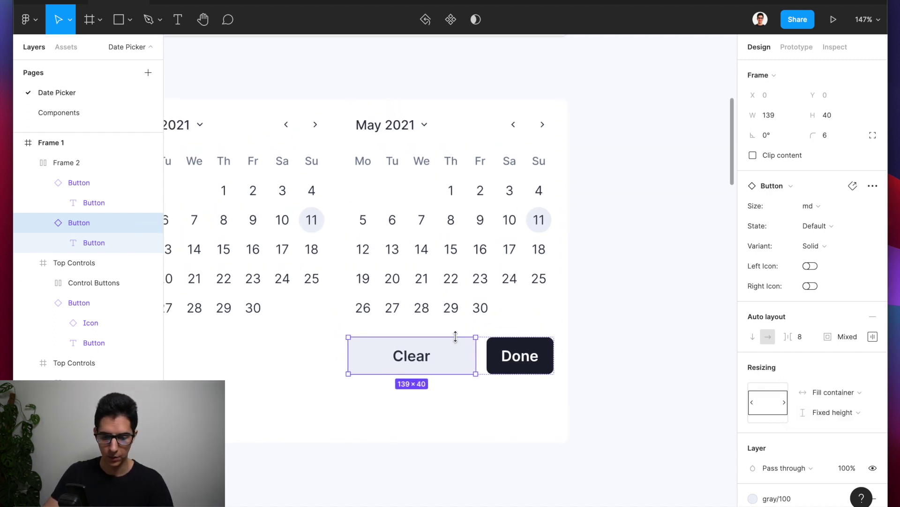
pyautogui.scroll(5, 458, 377)
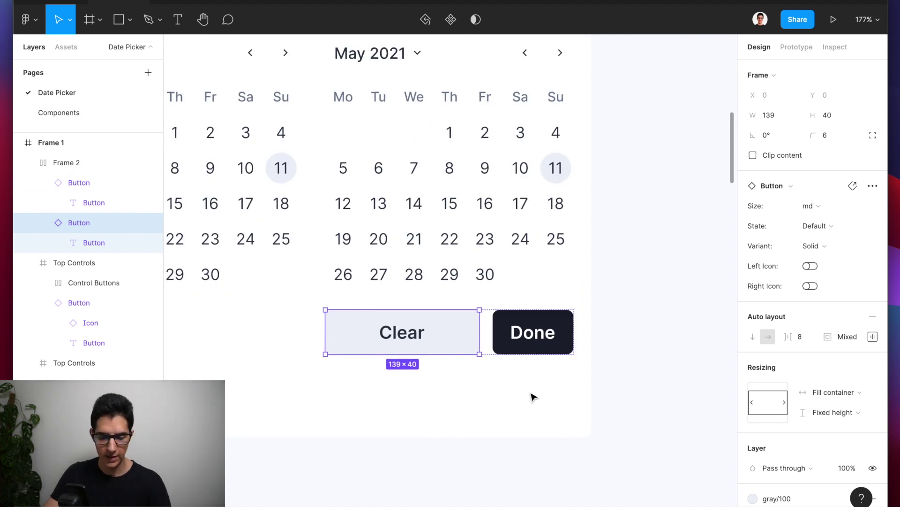
# Step: Set the Done button's horizontal resizing to Fill container so both buttons share the row's width equally
pyautogui.click(532, 337)
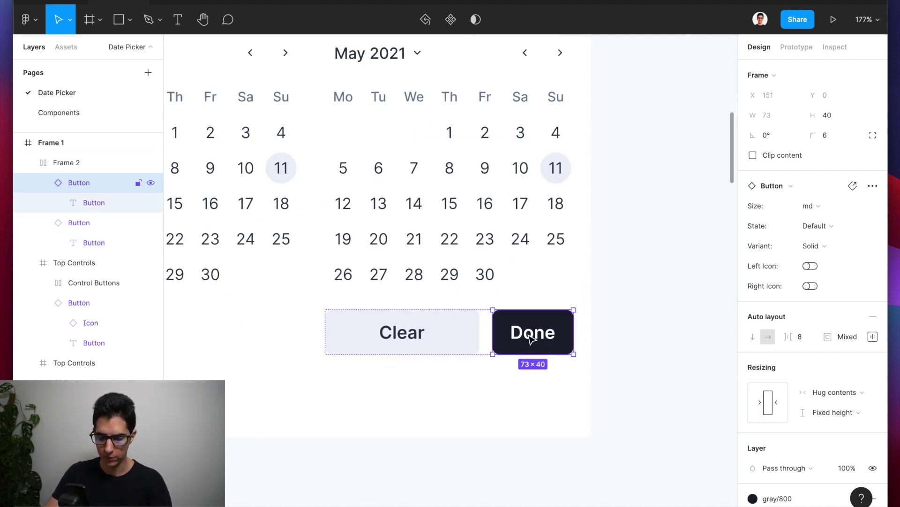
pyautogui.scroll(-3, 792, 371)
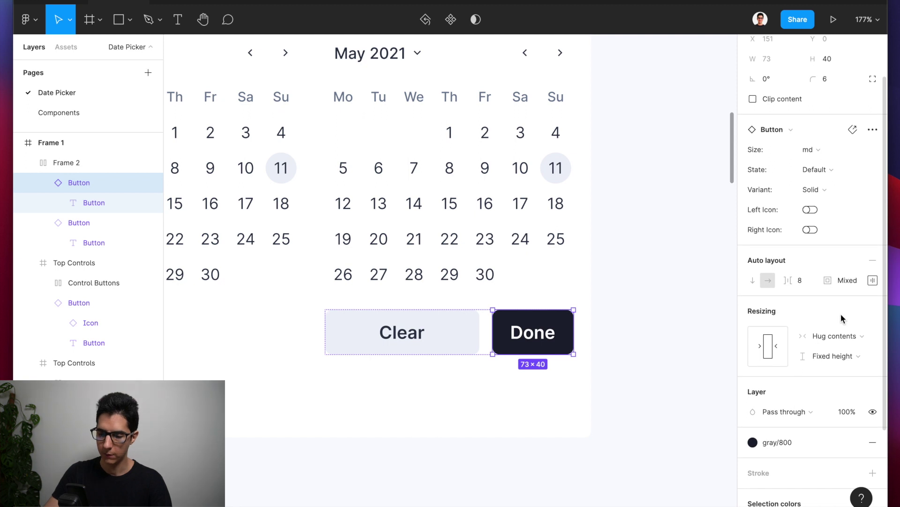
pyautogui.click(835, 336)
pyautogui.click(834, 351)
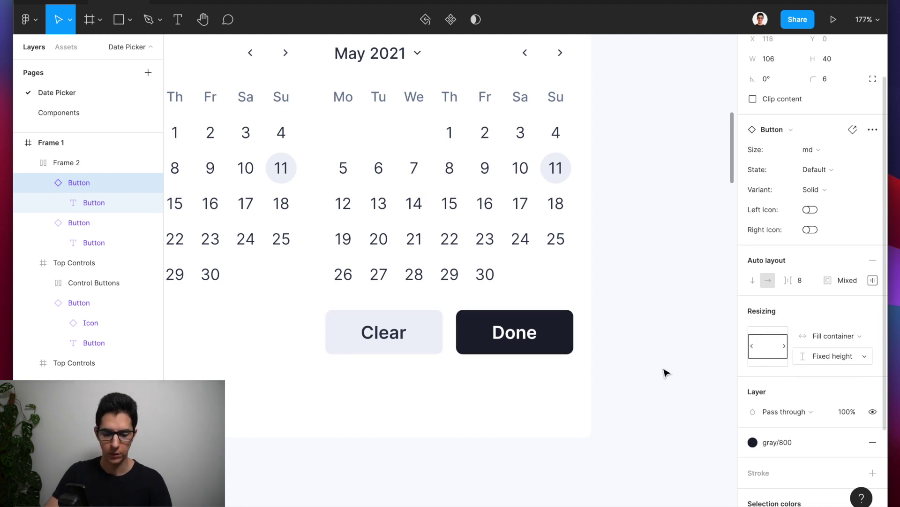
pyautogui.click(484, 394)
pyautogui.scroll(-2, 484, 394)
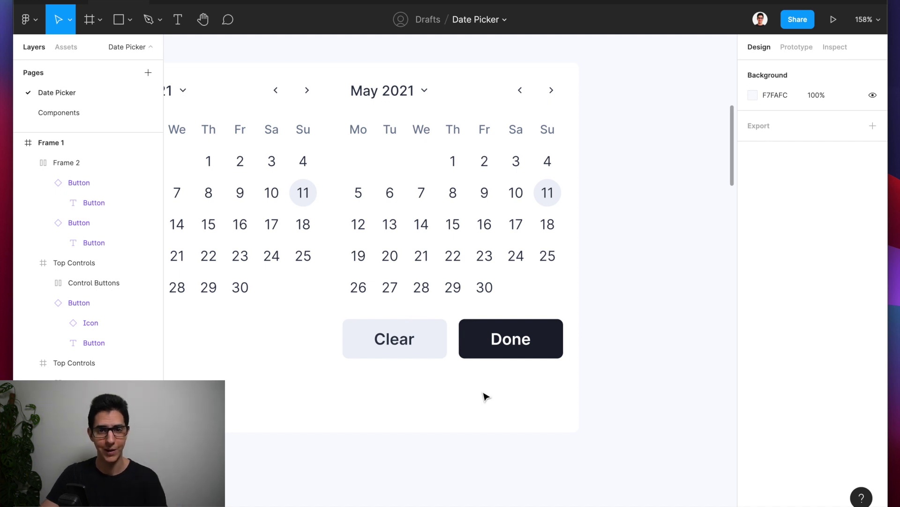
# Step: Change the button row's vertical constraint to top and compare its placement with the reference date picker
pyautogui.click(482, 341)
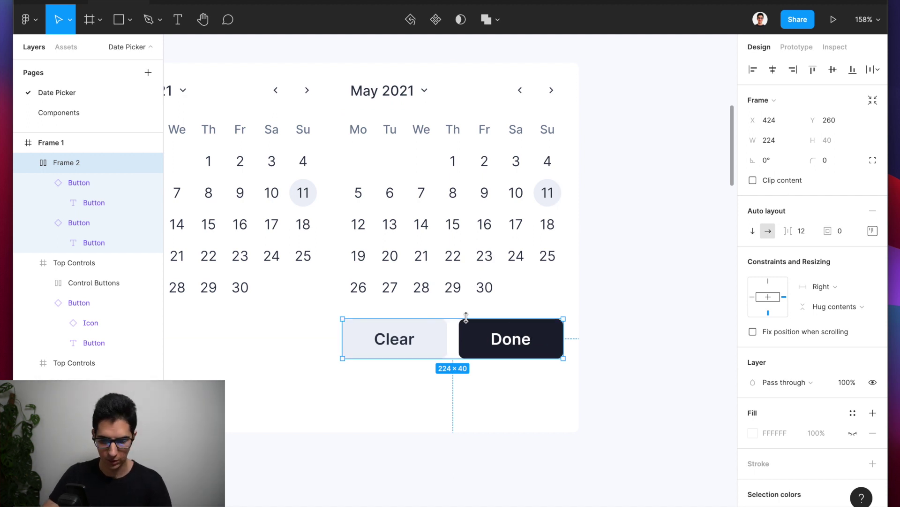
pyautogui.click(768, 281)
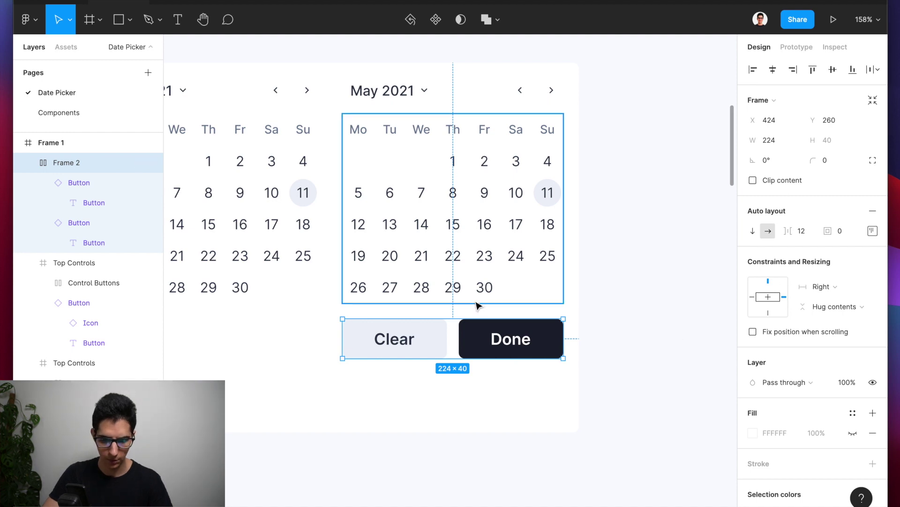
pyautogui.scroll(-5, 475, 302)
pyautogui.scroll(3, 477, 306)
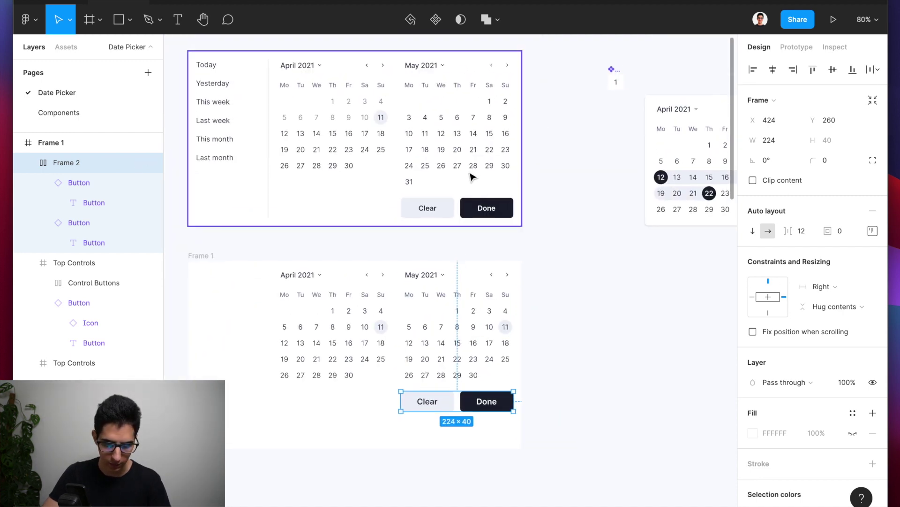
pyautogui.scroll(-3, 462, 413)
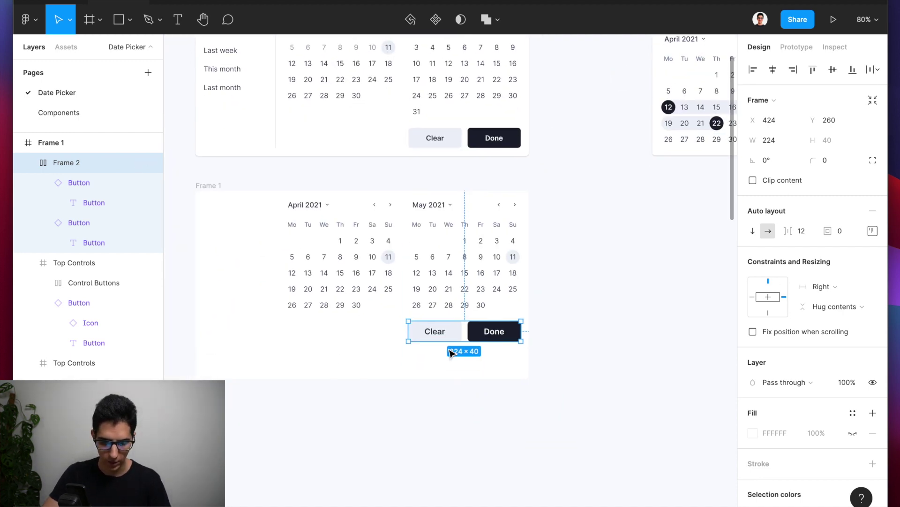
pyautogui.scroll(3, 516, 197)
pyautogui.click(562, 213)
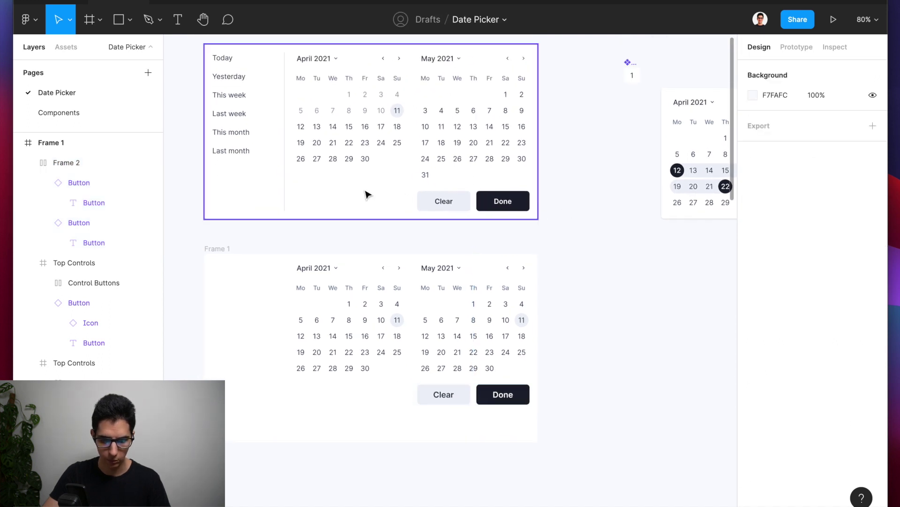
# Step: Set the height of the white date picker frame to 348
pyautogui.click(347, 193)
pyautogui.click(396, 426)
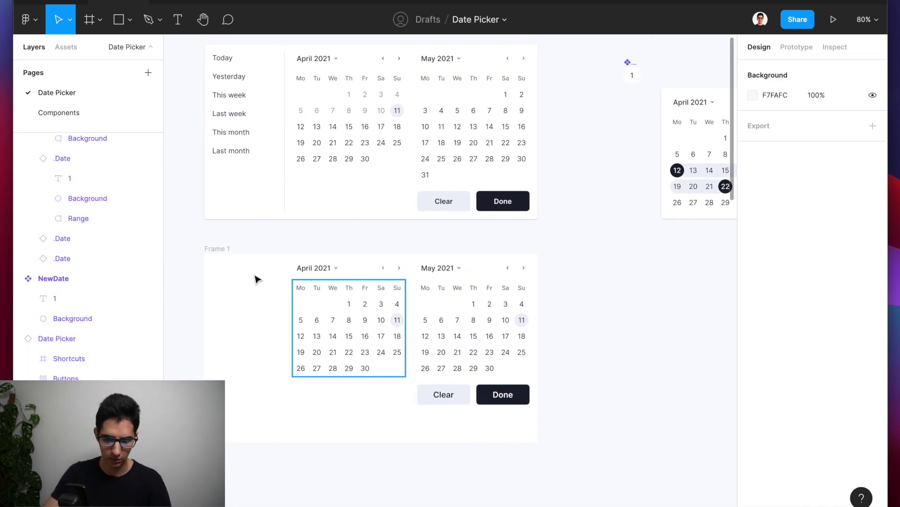
pyautogui.click(218, 249)
pyautogui.write('348')
pyautogui.press('Return')
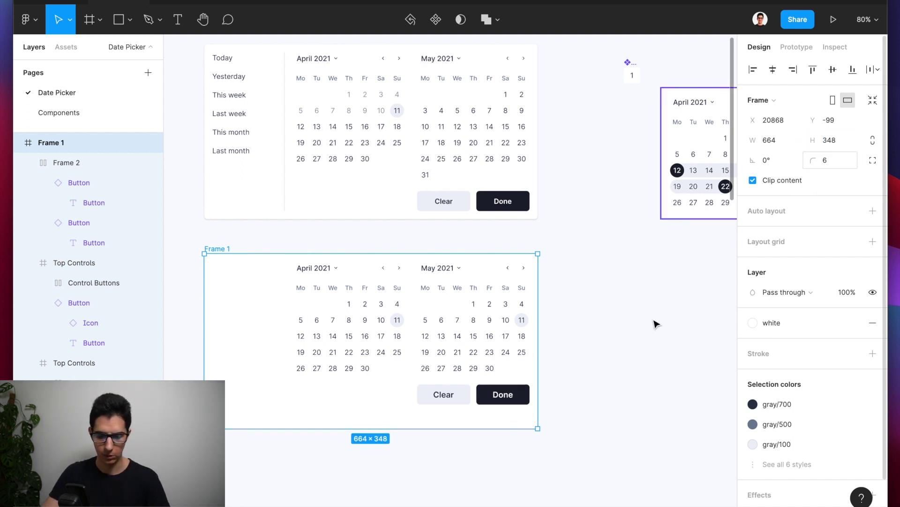
# Step: Reduce the white date picker frame's height to 316 with the calculation 348-48+16, keeping 16 of padding below the buttons
pyautogui.click(449, 266)
pyautogui.scroll(1, 449, 267)
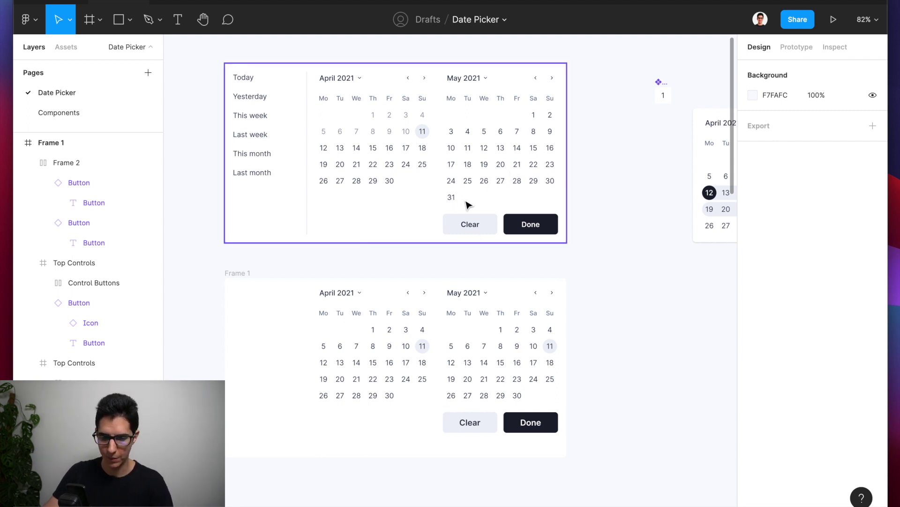
pyautogui.scroll(-2, 494, 306)
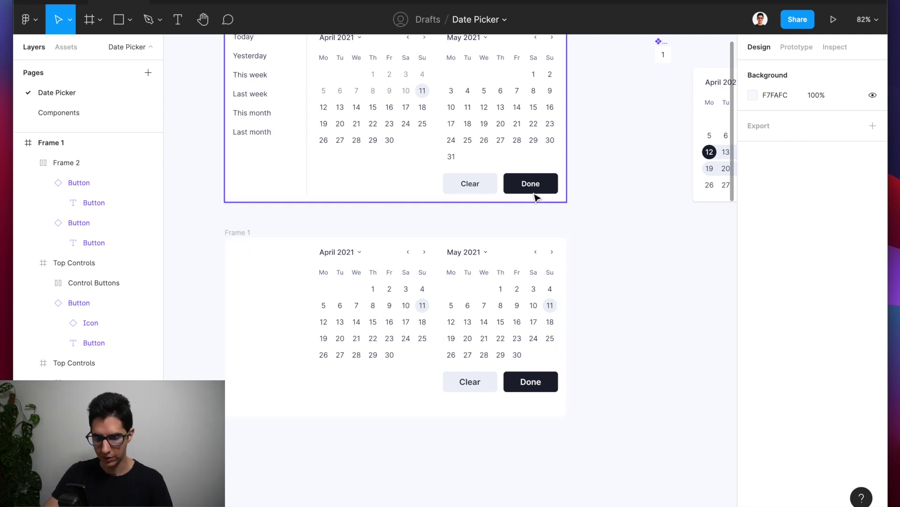
pyautogui.click(492, 383)
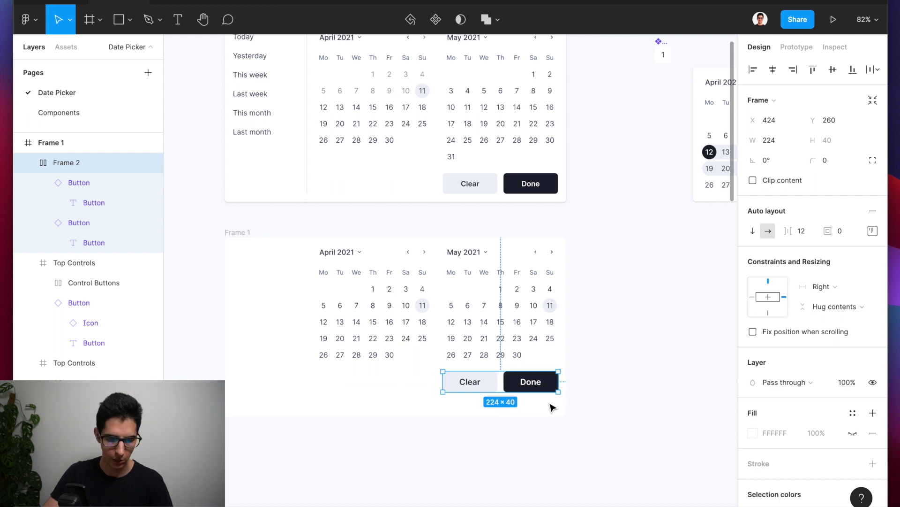
pyautogui.click(239, 241)
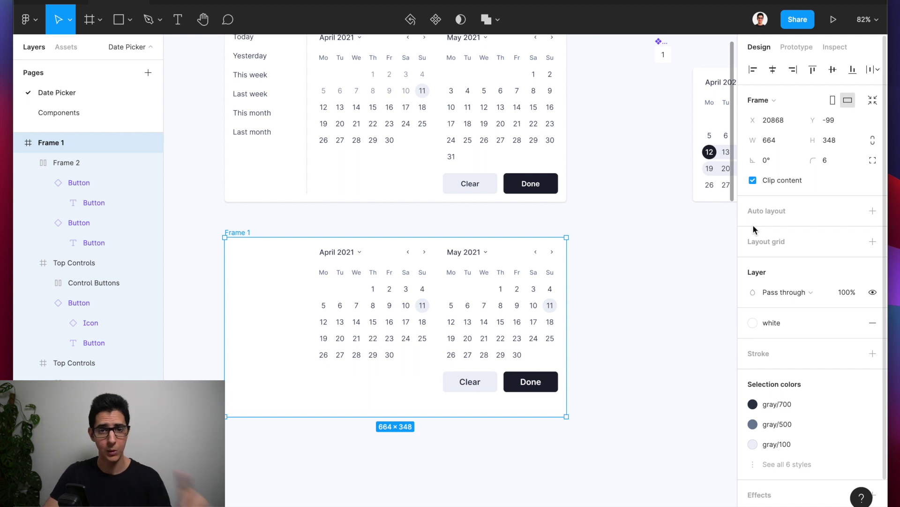
pyautogui.click(833, 145)
pyautogui.press('Right')
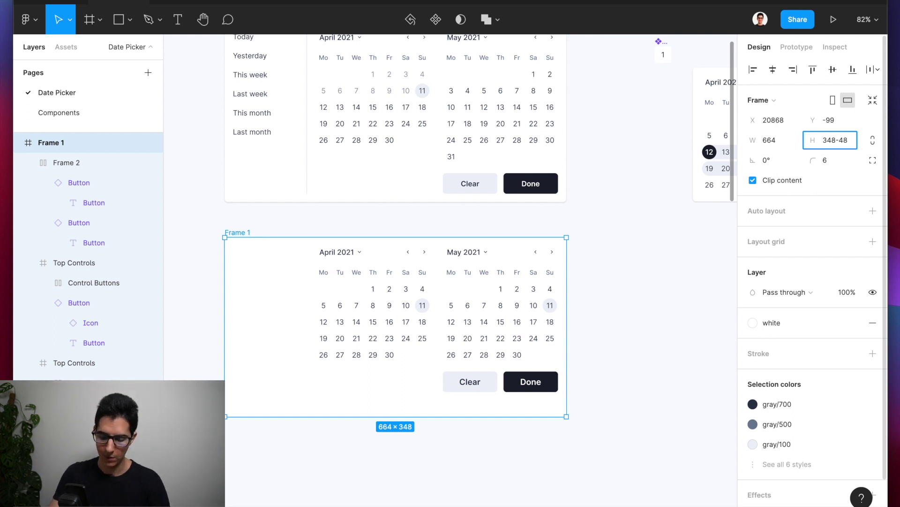
pyautogui.write('-48+16')
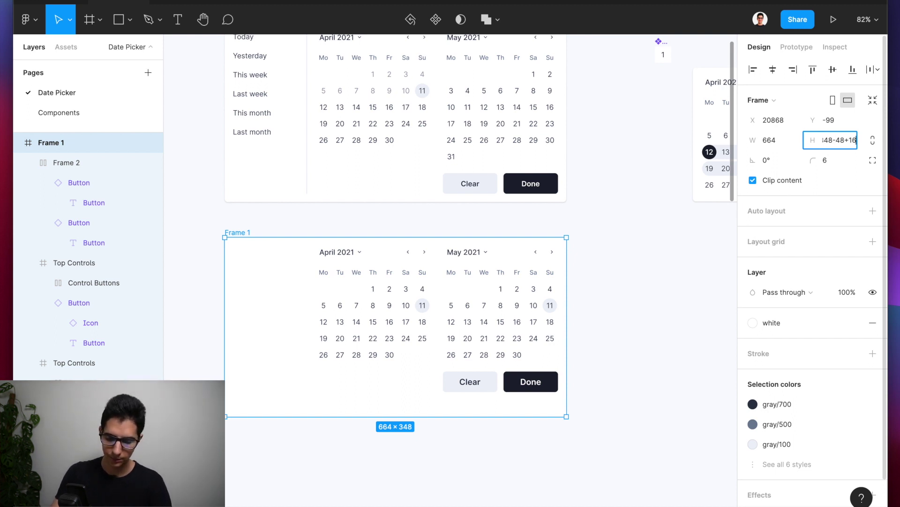
pyautogui.press('Return')
pyautogui.press('alt')
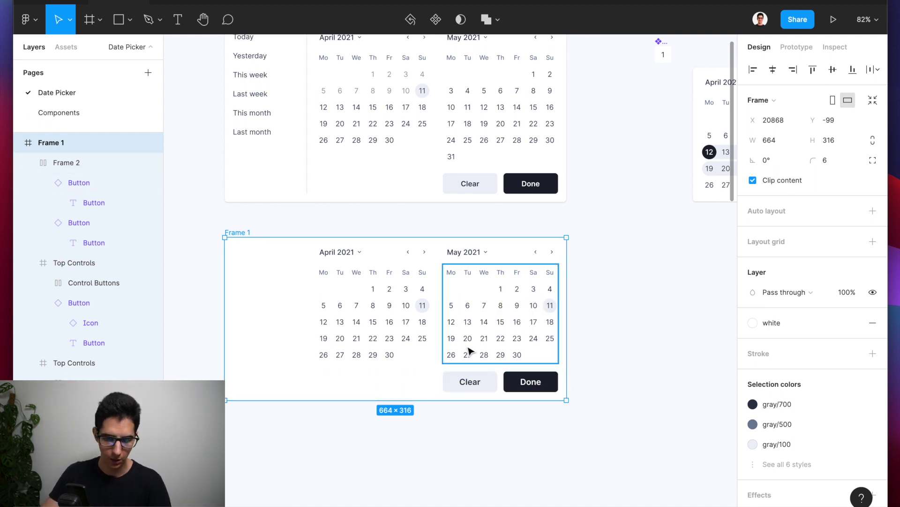
# Step: Draw a frame about 111 × 296 in the empty space beside the April calendar, following the reference's shortcuts column
pyautogui.scroll(1, 468, 349)
pyautogui.scroll(1, 468, 349)
pyautogui.hscroll(-1, 468, 349)
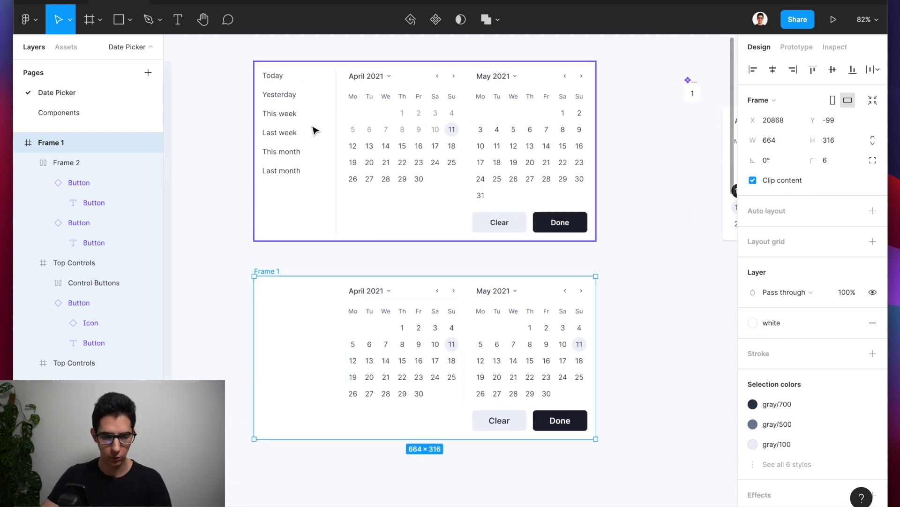
pyautogui.click(305, 114)
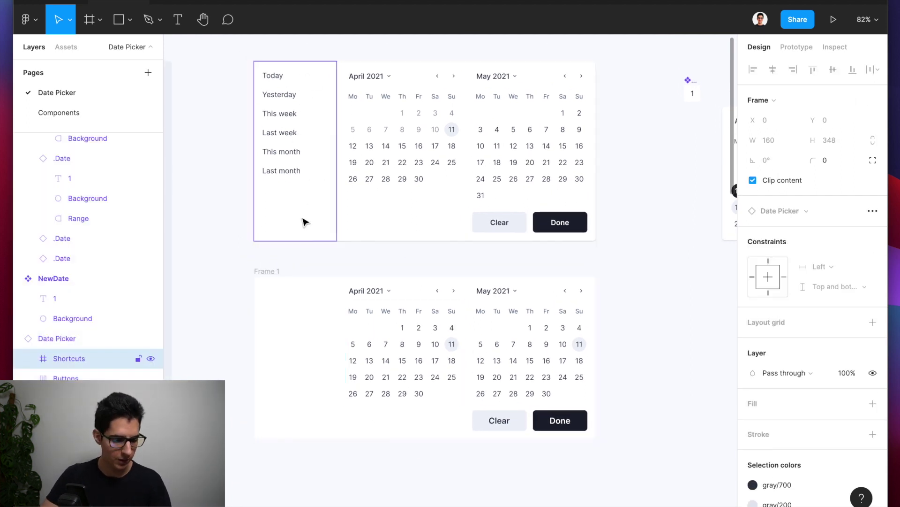
pyautogui.click(271, 272)
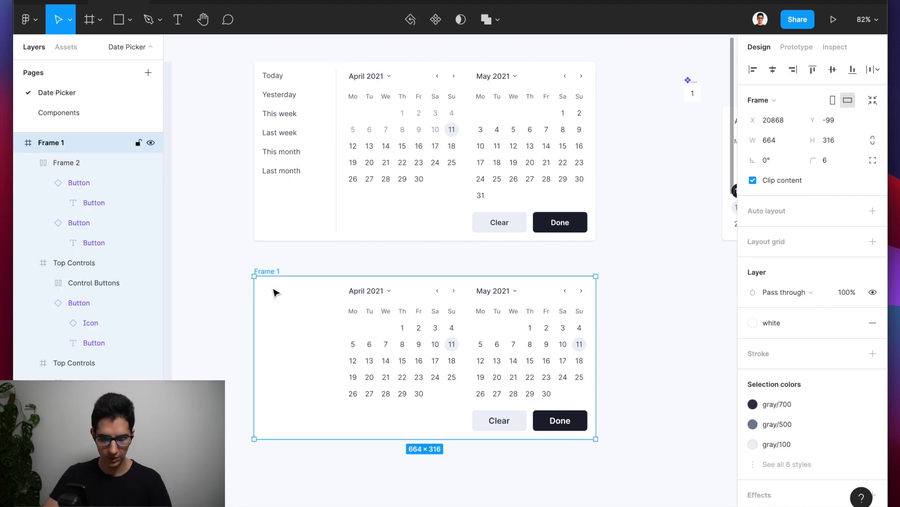
pyautogui.scroll(-3, 300, 363)
pyautogui.scroll(-1, 300, 364)
pyautogui.press('f')
pyautogui.moveTo(271, 219); pyautogui.dragTo(328, 372)
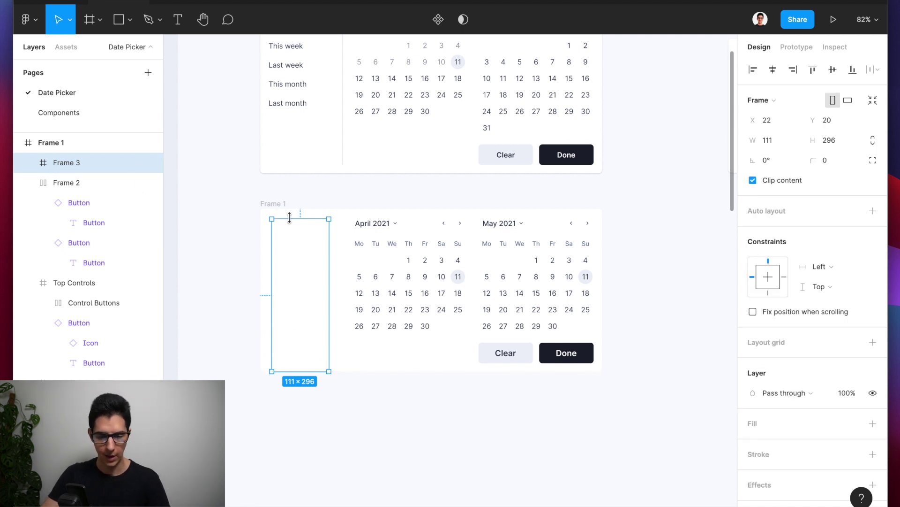
# Step: Resize the new frame to 160 × 316 so it starts at the date picker's top-left corner and fills its height
pyautogui.moveTo(289, 216); pyautogui.dragTo(289, 208)
pyautogui.moveTo(272, 242); pyautogui.dragTo(259, 242)
pyautogui.scroll(5, 317, 257)
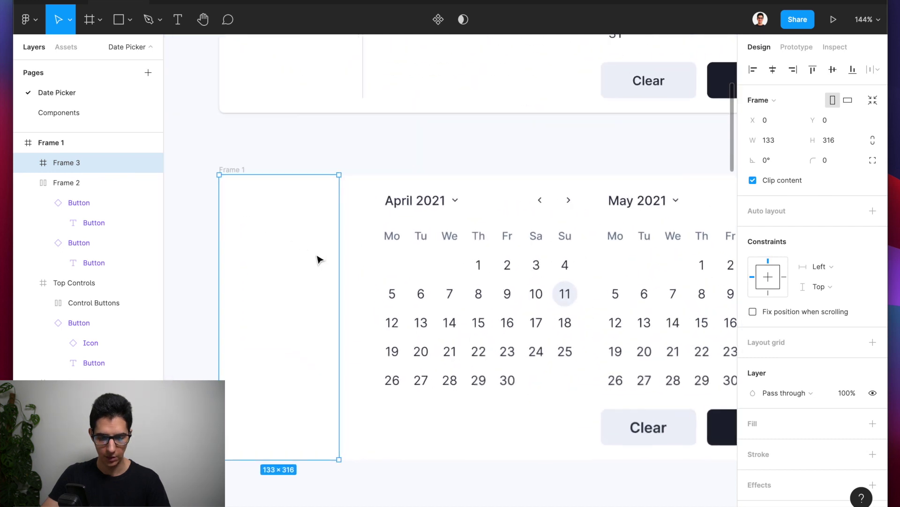
pyautogui.moveTo(339, 276); pyautogui.dragTo(361, 276)
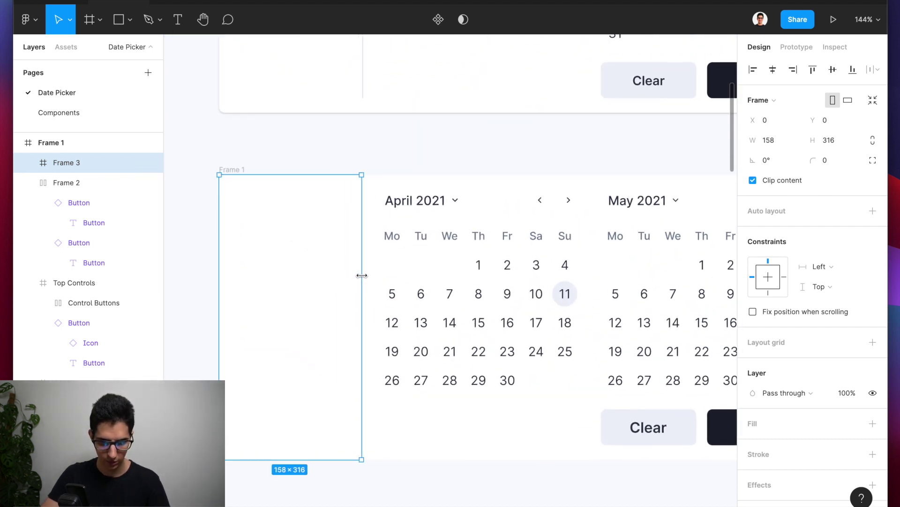
pyautogui.scroll(10, 367, 309)
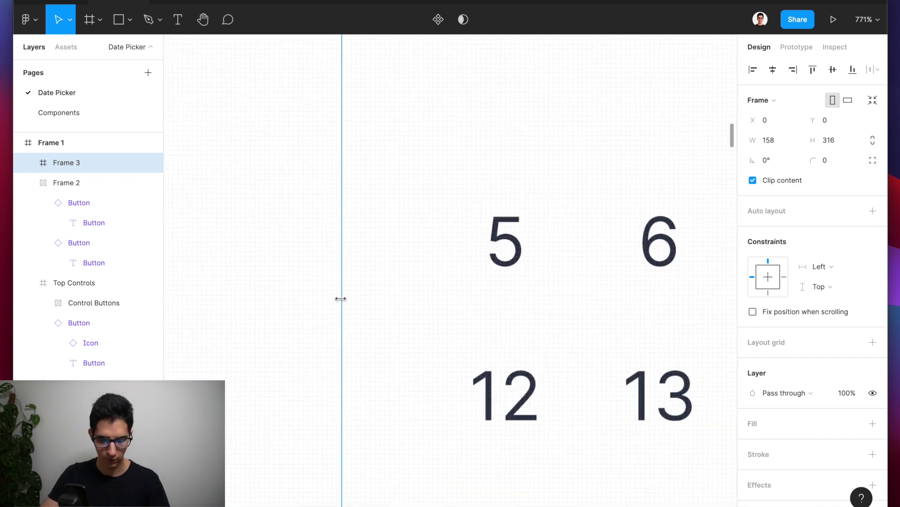
pyautogui.scroll(5, 340, 297)
pyautogui.moveTo(344, 278); pyautogui.dragTo(359, 277)
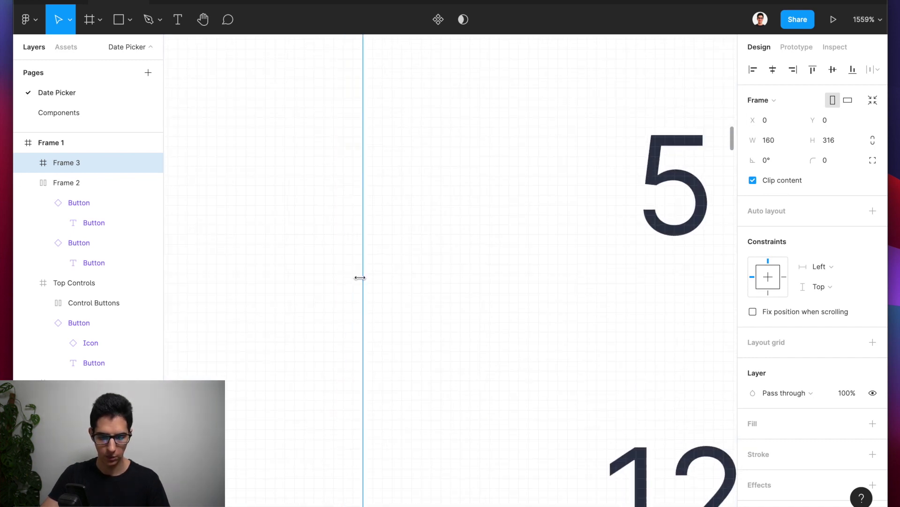
pyautogui.scroll(-12, 360, 278)
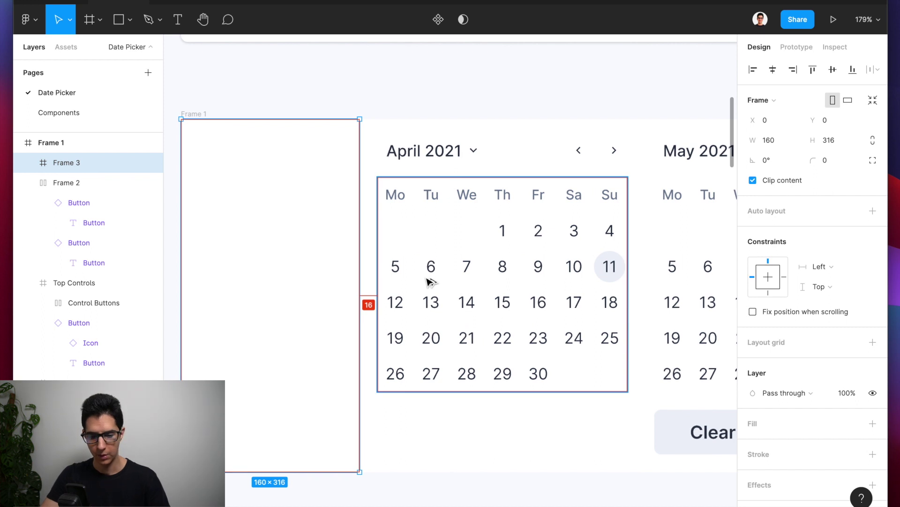
pyautogui.scroll(-3, 428, 281)
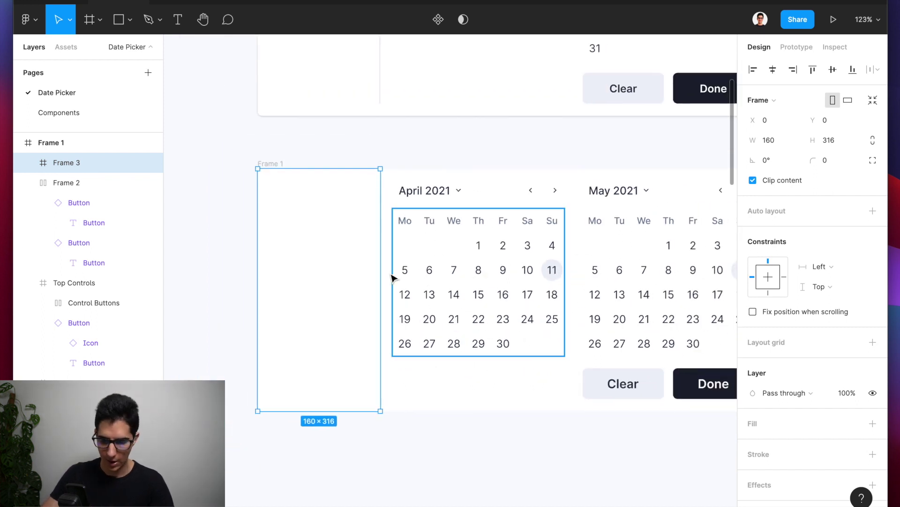
# Step: Set the new frame's vertical constraint to Top and bottom and rename it Shortcuts
pyautogui.click(835, 281)
pyautogui.click(835, 313)
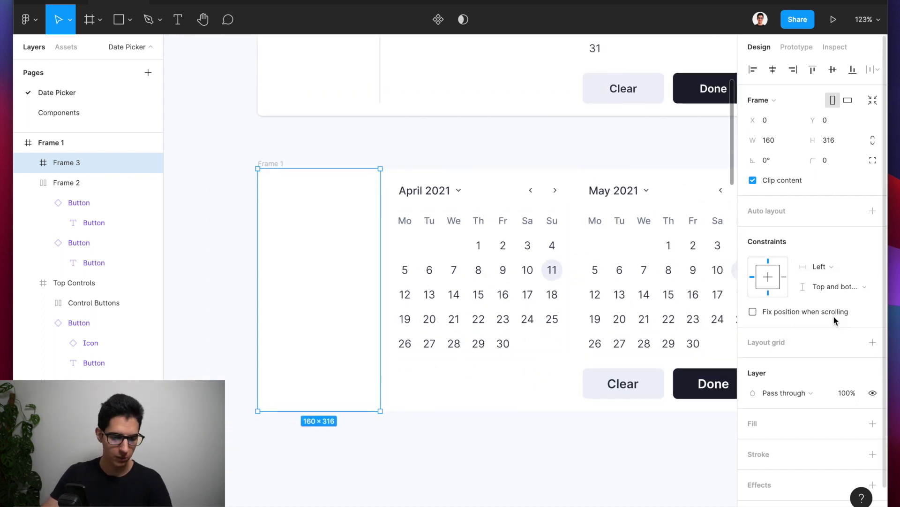
pyautogui.doubleClick(68, 162)
pyautogui.write('S')
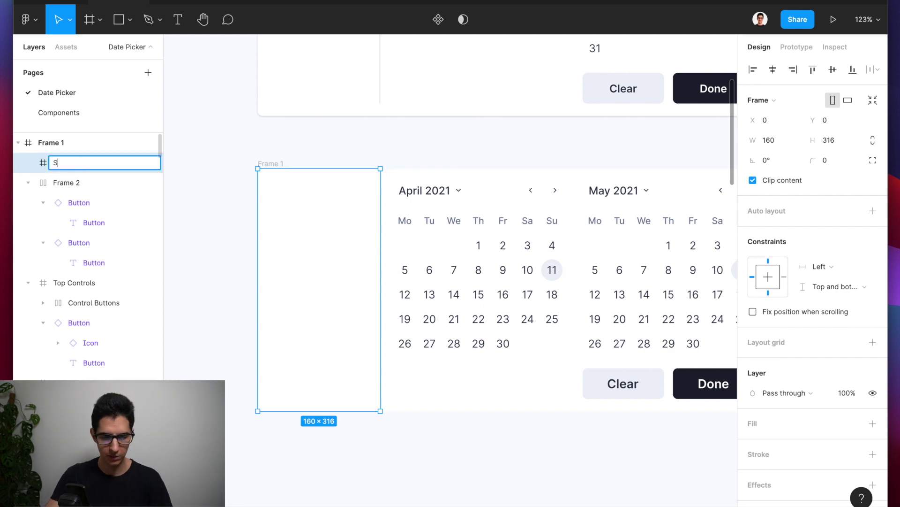
pyautogui.write('hortcuts')
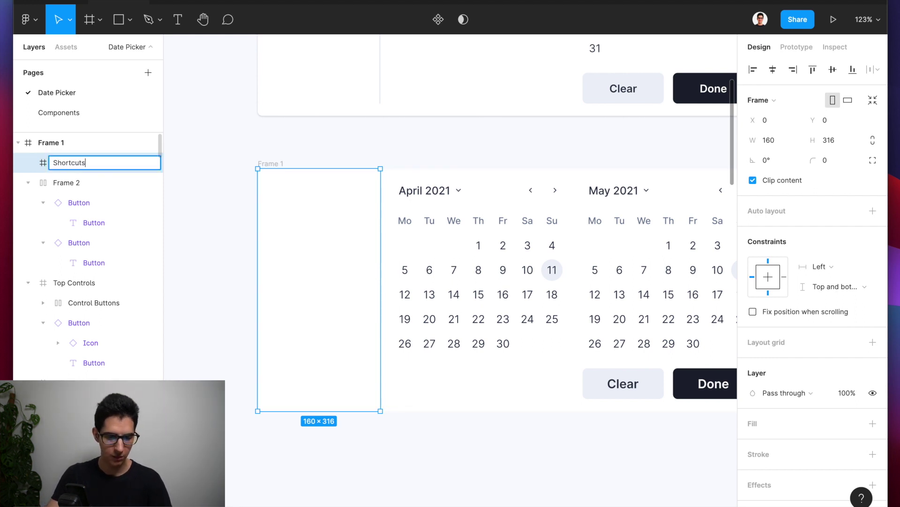
pyautogui.press('Return')
# Step: Rename the button row frame as Actions and collapse it and both Top Controls groups in the layer list
pyautogui.doubleClick(75, 182)
pyautogui.write('Actions')
pyautogui.press('Return')
pyautogui.click(28, 183)
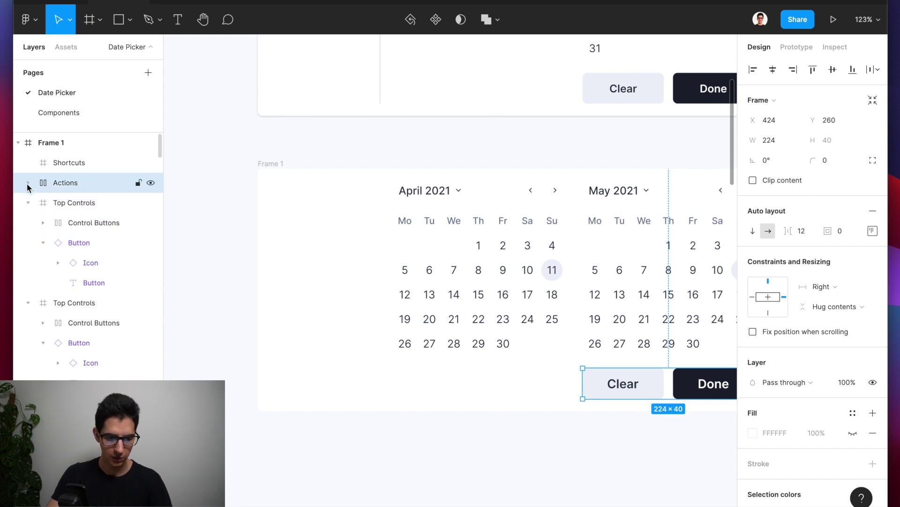
pyautogui.click(27, 204)
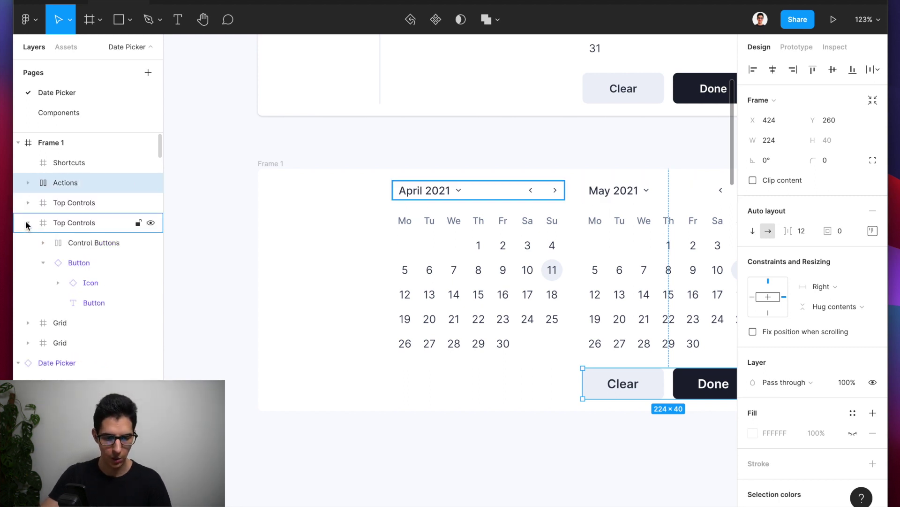
pyautogui.click(27, 224)
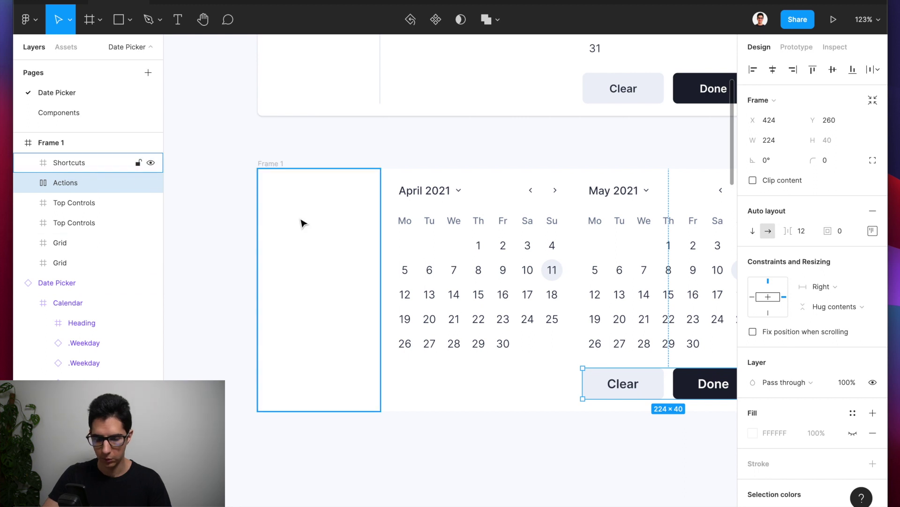
# Step: Rename the outer white frame as Date Picker
pyautogui.scroll(-5, 301, 223)
pyautogui.click(319, 200)
pyautogui.scroll(3, 319, 201)
pyautogui.click(285, 242)
pyautogui.press('super+r')
pyautogui.write('Date')
pyautogui.press('Return')
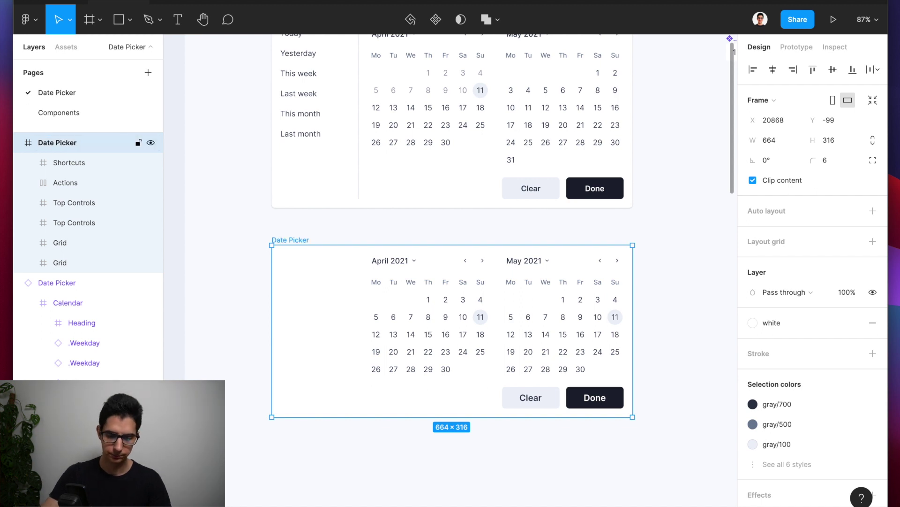
# Step: Copy the Today label from the reference date picker into the new Shortcuts frame
pyautogui.click(261, 323)
pyautogui.scroll(1, 261, 324)
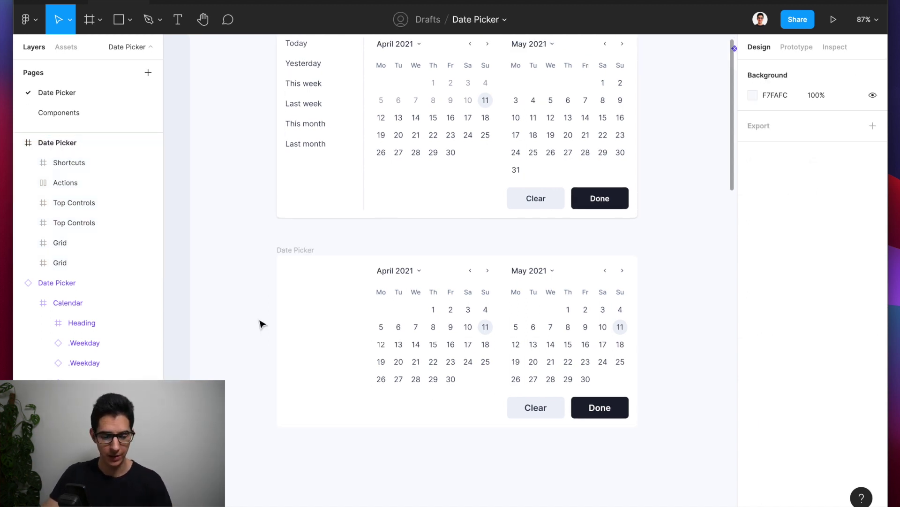
pyautogui.scroll(2, 301, 120)
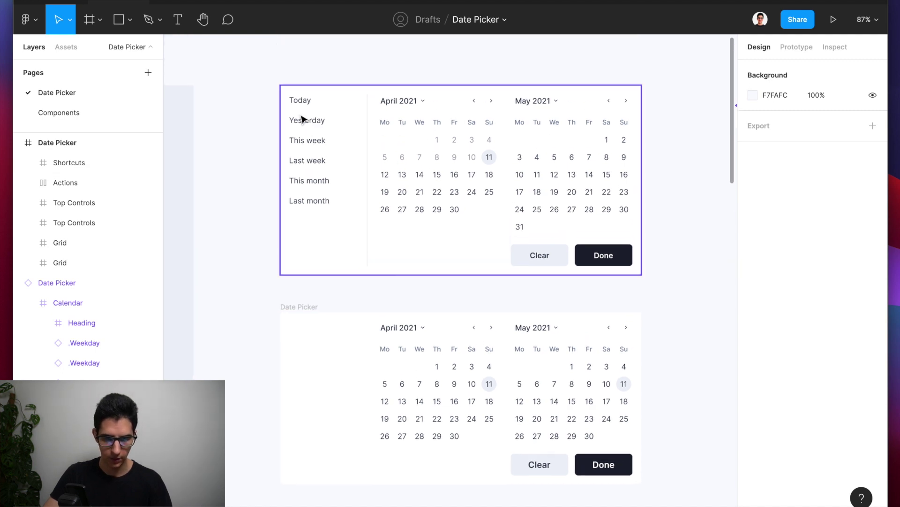
pyautogui.click(302, 101)
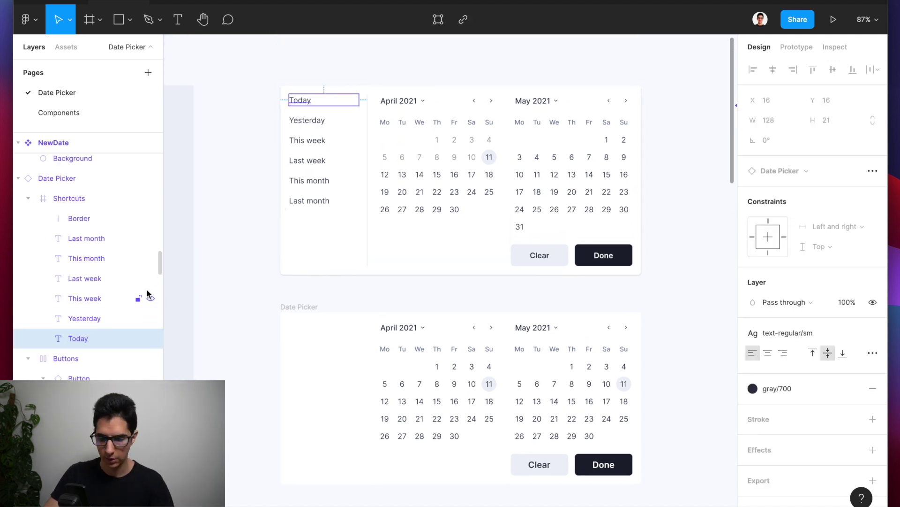
pyautogui.scroll(-2, 295, 291)
pyautogui.click(295, 291)
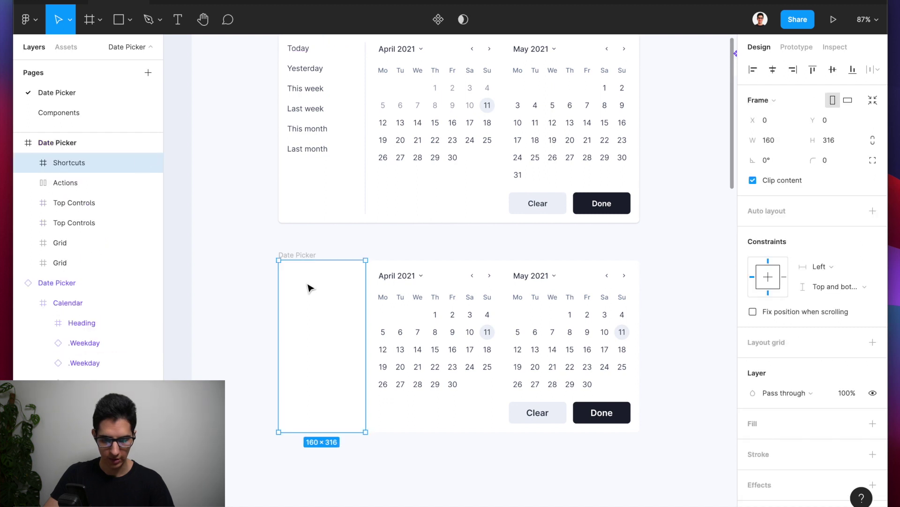
pyautogui.hotkey('ctrl', 'v')
pyautogui.scroll(3, 303, 289)
pyautogui.scroll(1, 307, 279)
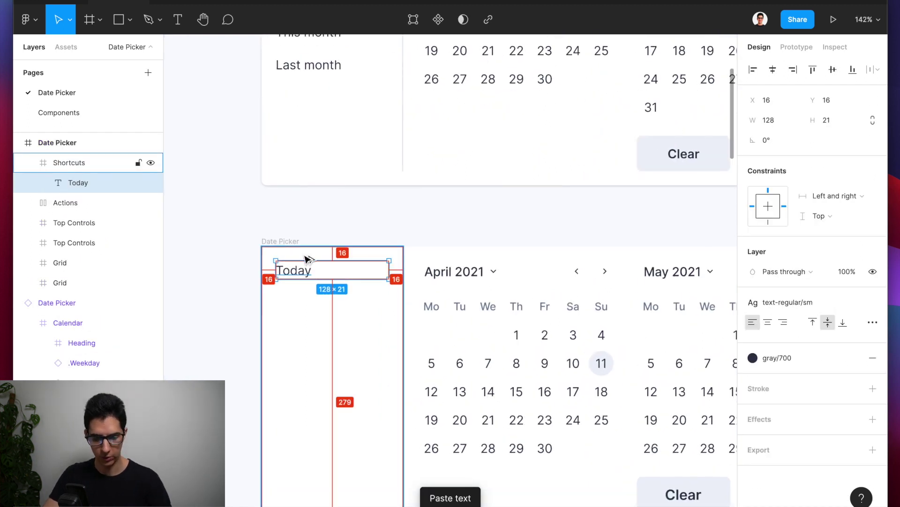
# Step: Duplicate the Today label 16 below the original and change the copy's text to Yesterday
pyautogui.moveTo(306, 269); pyautogui.dragTo(310, 304)
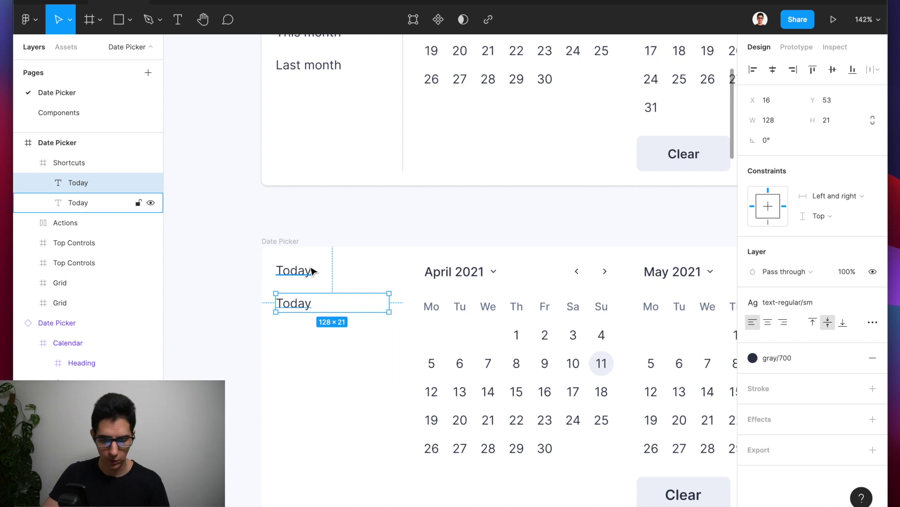
pyautogui.scroll(-5, 313, 271)
pyautogui.scroll(2, 311, 268)
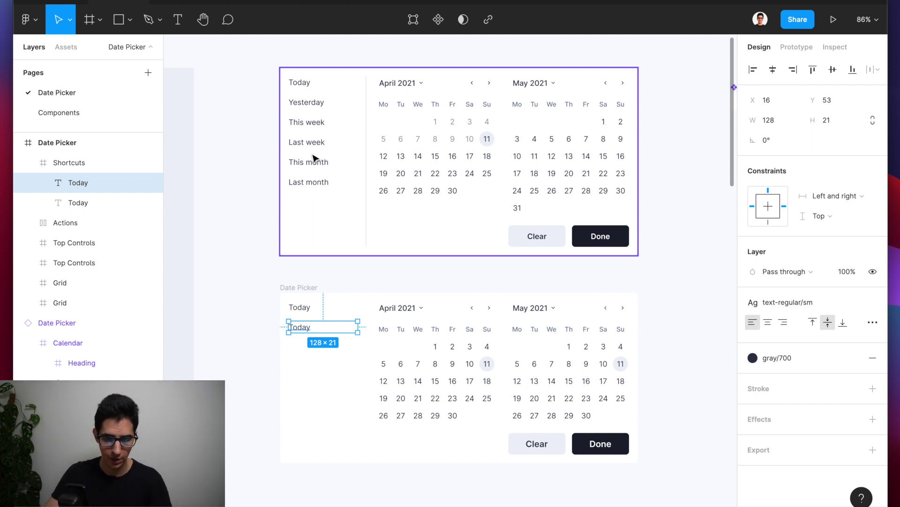
pyautogui.doubleClick(300, 326)
pyautogui.write('Yester')
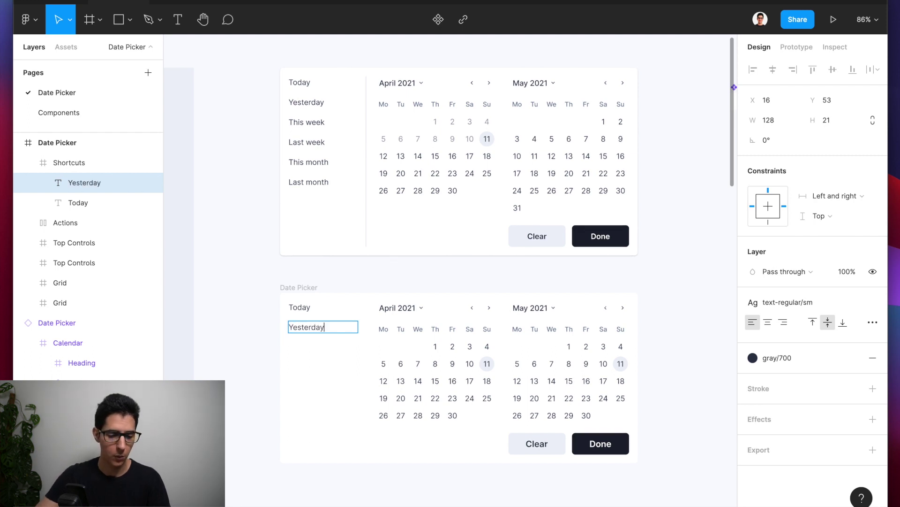
pyautogui.press('Escape')
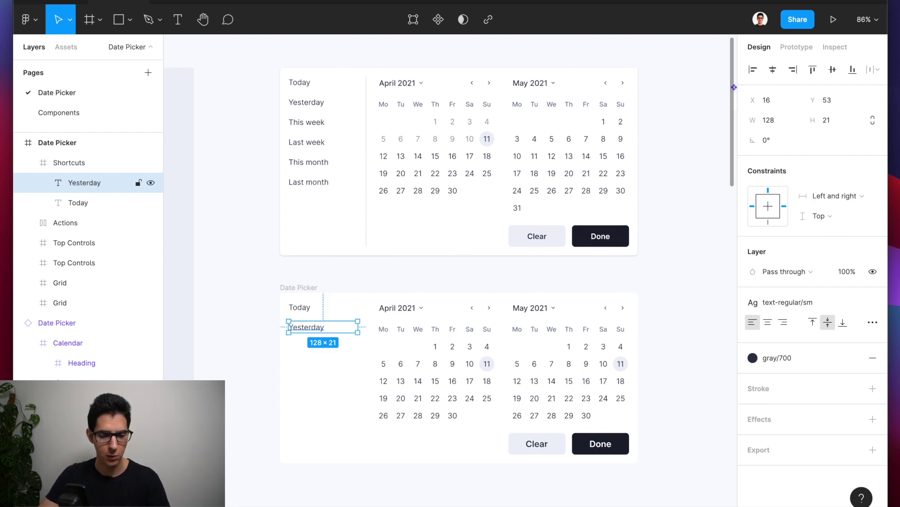
# Step: Duplicate the Today and Yesterday labels below with 16 spacing, and change the copies' text to This week and Last week
pyautogui.scroll(3, 312, 317)
pyautogui.keyDown('shift'); pyautogui.click(302, 308); pyautogui.keyUp('shift')
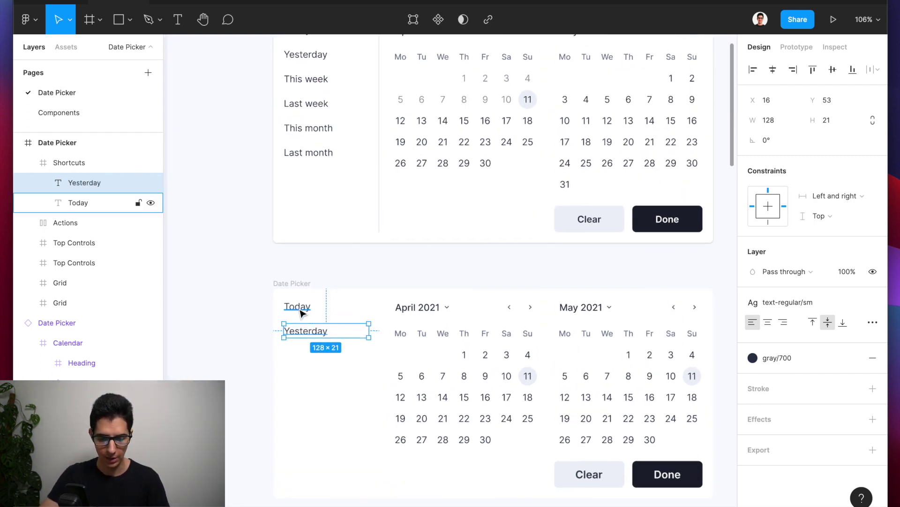
pyautogui.keyDown('alt'); pyautogui.moveTo(302, 309); pyautogui.dragTo(307, 360); pyautogui.keyUp('alt')
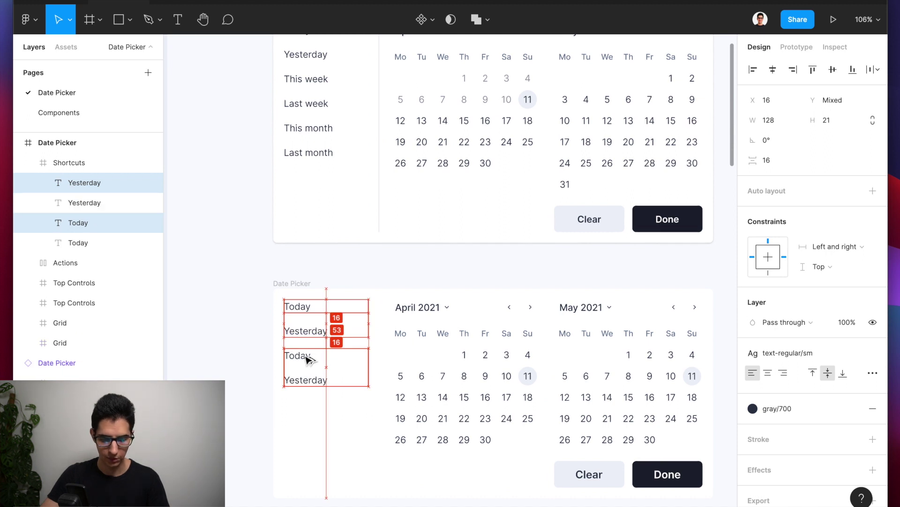
pyautogui.doubleClick(304, 357)
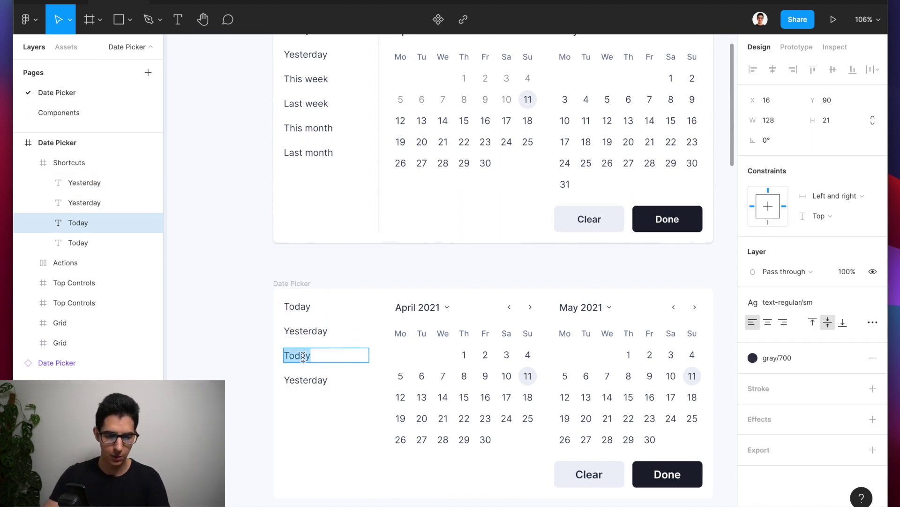
pyautogui.write('This week')
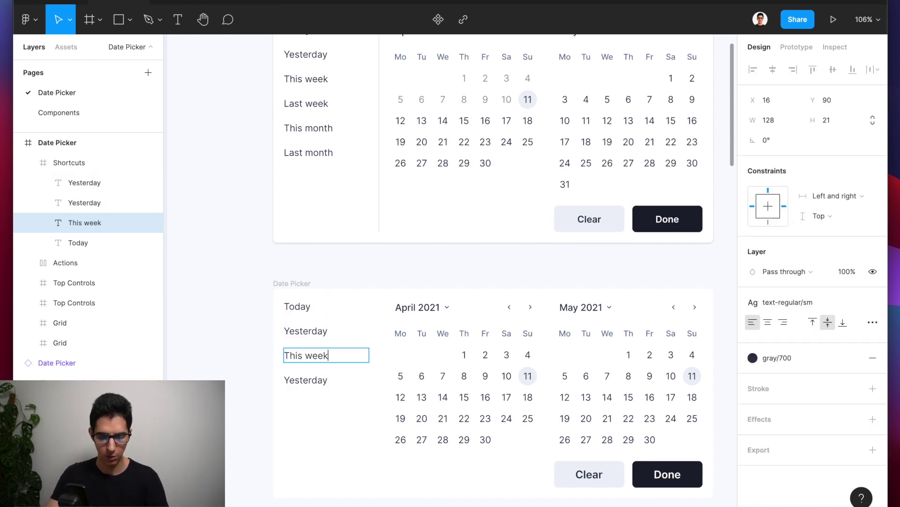
pyautogui.doubleClick(304, 381)
pyautogui.write('Last week')
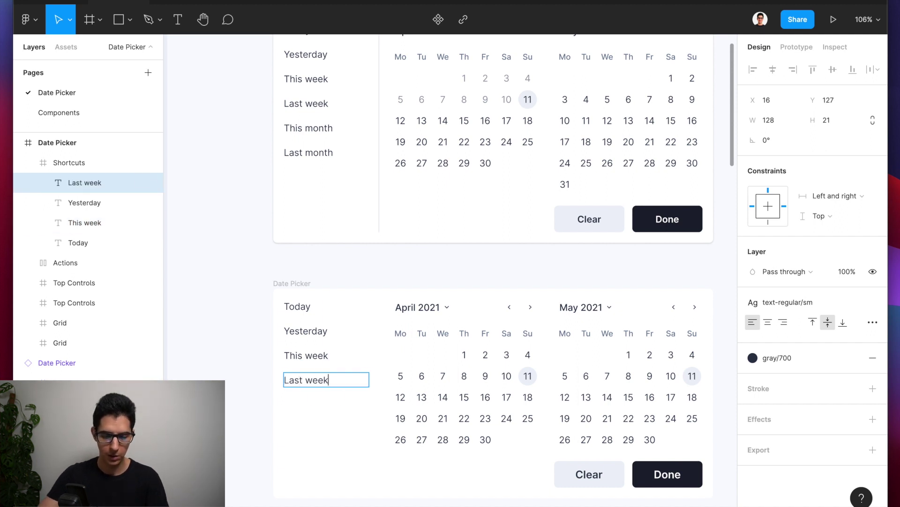
pyautogui.click(268, 347)
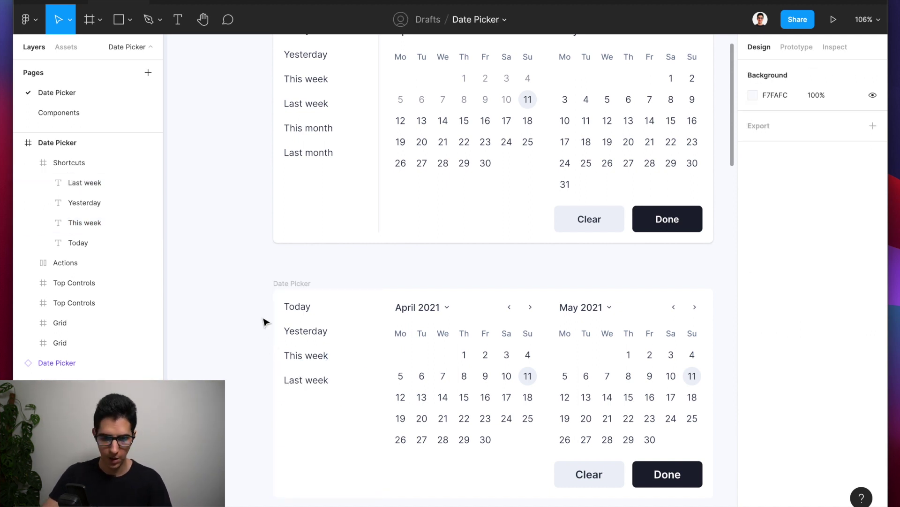
# Step: Copy the thin vertical Border line from the reference's shortcuts column into the new Shortcuts frame
pyautogui.click(380, 181)
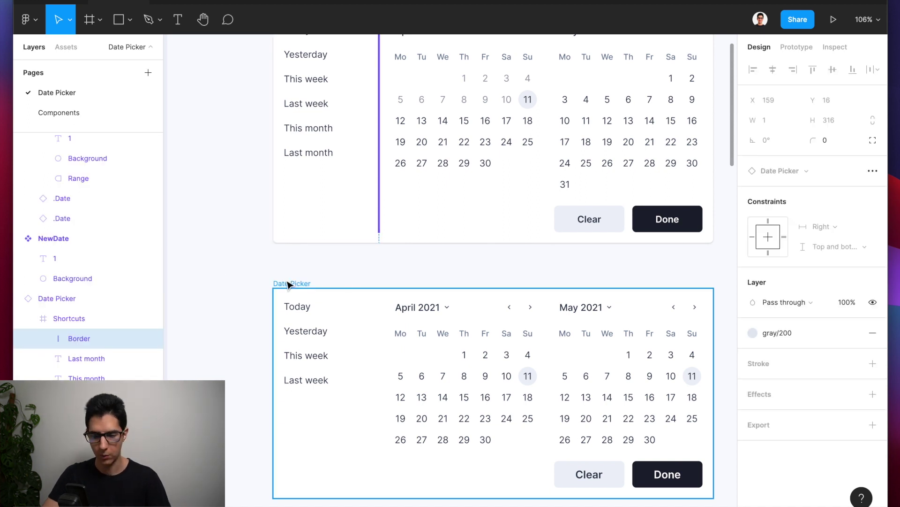
pyautogui.scroll(-3, 289, 285)
pyautogui.click(327, 309)
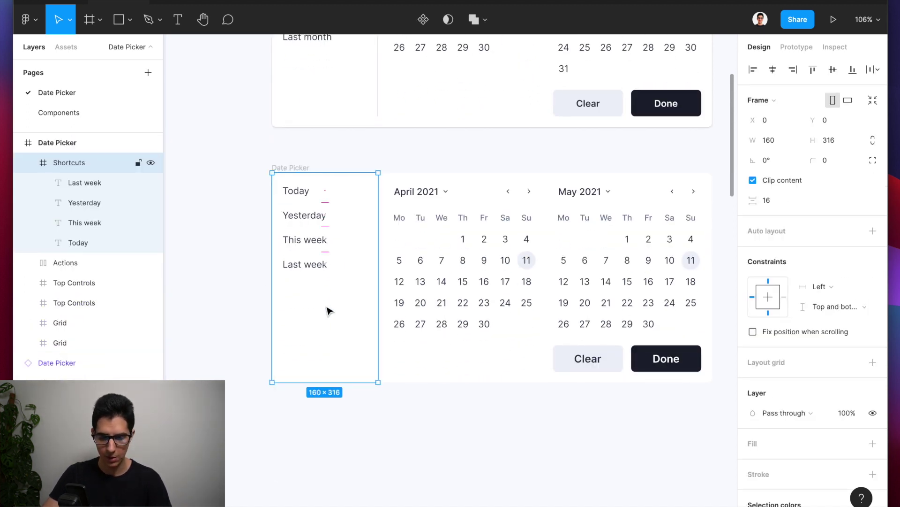
pyautogui.hotkey('ctrl', 'v')
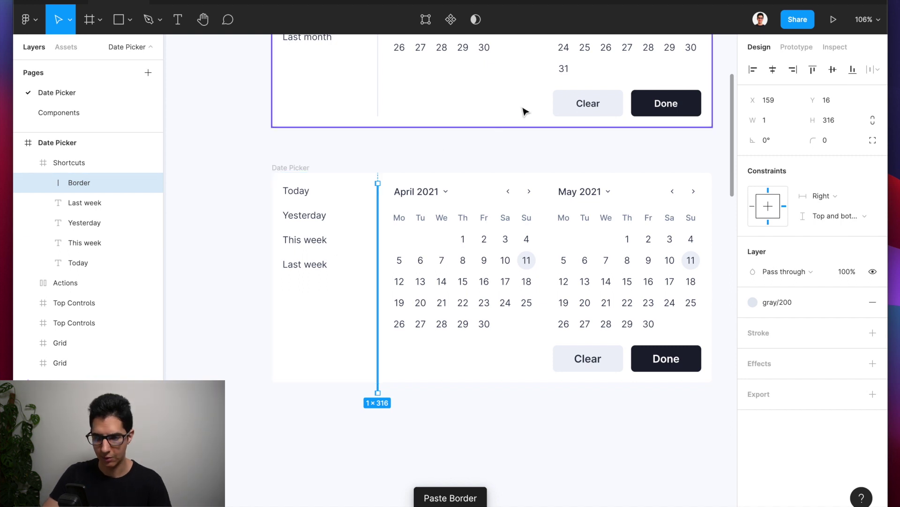
pyautogui.click(832, 76)
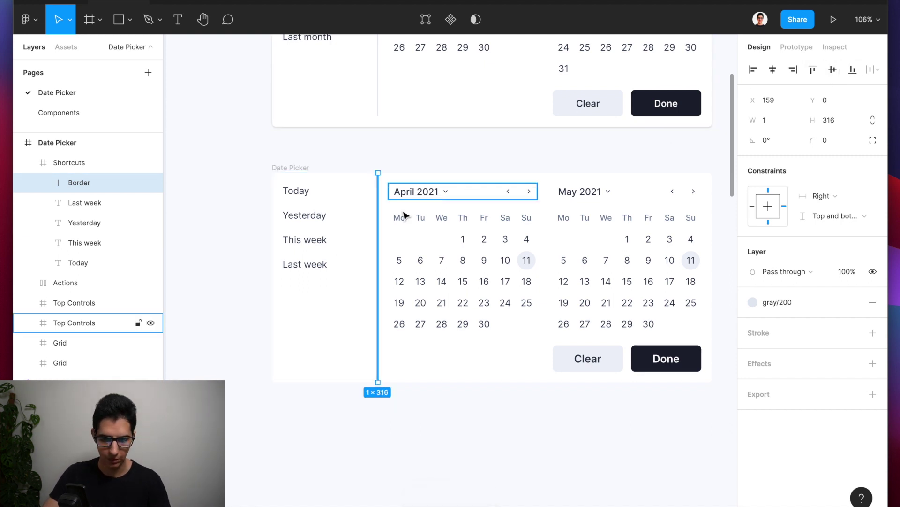
pyautogui.scroll(5, 370, 209)
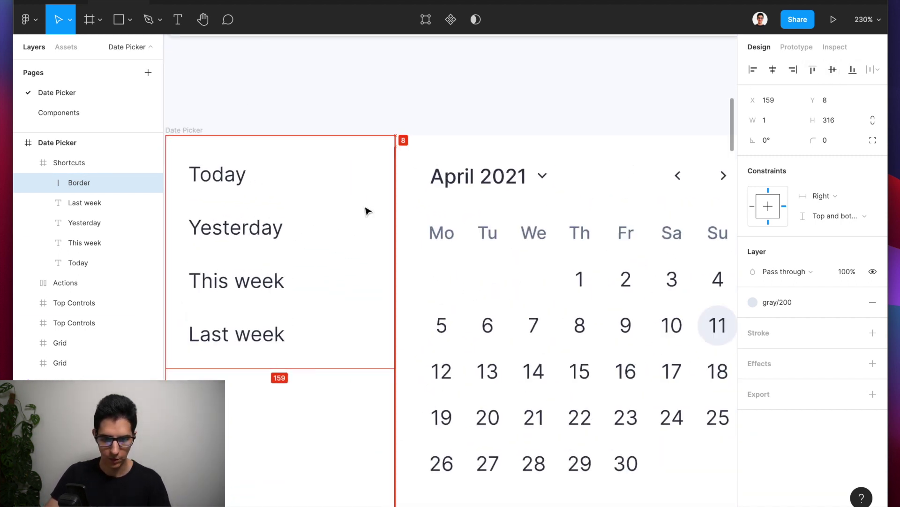
pyautogui.hotkey('ctrl', 'z')
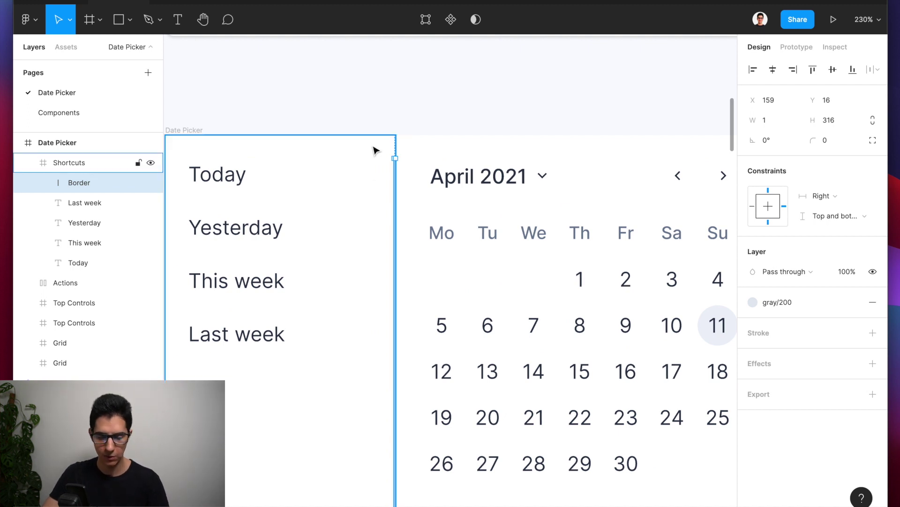
# Step: Shorten the Border line from its lower end to a height of 284, leaving 16 beneath it in the Shortcuts frame
pyautogui.scroll(-5, 377, 143)
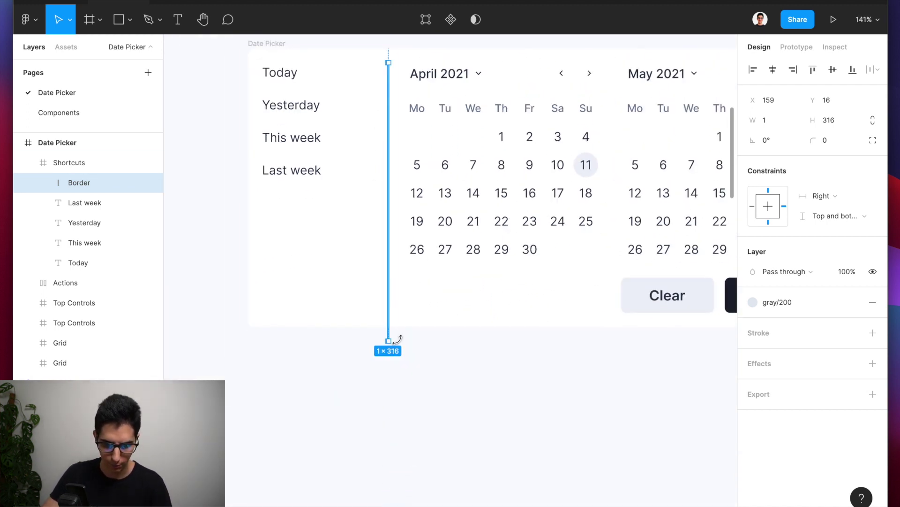
pyautogui.scroll(3, 402, 344)
pyautogui.moveTo(379, 342); pyautogui.dragTo(388, 314)
pyautogui.scroll(3, 375, 282)
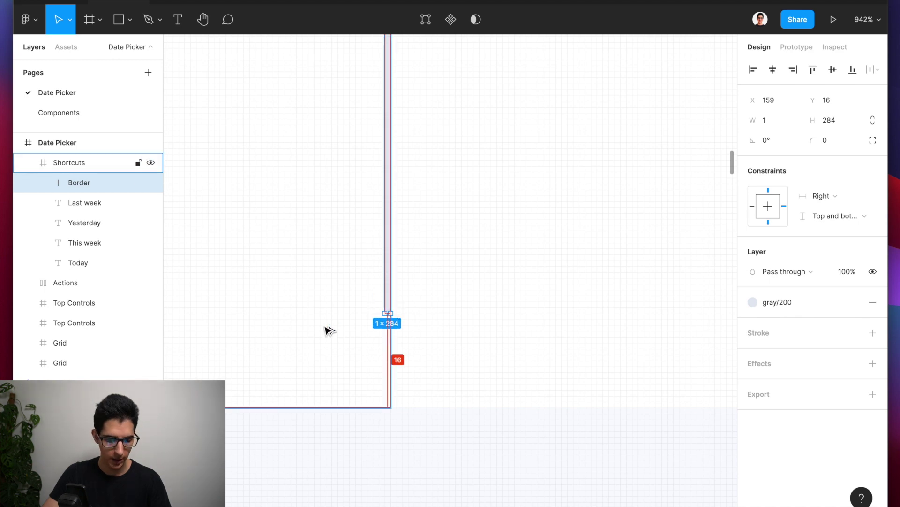
# Step: Examine the resized Border line's spacing within the Shortcuts frame and its fill style
pyautogui.scroll(-5, 341, 334)
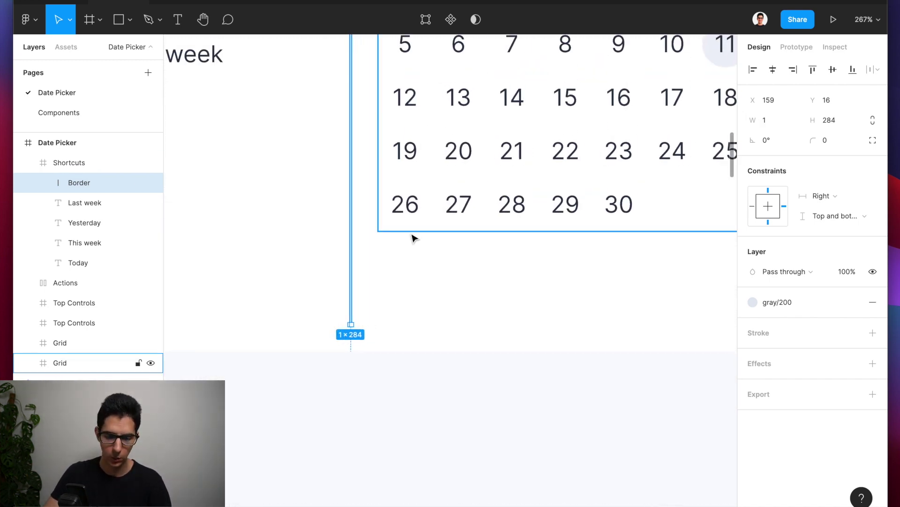
pyautogui.scroll(3, 412, 237)
pyautogui.hscroll(-2, 412, 237)
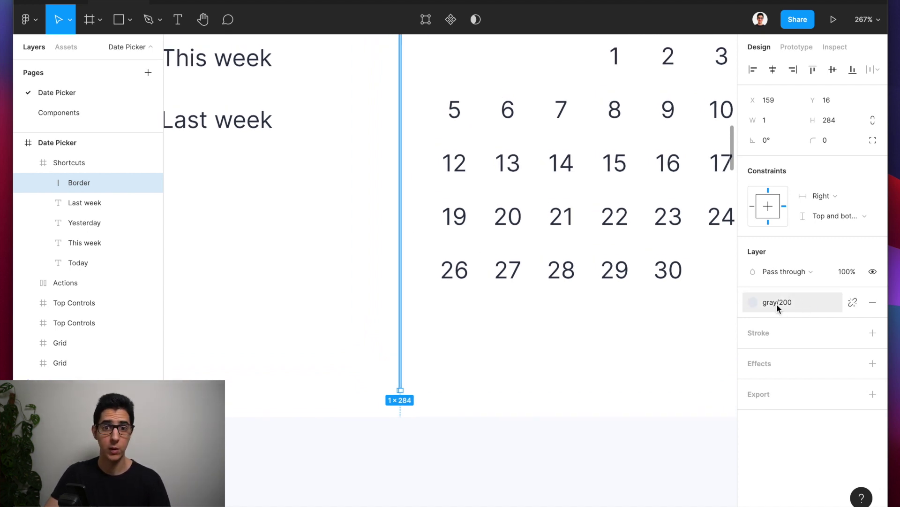
pyautogui.scroll(-3, 347, 328)
pyautogui.scroll(3, 347, 337)
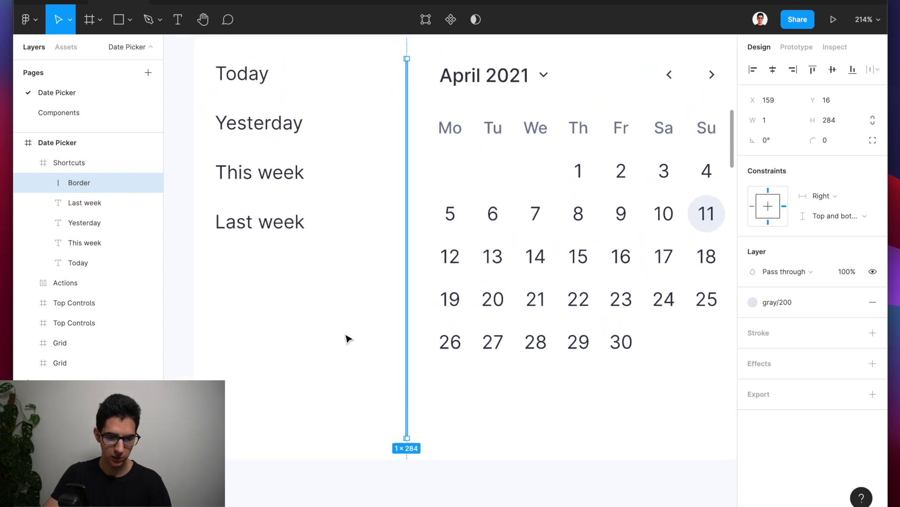
pyautogui.scroll(1, 347, 339)
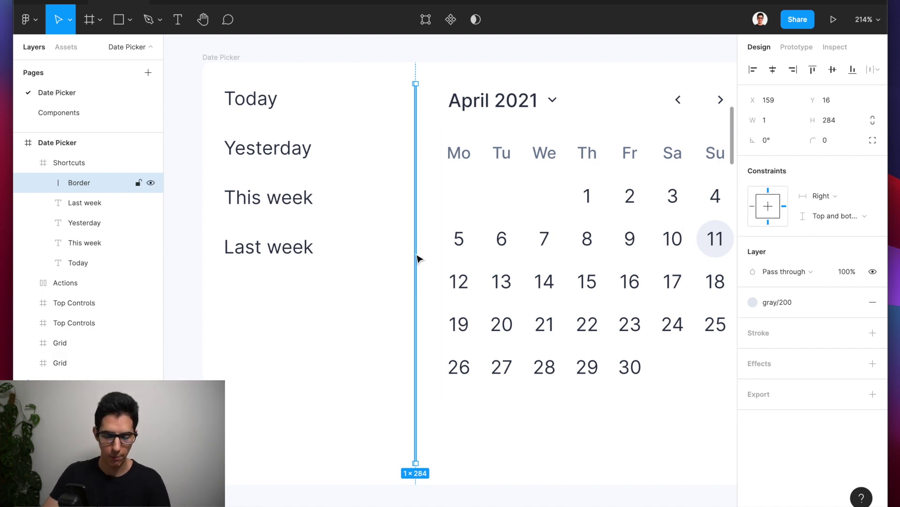
pyautogui.scroll(-5, 417, 259)
pyautogui.press('alt')
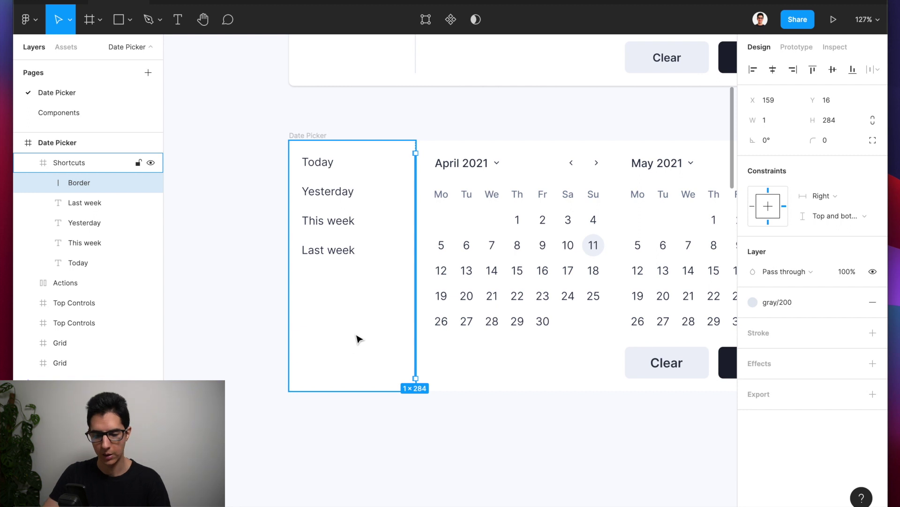
# Step: Select the new Date Picker frame and compare its layout with the reference date picker above it
pyautogui.scroll(-5, 356, 339)
pyautogui.click(354, 211)
pyautogui.click(295, 211)
pyautogui.scroll(2, 295, 212)
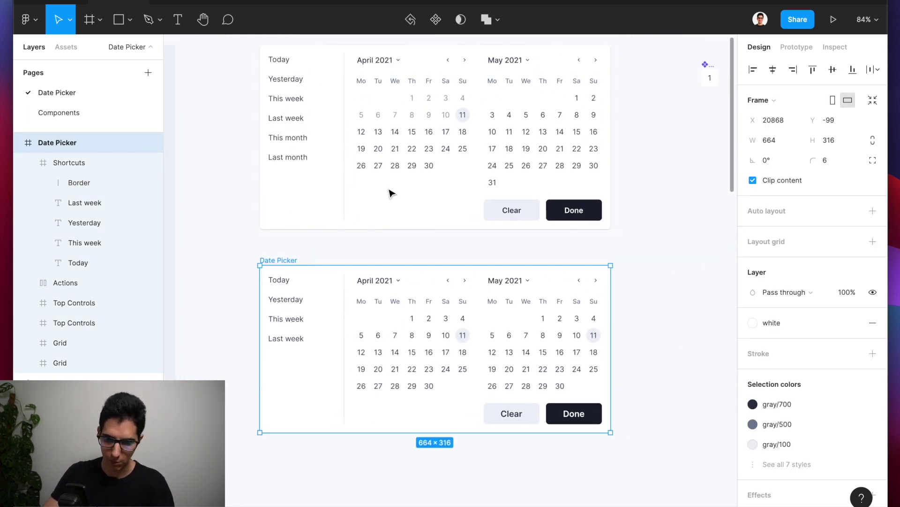
pyautogui.scroll(2, 391, 164)
pyautogui.scroll(5, 452, 157)
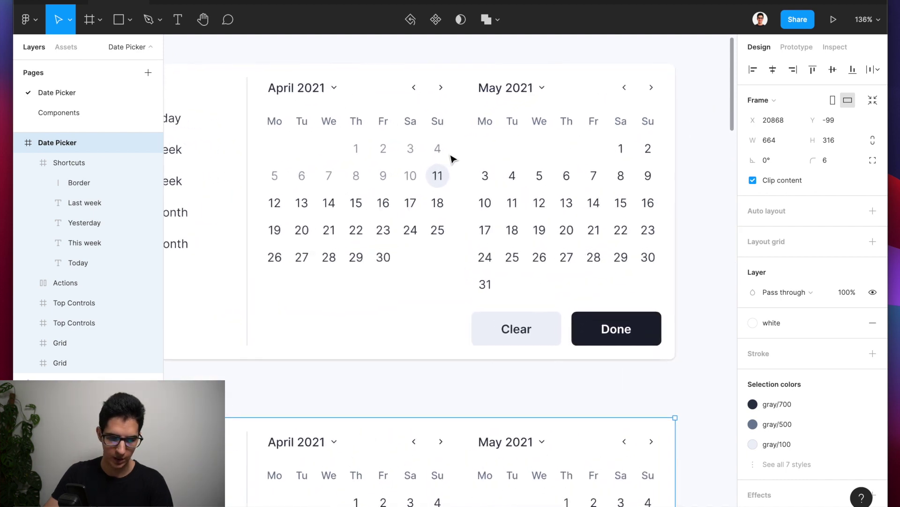
pyautogui.hscroll(-3, 452, 159)
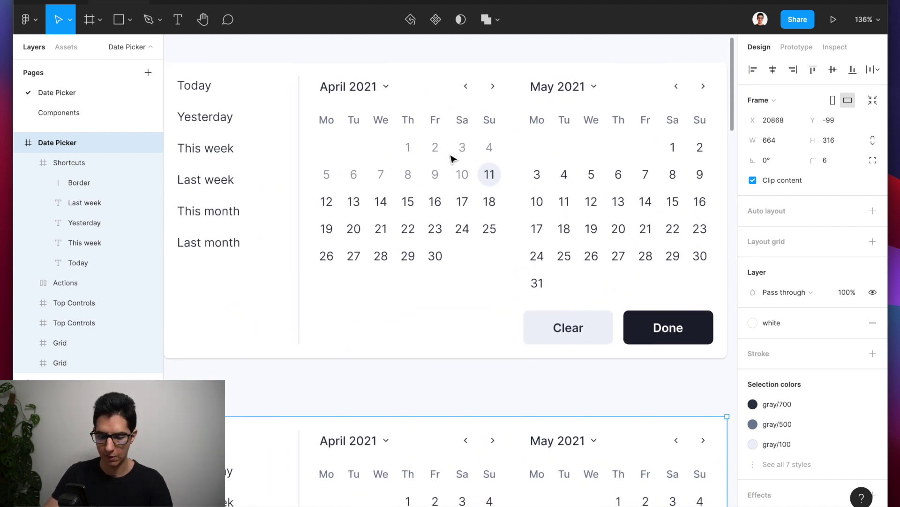
pyautogui.scroll(-3, 452, 156)
pyautogui.scroll(-5, 455, 157)
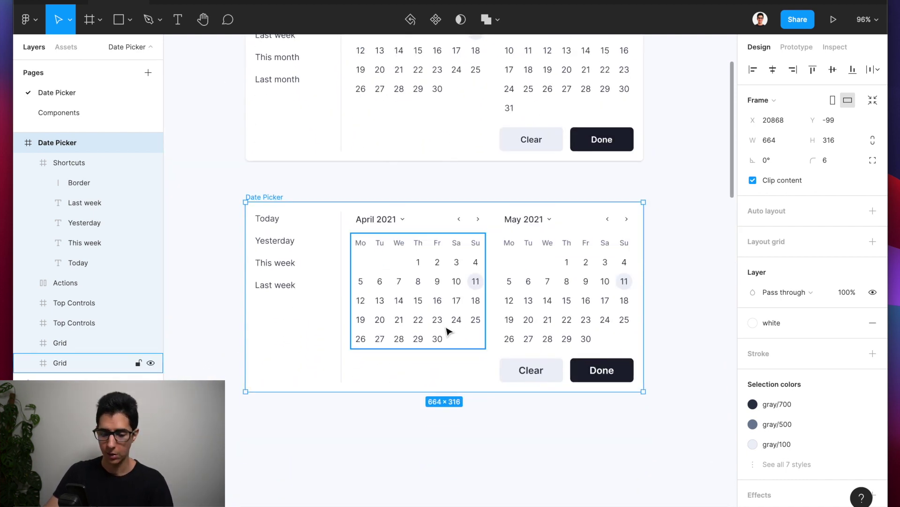
pyautogui.scroll(5, 436, 352)
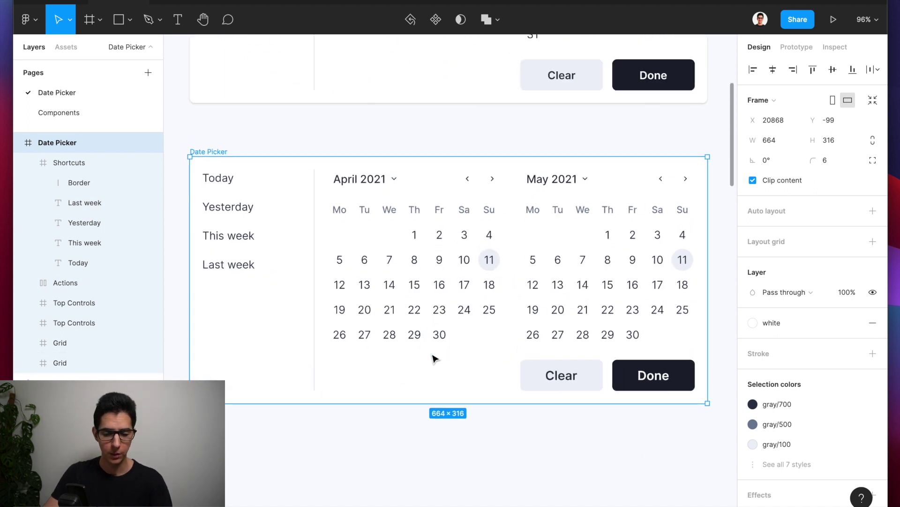
# Step: Try the Today toggle on the April 15 date instance and view its available State options
pyautogui.click(408, 272)
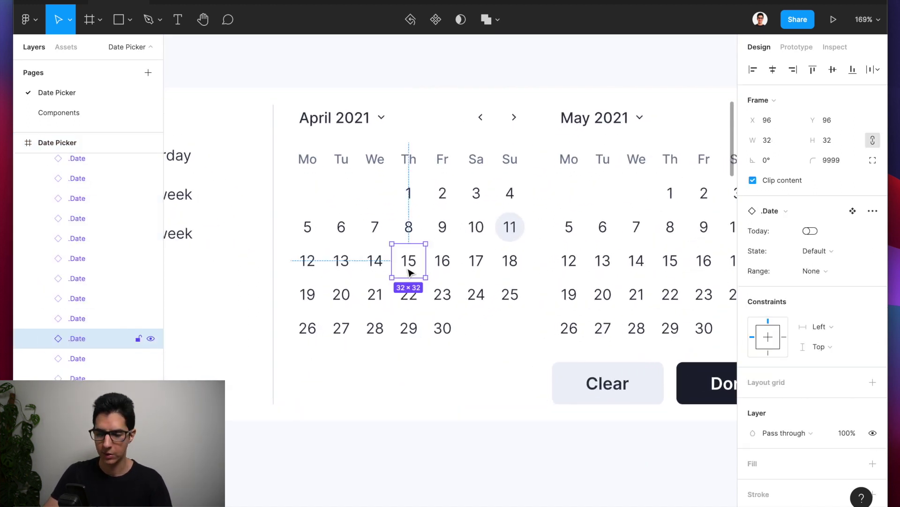
pyautogui.click(810, 231)
pyautogui.click(810, 231)
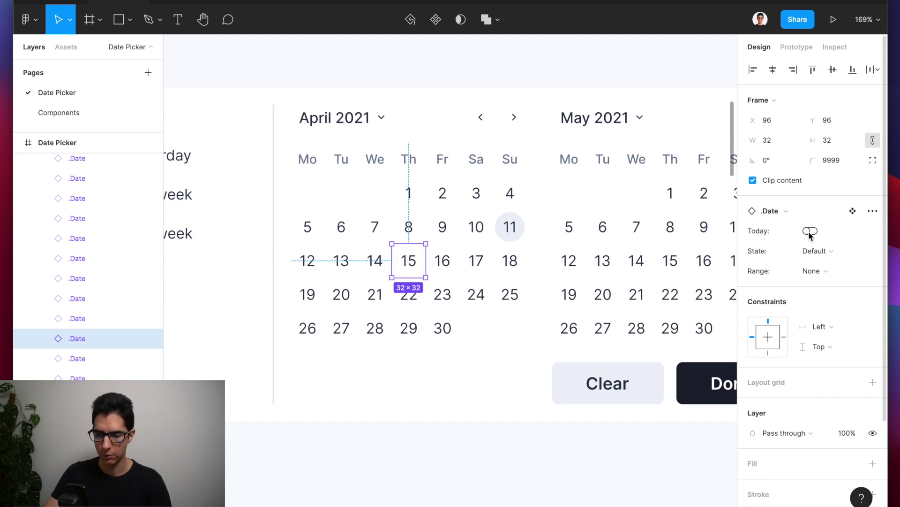
pyautogui.click(826, 251)
pyautogui.click(746, 253)
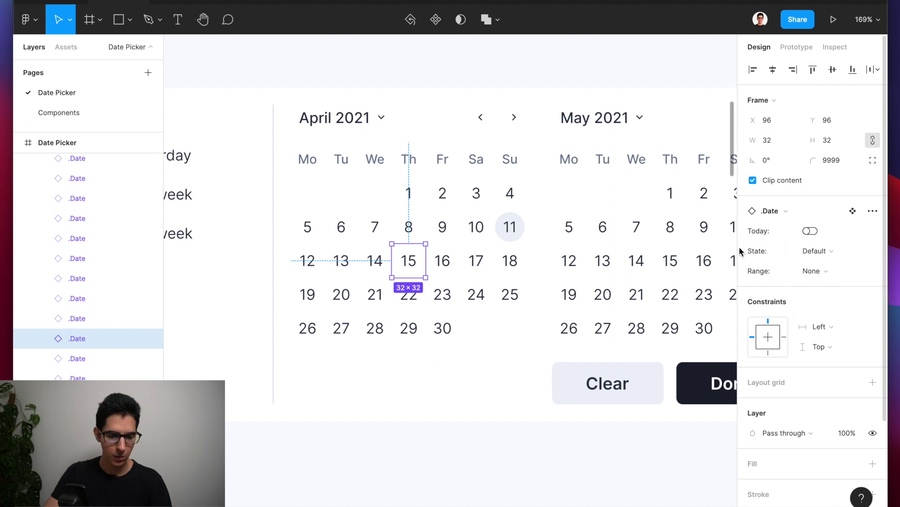
# Step: Examine the variants of the .Date component on the Components page
pyautogui.click(89, 121)
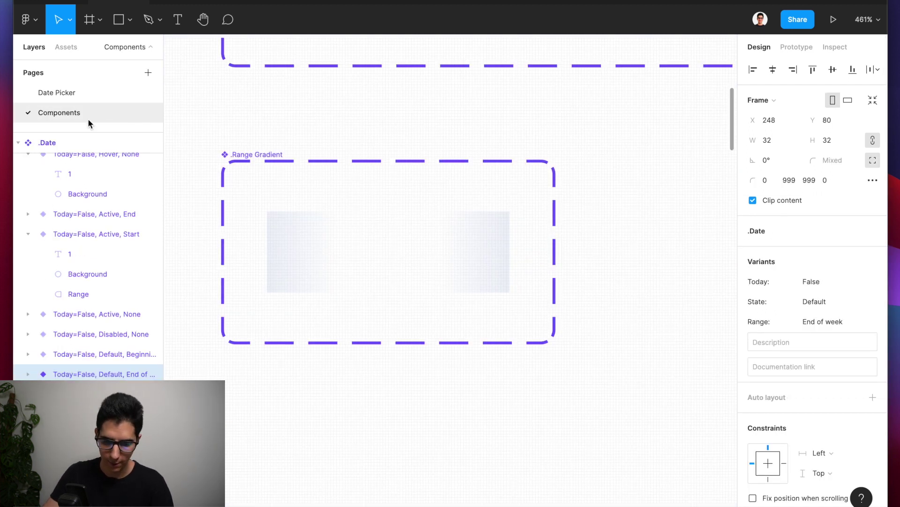
pyautogui.scroll(-5, 380, 220)
pyautogui.scroll(2, 380, 221)
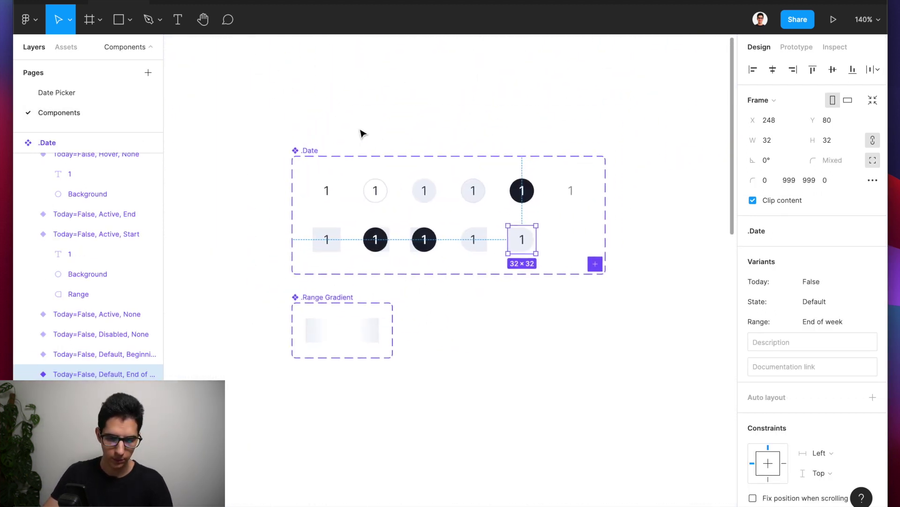
pyautogui.click(362, 132)
pyautogui.scroll(3, 410, 220)
pyautogui.scroll(2, 411, 220)
pyautogui.hscroll(2, 411, 221)
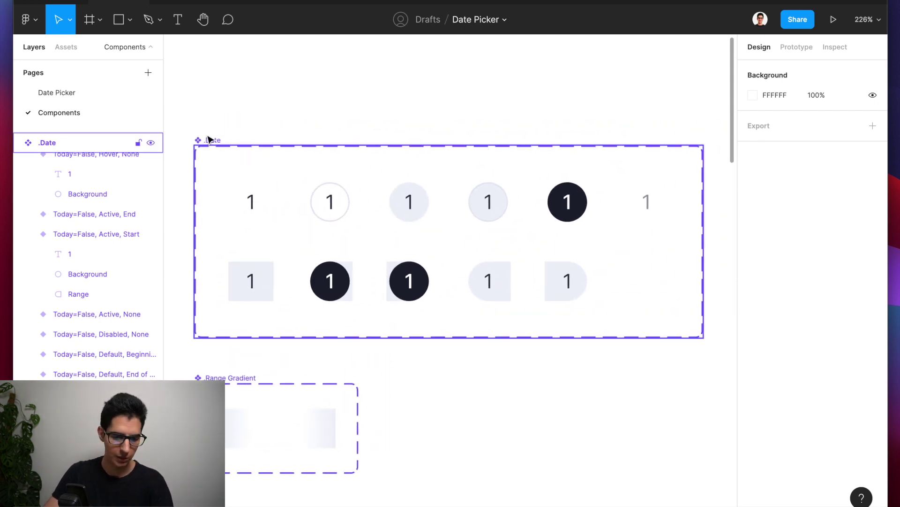
# Step: Show the prototype connections and examine the interactions between the .Date variants
pyautogui.click(807, 49)
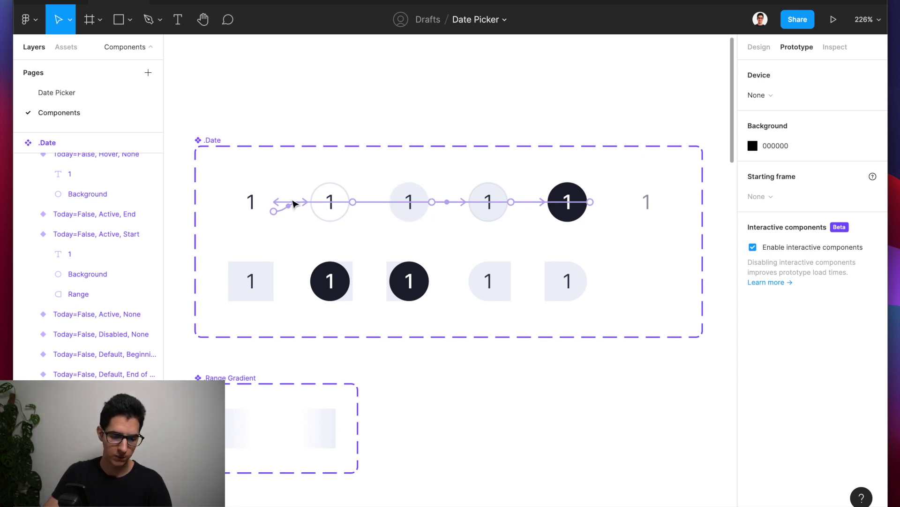
pyautogui.scroll(5, 316, 197)
pyautogui.scroll(-4, 315, 197)
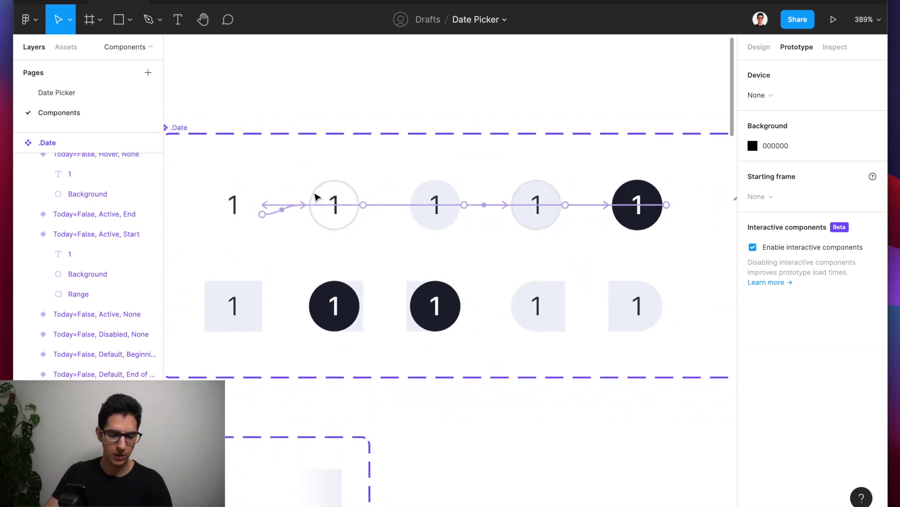
pyautogui.scroll(-5, 295, 193)
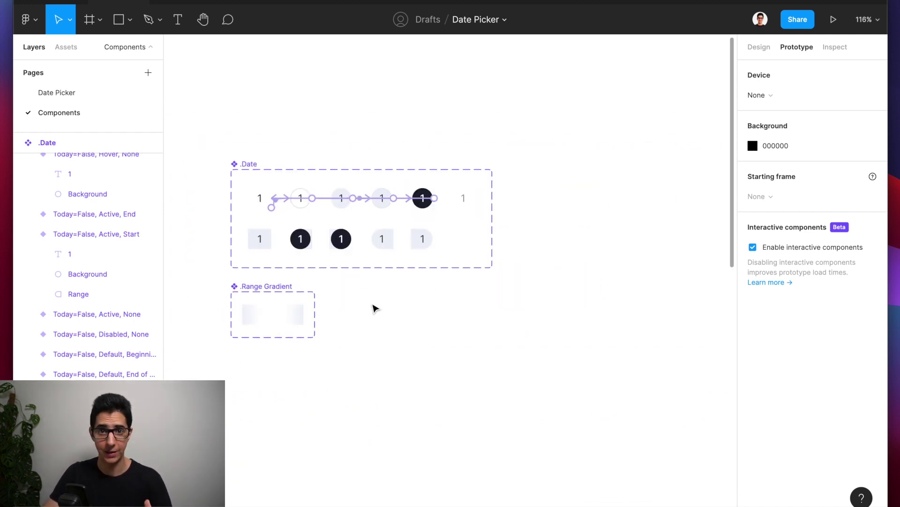
# Step: Present the Outcome frame from the Date Picker page as a prototype and test selecting and deselecting April 14
pyautogui.click(88, 93)
pyautogui.hscroll(-2, 346, 115)
pyautogui.click(230, 116)
pyautogui.scroll(3, 319, 183)
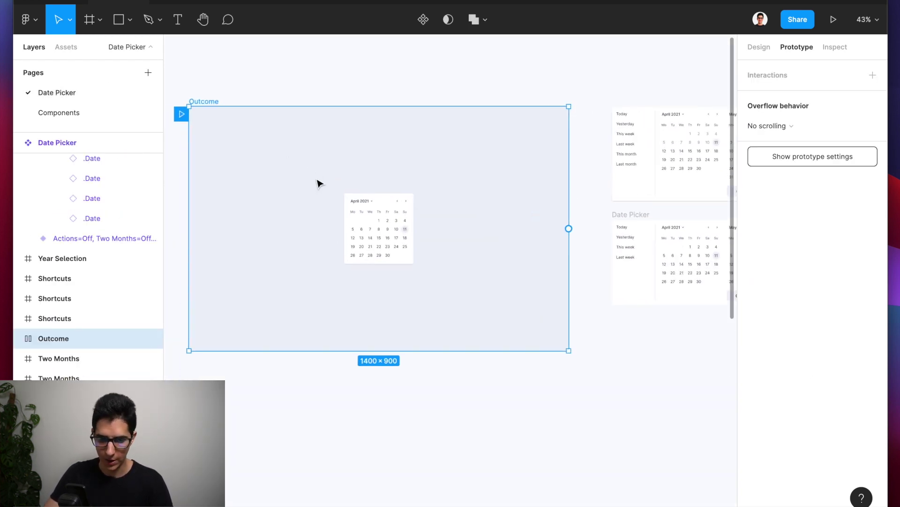
pyautogui.click(835, 19)
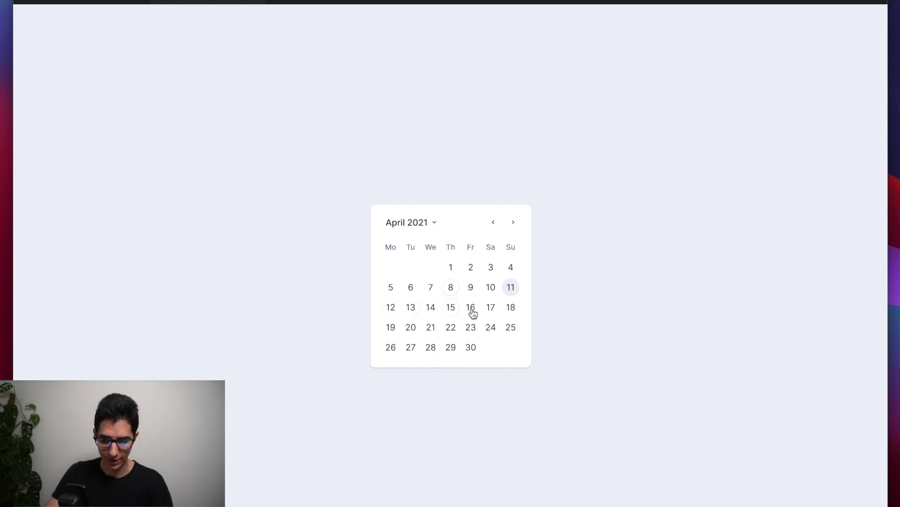
pyautogui.click(430, 310)
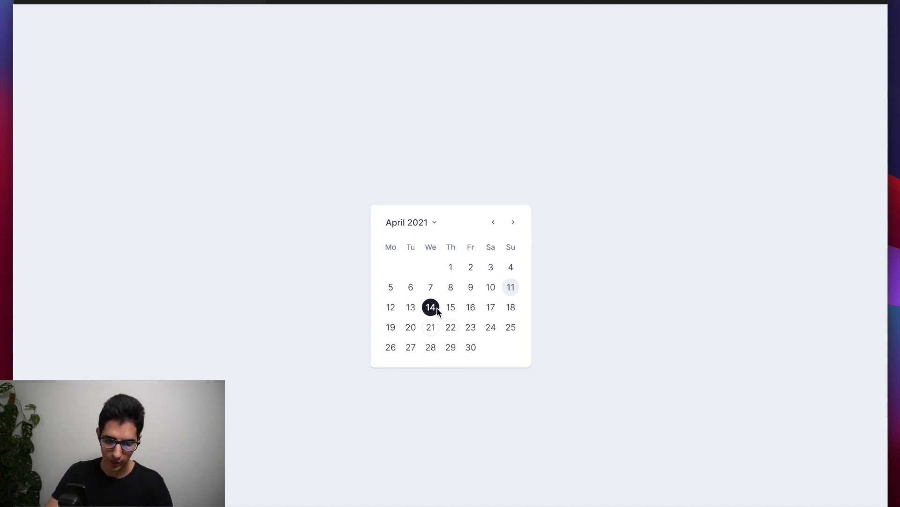
pyautogui.click(432, 308)
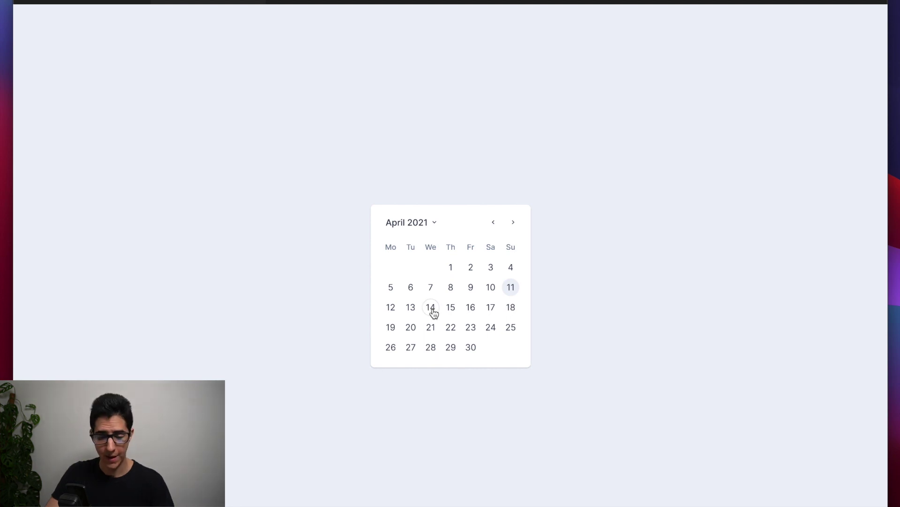